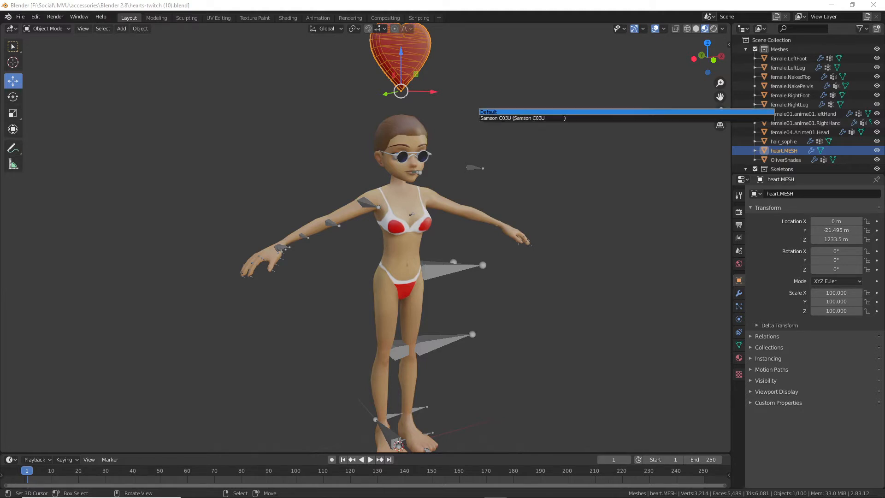
left_click(542, 118)
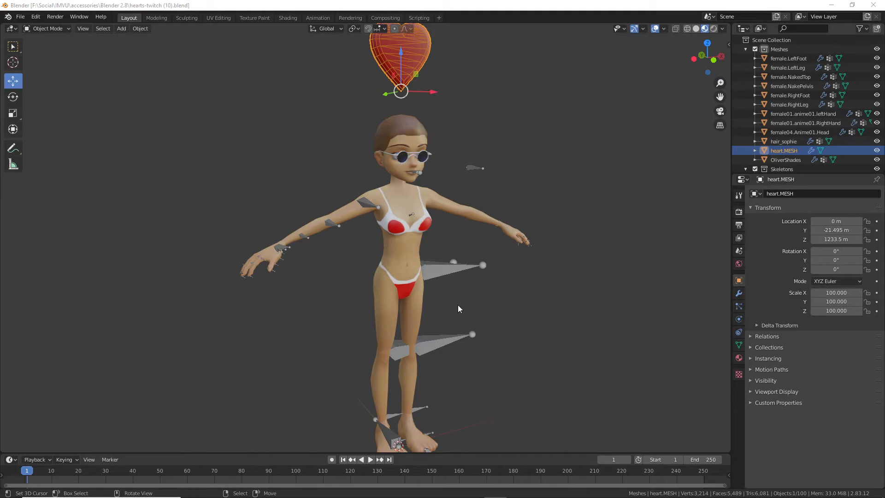
Examine the avatar with its skeleton and the heart mesh above its head from several angles and up close
mouse_move(457, 305)
middle_mouse_down()
mouse_move(365, 303)
mouse_move(456, 297)
middle_mouse_up()
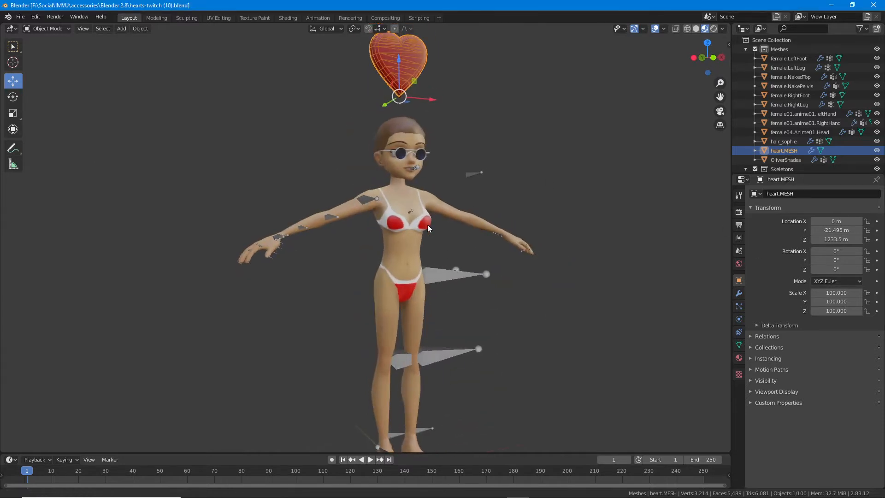
middle_click_drag(427, 225, 425, 303, "shift")
scroll(427, 297, "up", 2)
middle_click_drag(384, 271, 399, 282)
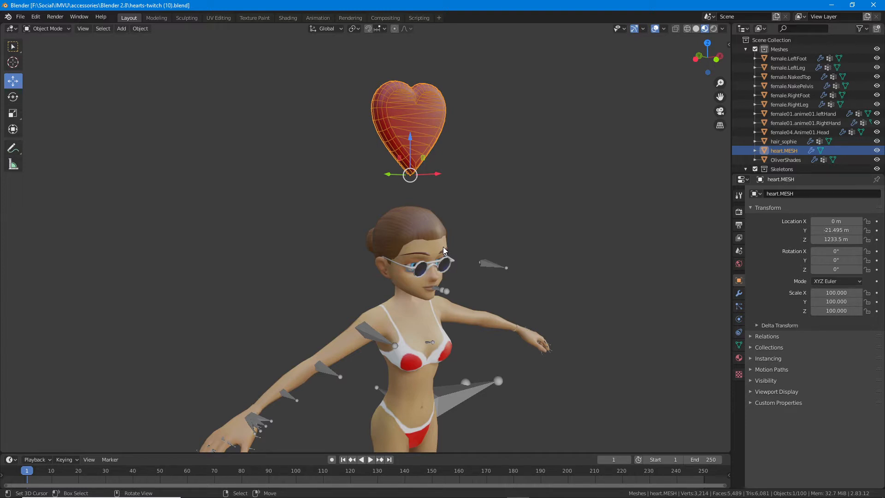
middle_click_drag(414, 376, 375, 228, "shift")
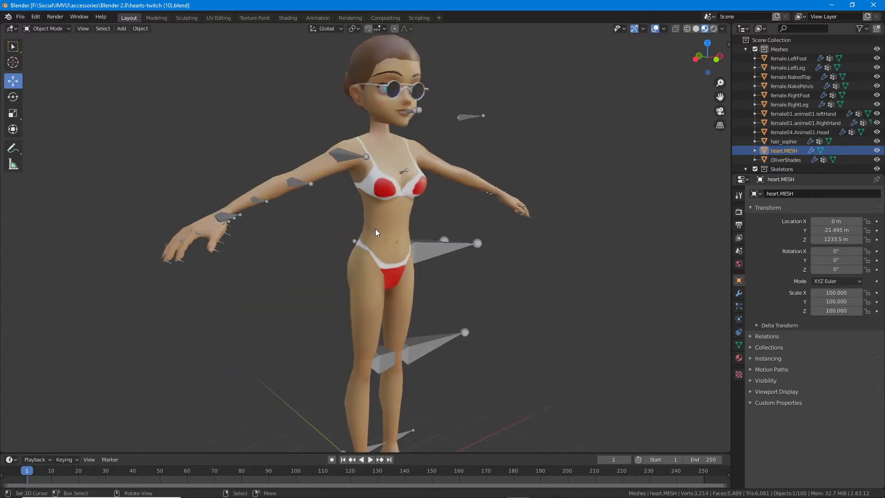
scroll(376, 262, "down", 2)
mouse_move(386, 327)
middle_mouse_down()
mouse_move(381, 302)
mouse_move(388, 331)
middle_mouse_up()
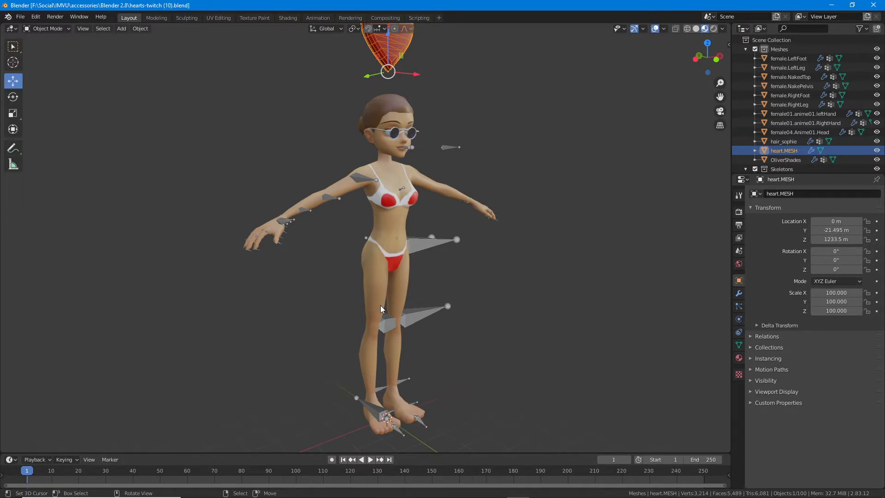
middle_click_drag(360, 168, 416, 322, "shift")
scroll(355, 331, "up", 4)
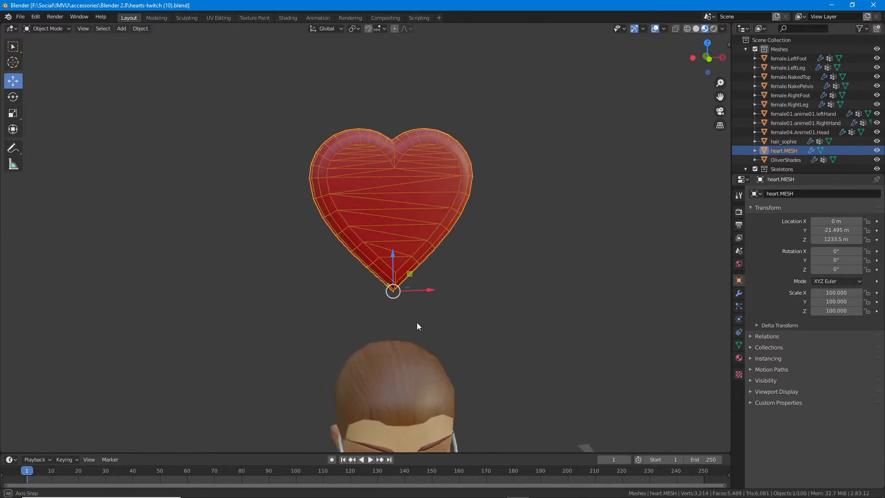
scroll(417, 323, "up", 4)
scroll(397, 217, "down", 1)
middle_click_drag(361, 253, 391, 252)
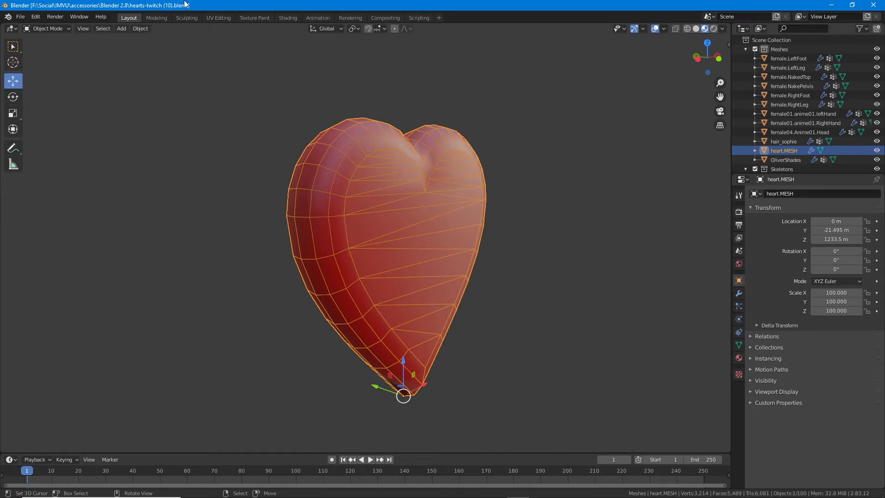
Switch to the Shading workspace and review the heart material's preview, surface values and settings
left_click(286, 18)
left_click(739, 289)
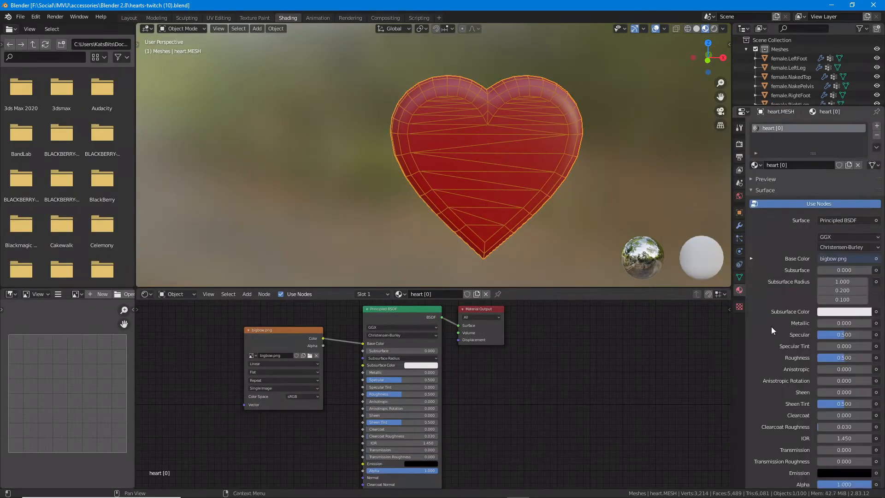
left_click(752, 179)
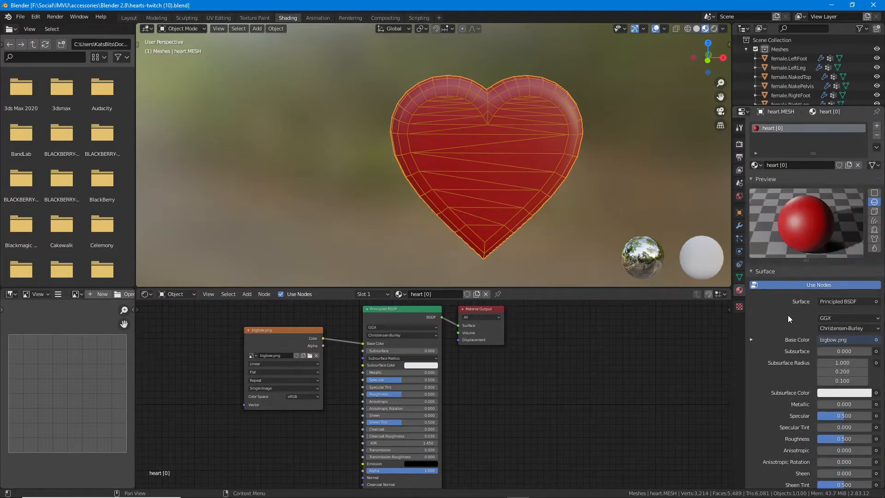
scroll(792, 287, "down", 10)
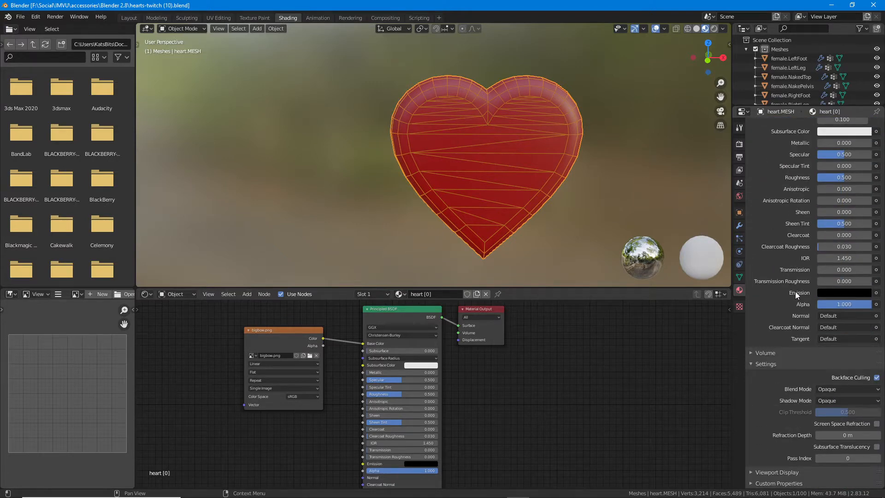
scroll(795, 292, "up", 9)
scroll(798, 293, "up", 1)
scroll(440, 391, "up", 5)
Browse the image files available for the heart material's bigbow.png texture node, leaving the file browser without opening one
middle_click_drag(397, 357, 448, 387)
left_click_drag(270, 328, 278, 334)
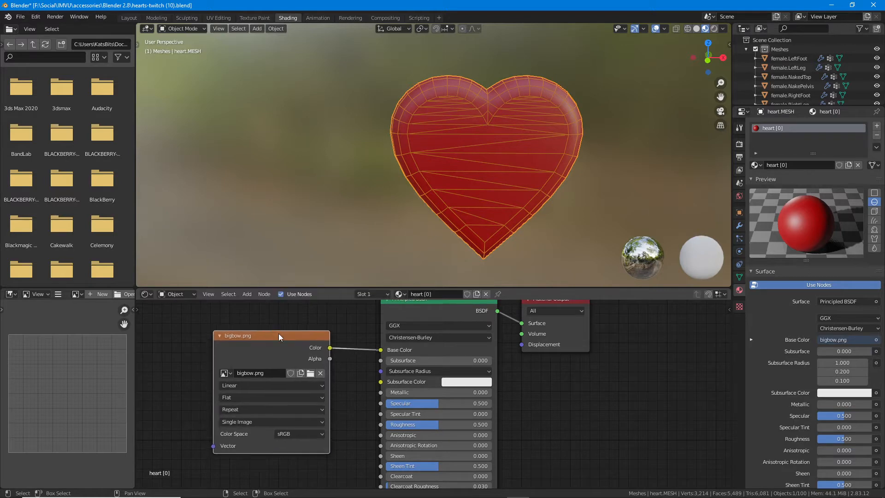
left_click(311, 375)
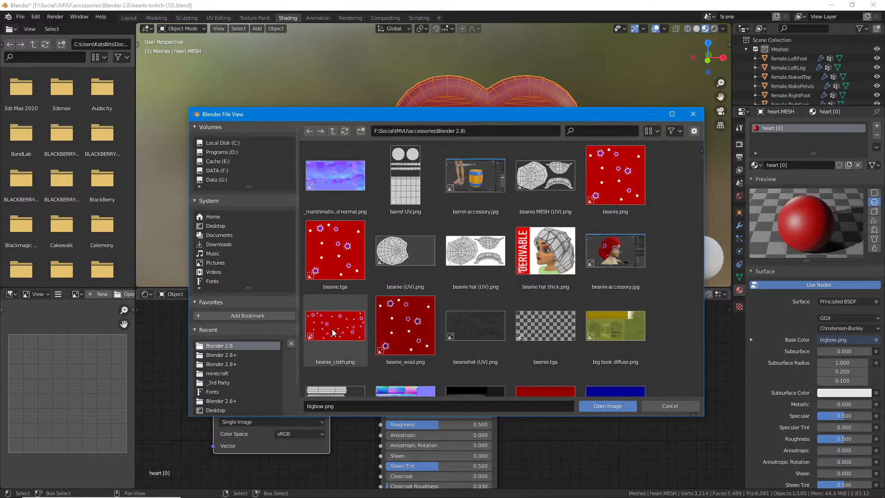
scroll(598, 305, "down", 5)
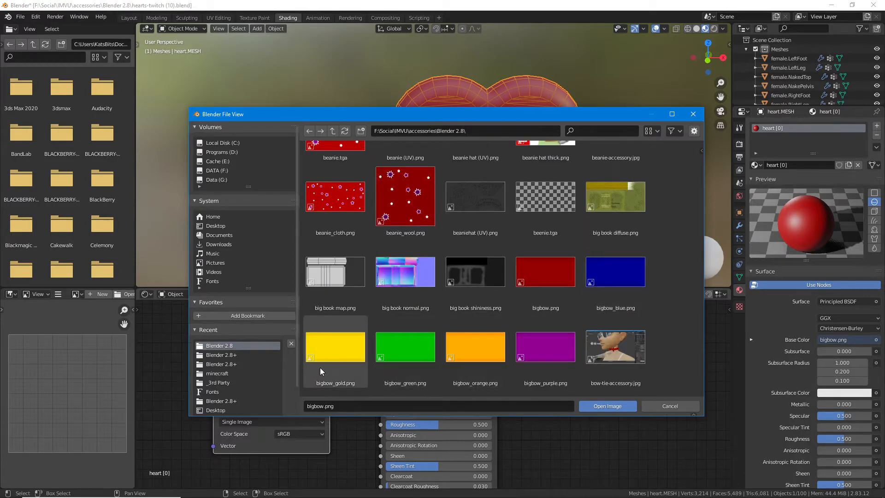
scroll(527, 312, "down", 10)
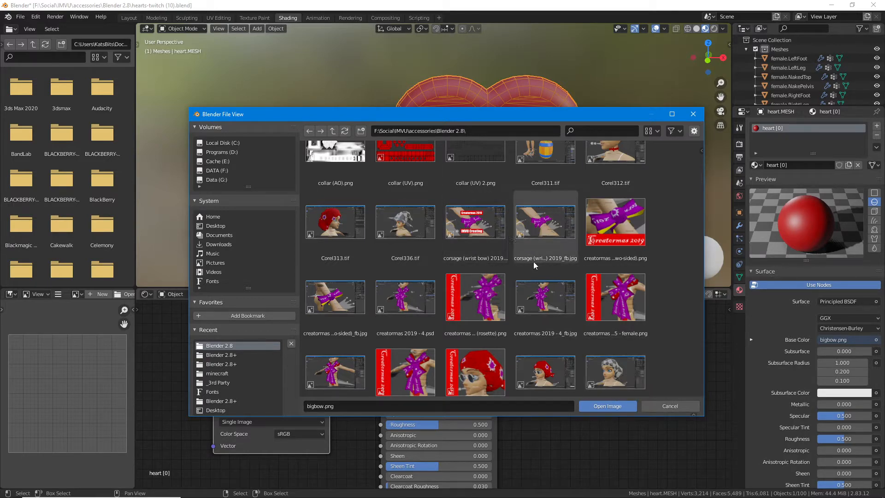
left_click(667, 407)
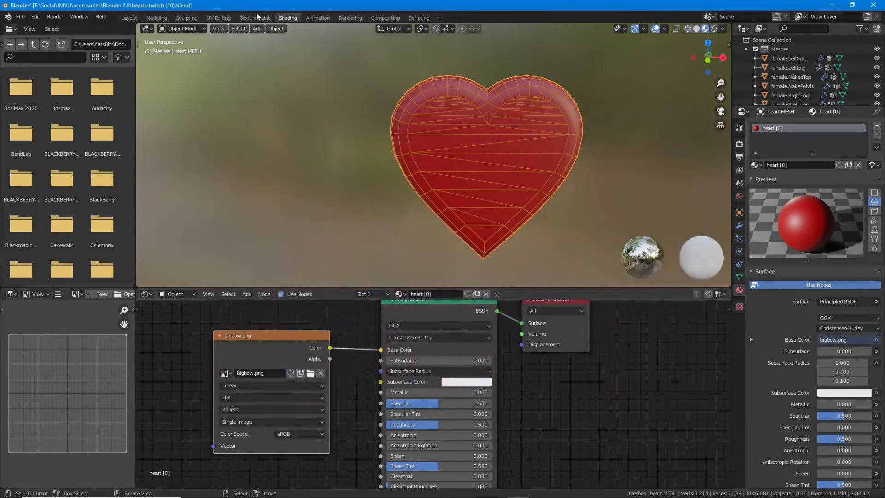
Switch to the UV Editing workspace and set the 3D viewport's clip end to 2000 m
left_click(218, 18)
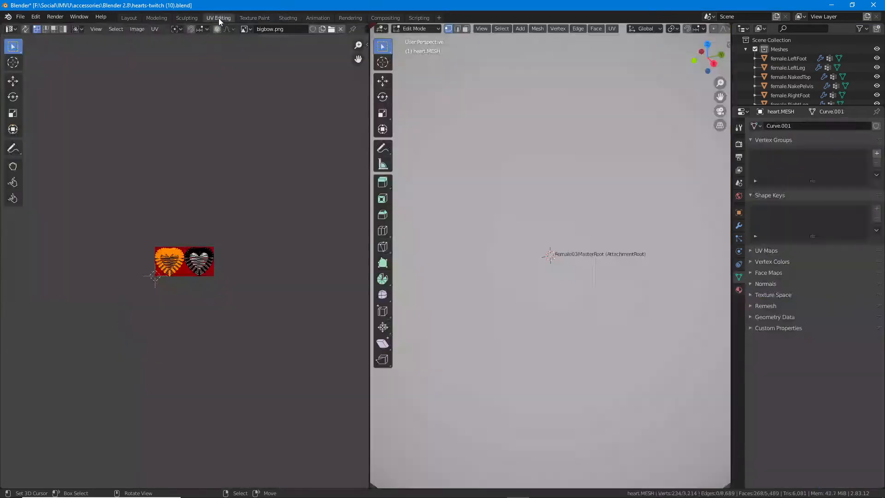
scroll(212, 298, "up", 1)
scroll(536, 263, "down", 8)
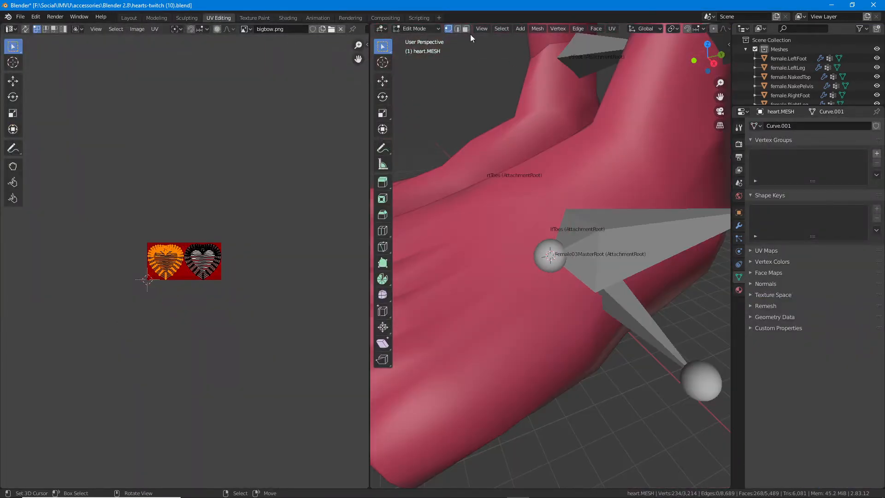
left_click(481, 29)
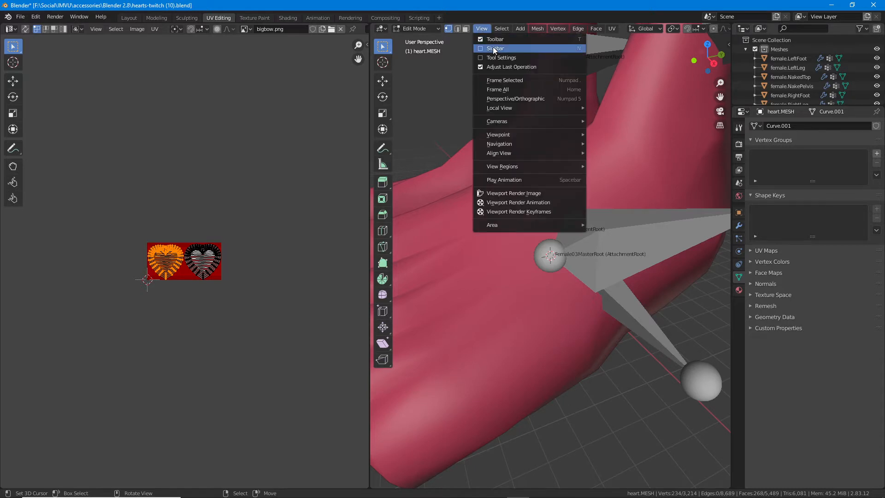
left_click(493, 48)
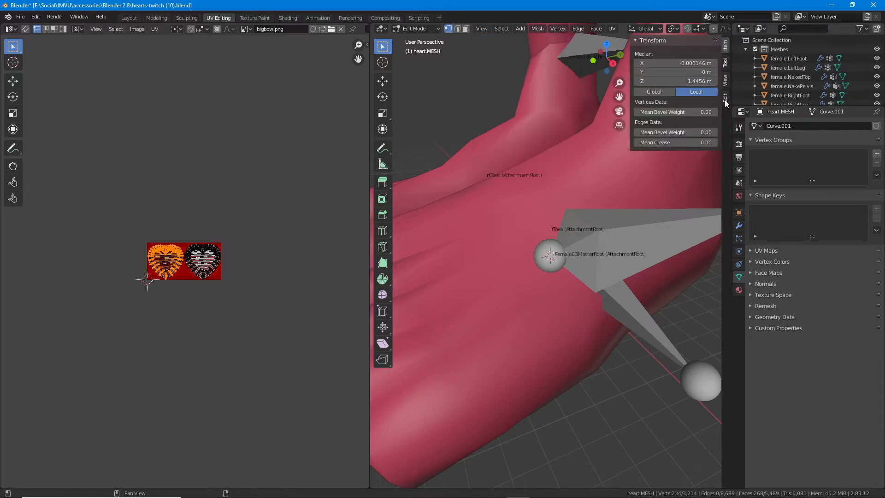
left_click(725, 81)
left_click(695, 73)
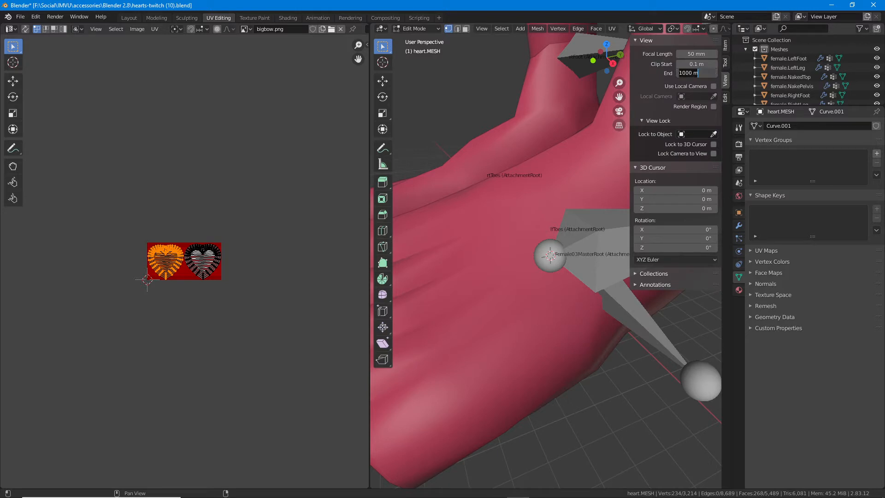
key("Home")
key("Delete")
type("2")
Set the 3D viewport's clip start to 1 m and hide the sidebar
left_click(708, 64)
key("Home")
key("Delete")
key("Delete")
key("Return")
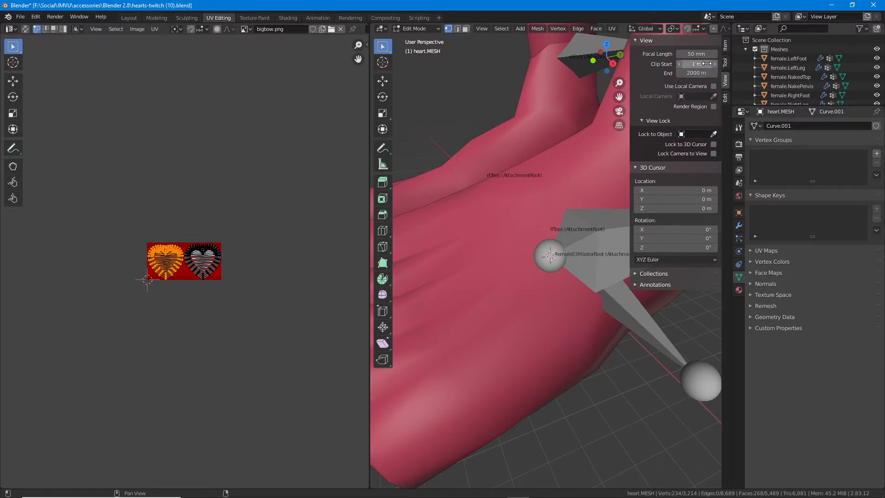
left_click(482, 29)
left_click(488, 47)
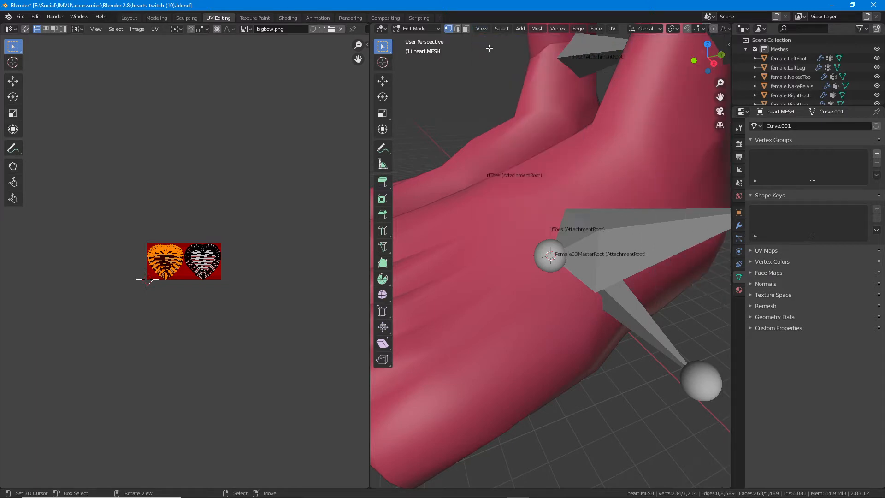
Display the 3D viewport in Material Preview shading and frame the heart mesh above the avatar's head
middle_click_drag(694, 29, 495, 23)
left_click(705, 28)
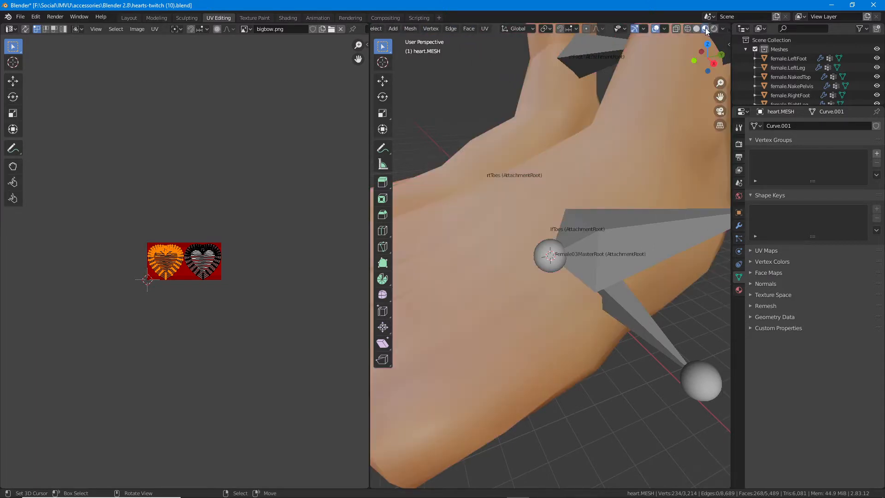
scroll(576, 190, "down", 5)
scroll(575, 191, "up", 3)
middle_click_drag(575, 191, 560, 345, "shift")
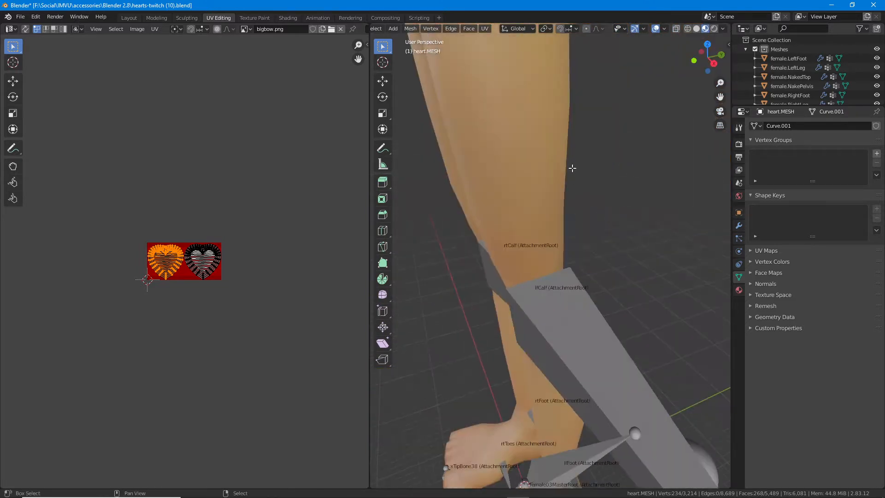
middle_click_drag(571, 167, 602, 320, "shift")
scroll(602, 319, "down", 5)
middle_click_drag(529, 285, 593, 232)
middle_click_drag(567, 194, 468, 437, "shift")
middle_click_drag(533, 272, 556, 319, "shift")
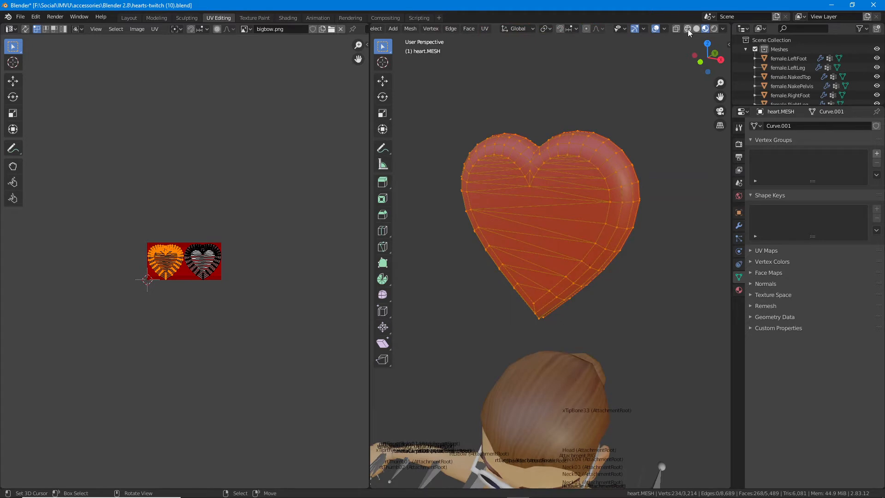
Set the viewport overlay's grid scale to 100
left_click(664, 30)
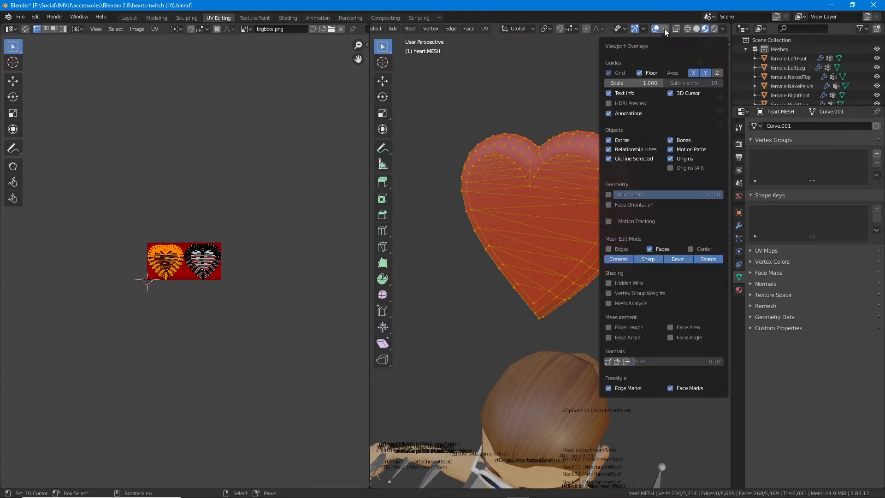
left_click(652, 83)
type("100")
key("Return")
Examine the heart's UV layout over the bigbow.png texture and compare it with the mesh above the avatar's head
middle_click_drag(539, 365, 495, 404)
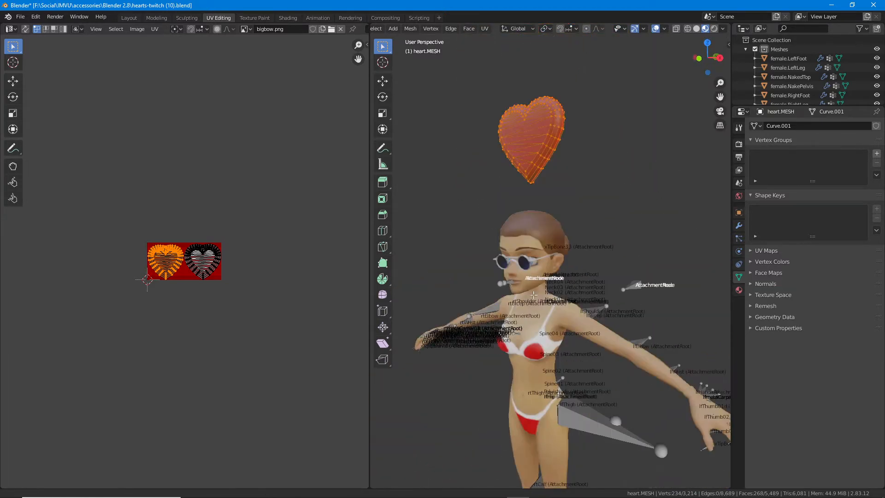
scroll(495, 403, "up", 4)
middle_click_drag(548, 92, 532, 309, "shift")
middle_click_drag(489, 276, 506, 284)
scroll(176, 280, "up", 3)
scroll(176, 279, "up", 4)
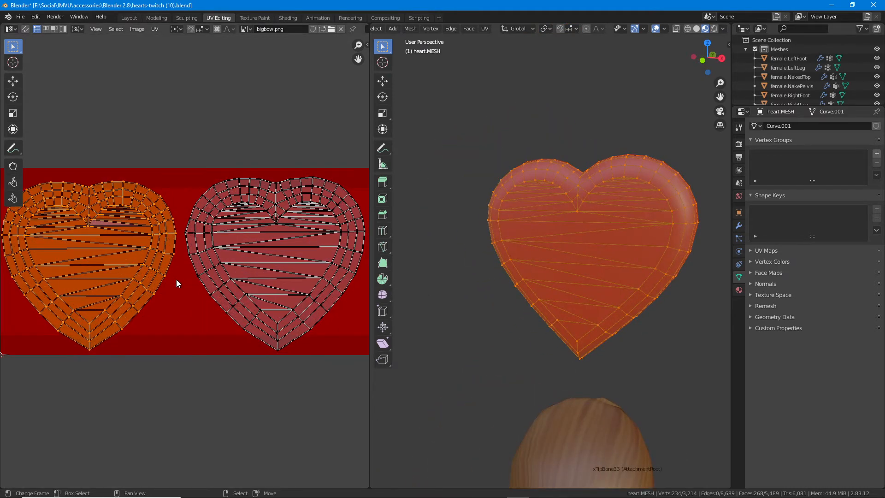
scroll(206, 269, "down", 1)
middle_click_drag(217, 240, 214, 263)
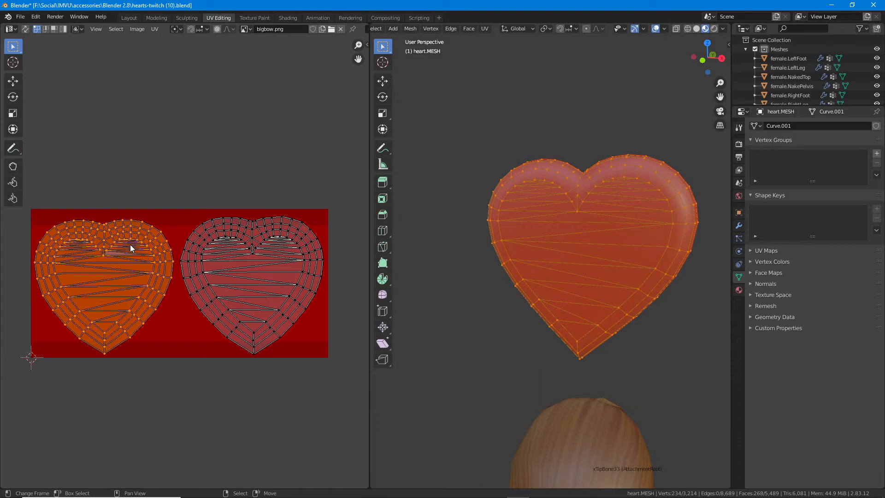
middle_click_drag(450, 280, 529, 247)
middle_click_drag(637, 260, 506, 267, "shift")
middle_click_drag(501, 297, 504, 292, "shift")
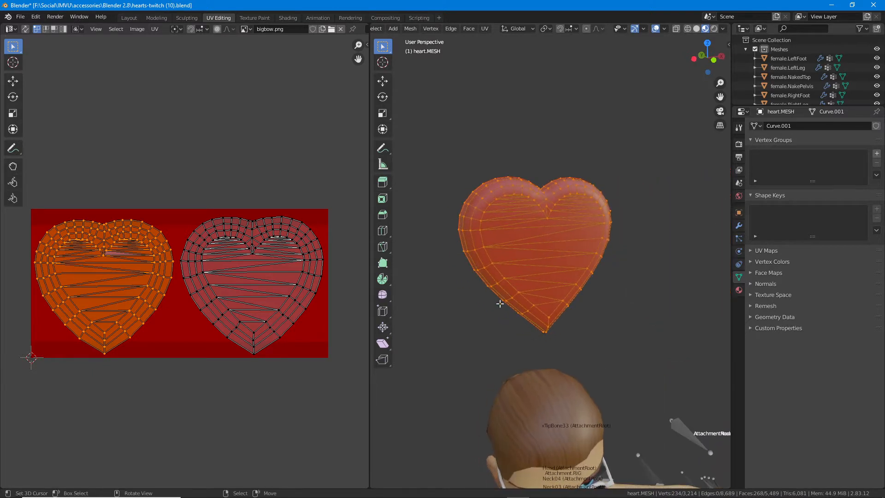
middle_click_drag(585, 460, 554, 305, "shift")
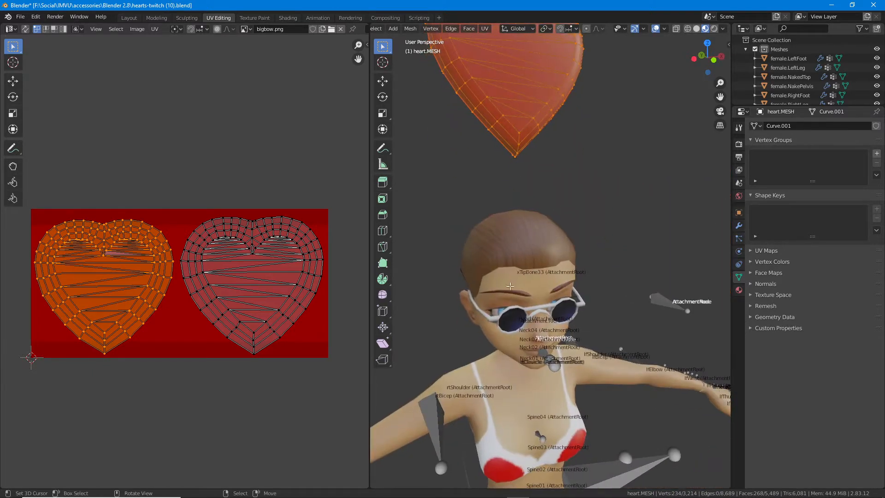
middle_click_drag(509, 106, 510, 249, "shift")
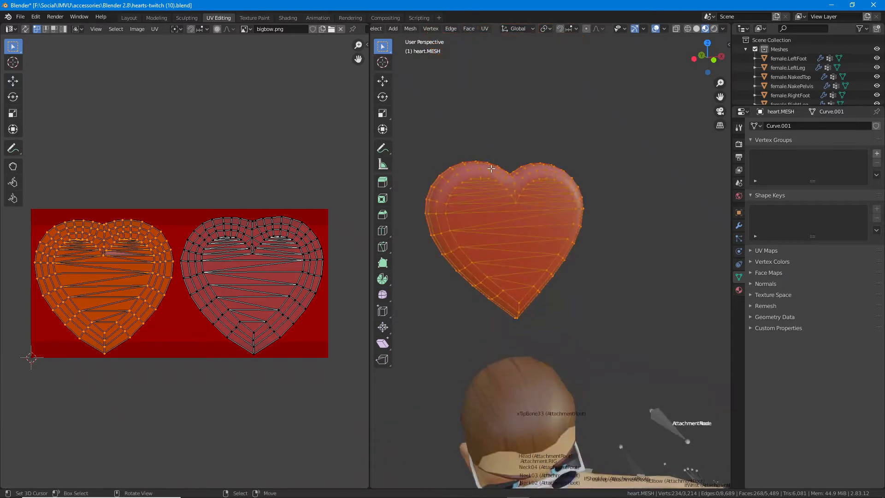
Frame the selected heart mesh in the 3D viewport and orbit slightly to view it at an angle
left_click(393, 29)
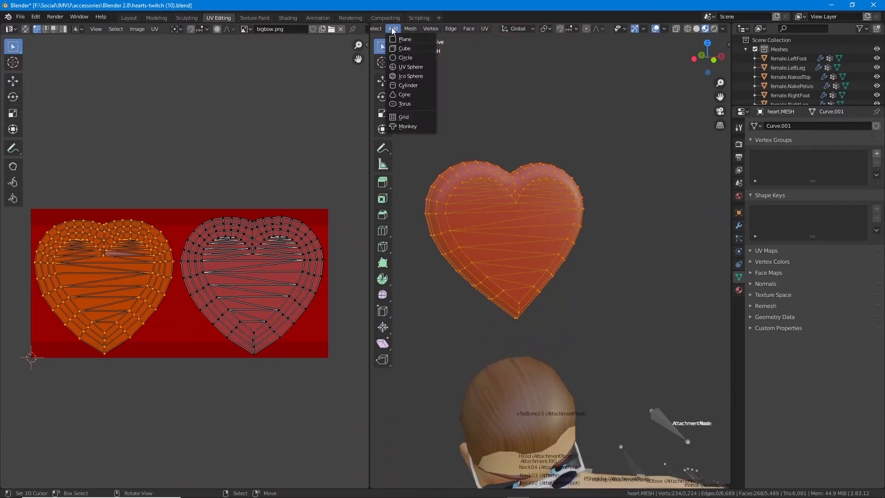
scroll(456, 29, "up", 3)
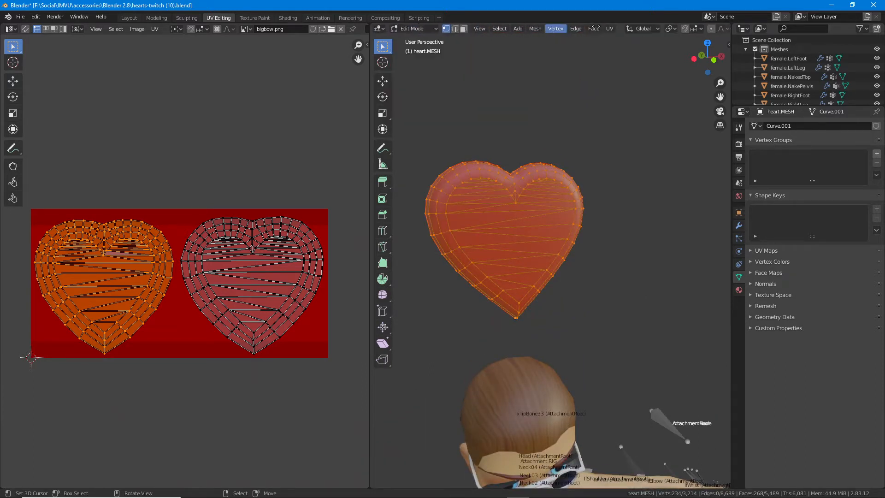
left_click(482, 29)
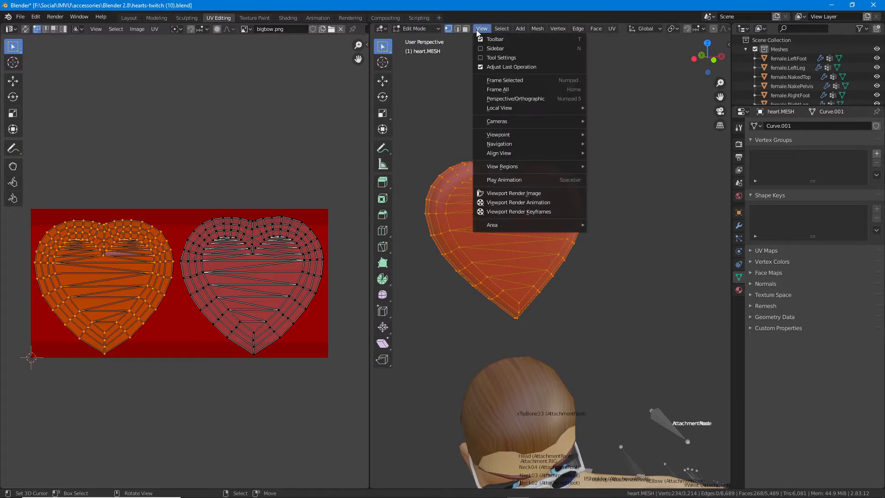
left_click(504, 80)
mouse_move(498, 263)
middle_mouse_down()
mouse_move(559, 277)
mouse_move(701, 277)
mouse_move(497, 276)
middle_mouse_up()
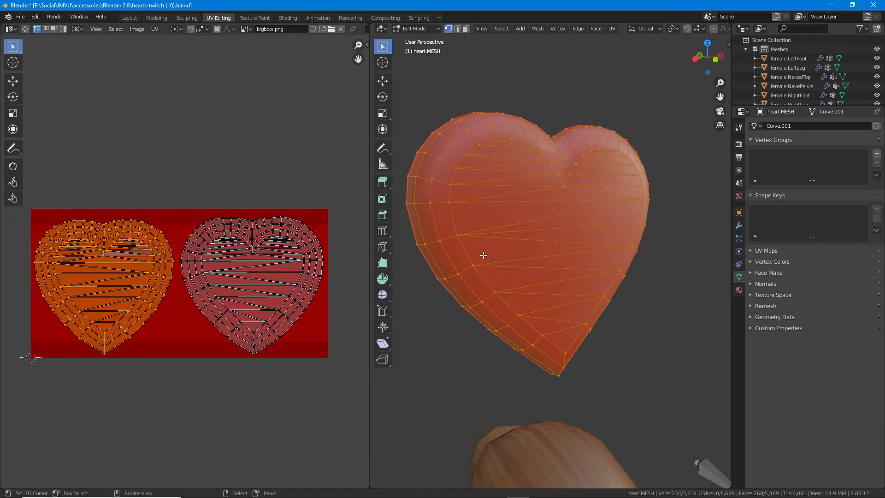
Select all of the heart's mesh geometry and all of its UVs in the UV editor
left_click(502, 29)
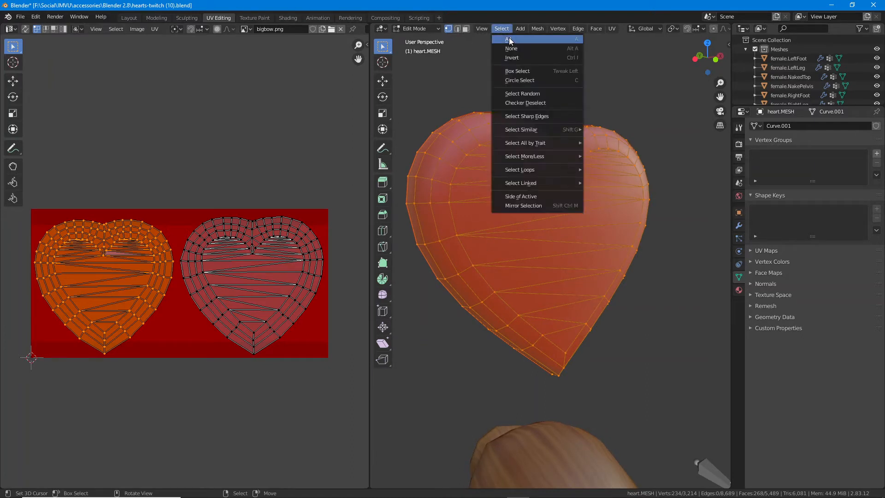
left_click(509, 37)
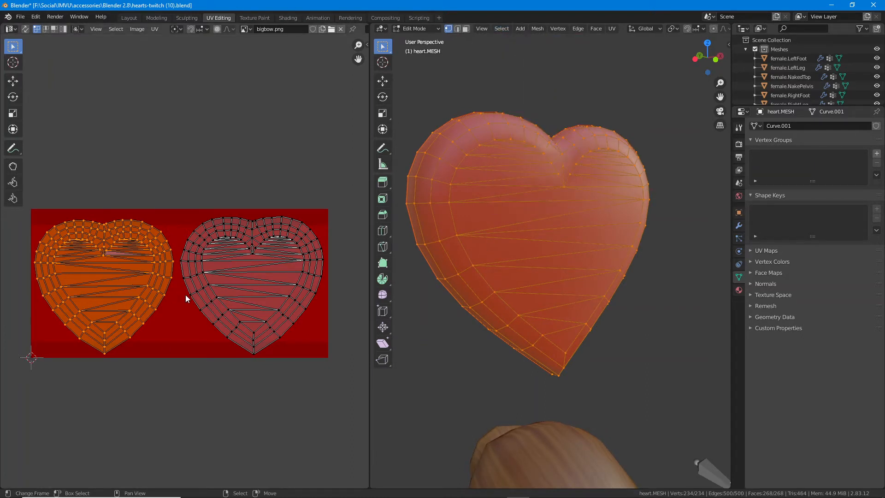
middle_click_drag(154, 305, 156, 303)
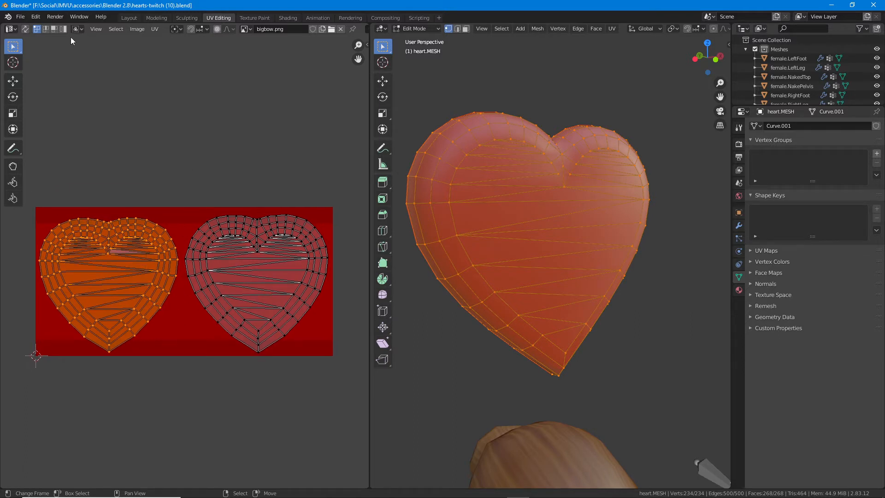
left_click(114, 30)
left_click(119, 41)
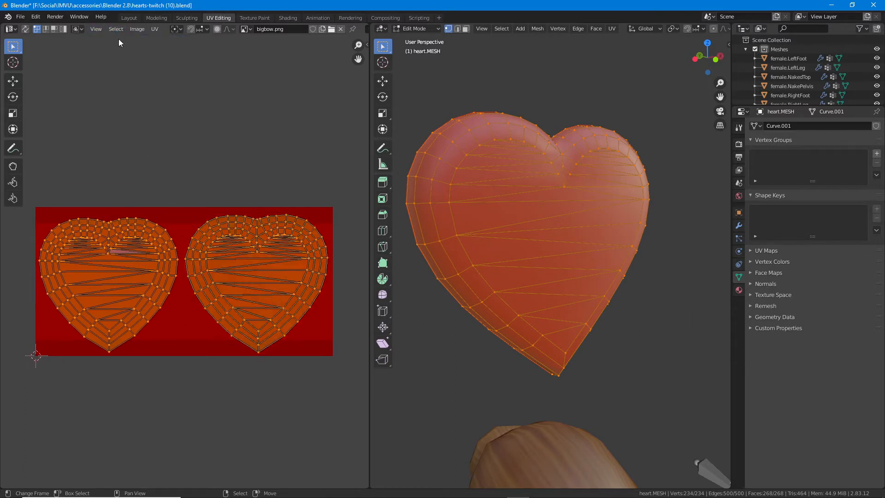
Start a UV layout export in PNG format with an image size of 256 by 128
left_click(155, 28)
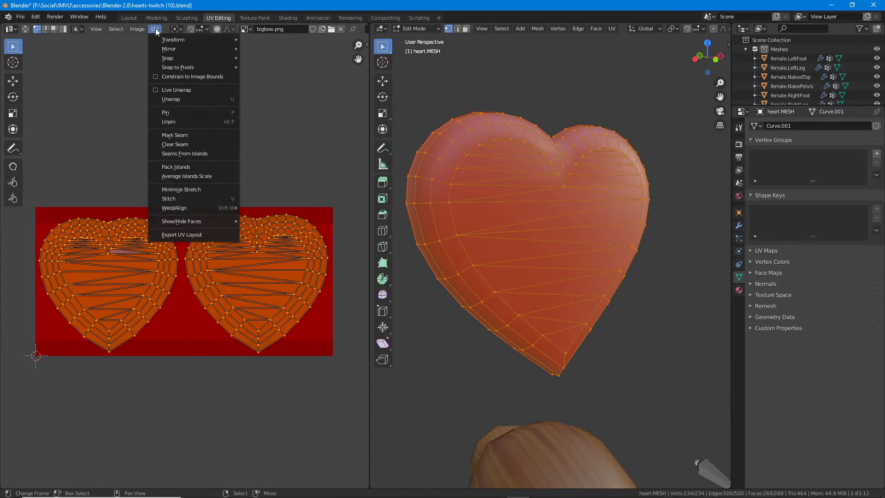
left_click(181, 234)
left_click_drag(390, 115, 357, 117)
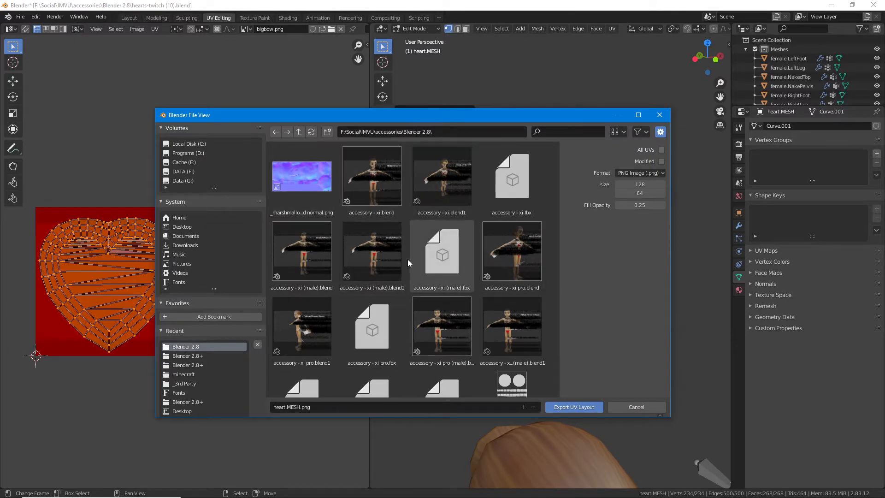
left_click(642, 177)
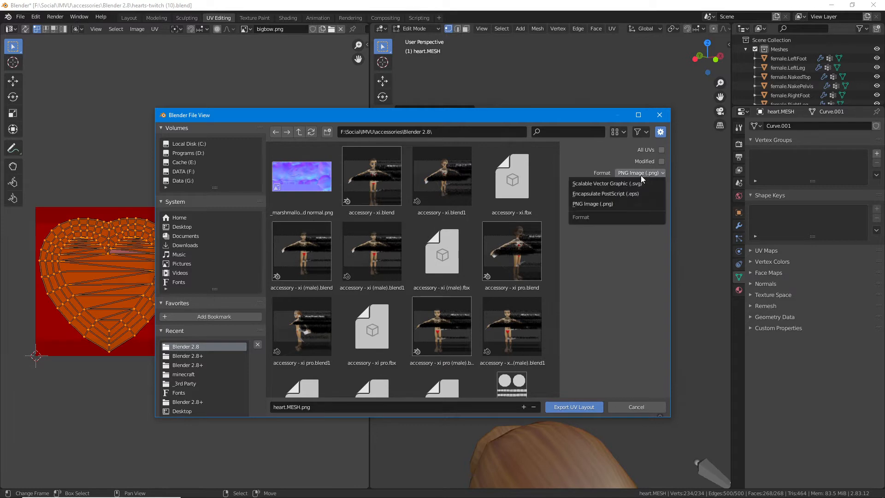
left_click(600, 204)
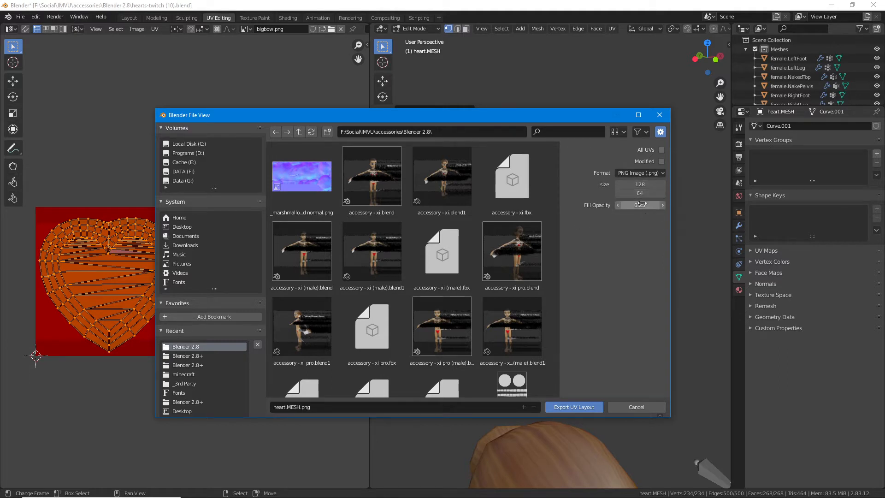
left_click(641, 185)
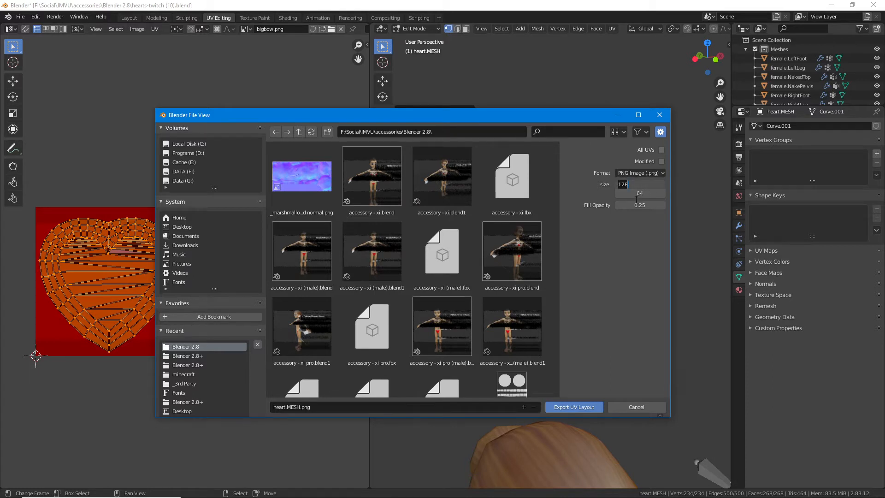
type("256")
left_click(648, 194)
type("128")
key("Return")
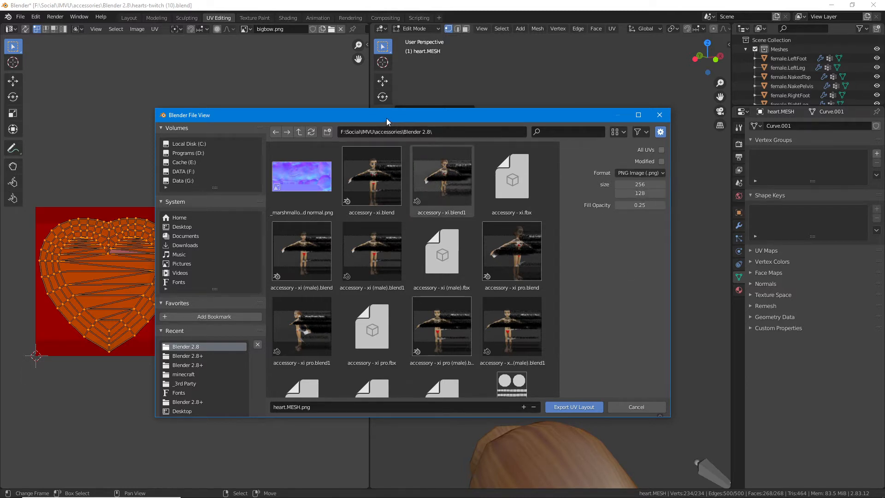
Set the fill opacity of the UV layout export to 1.00
left_click_drag(386, 119, 493, 126)
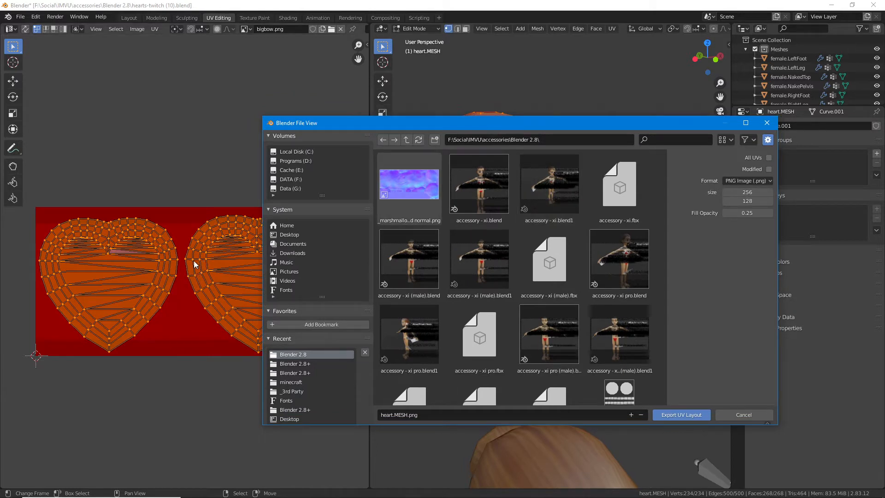
key("ctrl+2")
mouse_move(189, 264)
left_mouse_down()
mouse_move(196, 273)
mouse_move(204, 263)
left_mouse_up()
key("Escape")
mouse_move(752, 213)
left_mouse_down()
mouse_move(724, 213)
mouse_move(769, 213)
left_mouse_up()
left_click_drag(614, 125, 516, 121)
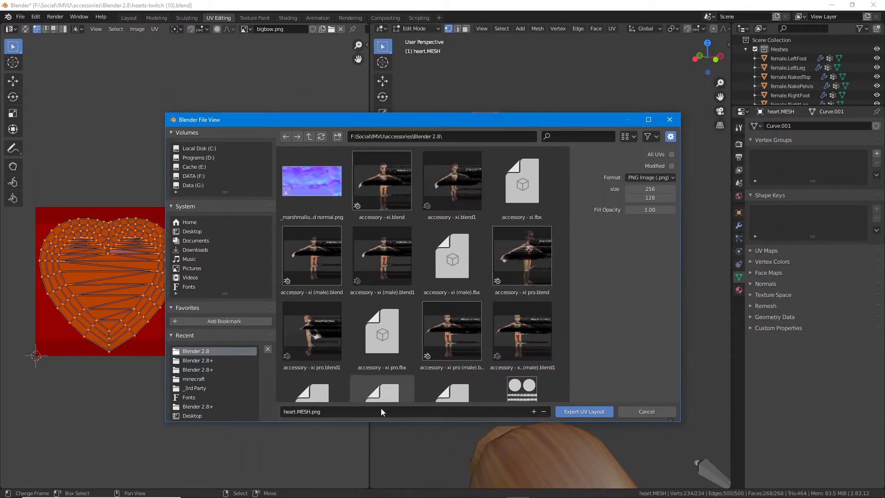
Replace the .MESH part of the export file name with (UV), keeping the .png extension
left_click(331, 415)
left_click(301, 411)
left_click_drag(294, 412, 296, 412)
key("BackSpace")
key("BackSpace")
type("(UV)")
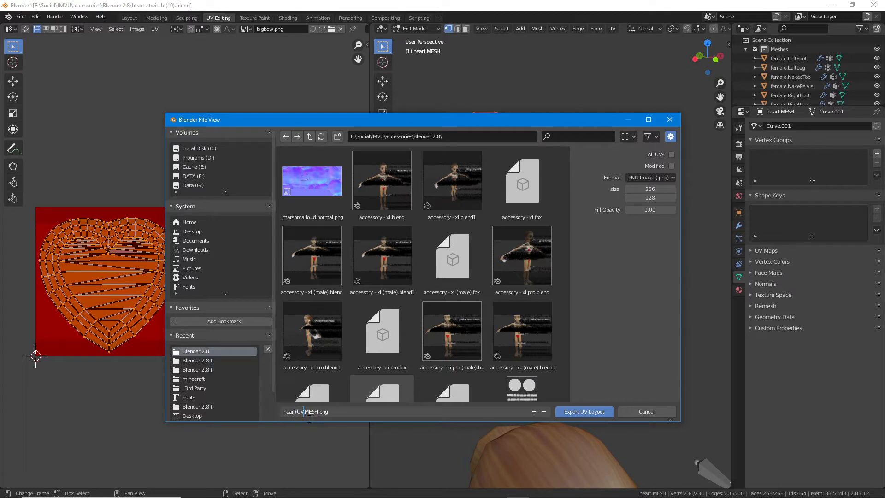
key("Delete")
key("Delete")
key("Delete")
key("Delete")
key("Delete")
key("Delete")
key("Delete")
key("Return")
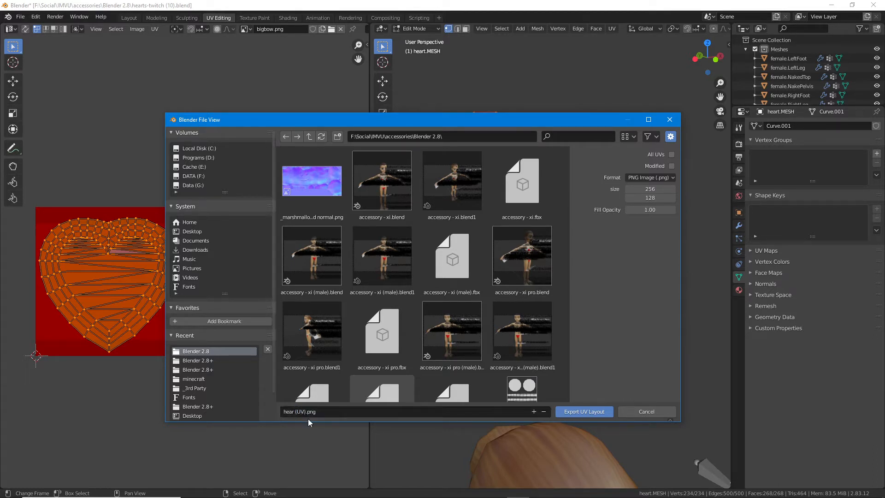
Complete the file name as twitch heart (UV).png and export the UV layout
left_click(295, 411)
left_click(294, 410)
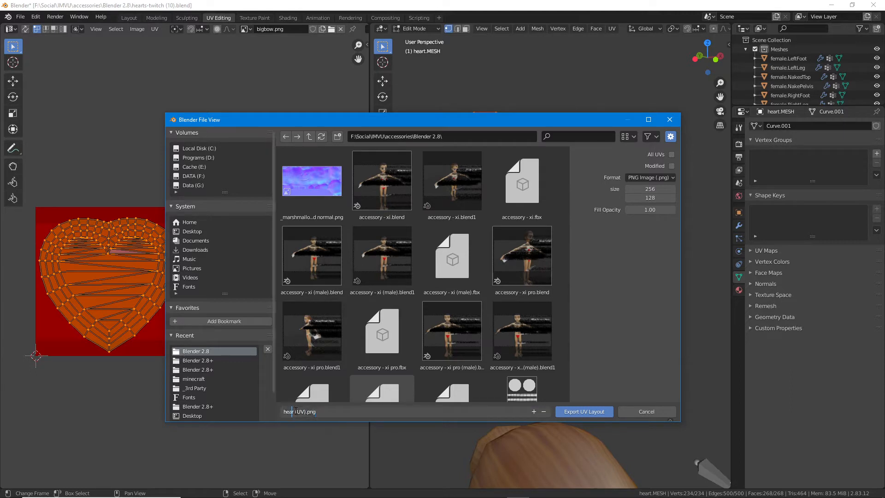
type("t")
left_click(284, 411)
type("twitch")
key("Return")
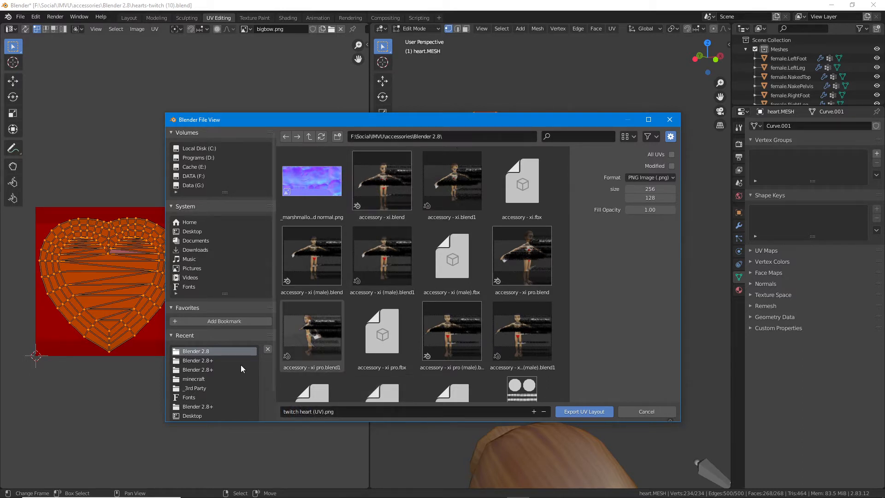
left_click(589, 411)
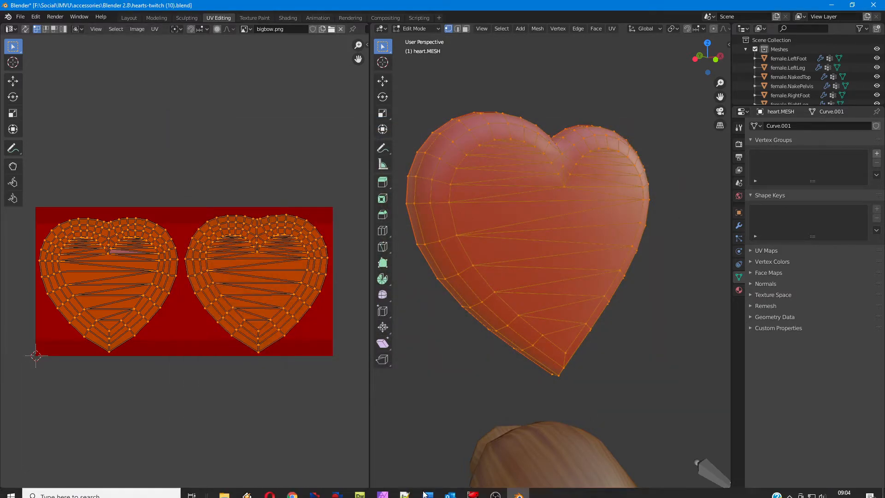
Switch to Affinity Photo, review the exported twitch heart (UV).png at 100% zoom, and return to Blender
left_click(382, 489)
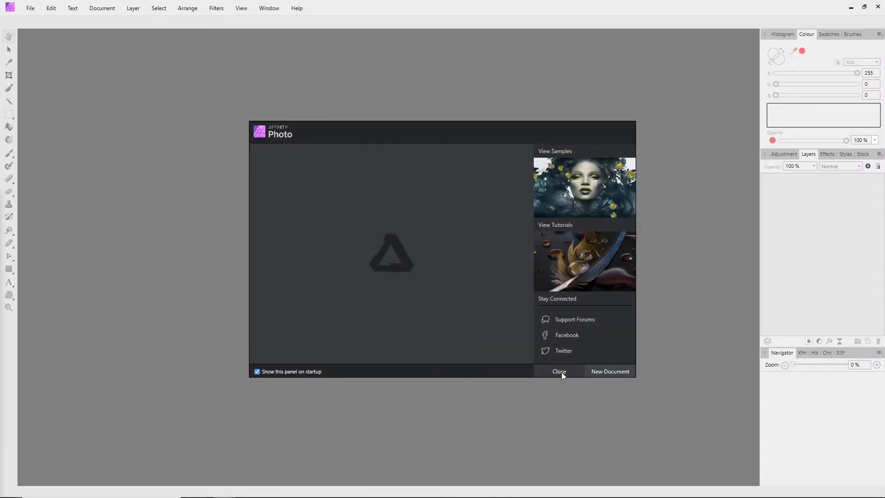
left_click(560, 370)
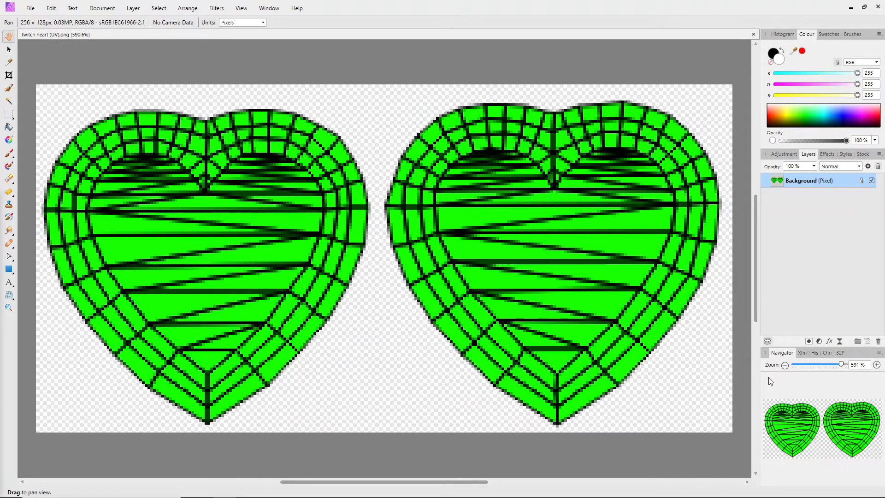
left_click(785, 364)
left_click(785, 365)
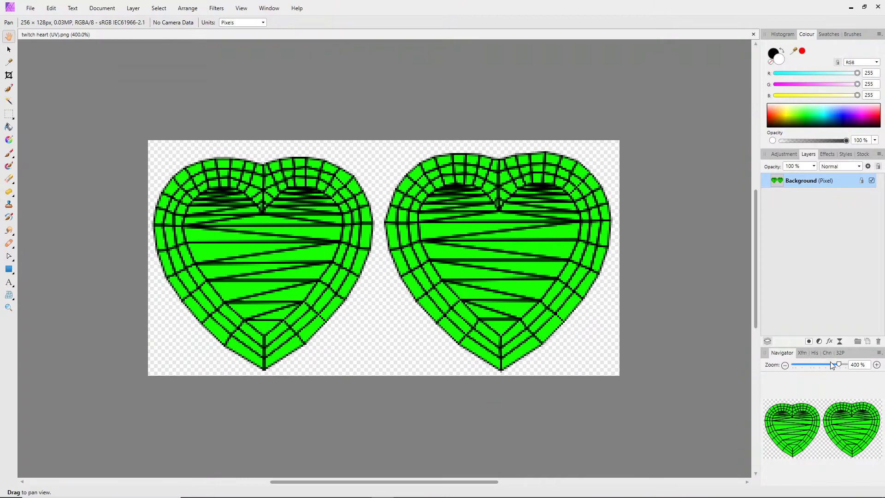
left_click(785, 365)
left_click(785, 365)
left_click(785, 365)
left_click(785, 365)
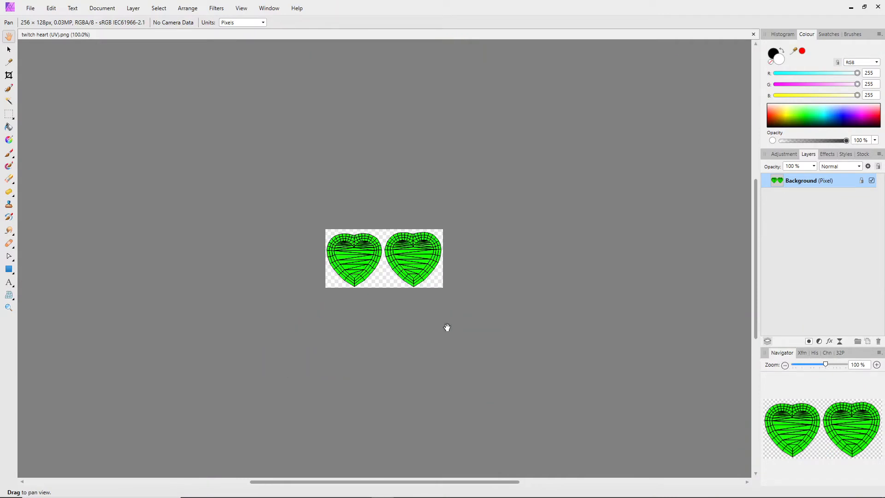
left_click(518, 488)
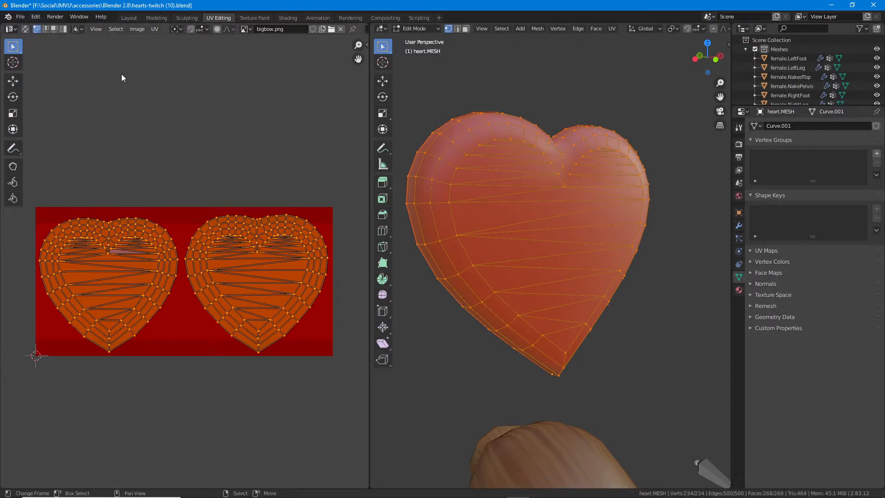
left_click(154, 29)
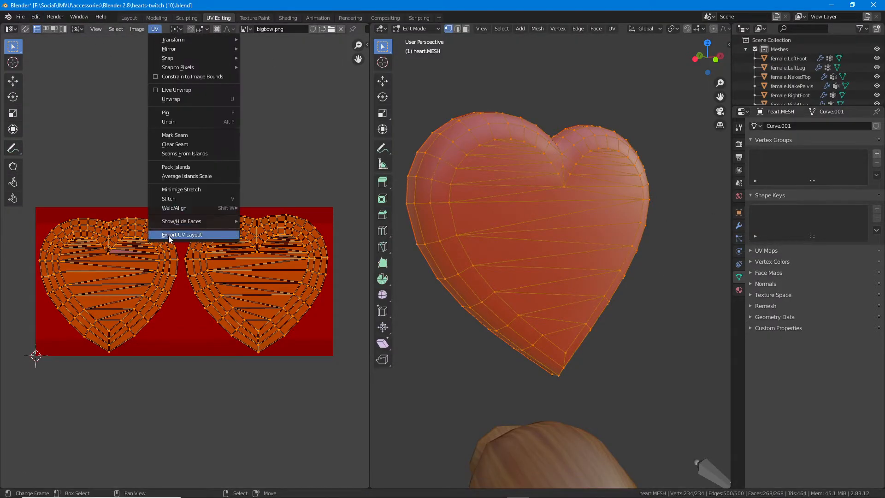
left_click(185, 234)
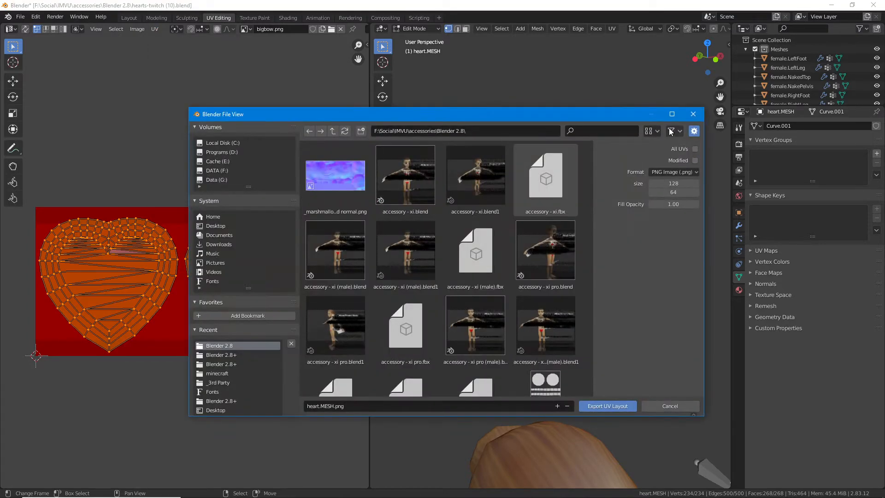
left_click(692, 115)
Start another UV layout export of the heart with an image size of 512 by 256
left_click(156, 28)
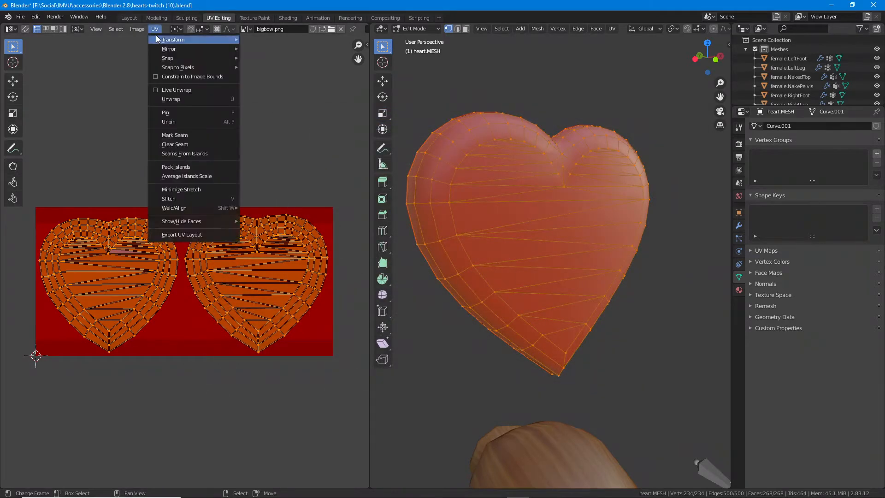
mouse_move(158, 40)
left_click_drag(160, 241, 204, 242)
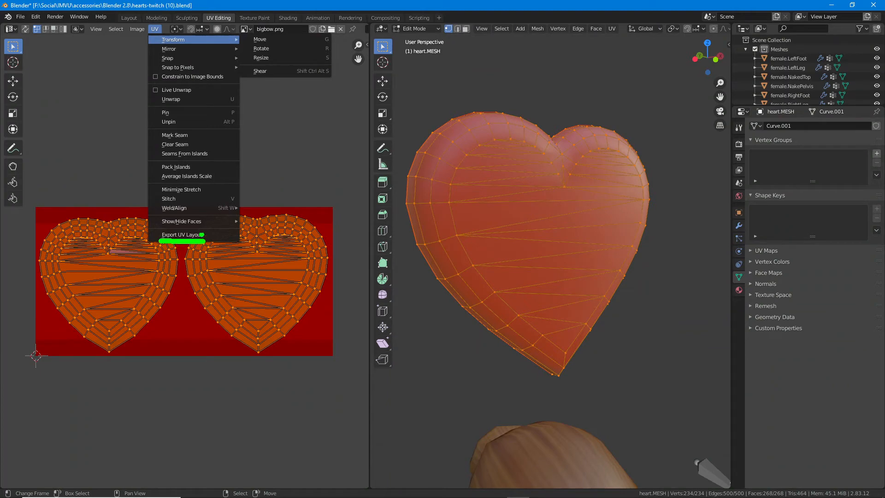
left_click_drag(144, 34, 171, 35)
left_click(173, 233)
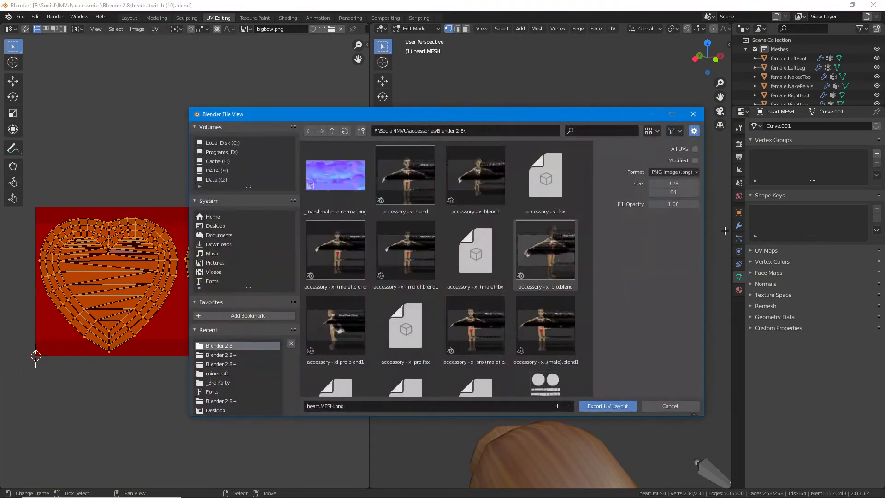
left_click(682, 185)
type("512")
key("Return")
left_click(678, 192)
type("256")
key("Return")
Name the larger UV layout export file heart (2) (UV).png
left_click(336, 405)
left_click(318, 406)
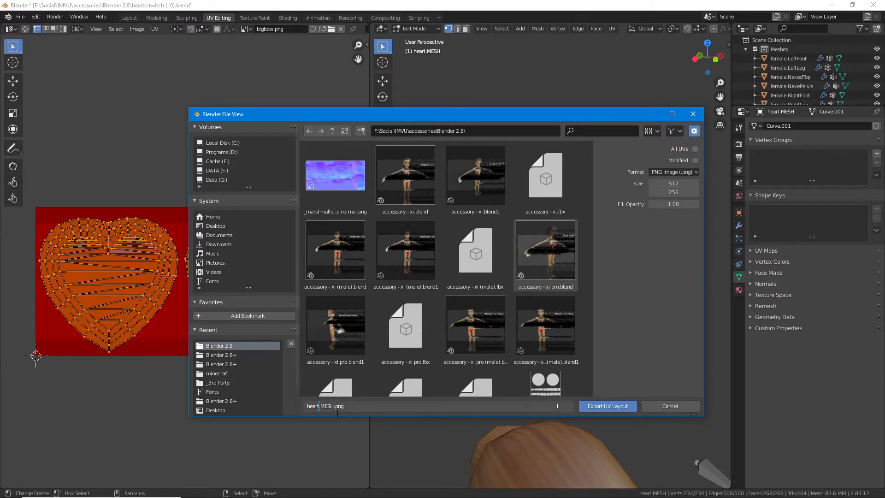
type("(2)")
key("Return")
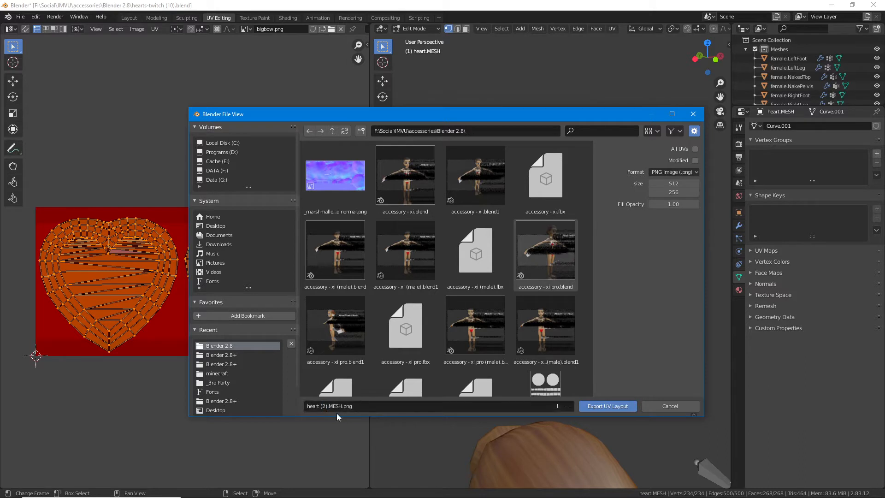
left_click(330, 406)
left_click(329, 406)
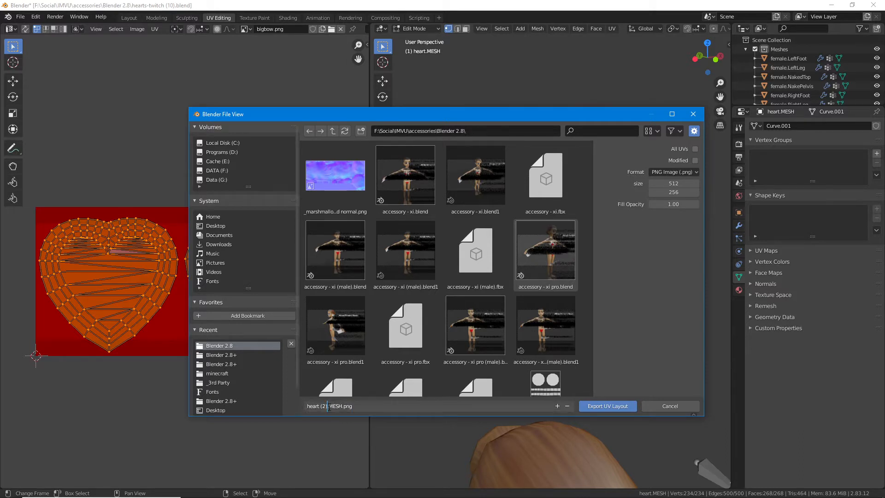
left_click_drag(328, 406, 456, 409)
type("(UV)")
key("Return")
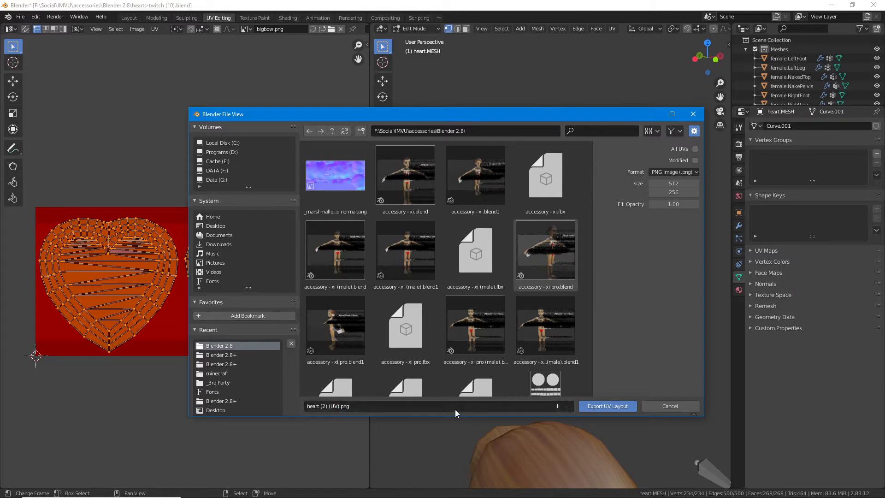
Export the UV layout as heart (2) (UV).png, switch to Affinity Photo and view the template at 100% zoom
left_click(615, 405)
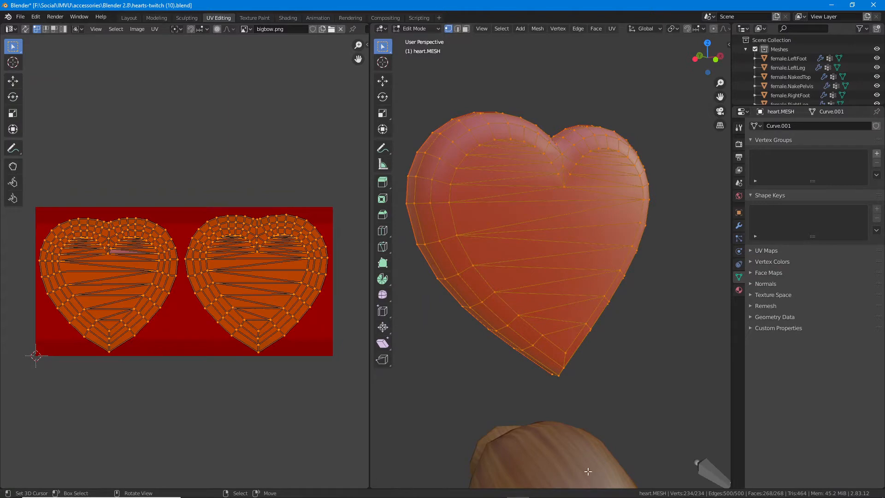
mouse_move(607, 494)
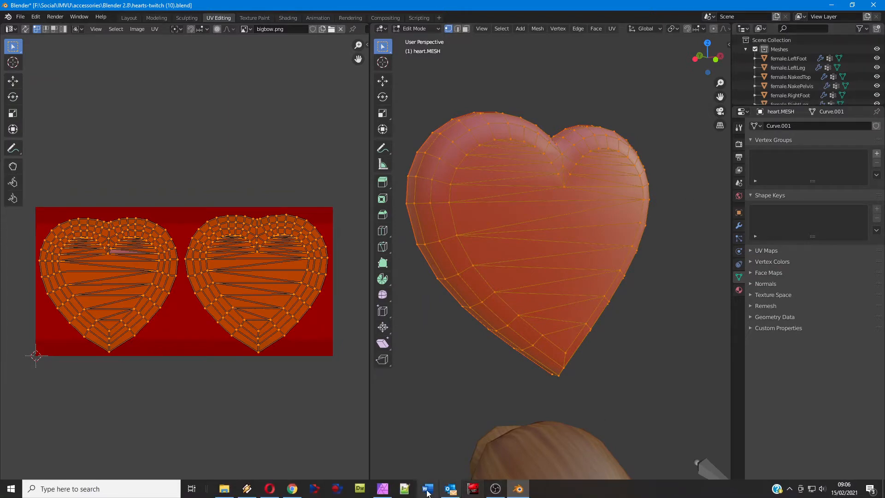
left_click(382, 496)
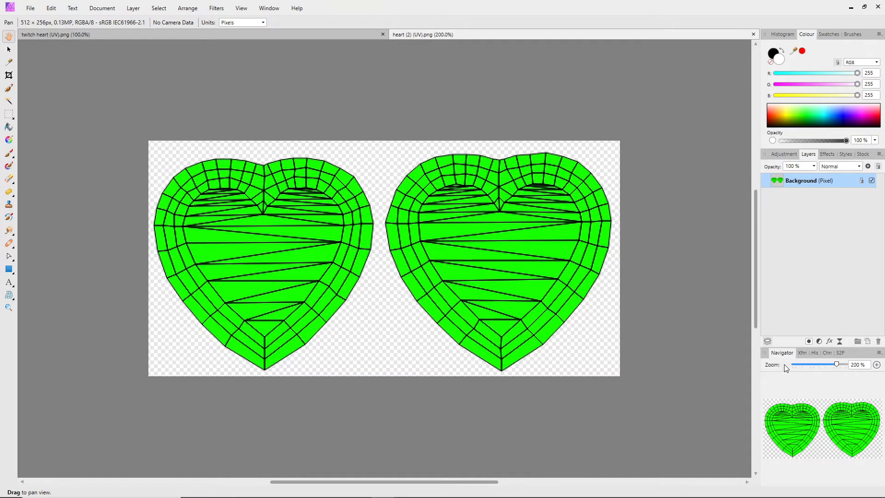
left_click(785, 364)
left_click(785, 364)
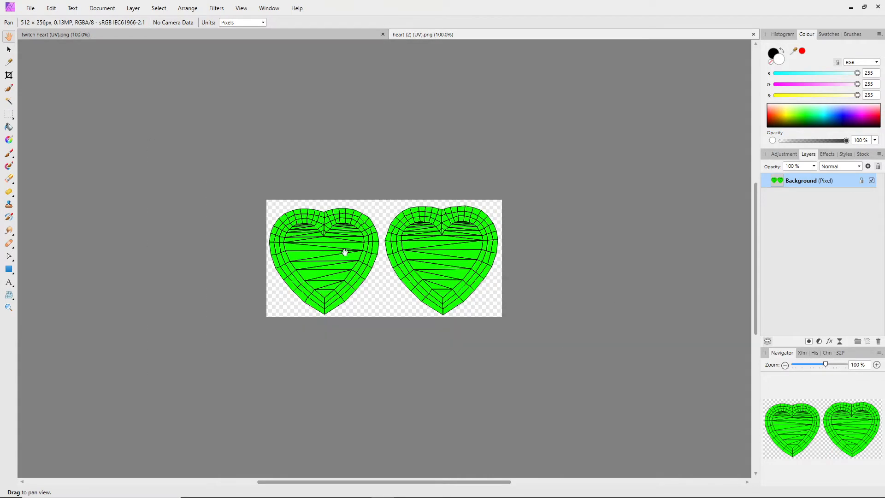
Compare the smaller twitch heart (UV).png template with the larger heart (2) (UV).png template
left_click(269, 36)
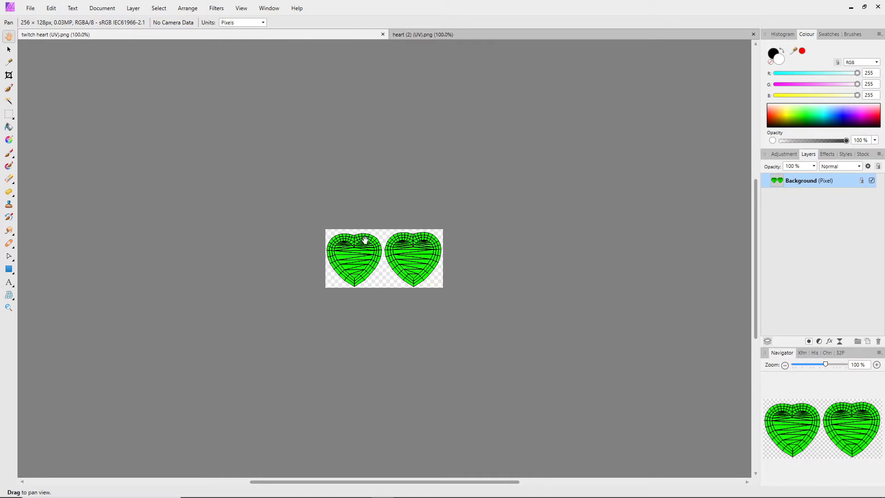
left_click(468, 33)
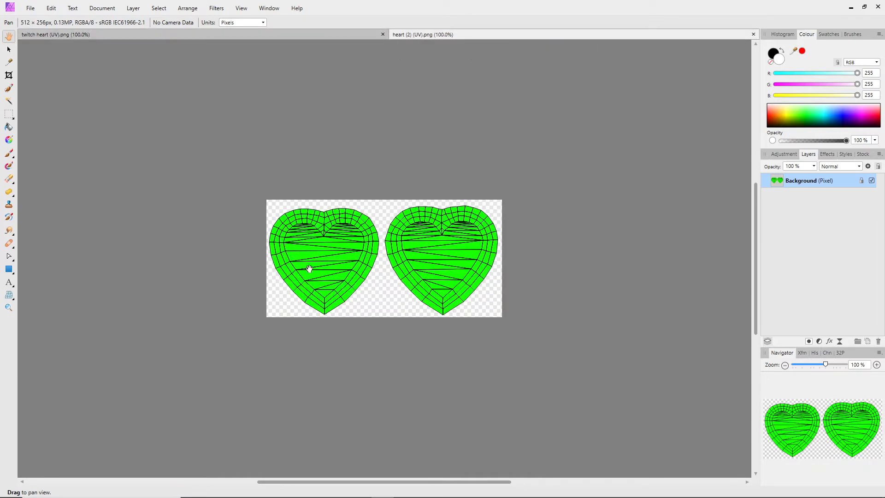
left_click(250, 36)
left_click(479, 37)
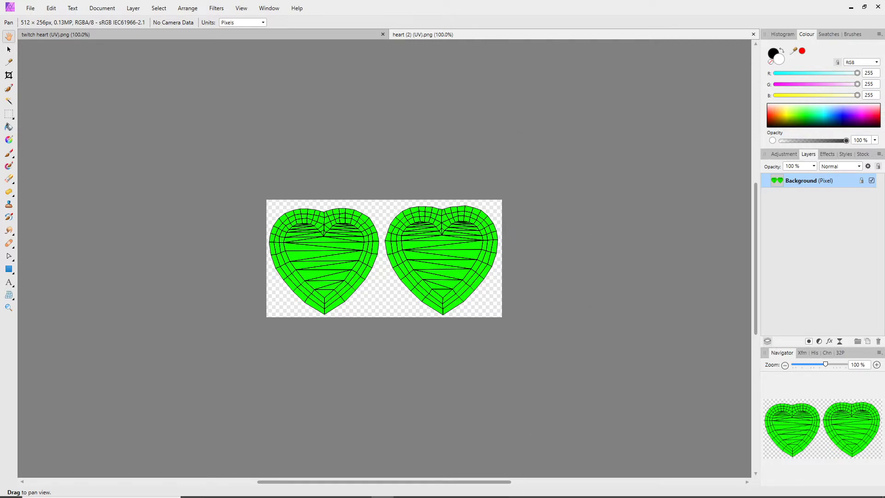
Return to Blender, change to the Layout workspace, and view the heart above the full avatar from the front and side
left_click(518, 489)
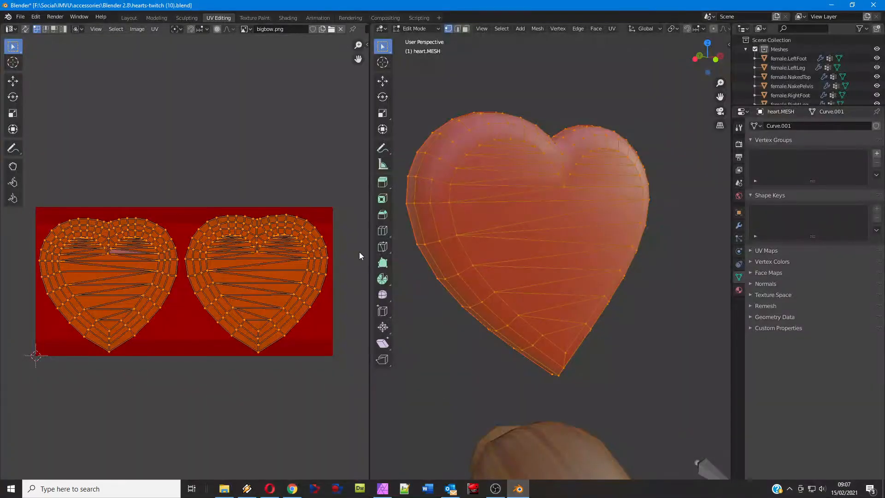
middle_click_drag(508, 256, 482, 261)
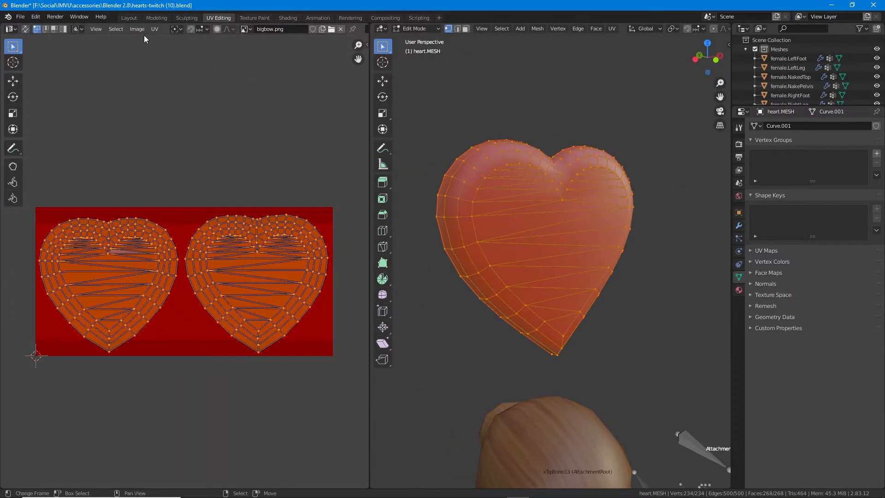
left_click(129, 18)
middle_click_drag(327, 257, 427, 353)
scroll(428, 353, "down", 6)
middle_click_drag(341, 276, 335, 202, "shift")
middle_click_drag(335, 240, 351, 251)
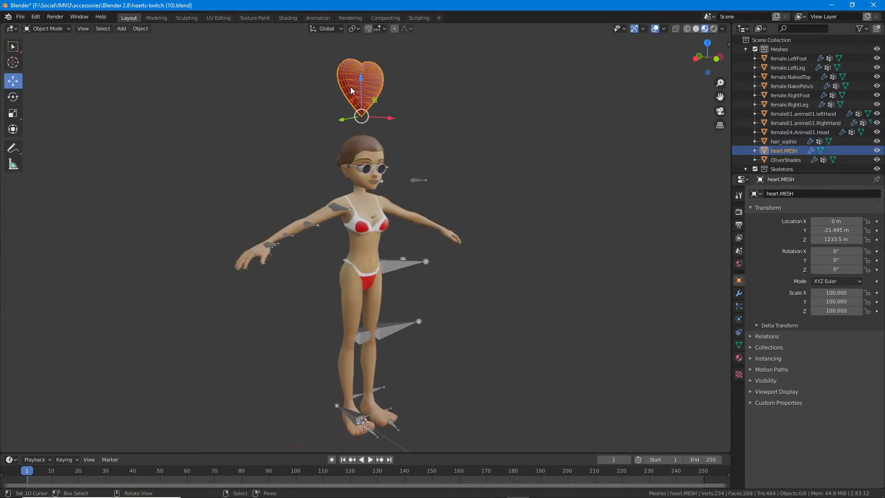
middle_click_drag(344, 160, 369, 120)
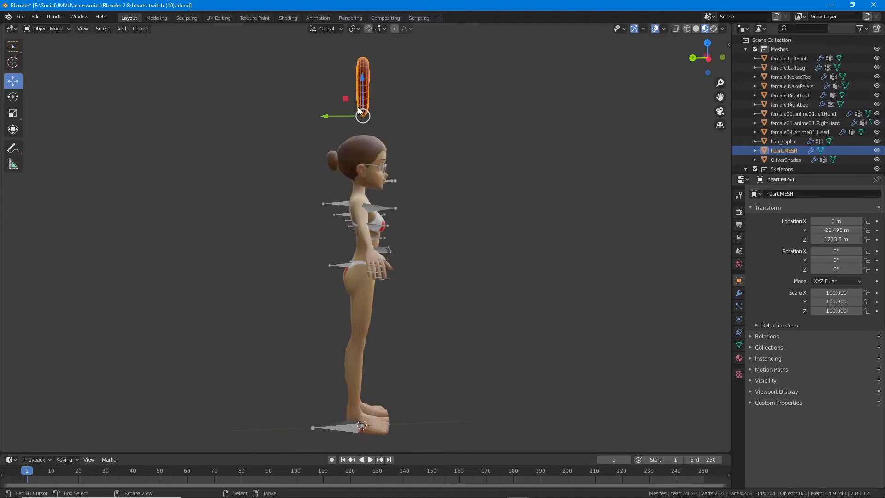
middle_click_drag(411, 350, 361, 349)
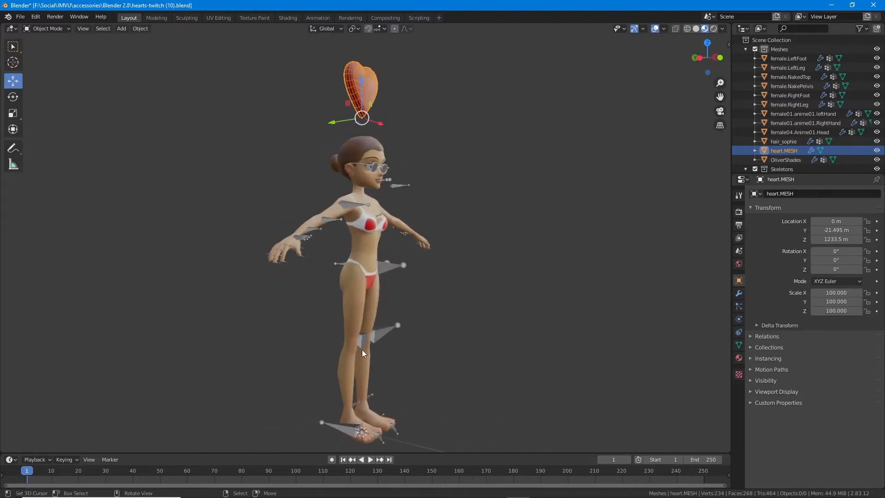
mouse_move(364, 130)
left_mouse_down()
mouse_move(355, 413)
mouse_move(368, 400)
mouse_move(323, 449)
mouse_move(350, 412)
left_mouse_up()
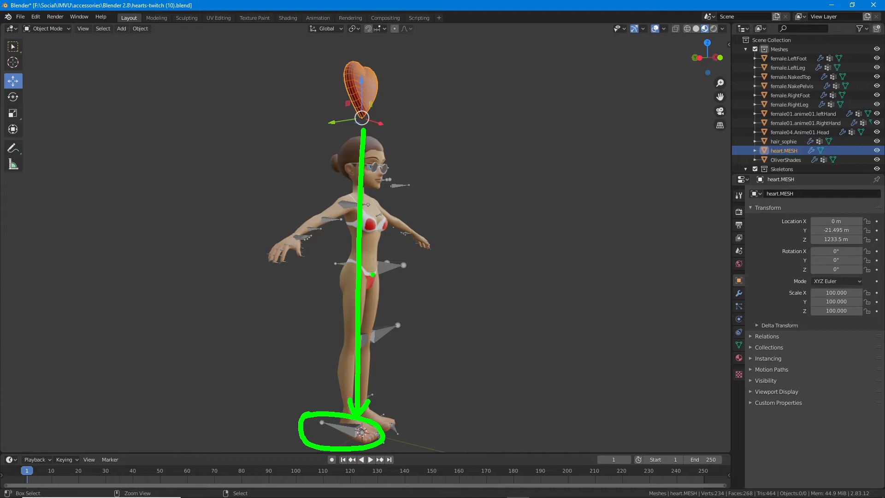
key("Escape")
mouse_move(477, 281)
middle_mouse_down()
mouse_move(417, 284)
mouse_move(371, 211)
middle_mouse_up()
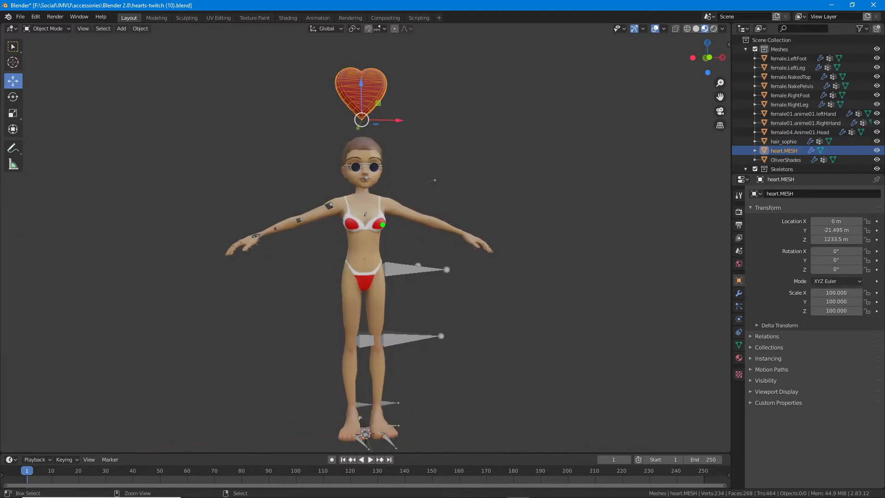
mouse_move(395, 293)
left_mouse_down()
mouse_move(517, 205)
mouse_move(488, 253)
left_mouse_up()
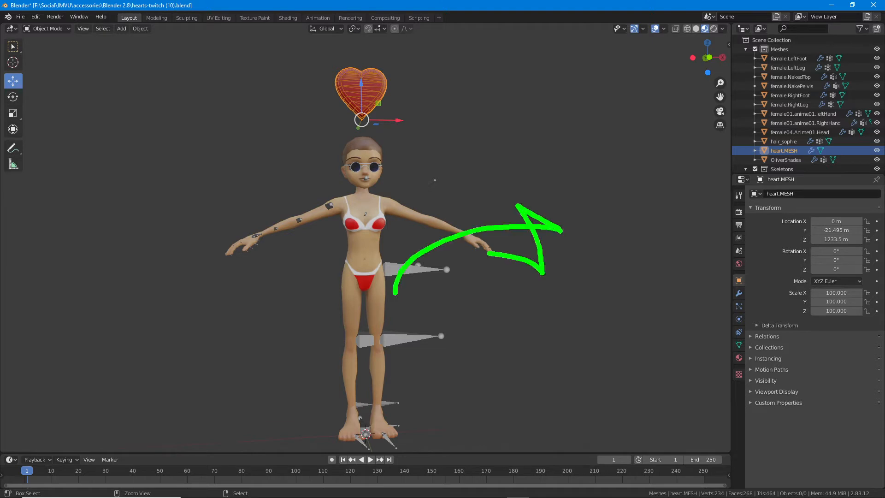
mouse_move(240, 250)
left_mouse_down()
mouse_move(133, 231)
mouse_move(132, 213)
left_mouse_up()
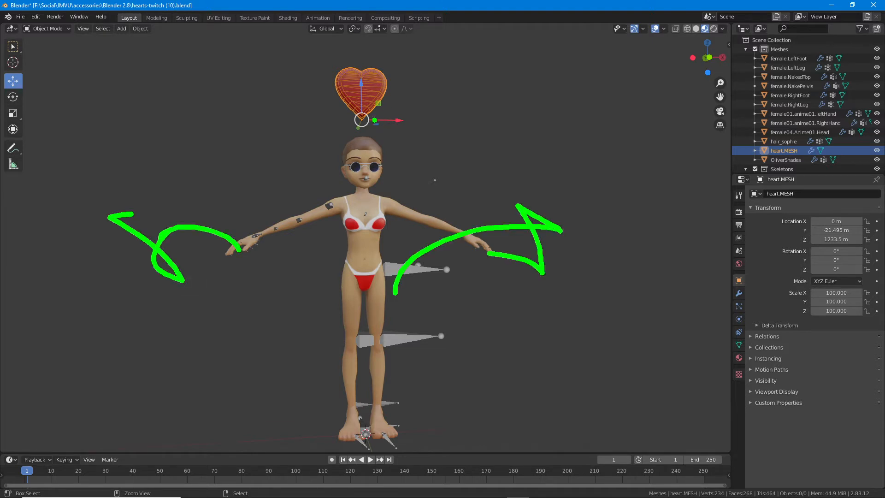
mouse_move(347, 123)
left_mouse_down()
mouse_move(388, 122)
mouse_move(363, 170)
left_mouse_up()
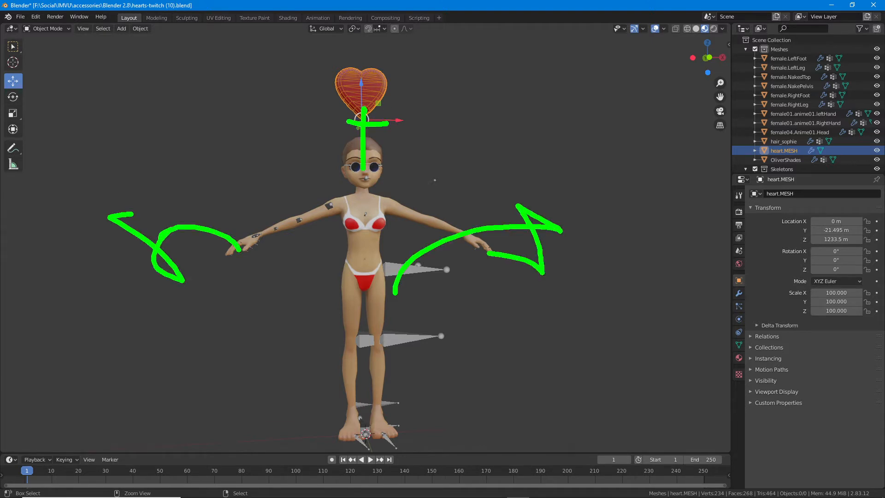
mouse_move(360, 422)
left_mouse_down()
mouse_move(354, 427)
mouse_move(384, 424)
mouse_move(365, 420)
left_mouse_up()
key("Escape")
middle_click_drag(292, 251, 324, 256)
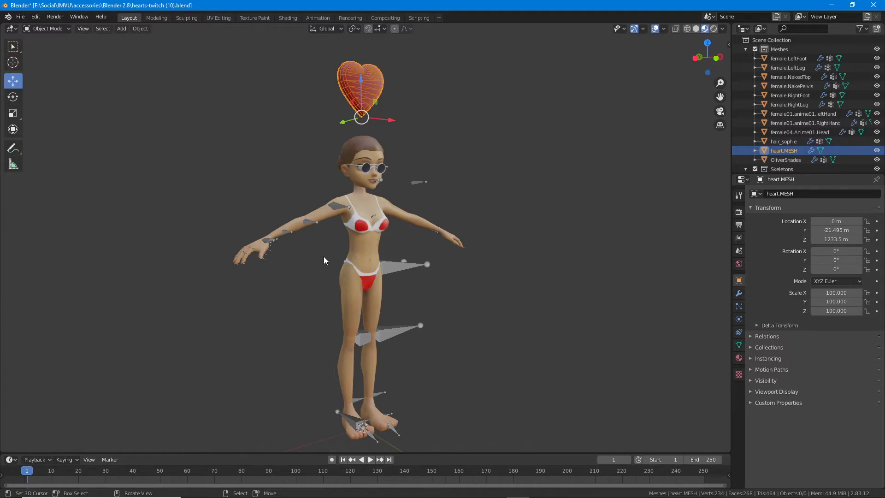
middle_click_drag(342, 230, 401, 245)
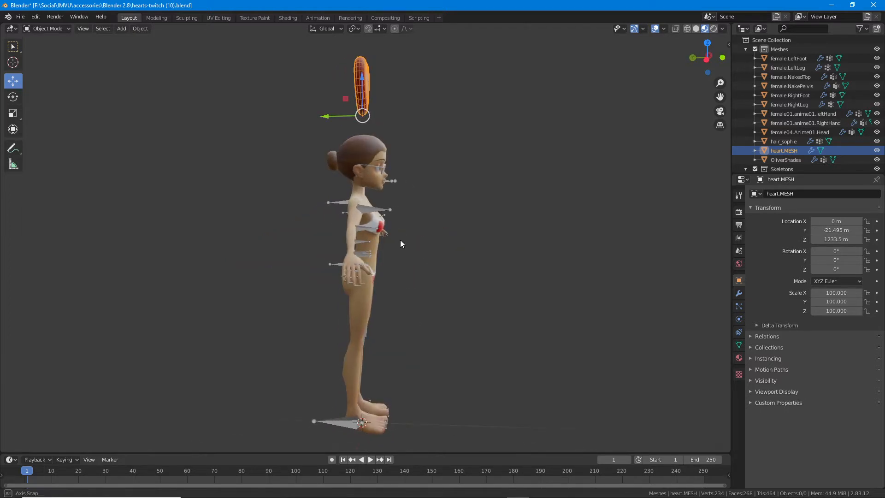
middle_click_drag(400, 240, 304, 237)
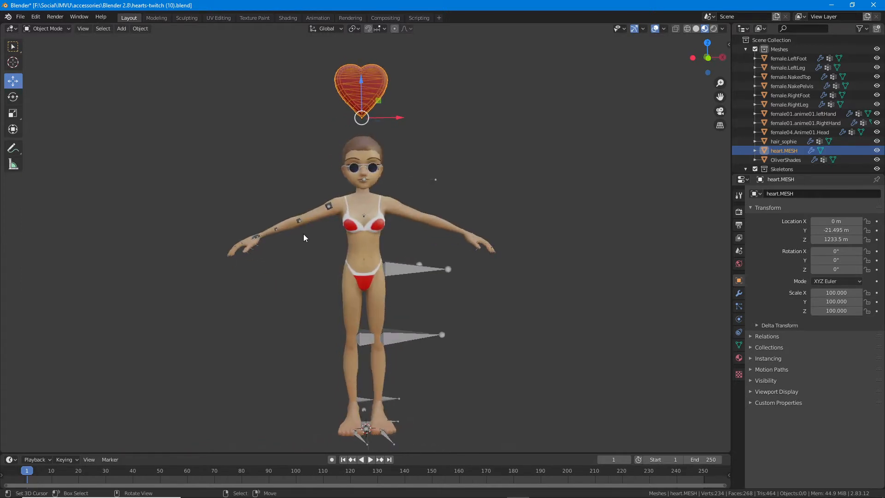
Select the master root armature at the avatar's feet and view it up close
middle_click_drag(355, 297, 348, 280)
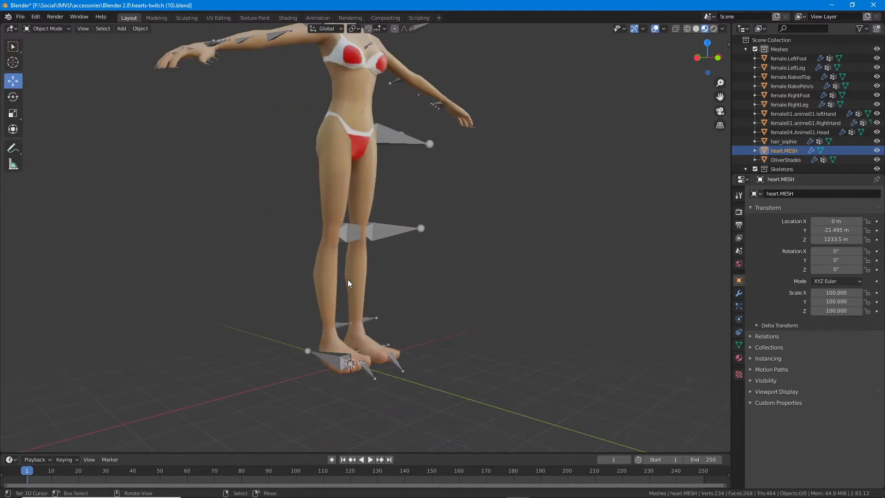
middle_click_drag(351, 315, 356, 302, "shift")
middle_click_drag(270, 353, 306, 354)
left_click(309, 357)
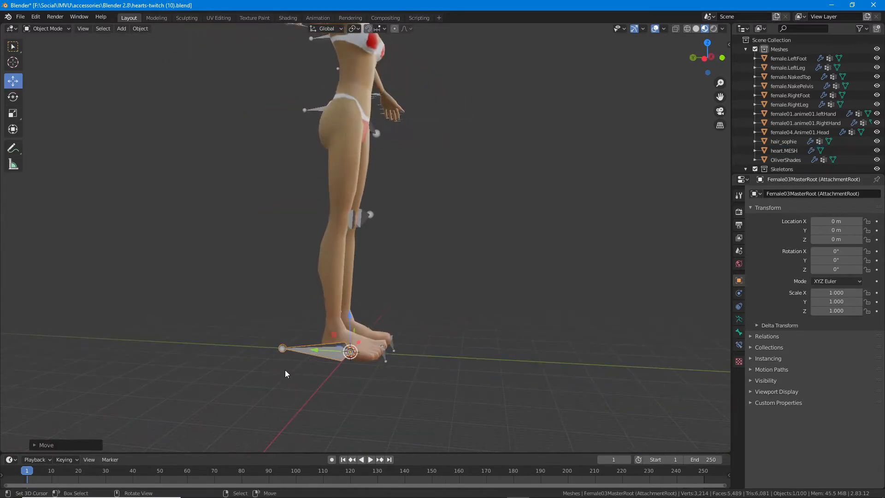
scroll(312, 342, "up", 3)
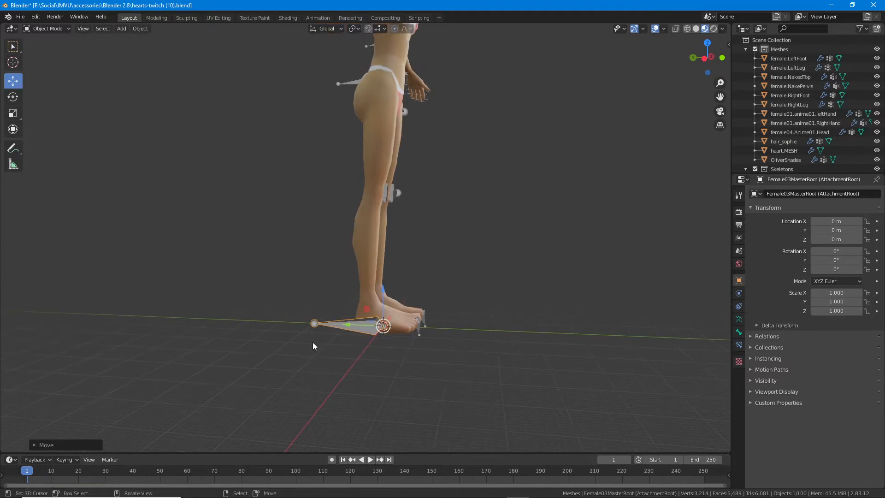
Set the grid scale in the viewport overlay settings to 100
left_click(665, 29)
left_click(650, 83)
type("1")
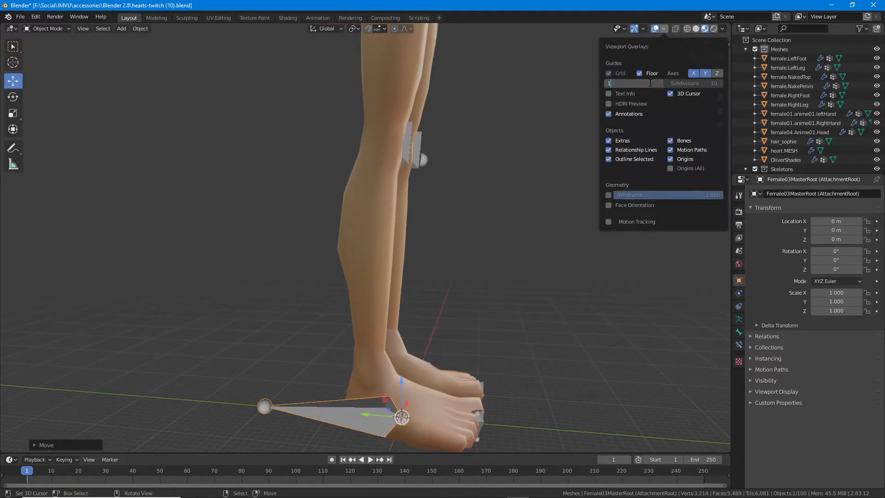
type("00")
key("Return")
Check the viewport's clip start and end distances in the view settings, and hide the settings again
left_click(83, 29)
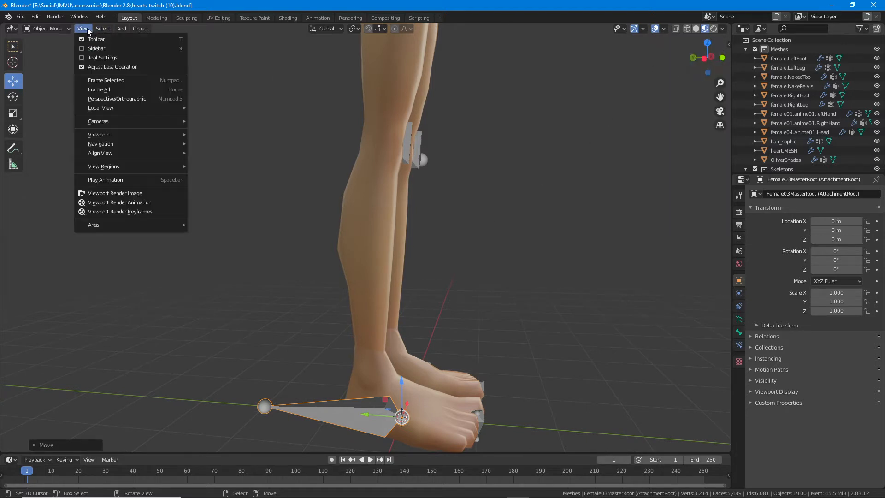
left_click(95, 48)
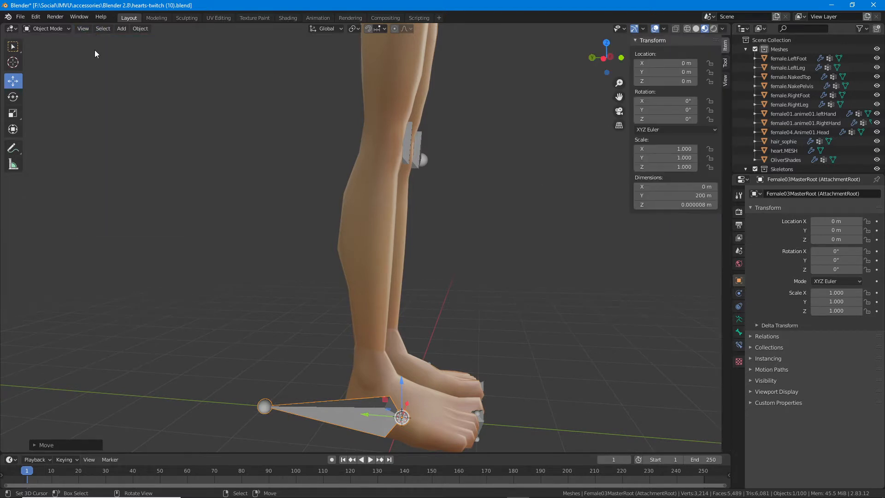
left_click(726, 81)
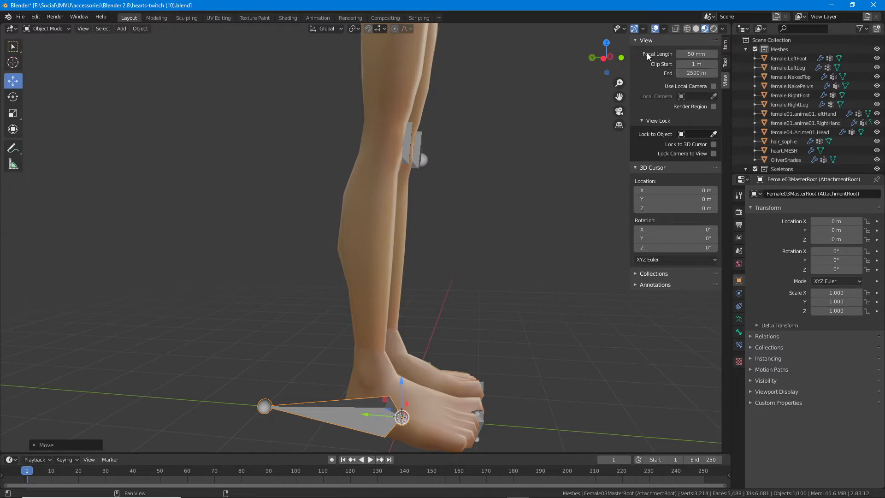
left_click(83, 28)
left_click(95, 48)
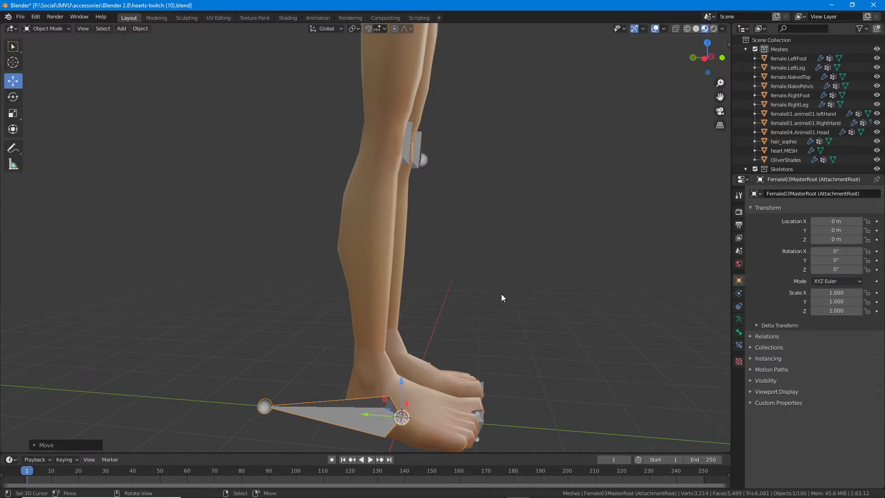
Enter Edit Mode for the master root armature at the avatar's feet
middle_click_drag(501, 297, 405, 397)
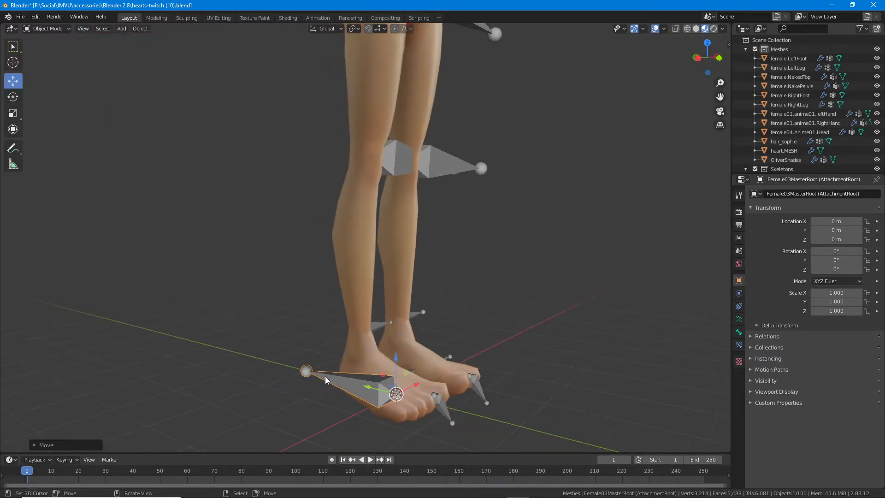
middle_click_drag(325, 376, 359, 384)
left_click(42, 29)
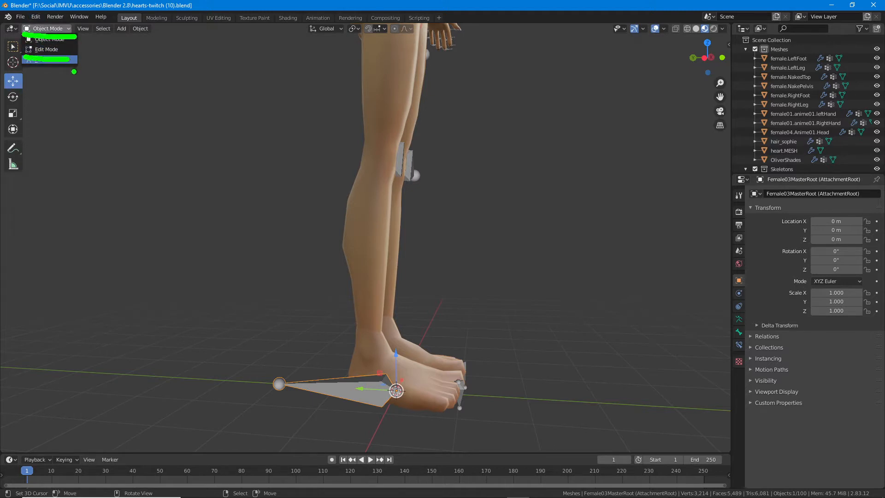
left_click(49, 50)
scroll(340, 364, "up", 4)
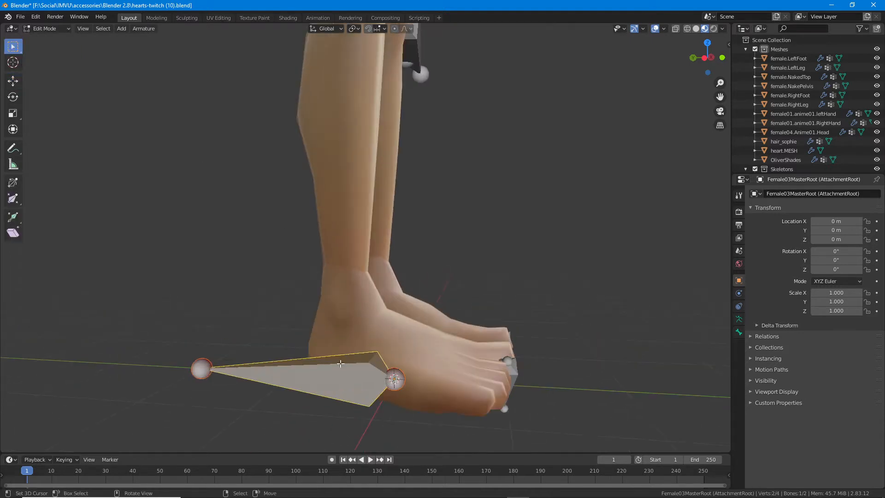
Change the viewport to wireframe shading and select the root bone behind the avatar's feet
middle_click_drag(340, 364, 323, 334)
left_click(227, 335)
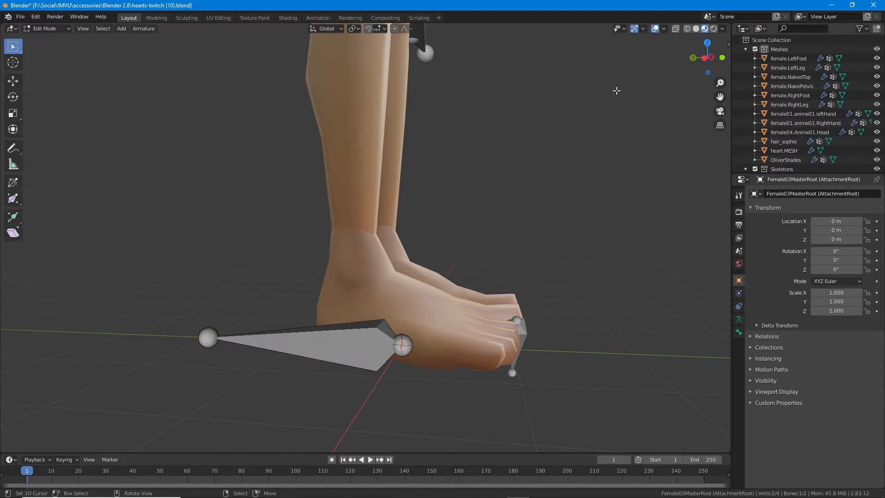
left_click(687, 28)
left_click(291, 340)
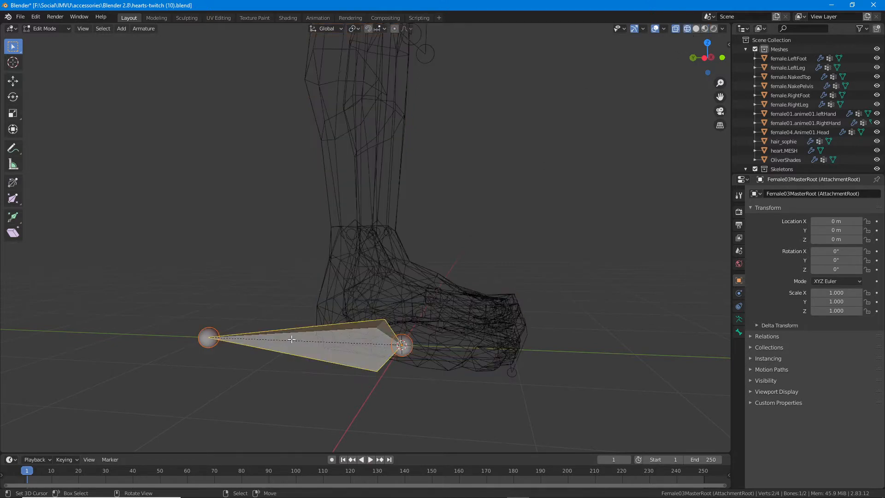
Try to move the selected bone up off the bone that overlaps it, and cancel the move
right_click(298, 334)
key("g")
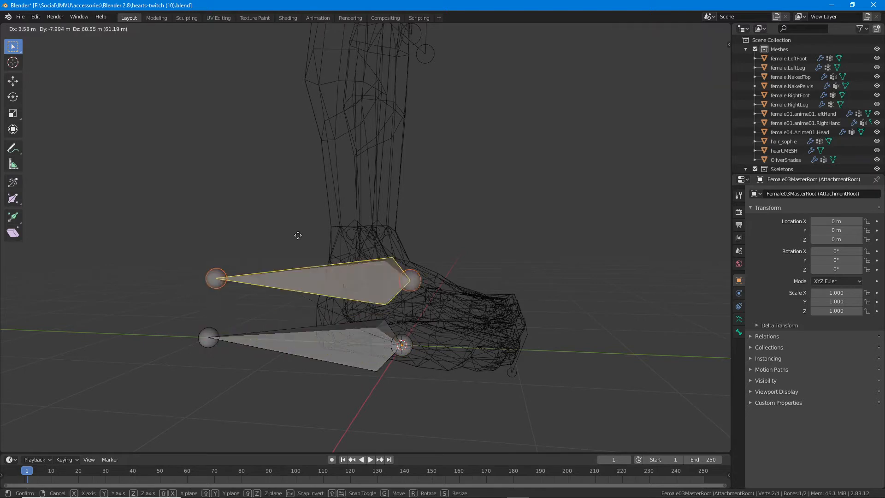
right_click(300, 251)
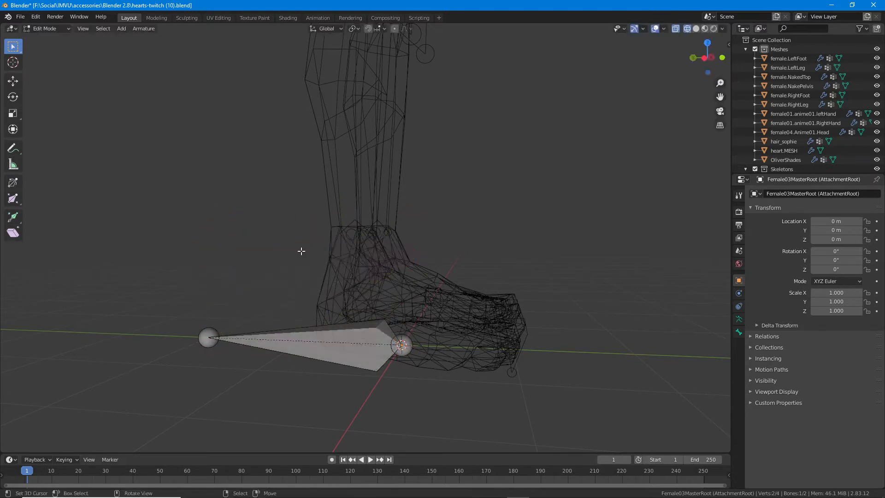
Try moving the bone that overlaps the root bone behind the feet about 100 m up and backward, and cancel the moves
left_click(294, 335)
key("g")
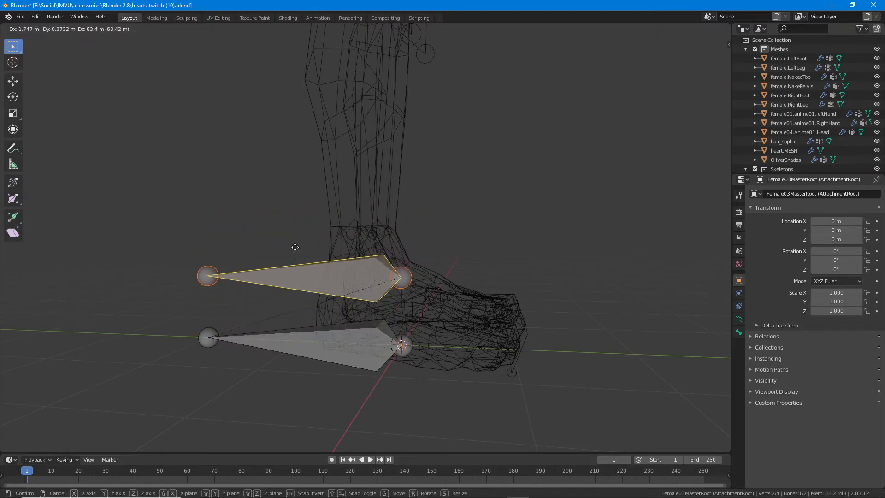
right_click(290, 232)
middle_click_drag(290, 232, 314, 351)
key("g")
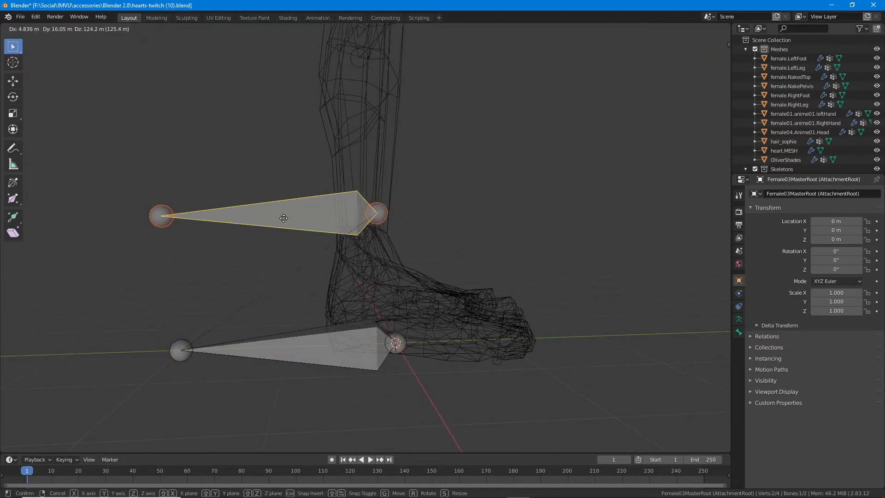
left_click(158, 198, "ctrl")
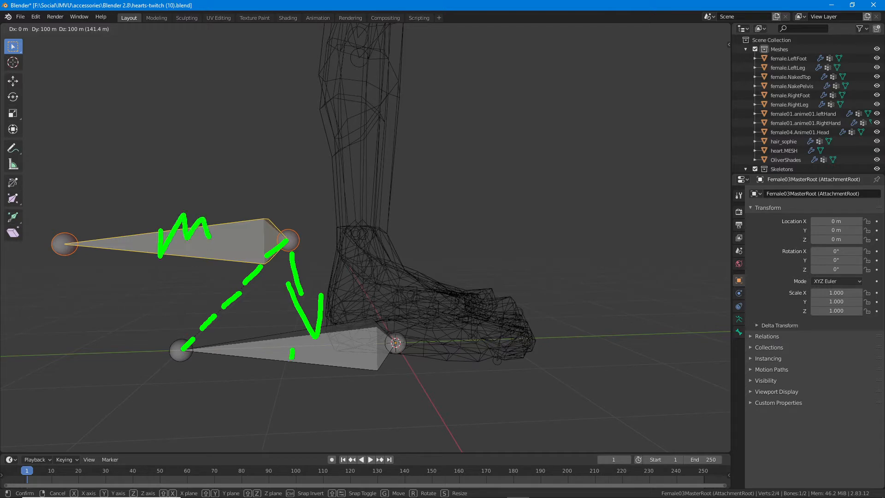
key("Escape")
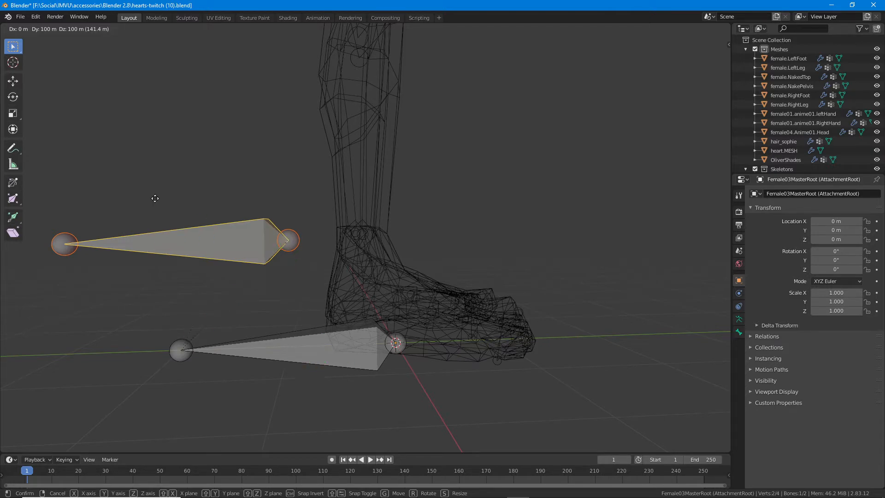
right_click(218, 207)
middle_click_drag(213, 212, 384, 280)
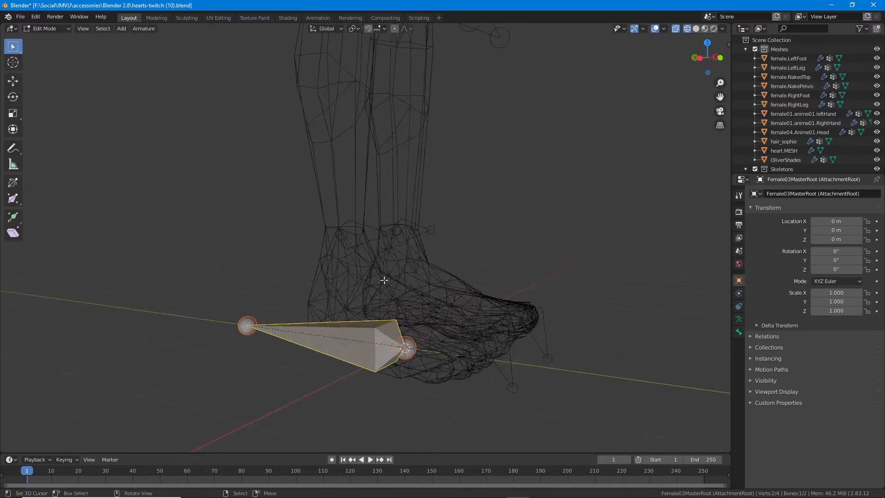
Enable the Text Info viewport overlay and look at the active bone's name
left_click(664, 31)
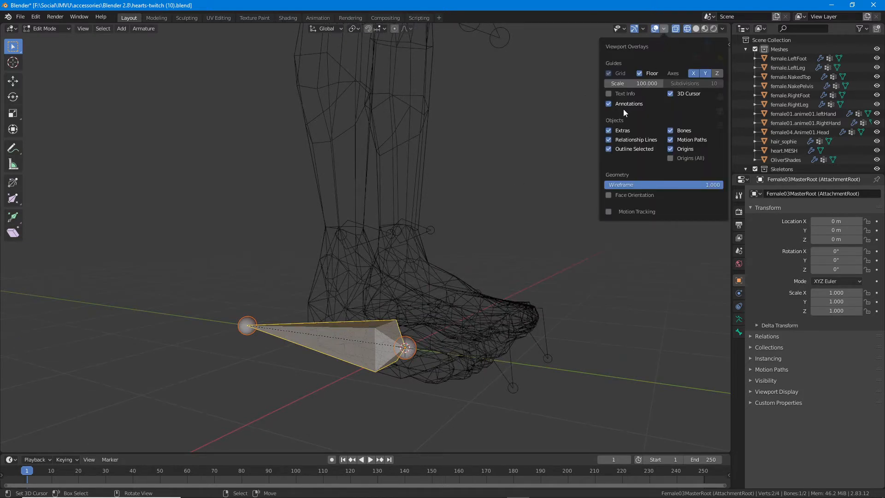
left_click(608, 94)
middle_click_drag(323, 323, 282, 370)
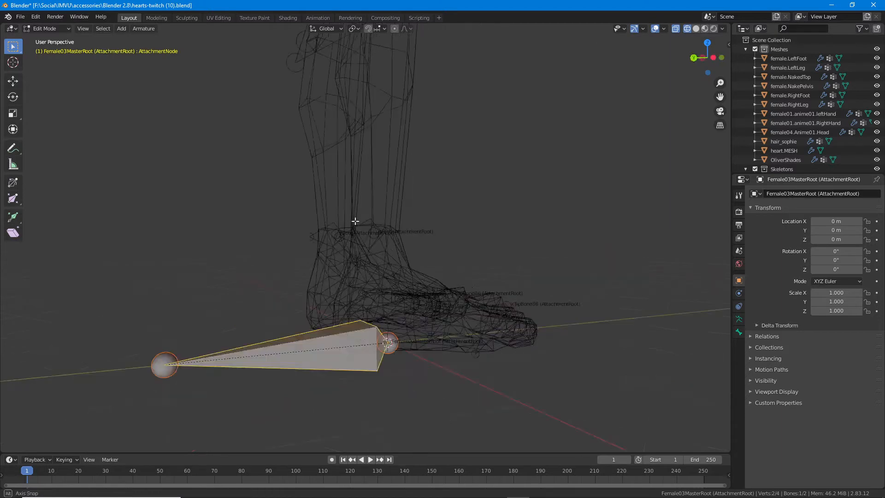
Try moving the AttachmentNode bone 100 m straight up from the overlapping root bone, and cancel the move
key("shift+d")
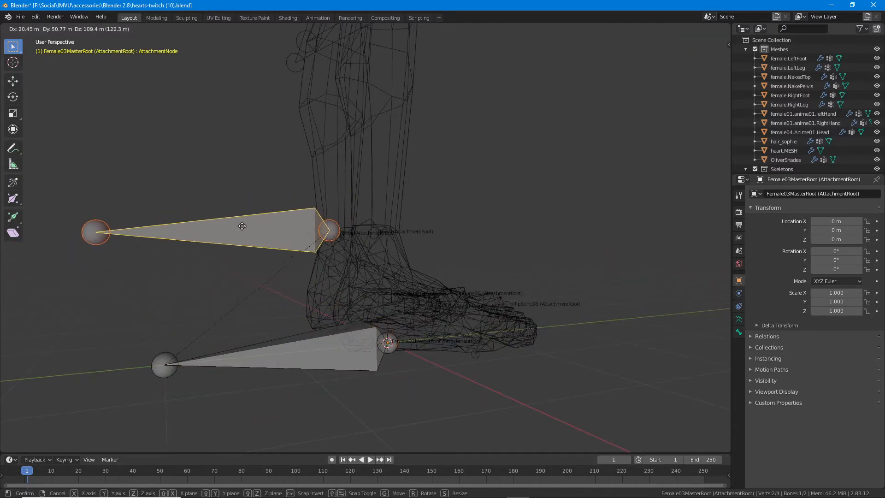
key("ctrl")
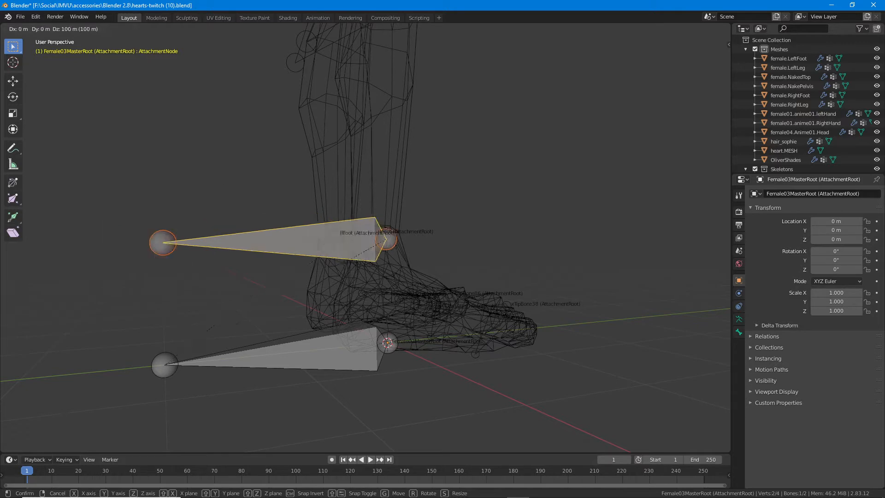
left_click_drag(39, 58, 180, 60)
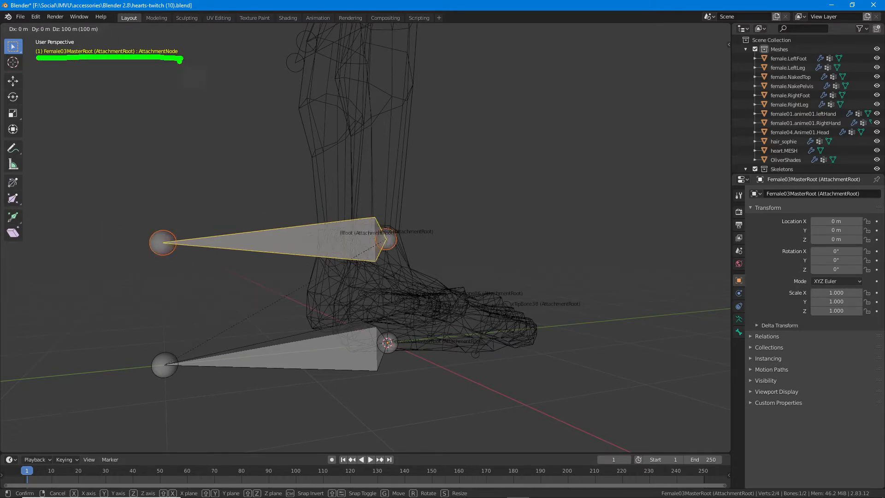
mouse_move(133, 39)
left_mouse_down()
mouse_move(163, 69)
mouse_move(142, 37)
left_mouse_up()
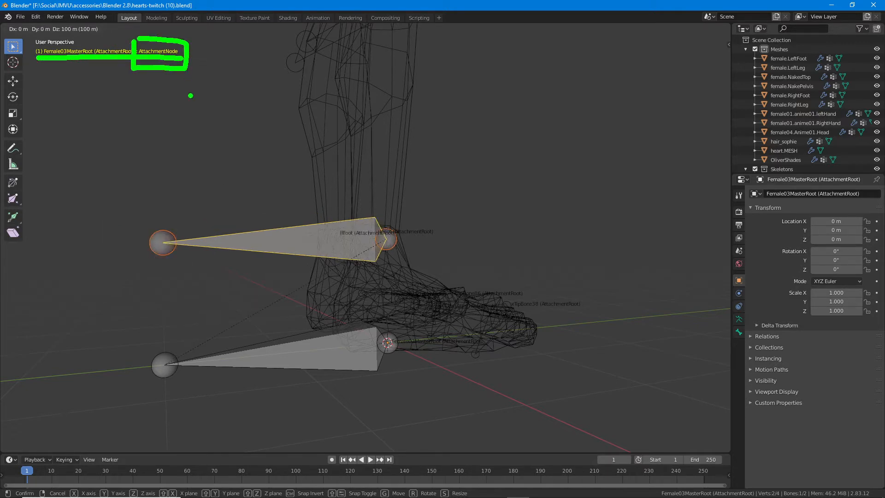
key("Escape")
right_click(285, 333)
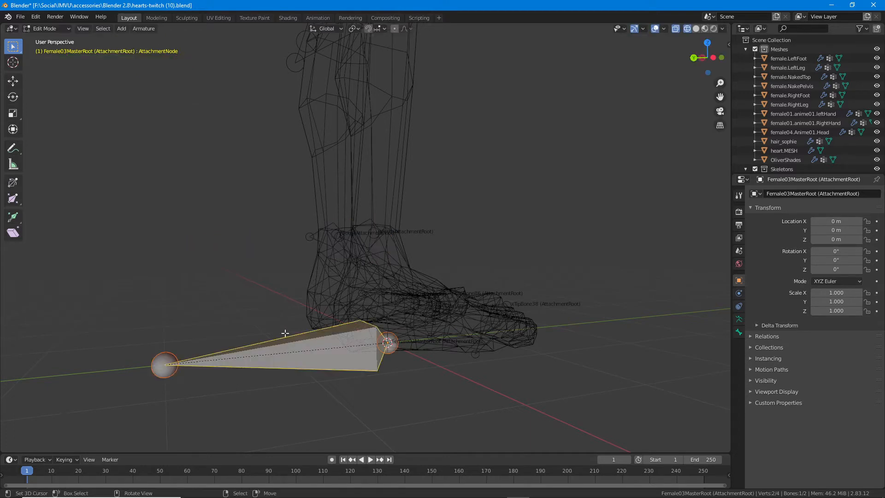
Select the overlapping AttachmentRoot bone, try moving it up and backward, and cancel the move
right_click(288, 340)
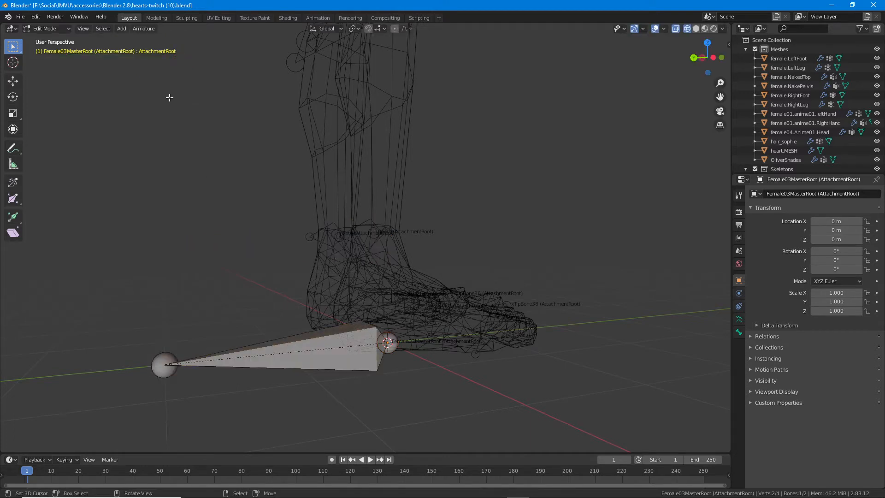
key("shift+d")
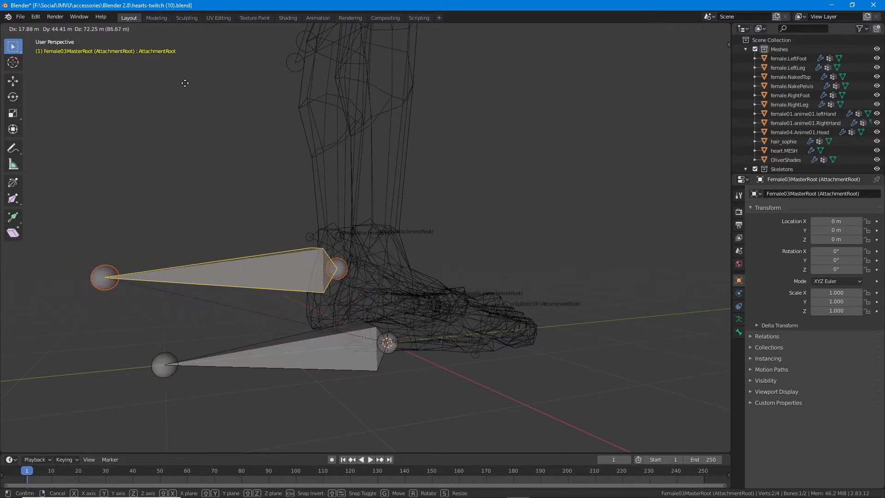
right_click(185, 83)
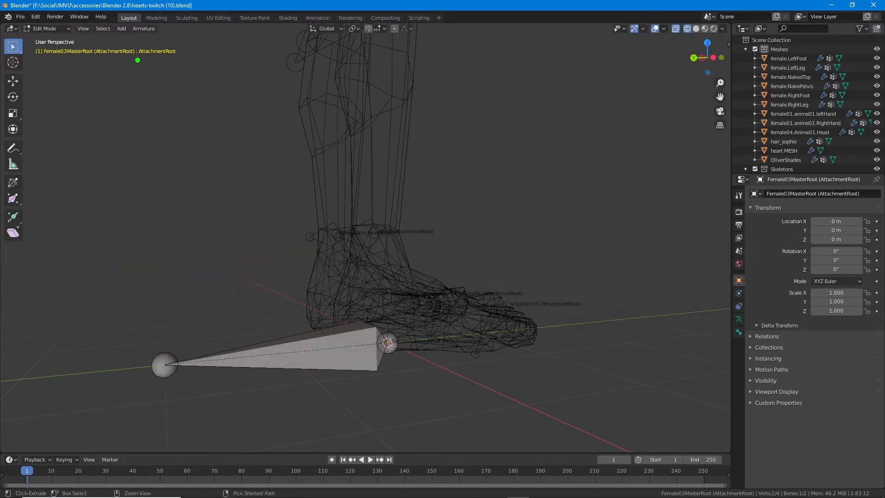
mouse_move(138, 60)
left_mouse_down()
mouse_move(175, 60)
mouse_move(156, 96)
mouse_move(166, 84)
left_mouse_up()
Examine the whole avatar to compare the heart mesh above the head with the root bone at the feet
mouse_move(416, 213)
middle_mouse_down()
mouse_move(336, 229)
mouse_move(388, 254)
middle_mouse_up()
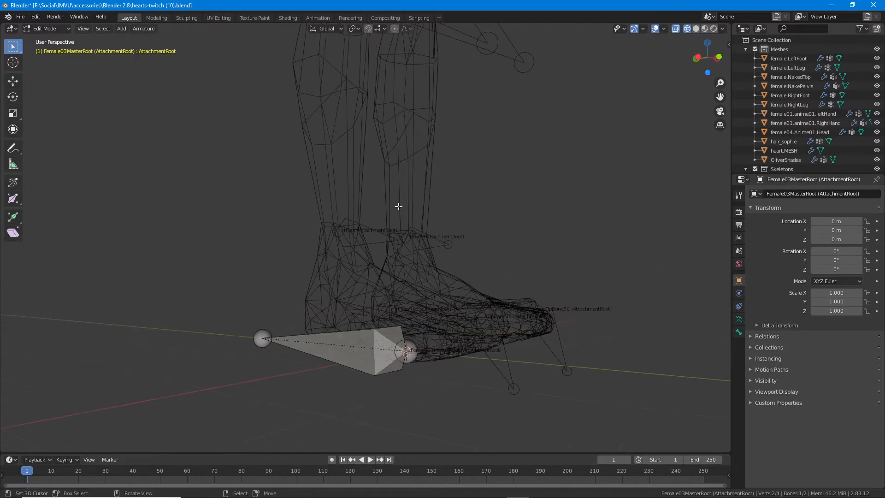
scroll(399, 206, "down", 8)
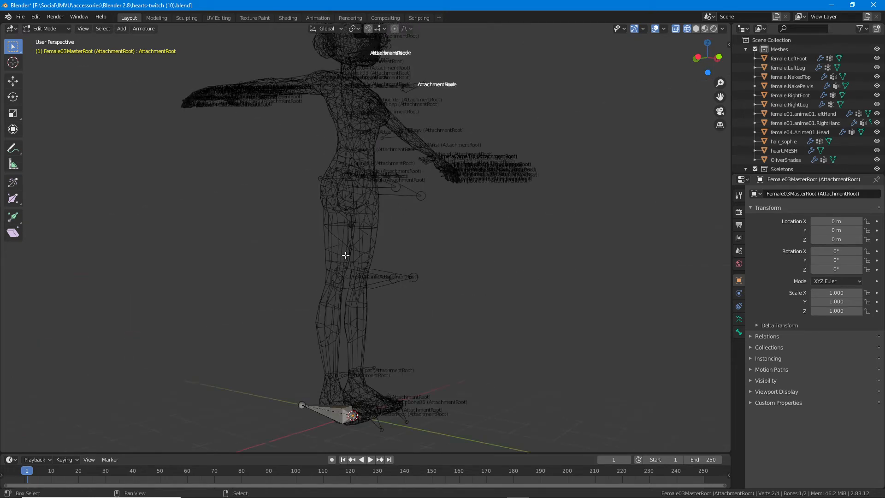
mouse_move(346, 255)
middle_mouse_down()
mouse_move(372, 229)
mouse_move(356, 239)
mouse_move(356, 251)
middle_mouse_up()
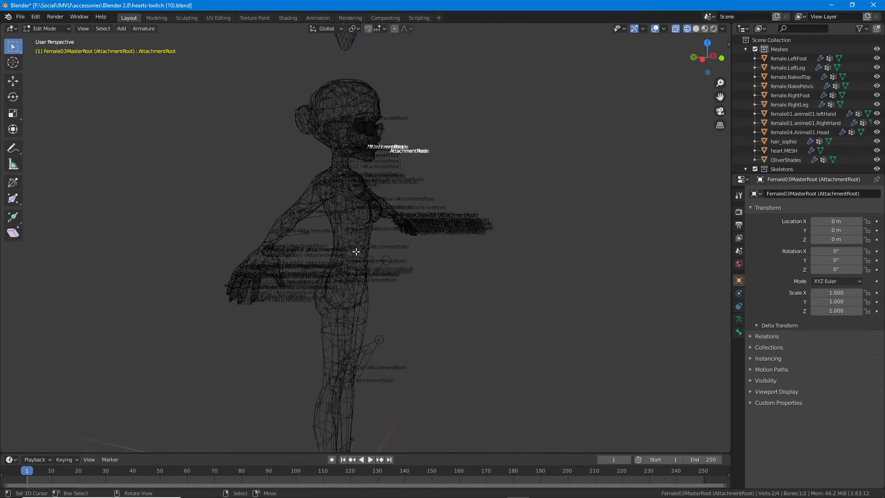
scroll(356, 252, "down", 2)
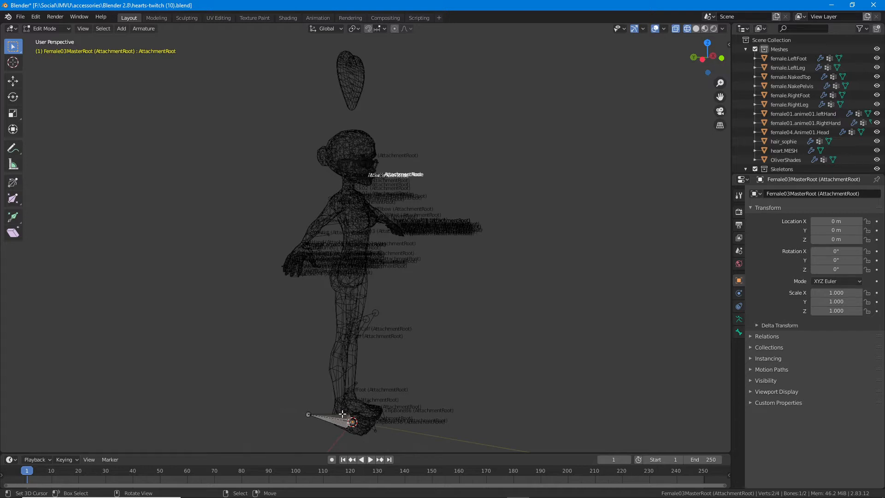
key("ctrl+shift+3")
left_click_drag(347, 421, 347, 391)
left_click_drag(355, 66, 353, 94)
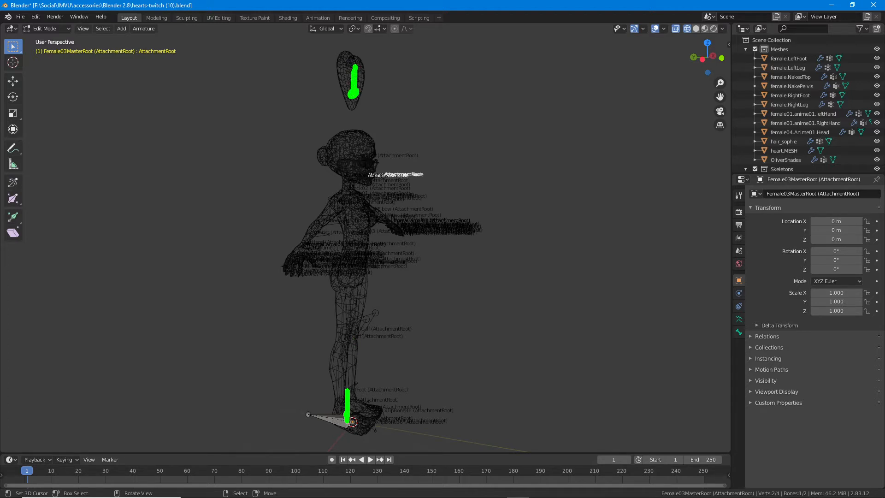
left_click(356, 67)
mouse_move(345, 46)
left_mouse_down()
mouse_move(340, 93)
mouse_move(343, 44)
left_mouse_up()
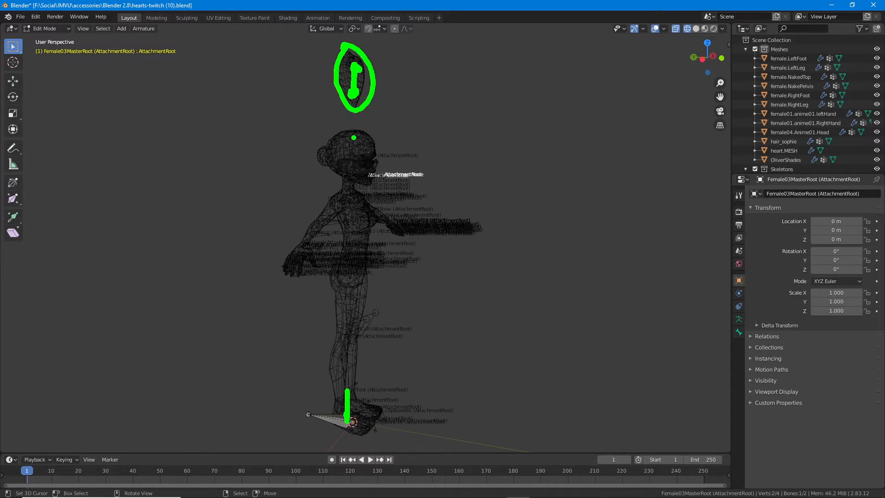
left_click_drag(354, 119, 354, 146)
left_click_drag(353, 158, 346, 310)
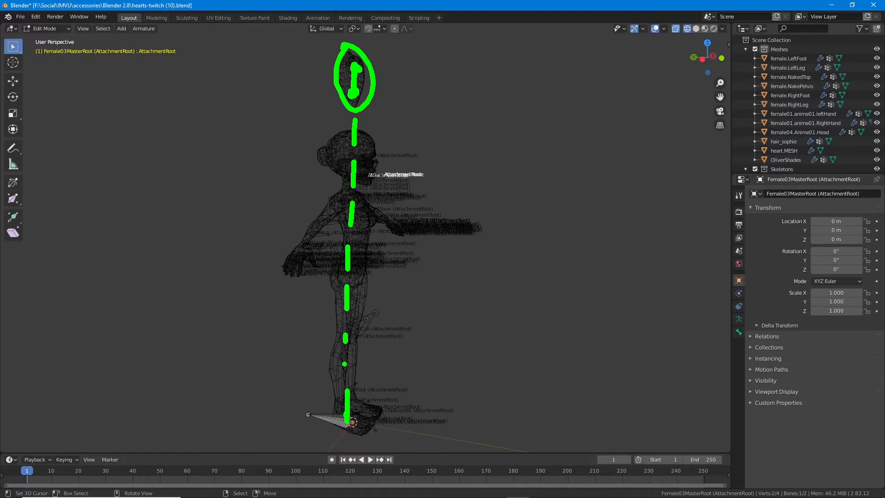
left_click_drag(344, 364, 345, 374)
mouse_move(308, 409)
left_mouse_down()
mouse_move(371, 417)
mouse_move(316, 403)
left_mouse_up()
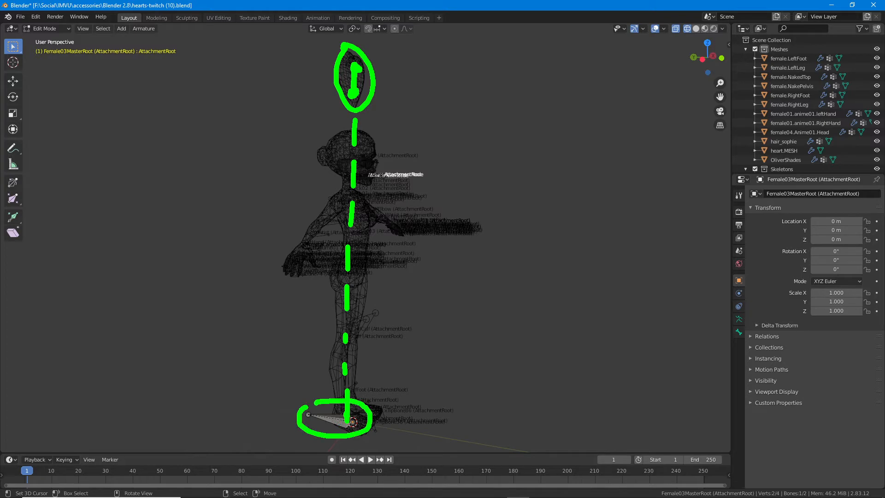
key("Escape")
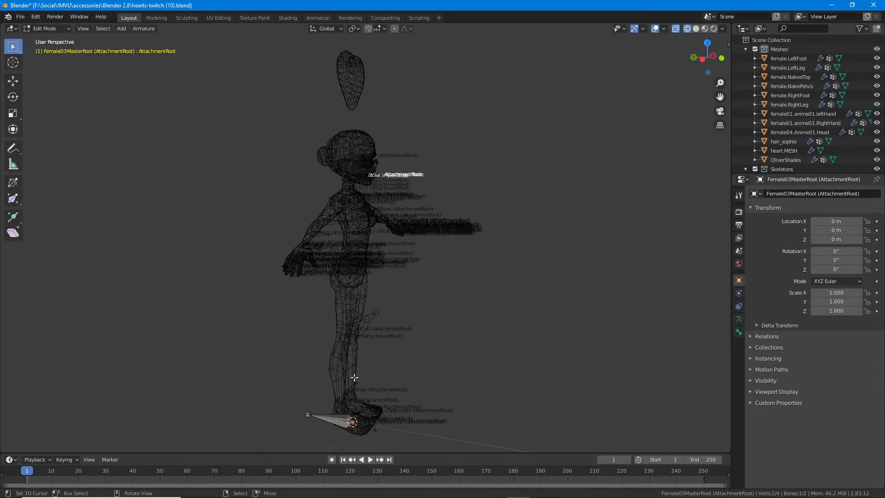
mouse_move(425, 346)
middle_mouse_down()
mouse_move(372, 332)
mouse_move(395, 344)
middle_mouse_up()
middle_click_drag(467, 281, 496, 231, "shift")
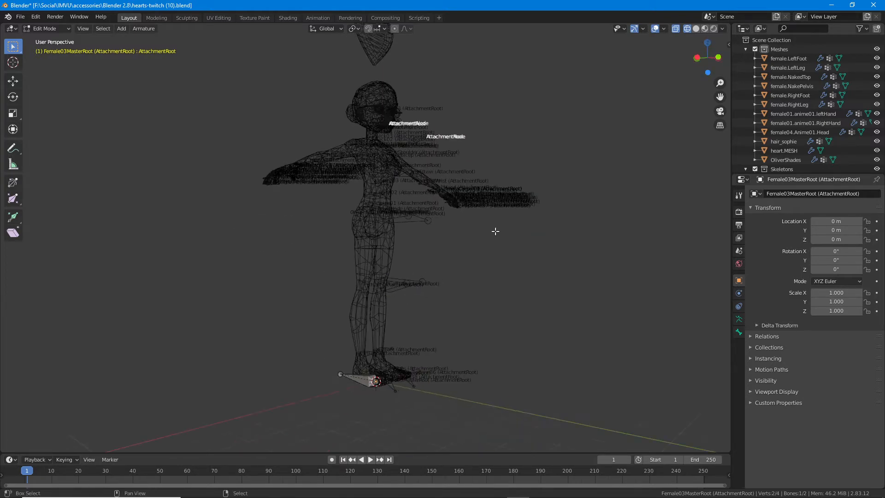
Check the root bone at the feet in solid shading, and return the viewport to wireframe
left_click(696, 28)
scroll(389, 201, "up", 6)
scroll(357, 349, "up", 6)
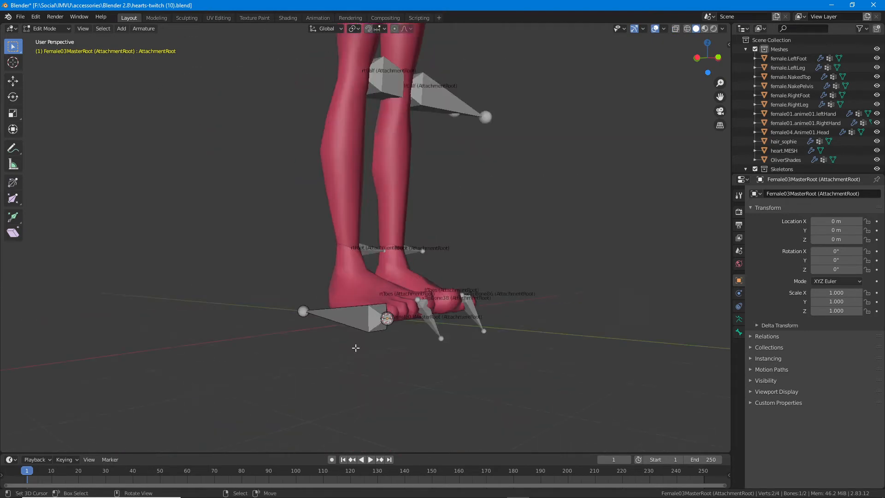
middle_click_drag(355, 369, 323, 372)
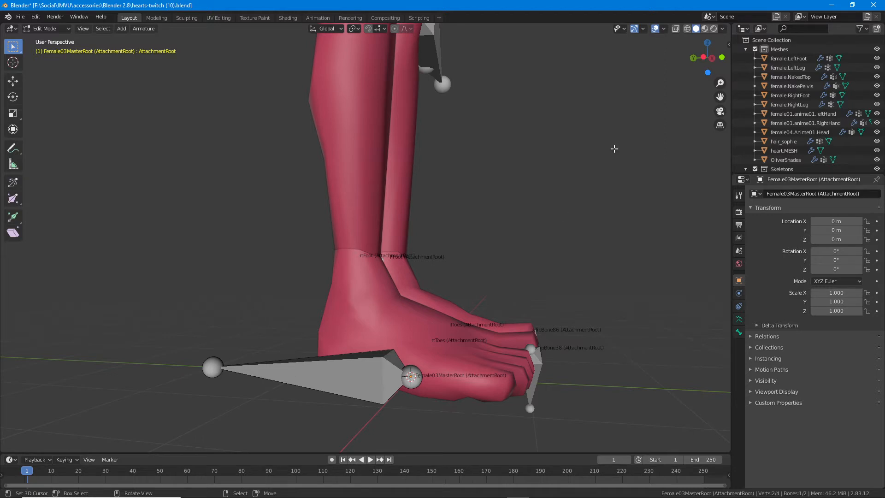
left_click(688, 28)
Select the AttachmentNode bone behind the feet and check its name in the overlay text
left_click(281, 366)
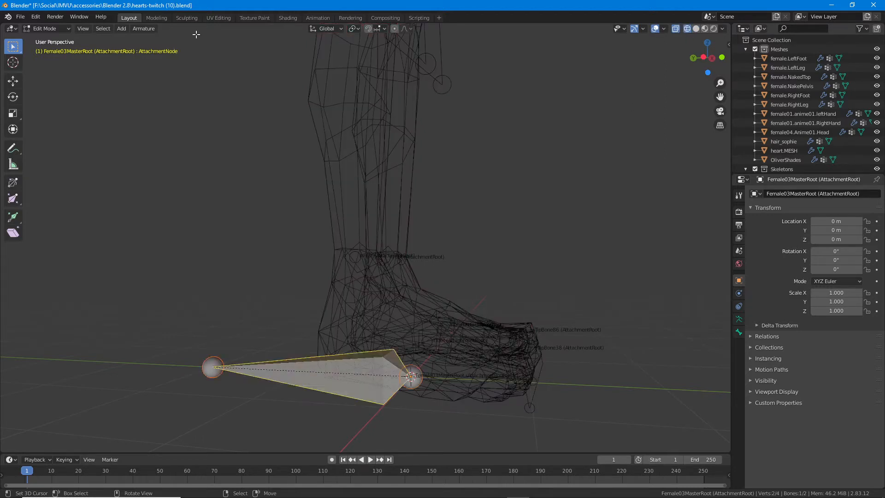
mouse_move(138, 60)
left_mouse_down()
mouse_move(174, 61)
mouse_move(160, 88)
mouse_move(160, 64)
mouse_move(169, 79)
left_mouse_up()
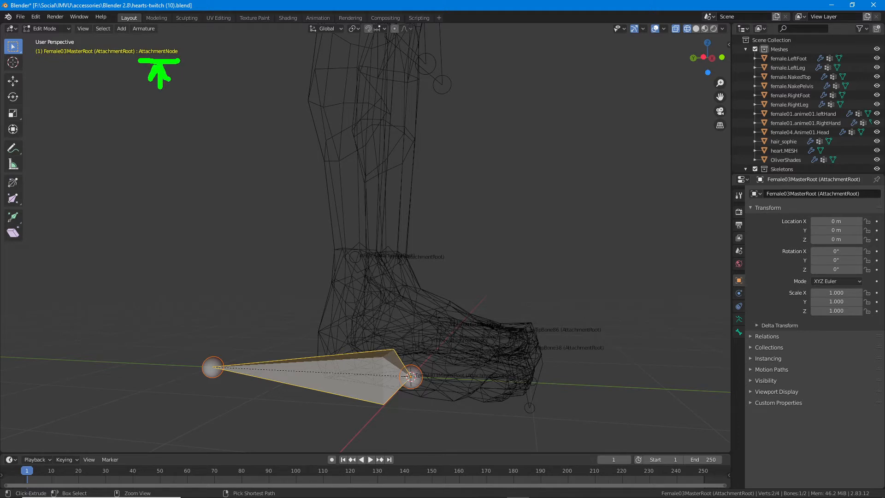
key("Escape")
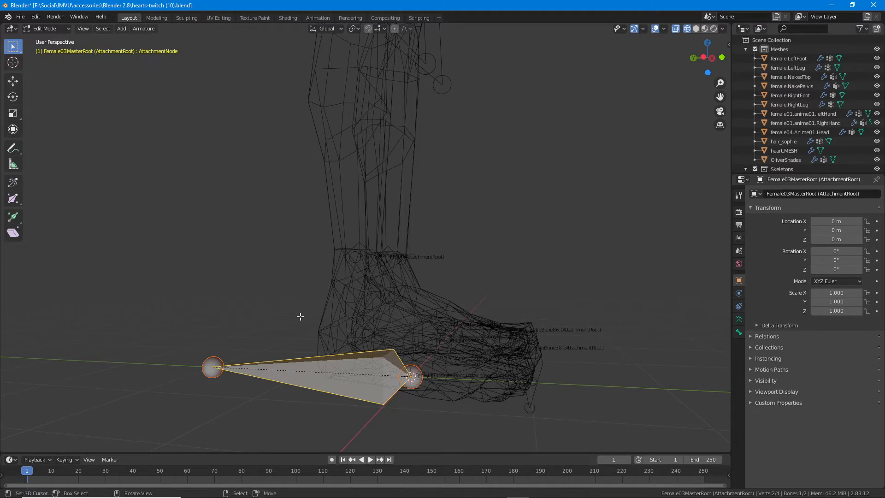
Duplicate the AttachmentRoot bone at the feet, leaving the copy in place over the original
left_click(289, 371)
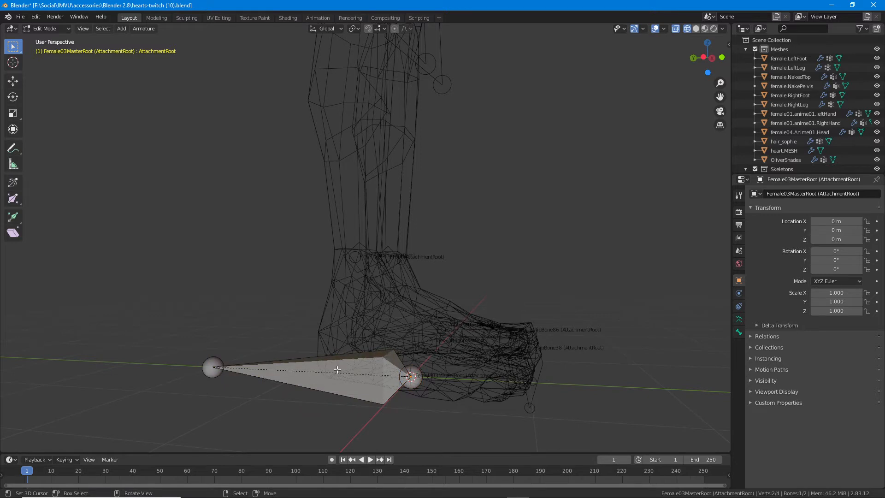
left_click(143, 29)
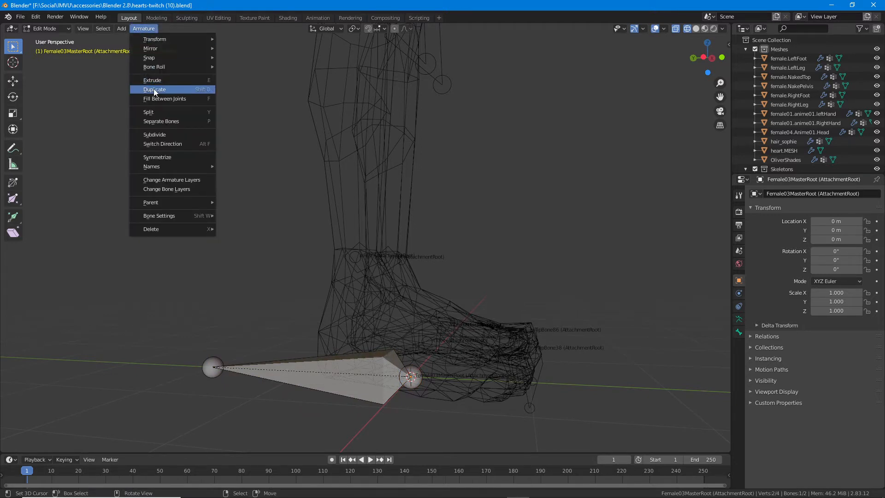
key("ctrl+2")
left_click_drag(139, 96, 174, 94)
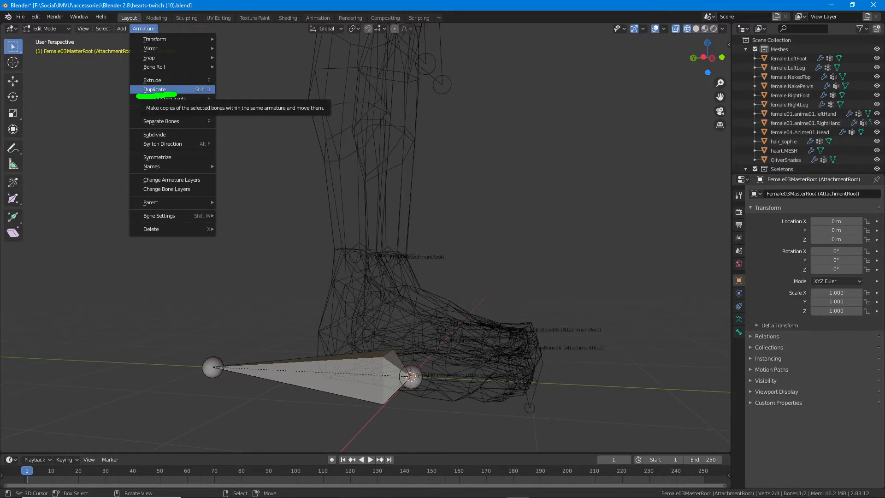
left_click_drag(130, 38, 178, 37)
key("Escape")
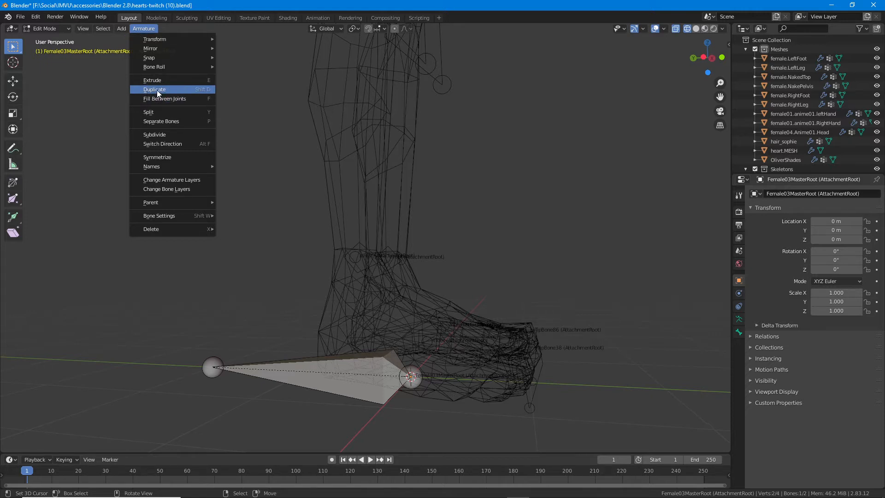
left_click(156, 90)
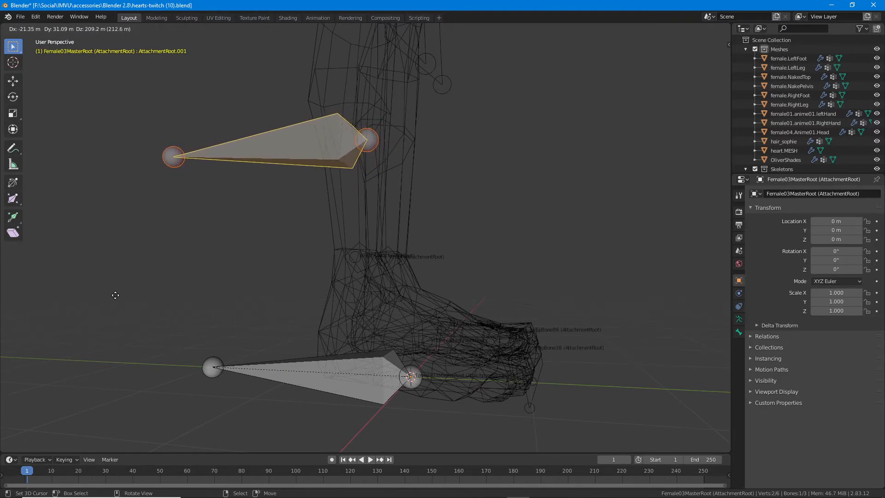
key("Escape")
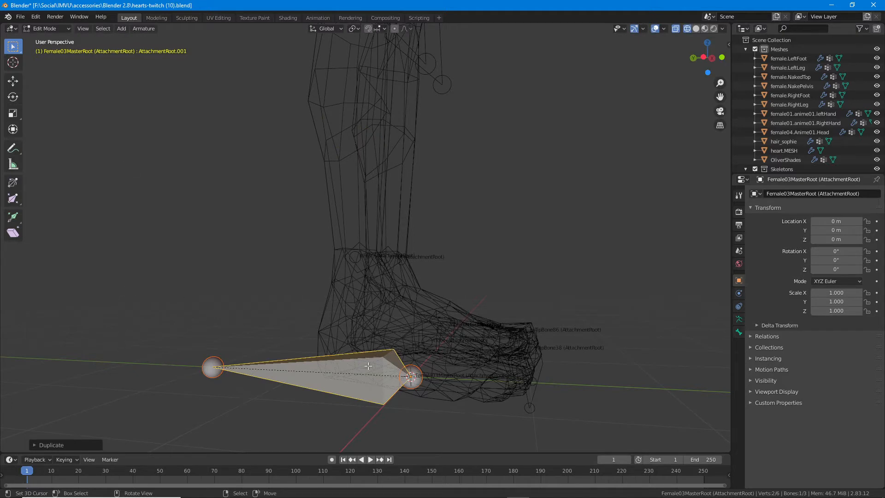
Compare the duplicated bone's position at the feet with the heart mesh above the head
key("ctrl+2")
mouse_move(411, 377)
left_mouse_down()
mouse_move(396, 199)
mouse_move(422, 239)
left_mouse_up()
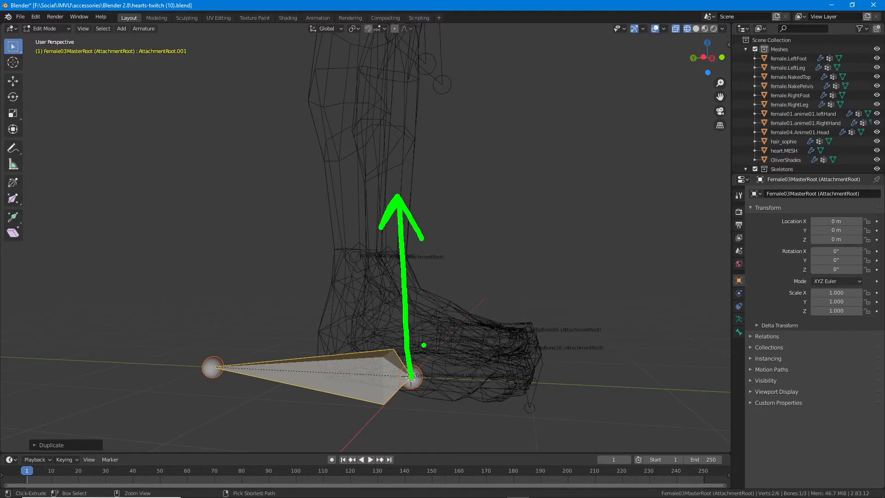
key("Escape")
scroll(398, 323, "down", 6)
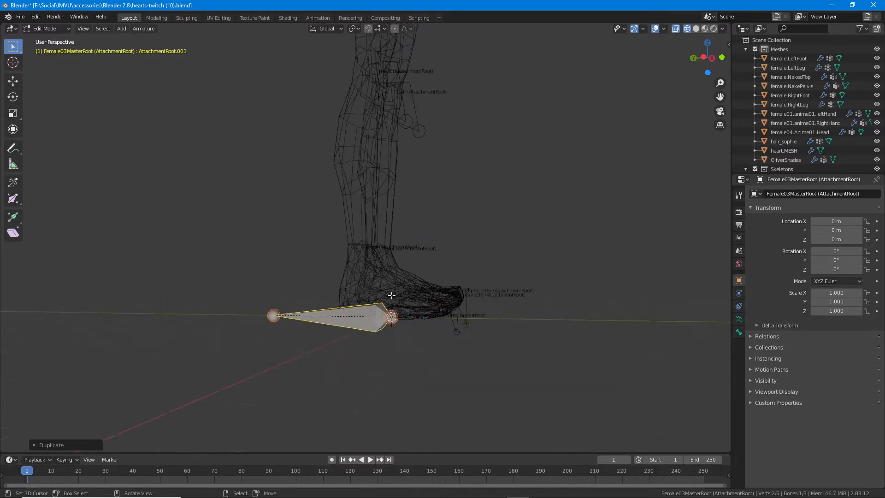
middle_click_drag(347, 247, 344, 427, "shift")
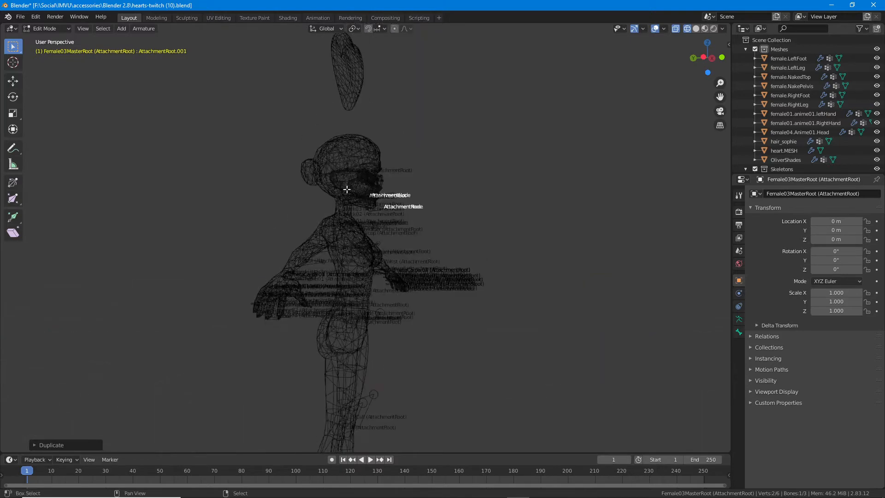
middle_click_drag(346, 188, 345, 224, "shift")
key("ctrl+2")
left_click_drag(358, 79, 353, 138)
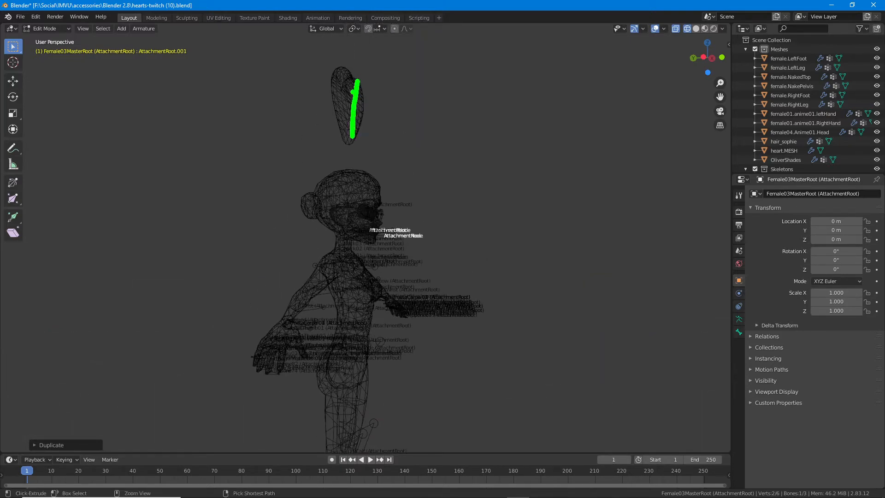
mouse_move(349, 93)
left_mouse_down()
mouse_move(361, 74)
mouse_move(368, 89)
left_mouse_up()
left_click_drag(340, 132, 369, 122)
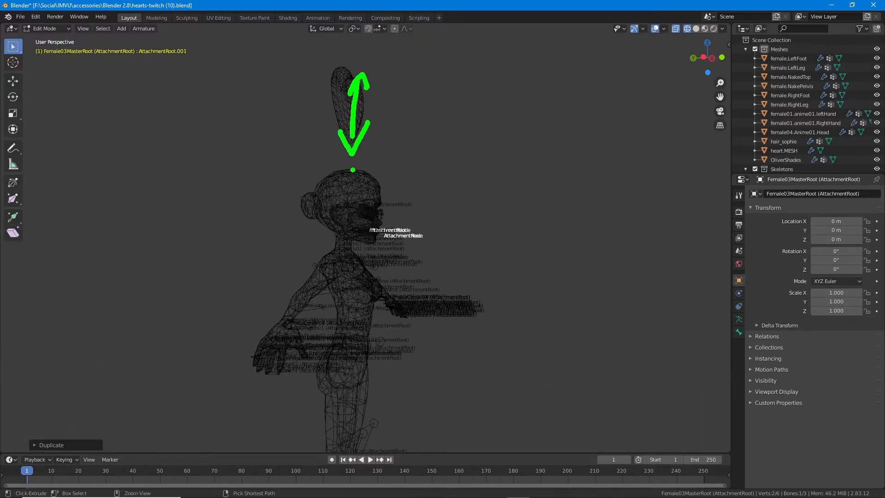
key("Escape")
mouse_move(380, 299)
middle_mouse_down("shift")
mouse_move(358, 133)
mouse_move(366, 107)
mouse_move(344, 174)
middle_mouse_up("shift")
scroll(344, 174, "up", 3)
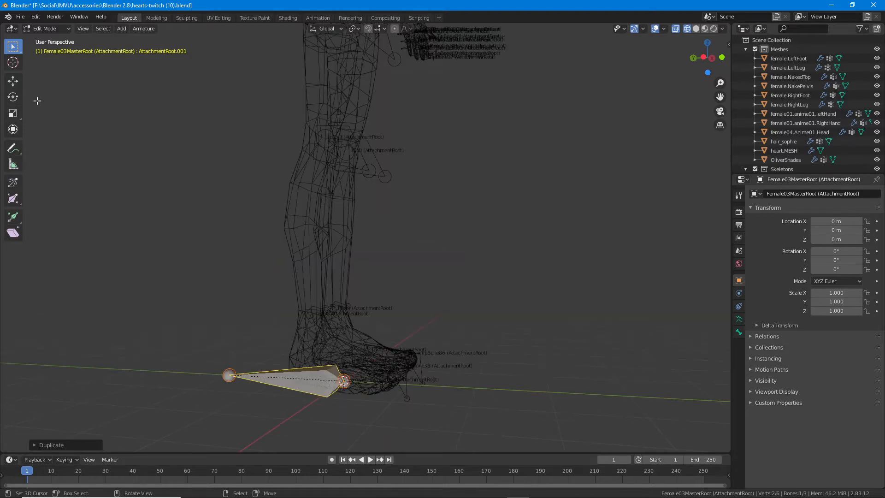
Rotate the duplicated bone 90 degrees about the global X axis so that it stands upright
mouse_move(28, 96)
left_mouse_down()
mouse_move(76, 96)
mouse_move(27, 95)
mouse_move(36, 104)
left_mouse_up()
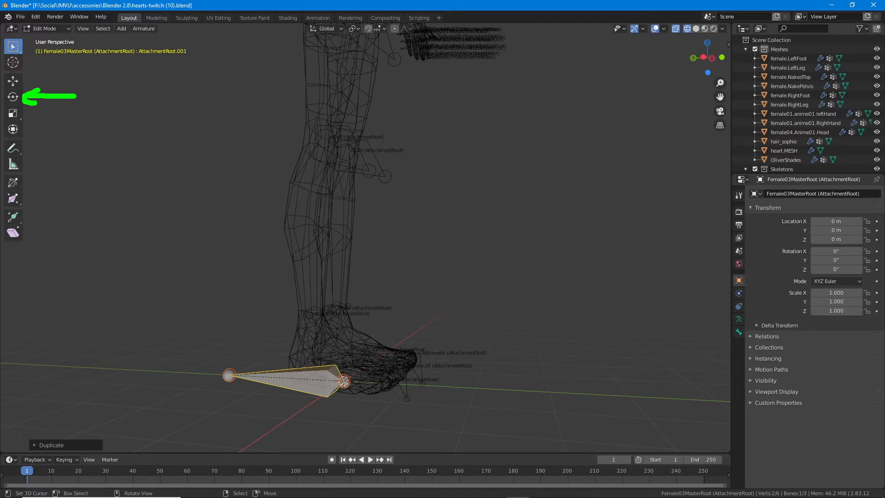
left_click(13, 96)
middle_click_drag(302, 349, 312, 349)
left_click_drag(301, 354, 314, 406)
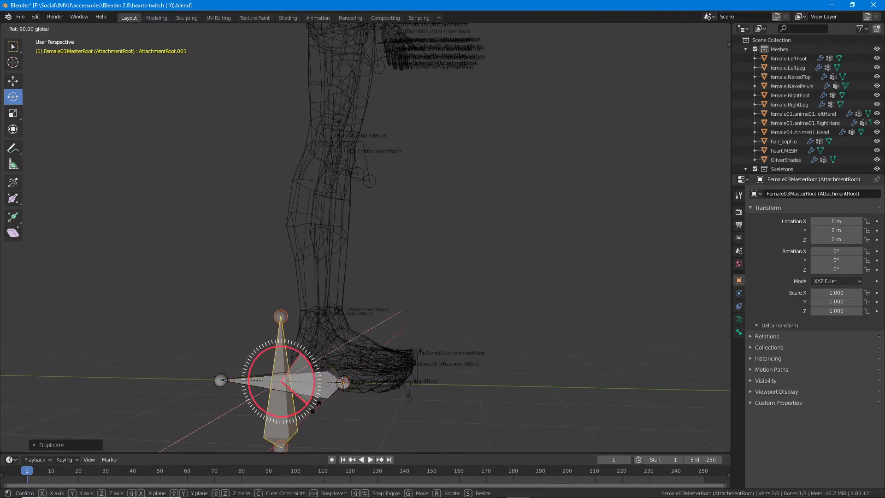
left_click_drag(314, 406, 315, 408, "ctrl")
Move the upright bone along the global Z axis from the feet up to the heart above the head
middle_click_drag(385, 359, 186, 148)
left_click(12, 80)
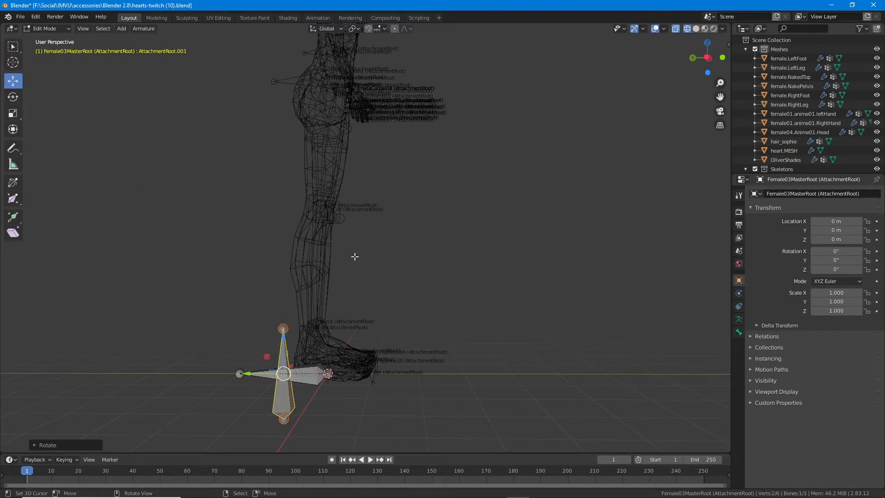
scroll(310, 352, "down", 1)
middle_click_drag(321, 331, 304, 366, "shift")
left_click_drag(280, 348, 278, 57)
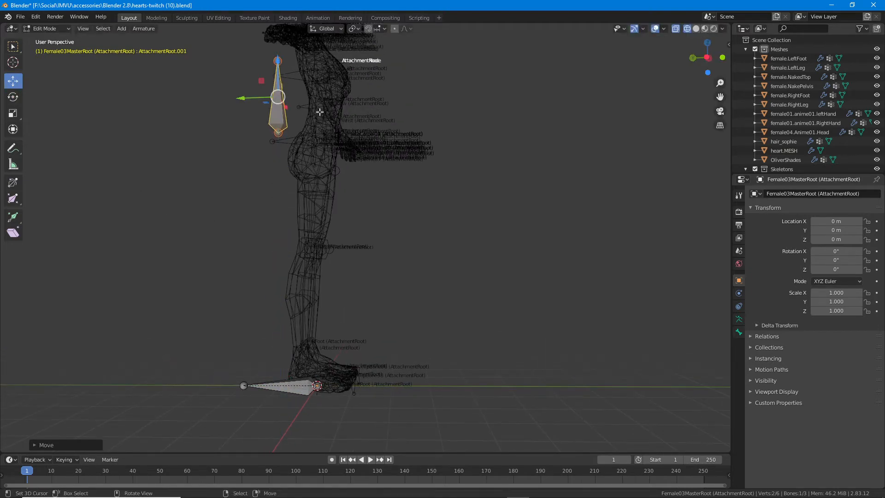
middle_click_drag(319, 112, 314, 300, "shift")
left_click_drag(279, 242, 284, 33)
Shift the bone along the Y axis into the heart mesh and lower it slightly to centre it vertically
middle_click_drag(322, 115, 306, 223, "shift")
left_click_drag(233, 181, 274, 180)
middle_click_drag(401, 249, 316, 261)
scroll(317, 261, "up", 1)
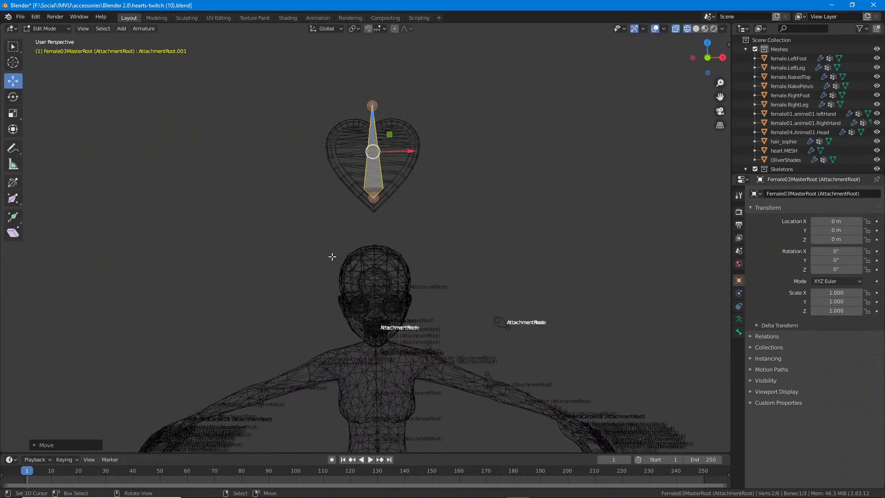
middle_click_drag(362, 227, 243, 183, "shift")
scroll(336, 253, "up", 2)
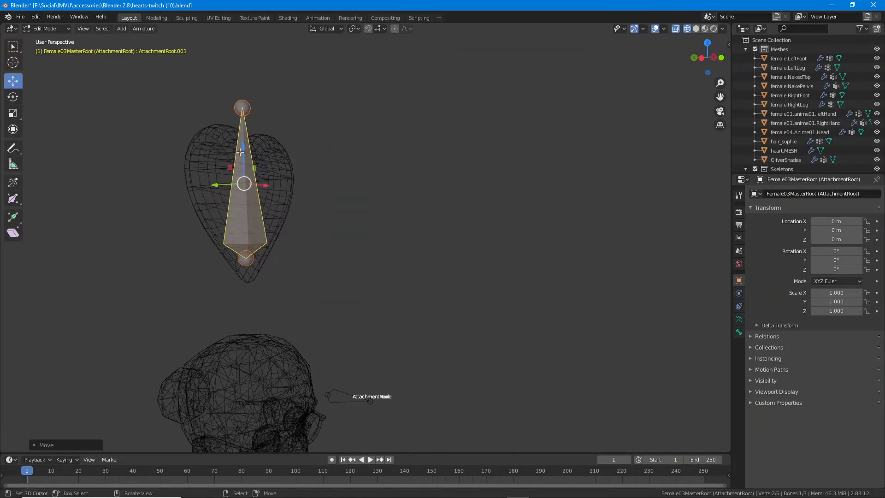
left_click_drag(240, 151, 241, 171)
Set the viewport's clip end distance to 3500 m and hide the sidebar again
middle_click_drag(361, 307, 254, 317)
middle_click_drag(262, 274, 413, 265)
middle_click_drag(306, 272, 403, 206, "shift")
scroll(402, 207, "down", 5)
middle_click_drag(397, 277, 358, 294)
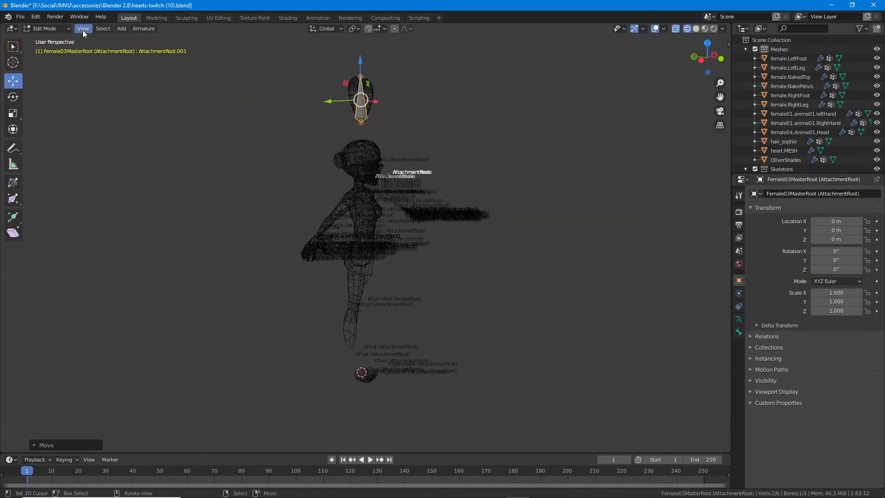
left_click(82, 29)
left_click(96, 48)
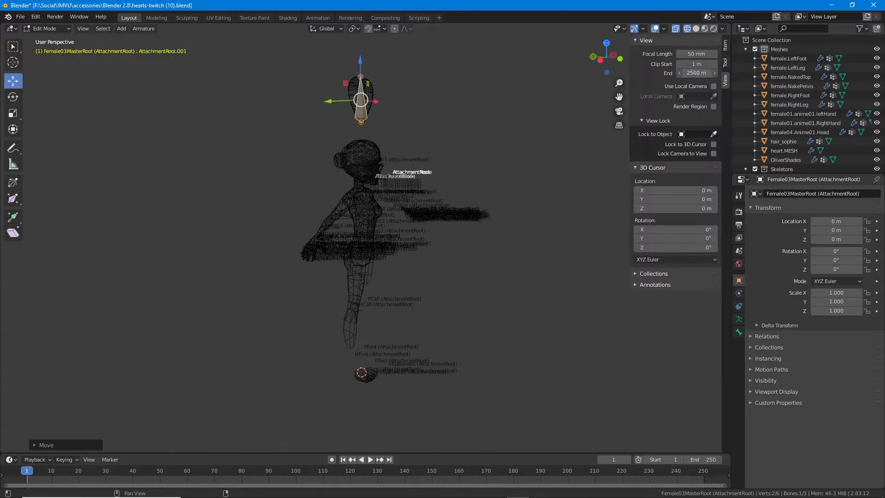
left_click(695, 73)
left_click_drag(683, 73, 660, 74)
key("Return")
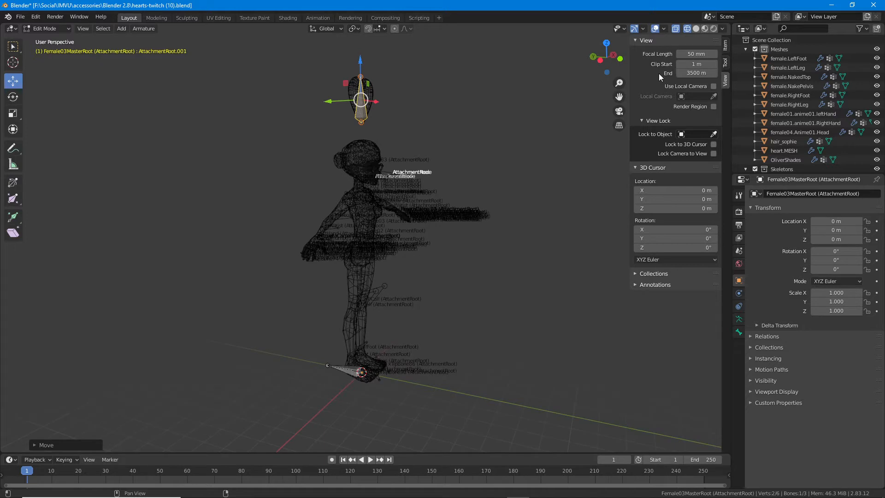
left_click(83, 29)
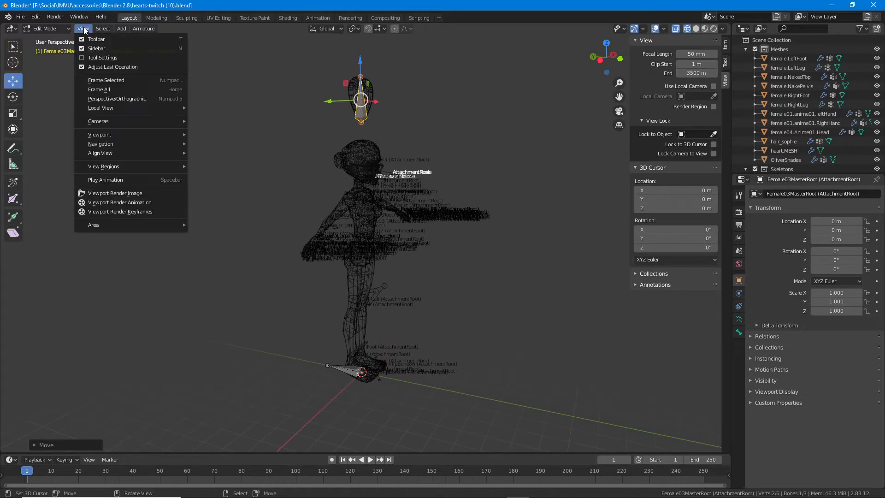
left_click(95, 48)
Switch the viewport to material preview shading and check the bone's placement inside the heart
scroll(337, 218, "up", 2)
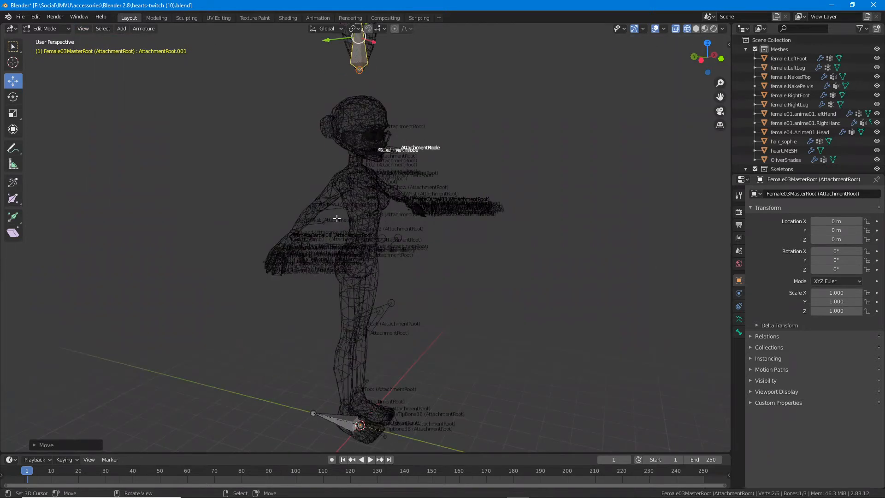
left_click(695, 29)
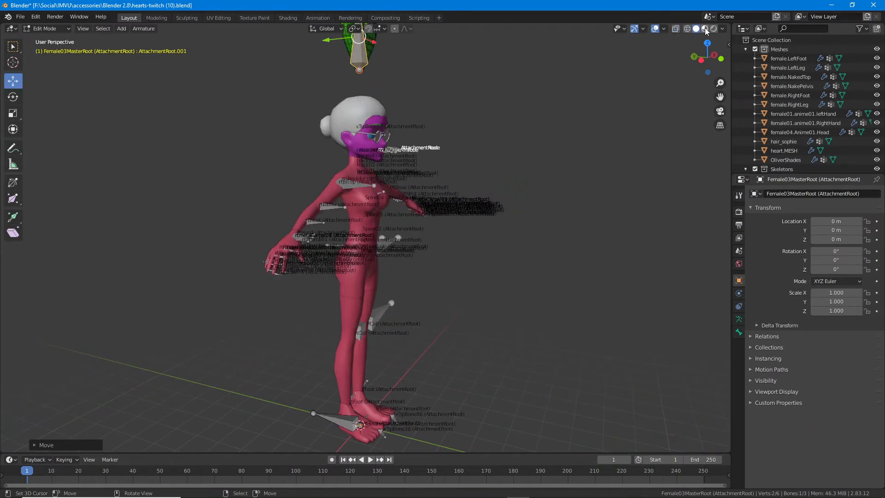
left_click(705, 29)
mouse_move(523, 253)
middle_mouse_down()
mouse_move(439, 268)
mouse_move(299, 262)
mouse_move(429, 311)
mouse_move(419, 183)
middle_mouse_up()
scroll(399, 265, "up", 2)
scroll(392, 339, "down", 1)
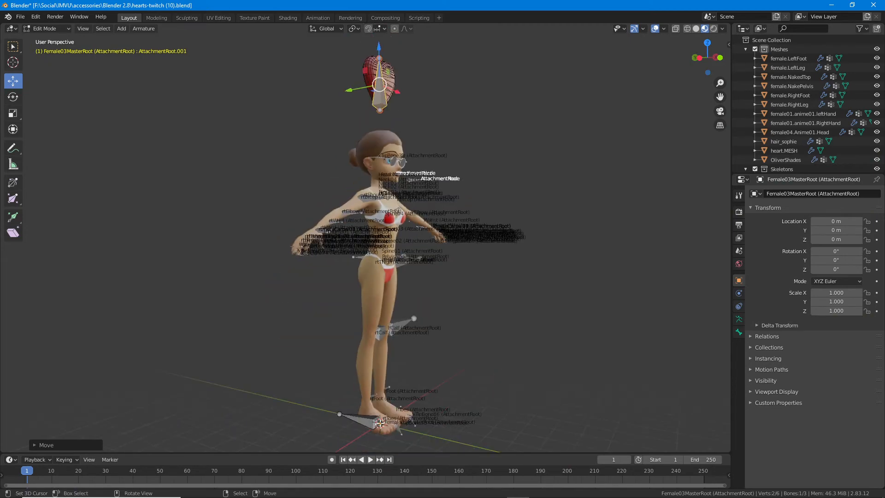
middle_click_drag(392, 305, 375, 304)
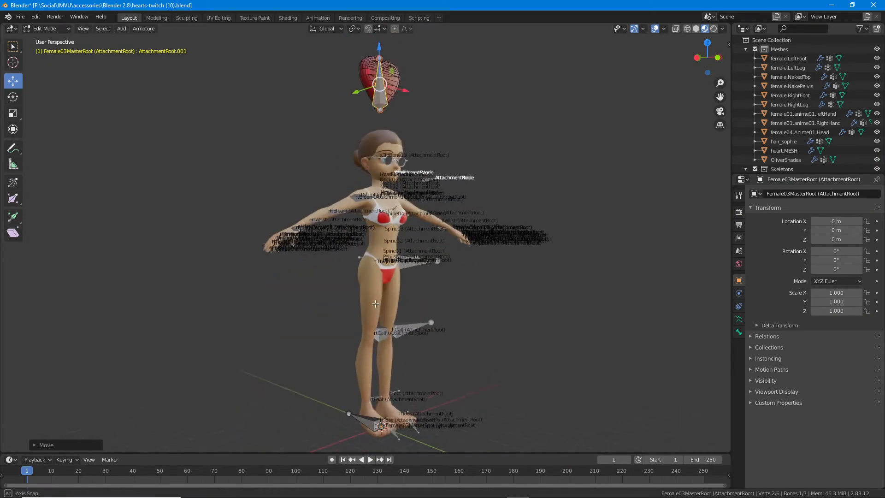
middle_click_drag(380, 150, 380, 263, "shift")
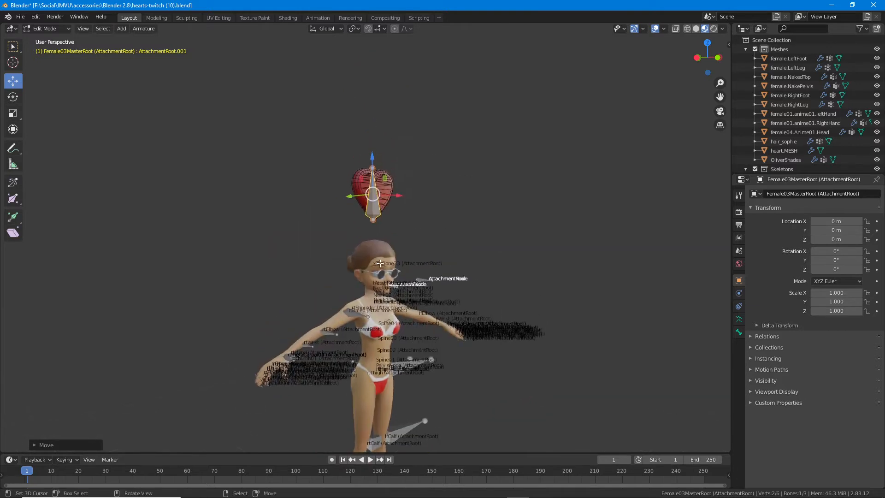
scroll(380, 263, "up", 4)
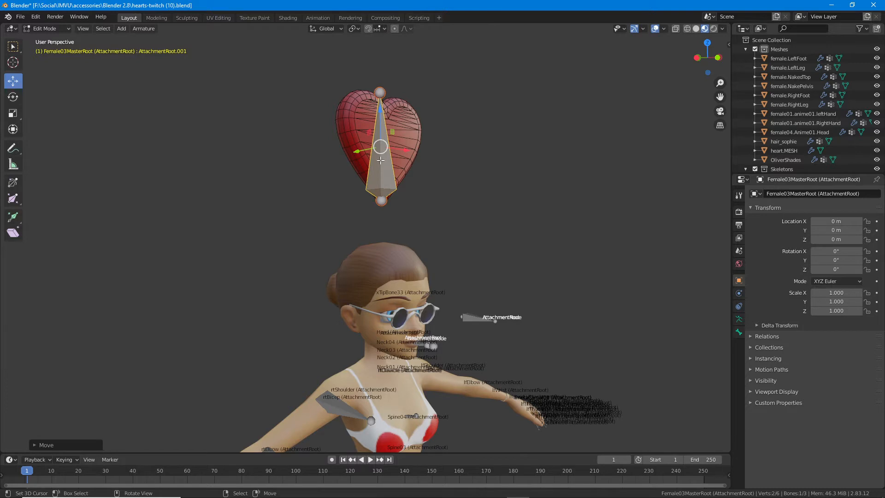
Rename the duplicated bone inside the heart to spinner in its bone properties
right_click(381, 160)
key("ctrl")
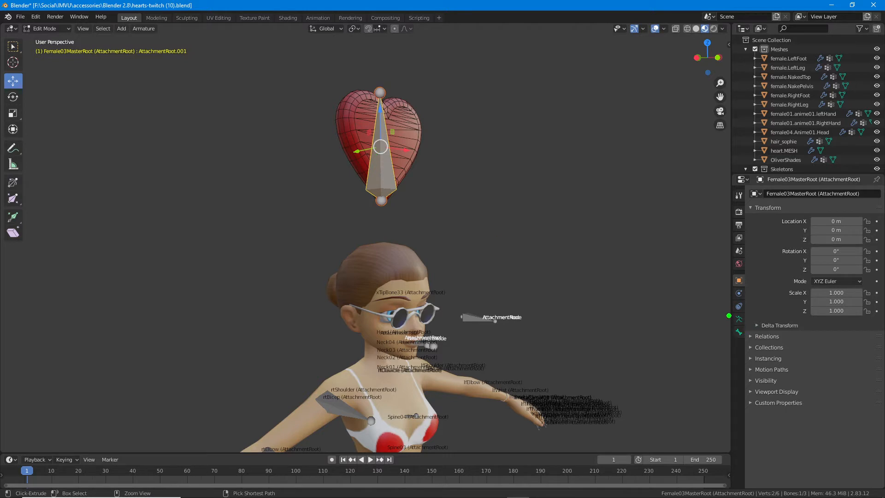
mouse_move(728, 310)
left_mouse_down()
mouse_move(750, 333)
mouse_move(726, 308)
left_mouse_up()
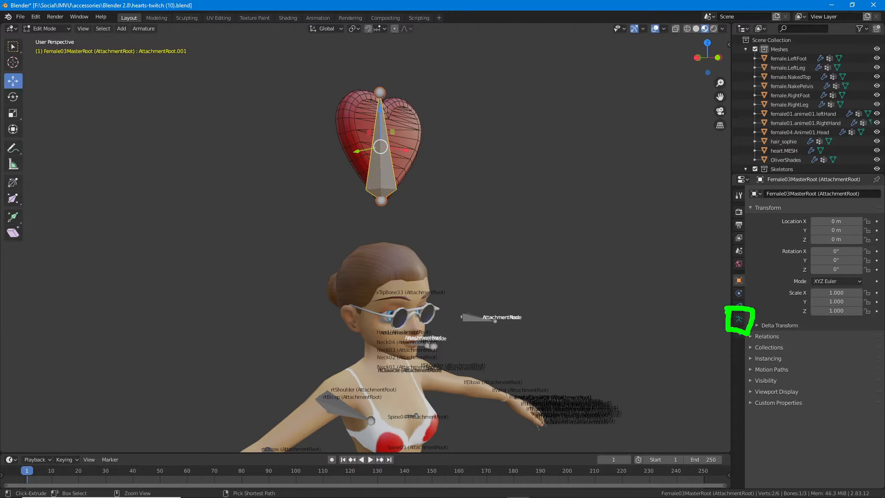
left_click(739, 319)
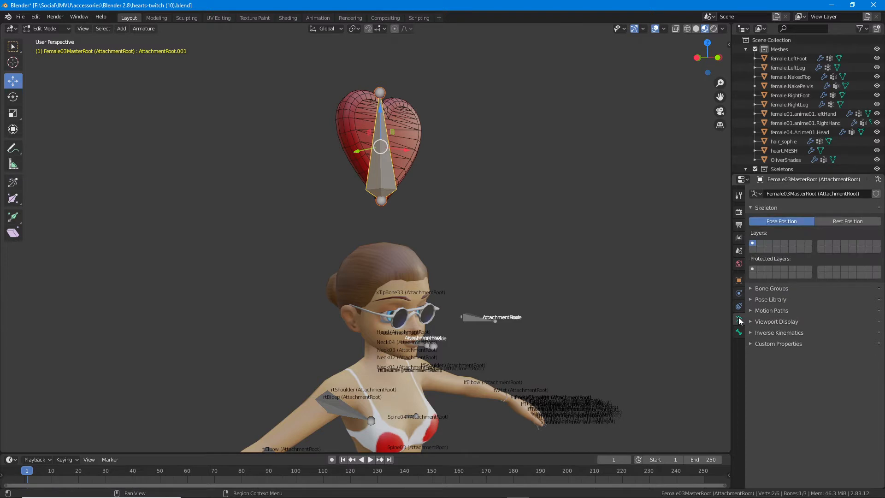
left_click(739, 332)
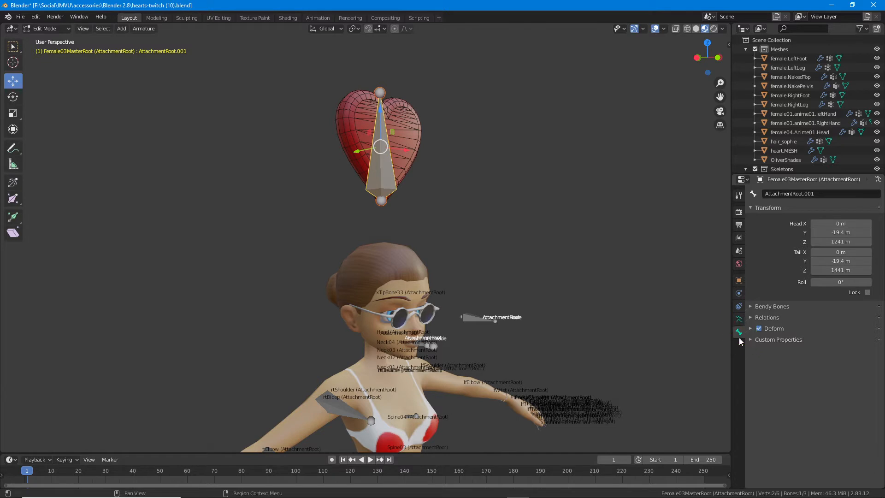
left_click(802, 193)
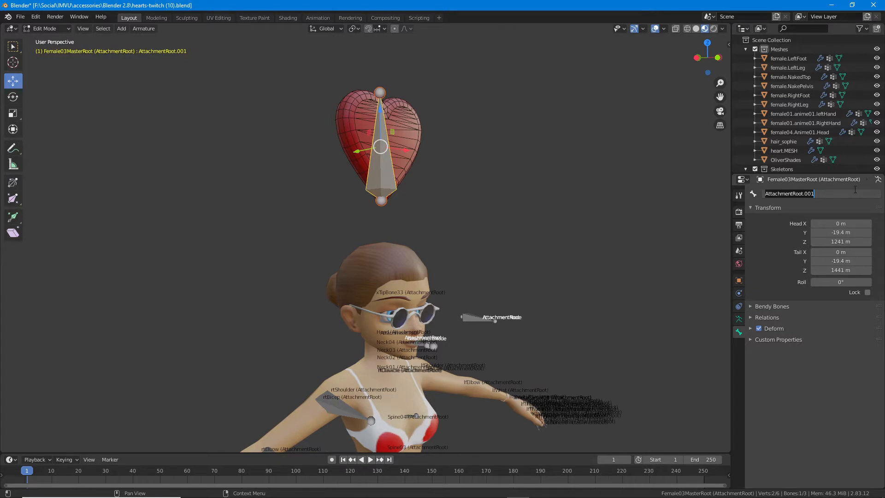
type("spinner")
key("Return")
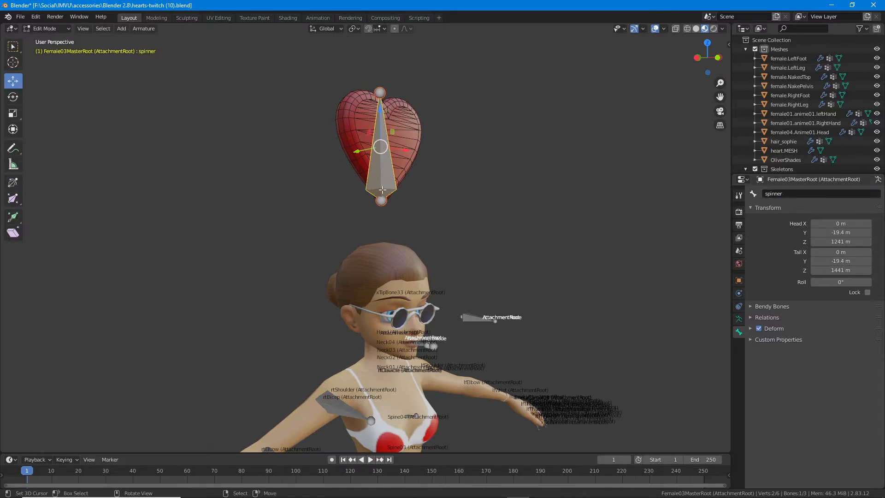
Set AttachmentRoot as the parent of the spinner bone in its bone relations
mouse_move(401, 209)
middle_mouse_down()
mouse_move(490, 212)
mouse_move(397, 217)
middle_mouse_up()
scroll(396, 215, "up", 3)
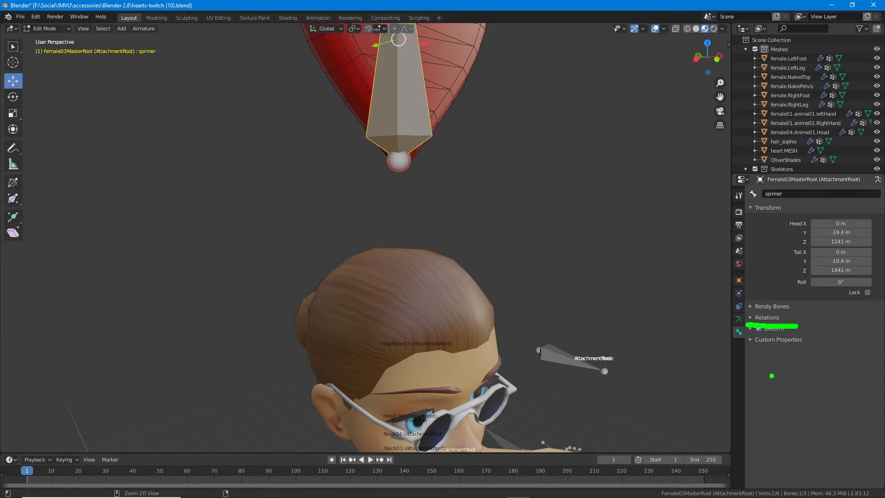
left_click(753, 318)
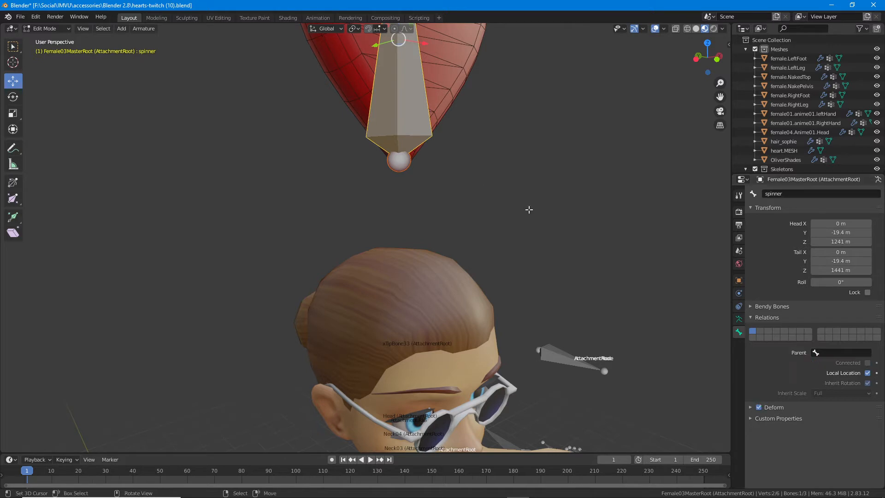
scroll(399, 113, "down", 2)
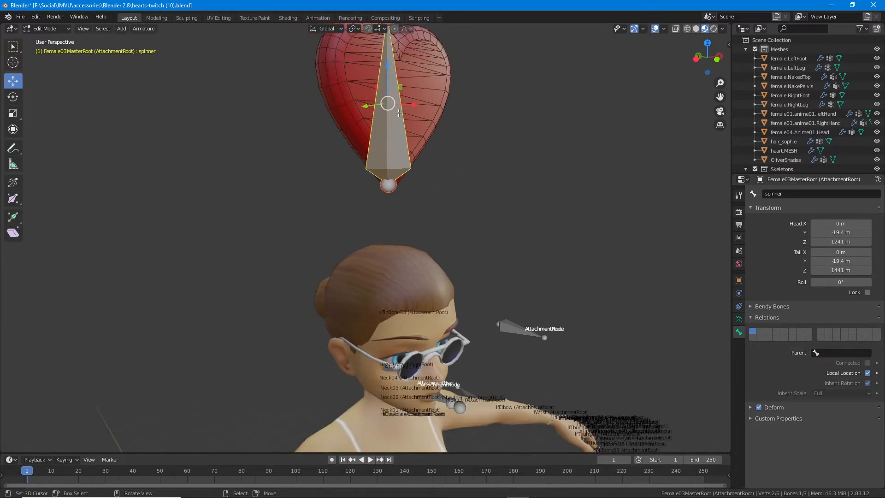
scroll(398, 113, "down", 2)
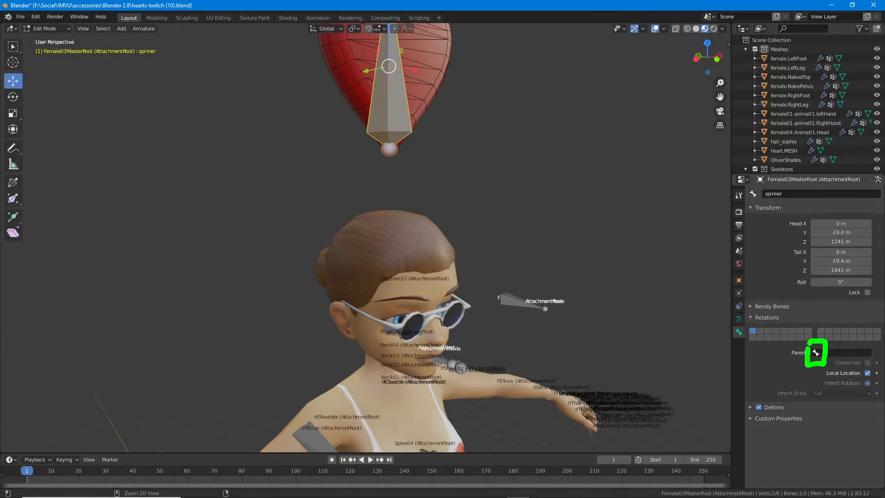
left_click(816, 353)
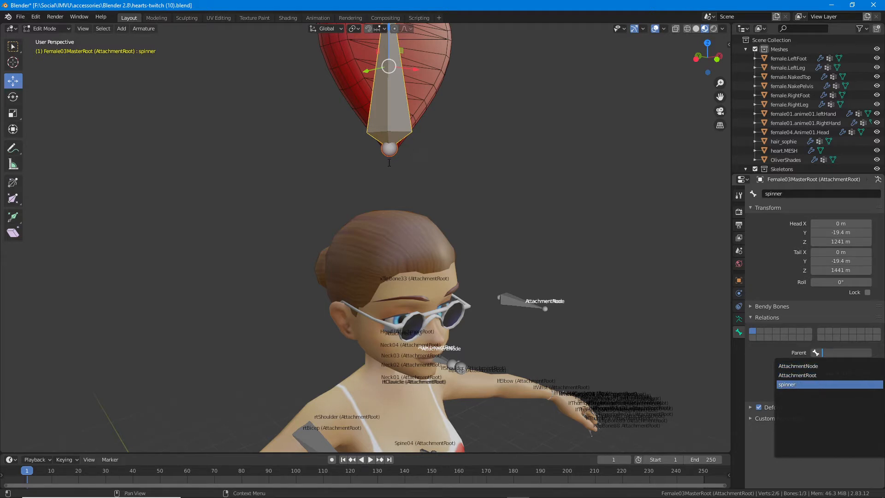
left_click_drag(389, 170, 393, 263)
left_click(804, 375)
middle_click_drag(443, 271, 441, 270)
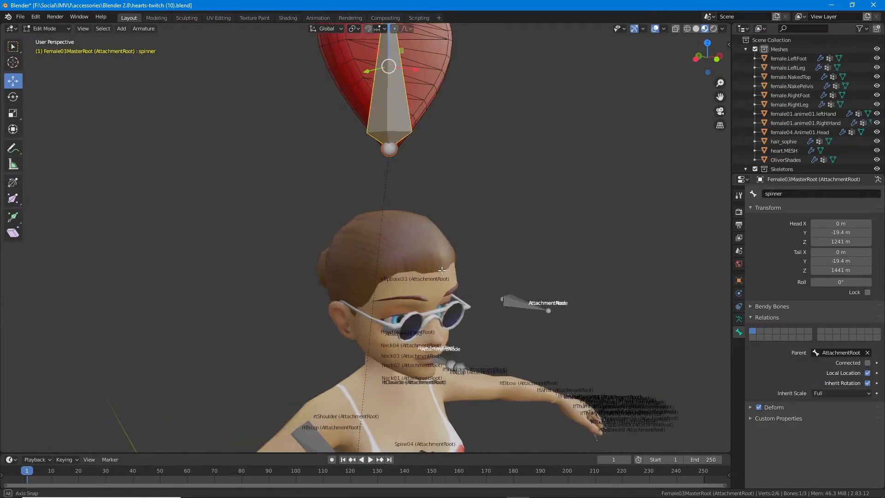
Examine the relationship line running from the spinner bone in the heart down to the root bone at the avatar's feet
key("ctrl+2")
left_click_drag(388, 162, 363, 412)
key("Escape")
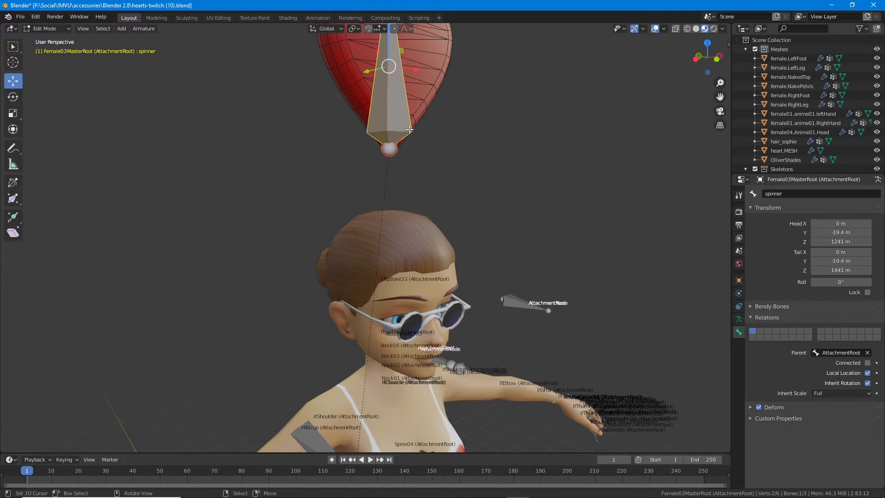
scroll(404, 154, "down", 4)
middle_click_drag(390, 278, 386, 162, "shift")
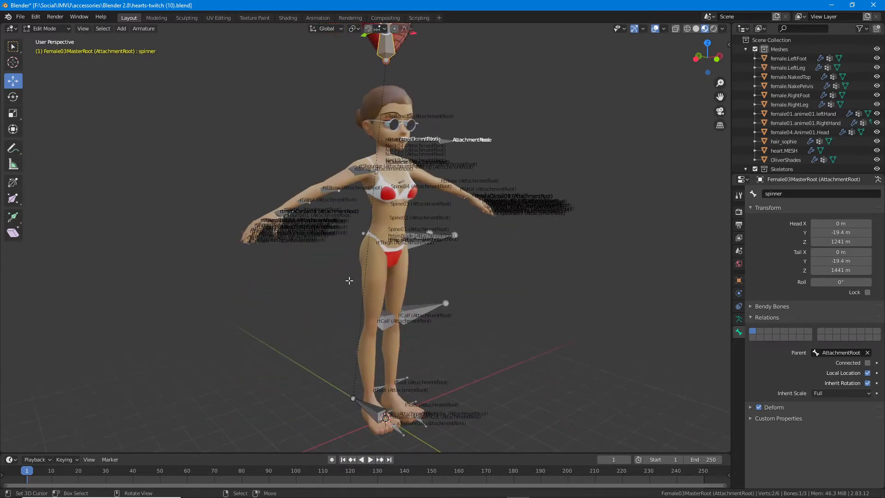
middle_click_drag(350, 281, 358, 276)
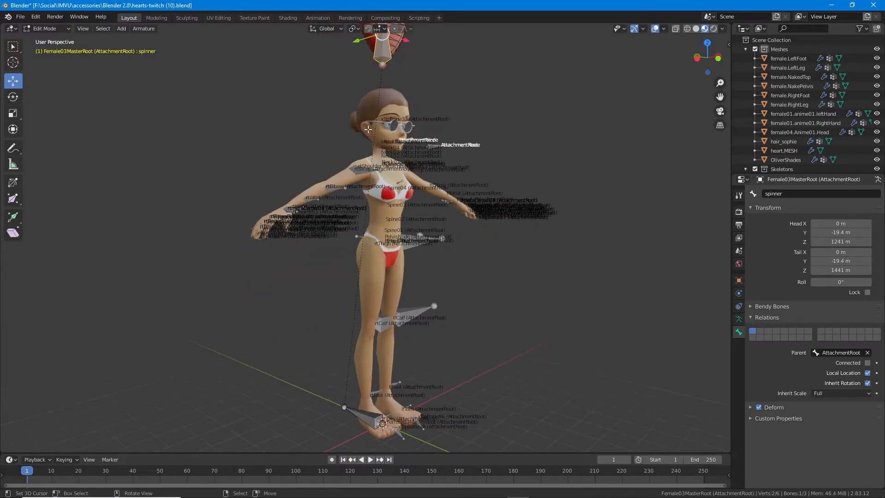
middle_click_drag(383, 55, 391, 107, "shift")
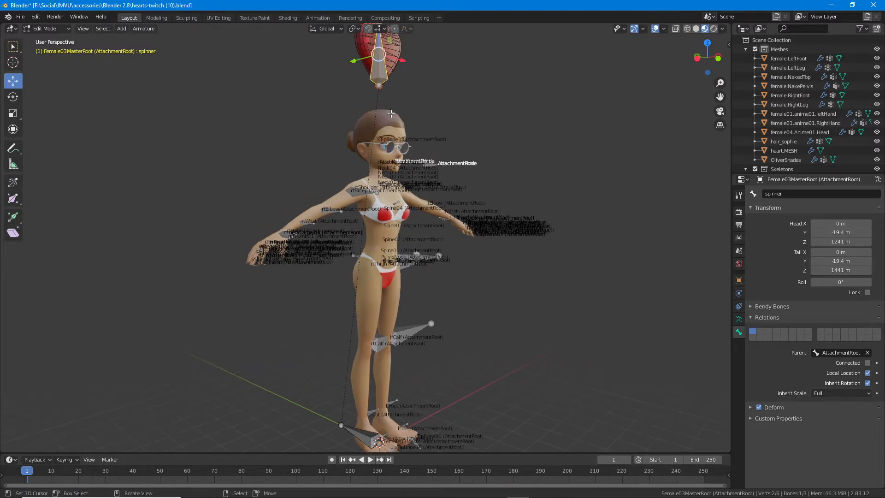
scroll(391, 115, "down", 1)
middle_click_drag(371, 399, 375, 401, "shift")
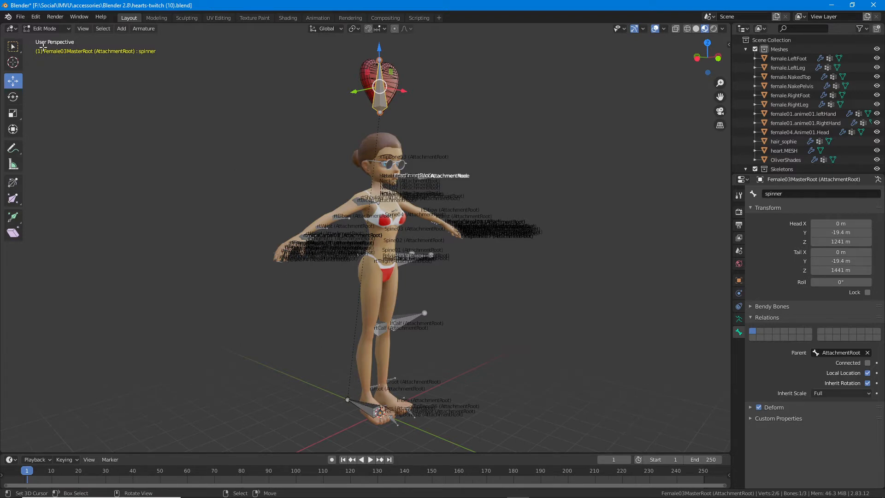
Switch the armature from Edit Mode to Pose Mode
left_click(45, 28)
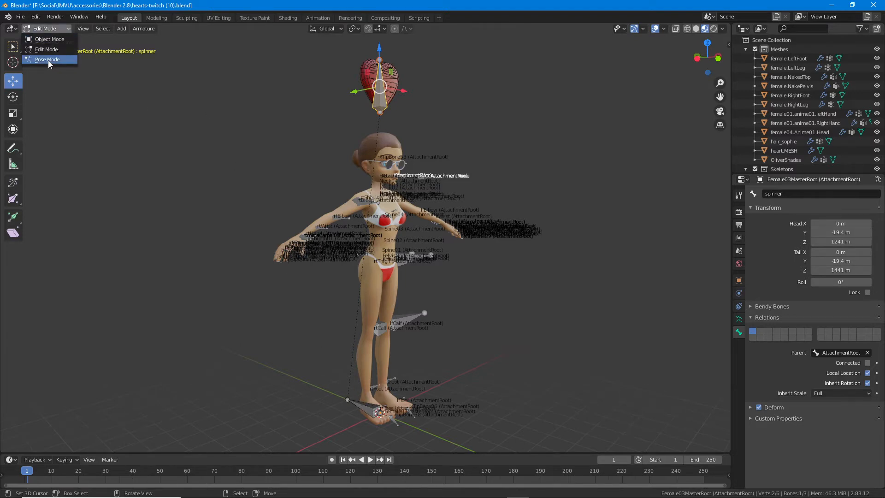
left_click_drag(31, 65, 70, 65)
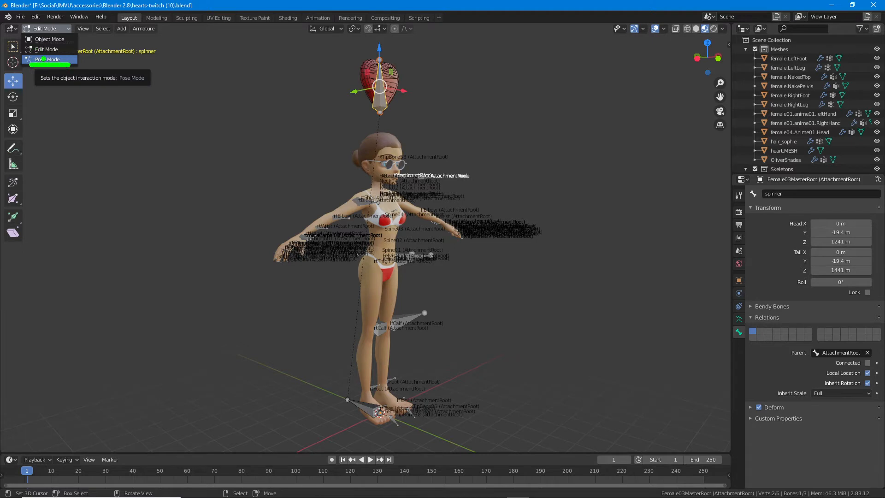
key("Escape")
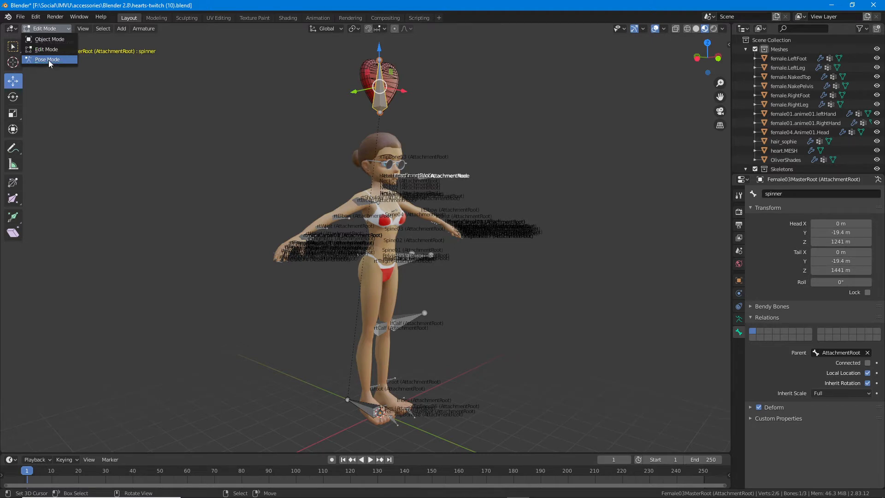
left_click(49, 60)
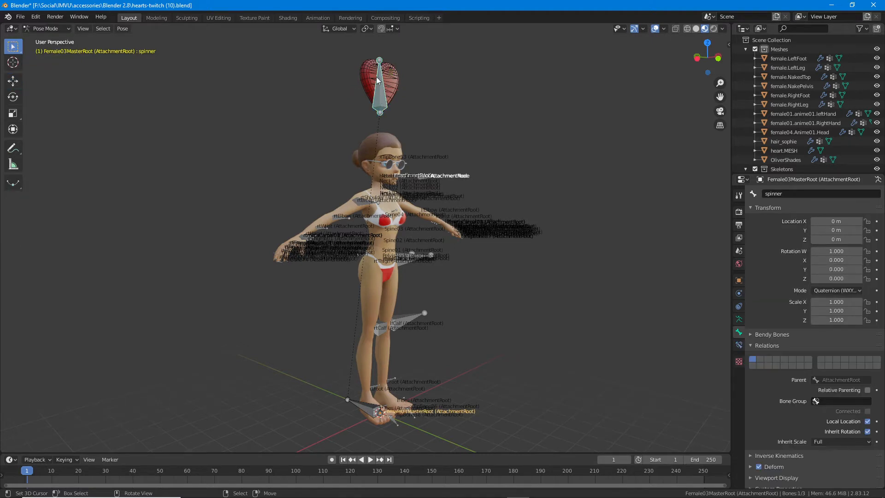
key("ctrl+2")
mouse_move(377, 51)
left_mouse_down()
mouse_move(403, 89)
mouse_move(376, 51)
left_mouse_up()
key("Escape")
Test-rotate the AttachmentNode bone at the avatar's feet to see whether the spinner bone follows, and cancel the rotation
left_click(364, 405)
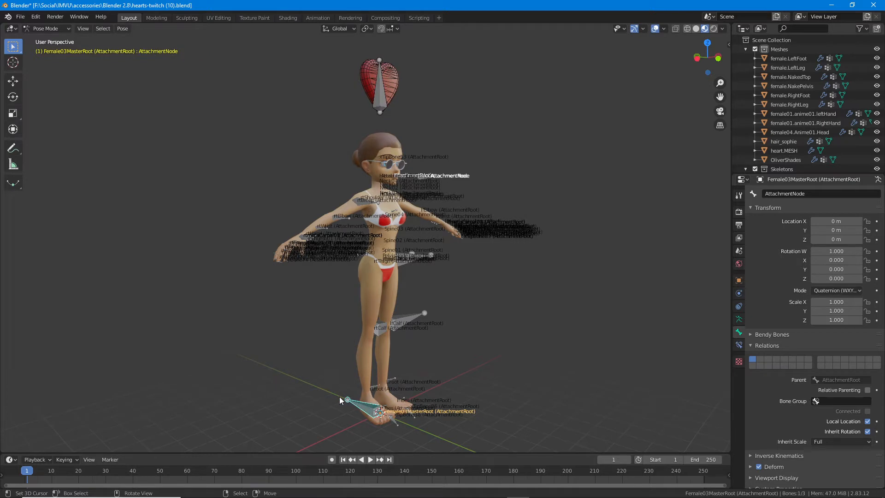
mouse_move(340, 396)
middle_mouse_down()
mouse_move(358, 395)
mouse_move(347, 406)
middle_mouse_up()
left_click(347, 407)
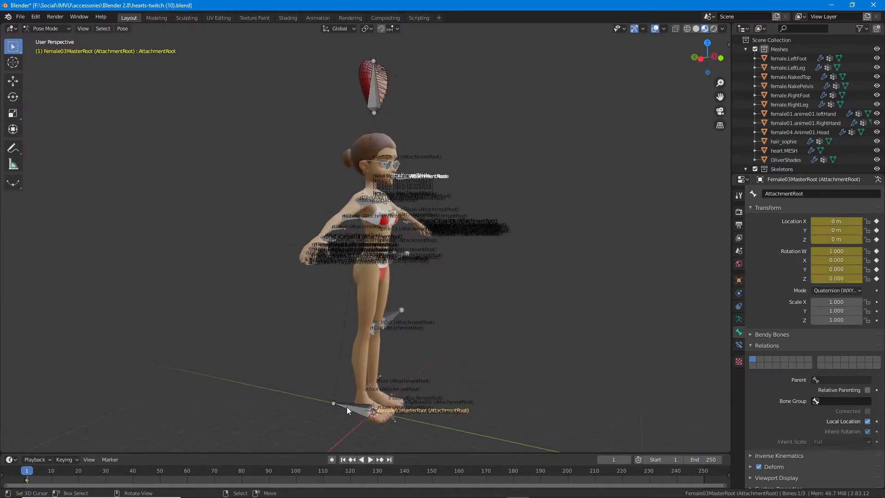
left_click(347, 406)
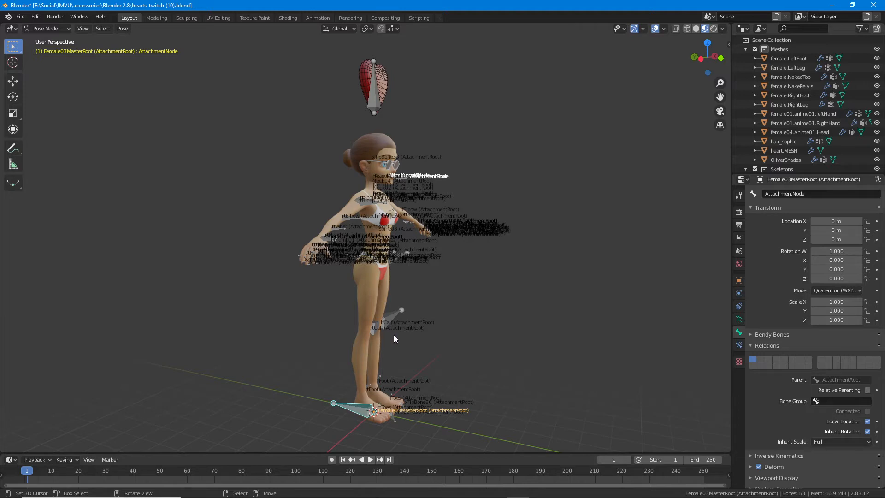
key("r")
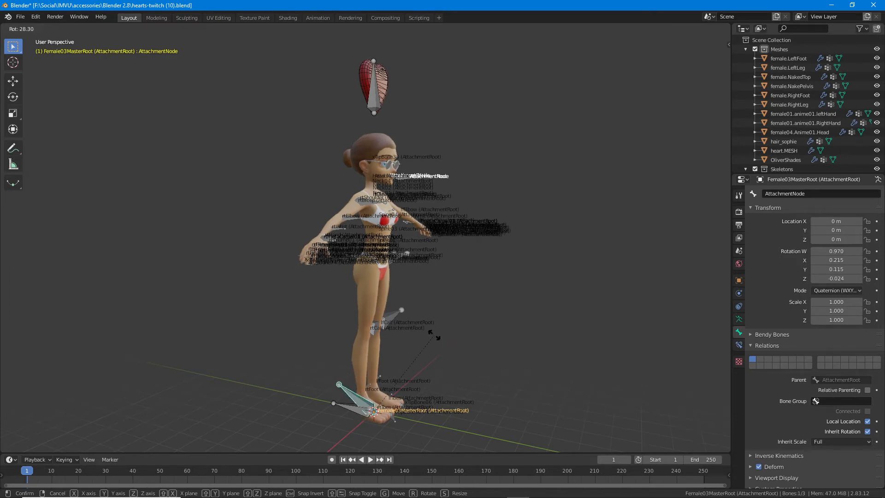
key("Escape")
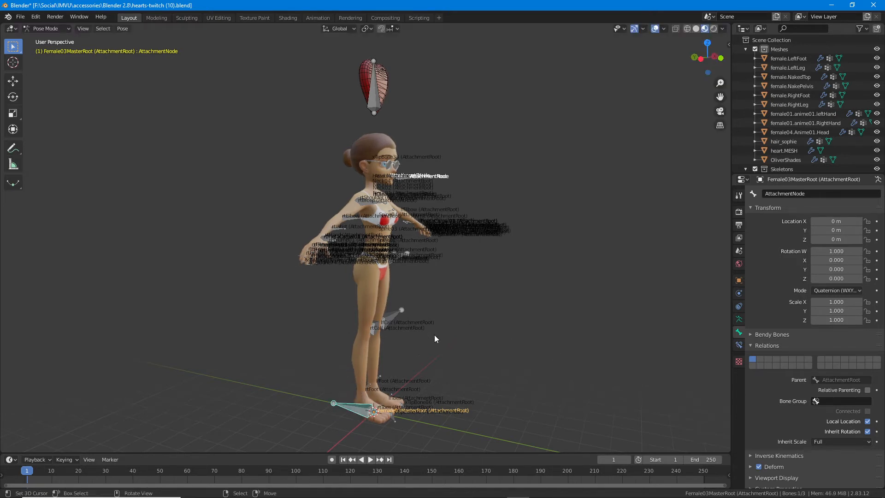
Test-rotate the AttachmentRoot bone at the avatar's feet to check its link to the spinner bone, and cancel the rotation
left_click(348, 406)
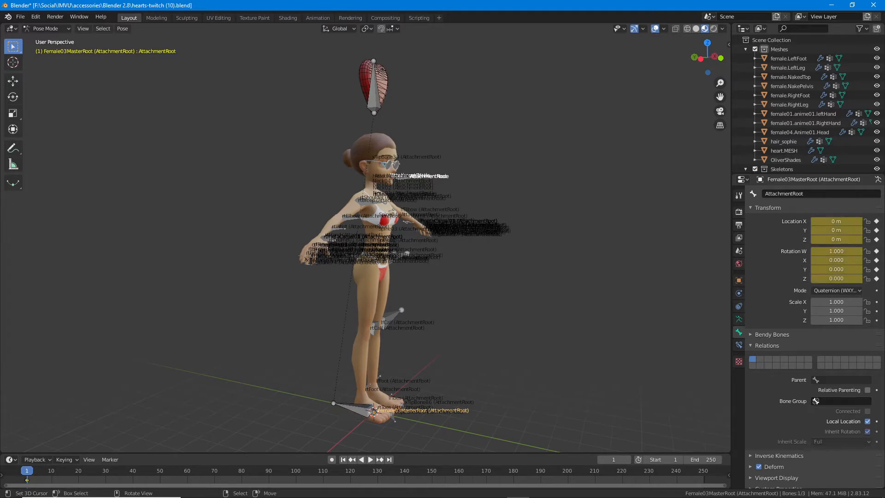
key("r")
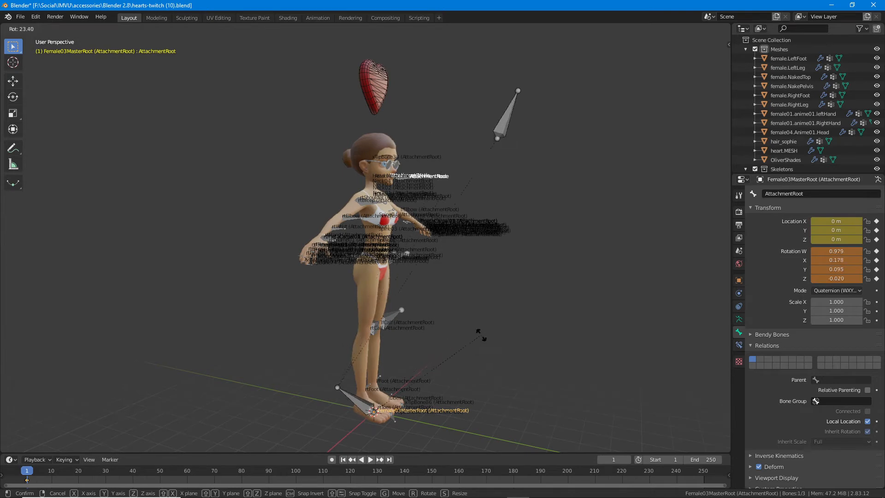
key("Escape")
middle_click_drag(454, 331, 363, 282)
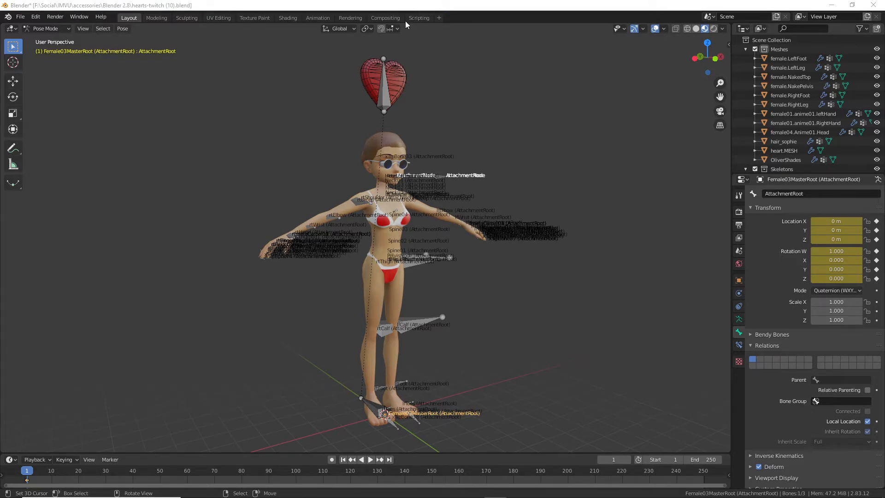
middle_click_drag(434, 396, 410, 341)
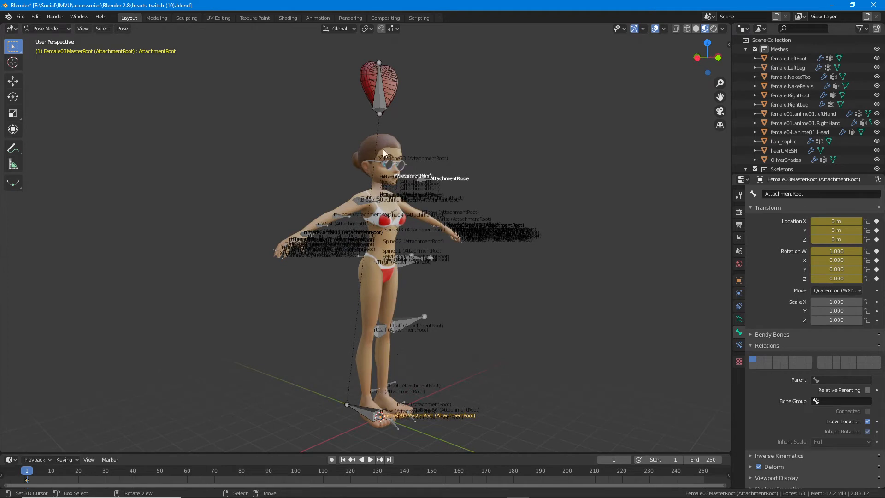
middle_click_drag(417, 164, 398, 173)
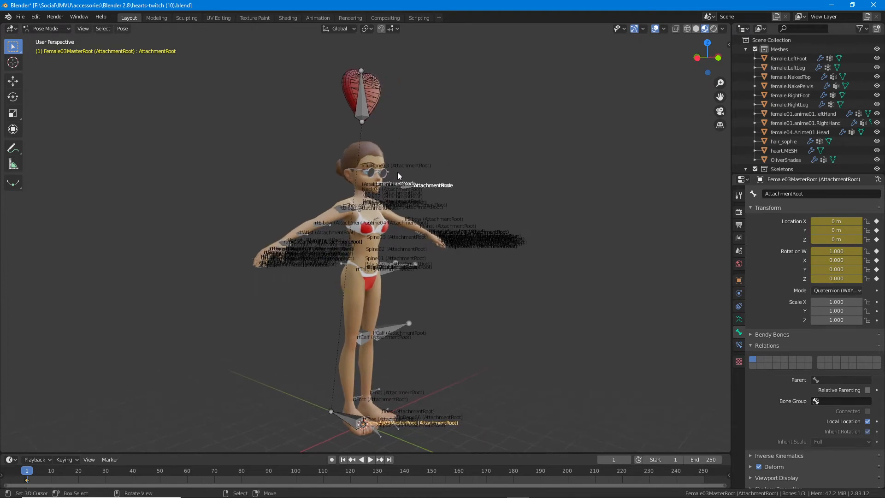
Return the armature to Object Mode and bring the heart with its spinner bone into close view
left_click(45, 29)
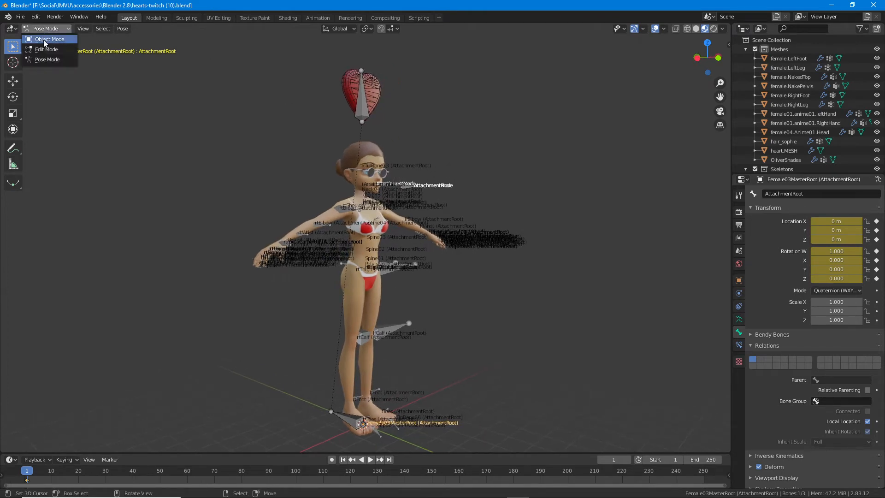
left_click(43, 40)
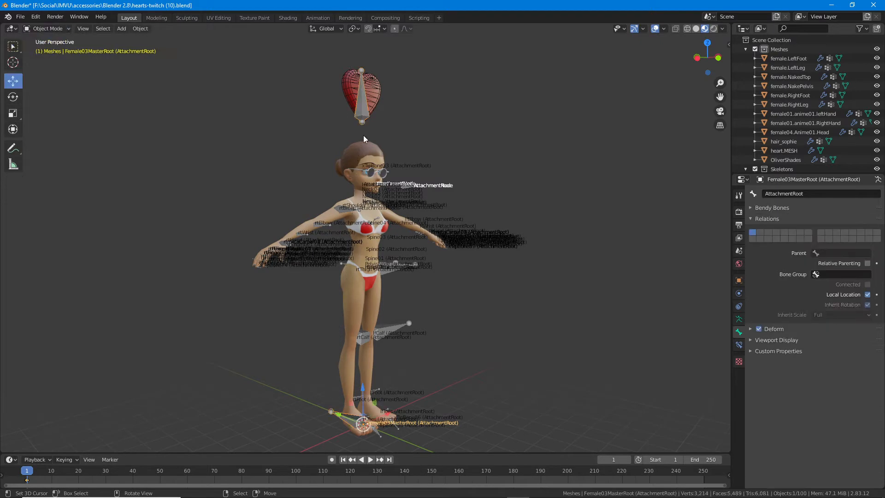
middle_click_drag(363, 118, 351, 199, "shift")
scroll(352, 140, "up", 3)
middle_click_drag(352, 139, 377, 197, "shift")
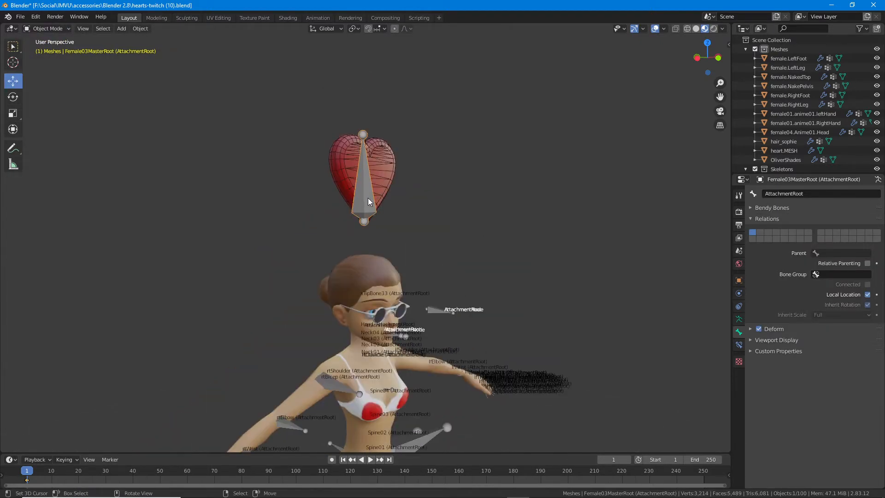
key("ctrl+2")
mouse_move(361, 122)
left_mouse_down()
mouse_move(356, 129)
mouse_move(388, 184)
mouse_move(348, 119)
left_mouse_up()
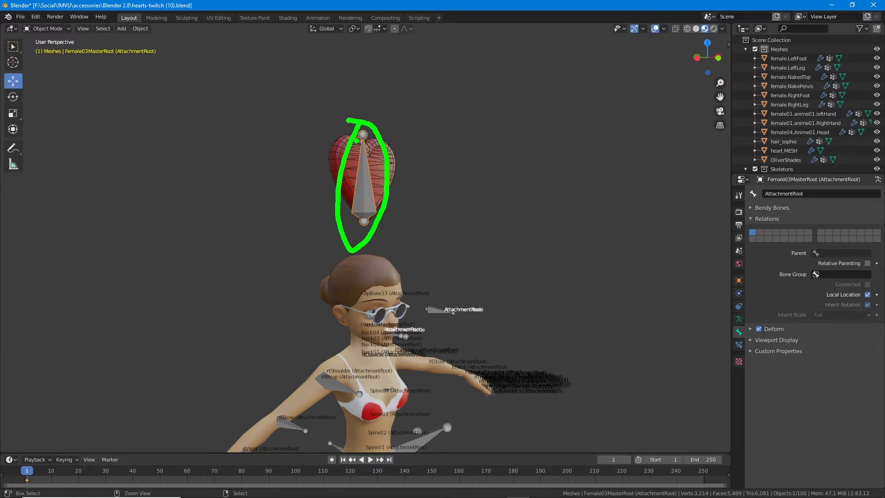
key("Escape")
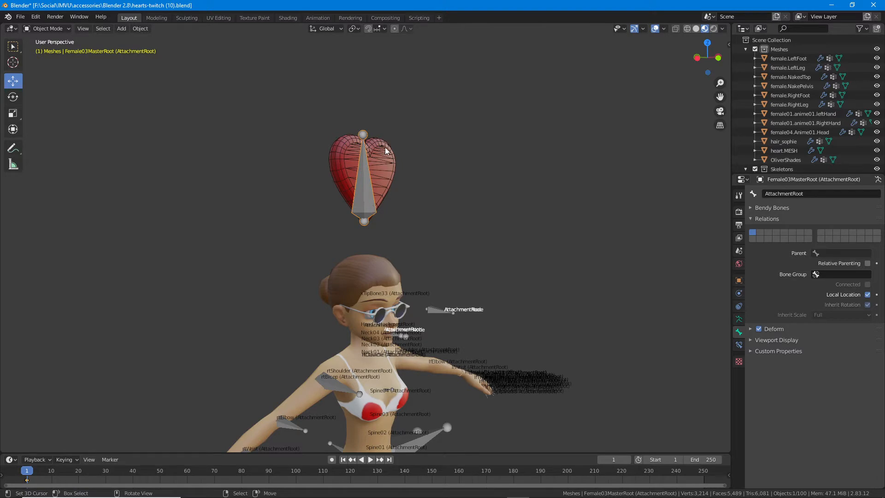
Inspect the heart and its armature up close, leaving the heart.MESH object selected
left_click(386, 151)
scroll(406, 232, "up", 3)
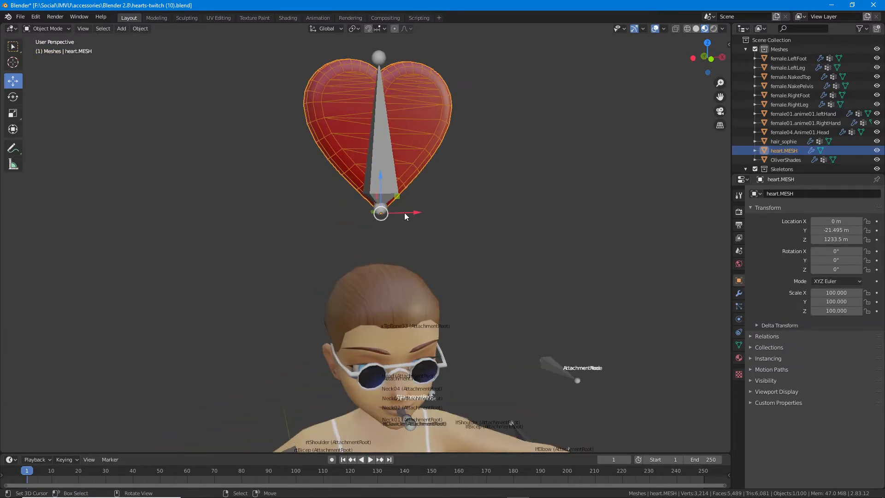
key("KP_Decimal")
left_click(361, 230)
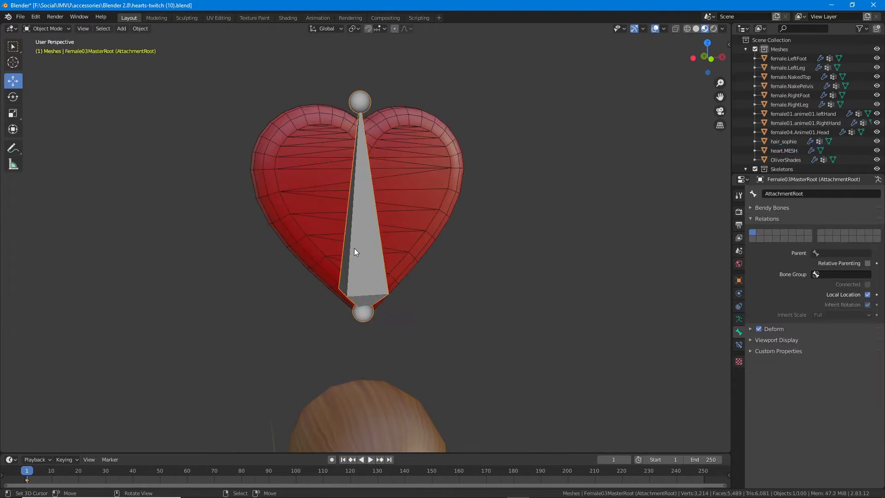
middle_click_drag(355, 248, 320, 261)
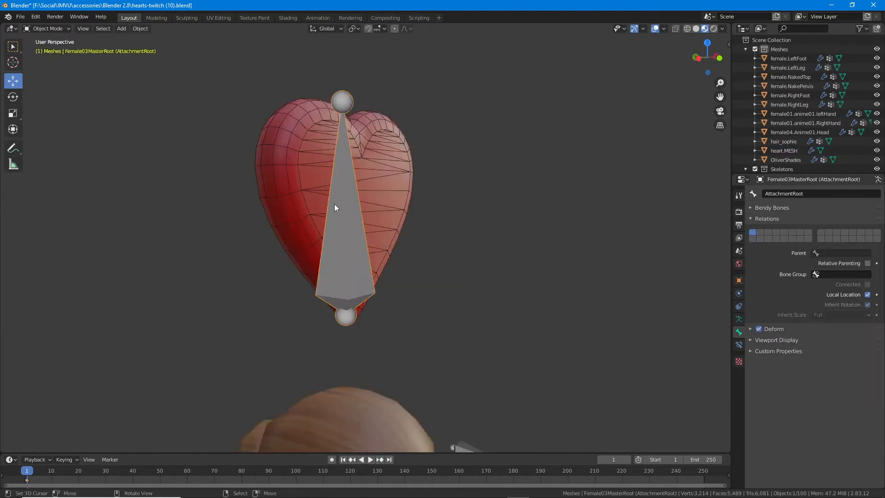
middle_click_drag(403, 261, 391, 269)
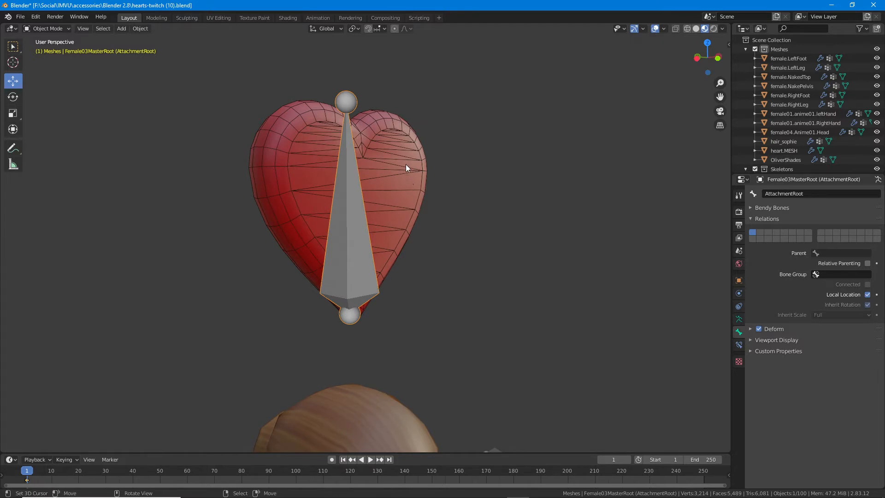
left_click(405, 133)
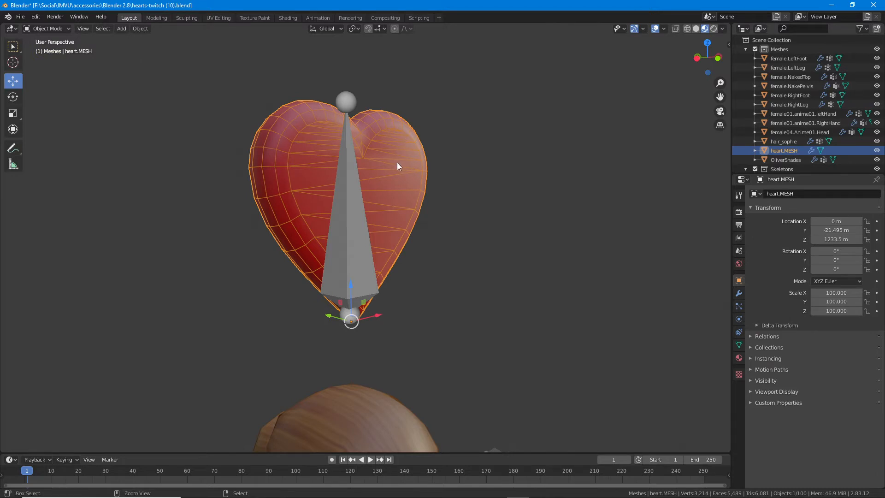
Add an Armature modifier to the heart mesh, below its existing edge split modifier
mouse_move(727, 286)
left_mouse_down()
mouse_move(751, 295)
mouse_move(726, 280)
left_mouse_up()
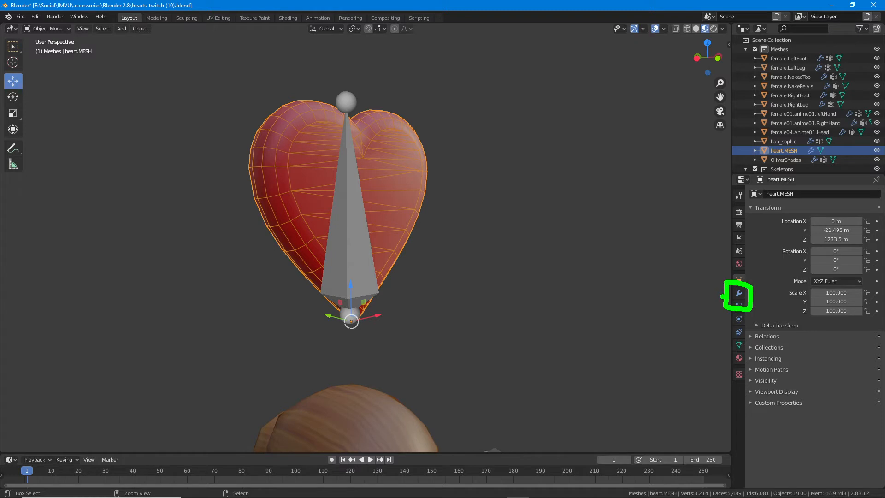
left_click(738, 293)
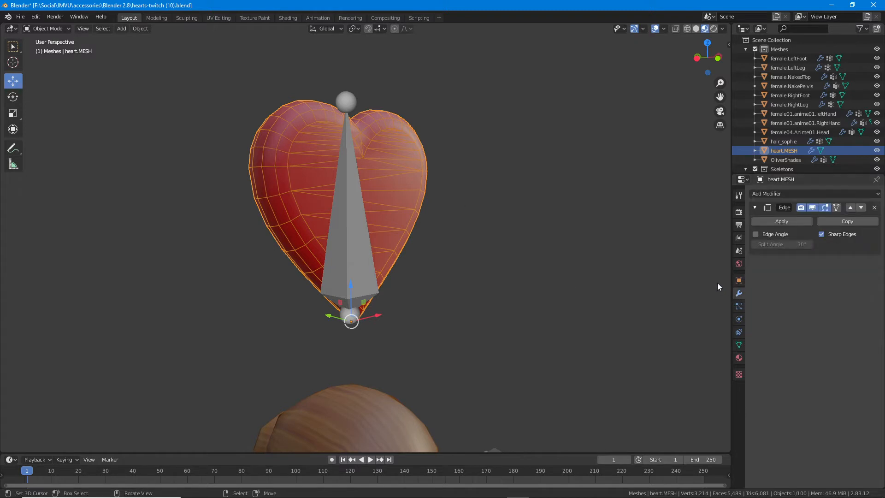
left_click(795, 193)
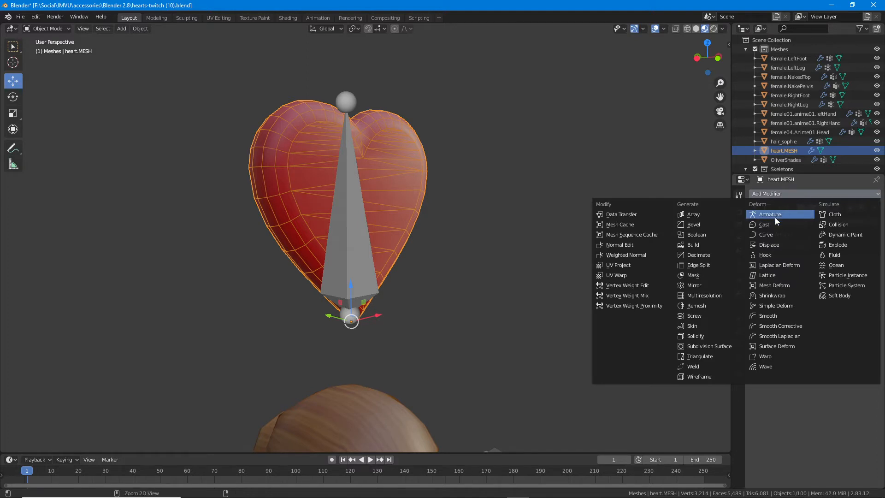
left_click_drag(750, 222, 799, 224)
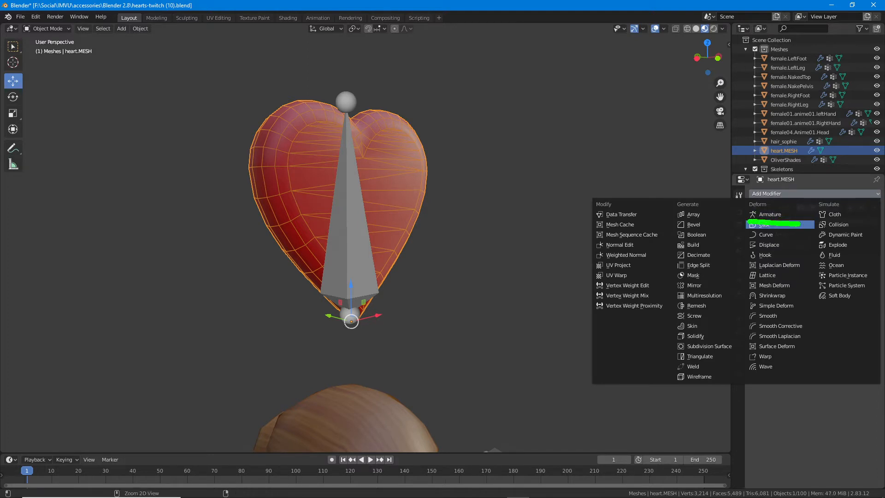
left_click(767, 215)
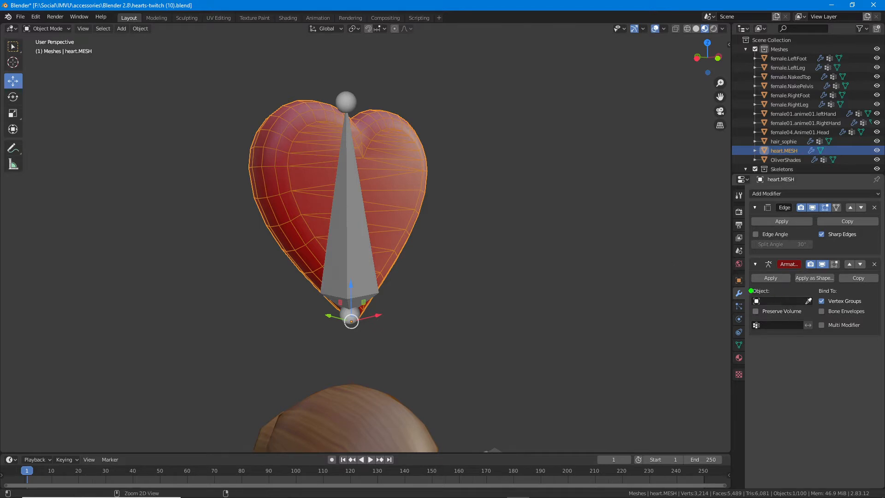
Set the Armature modifier's object to the Female03MasterRoot armature by sampling the bone inside the heart
mouse_move(751, 291)
left_mouse_down()
mouse_move(748, 313)
mouse_move(819, 313)
mouse_move(818, 288)
mouse_move(749, 288)
left_mouse_up()
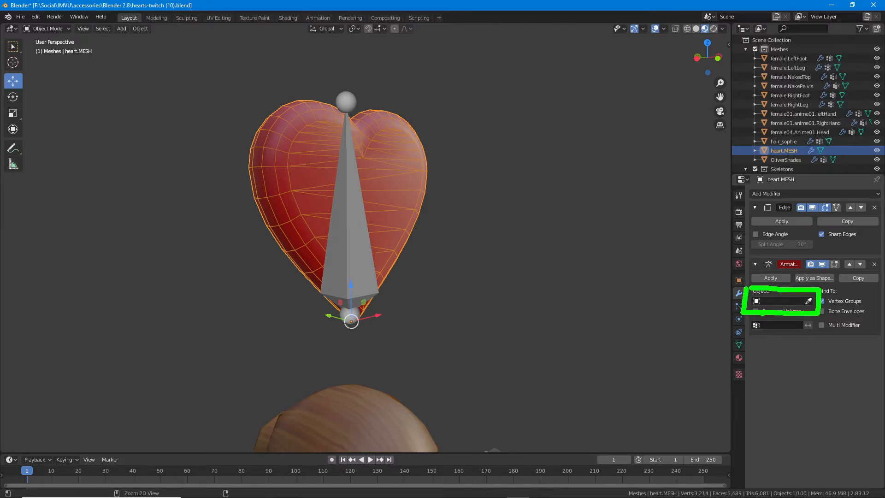
mouse_move(808, 307)
left_mouse_down()
mouse_move(808, 340)
mouse_move(808, 308)
mouse_move(817, 321)
left_mouse_up()
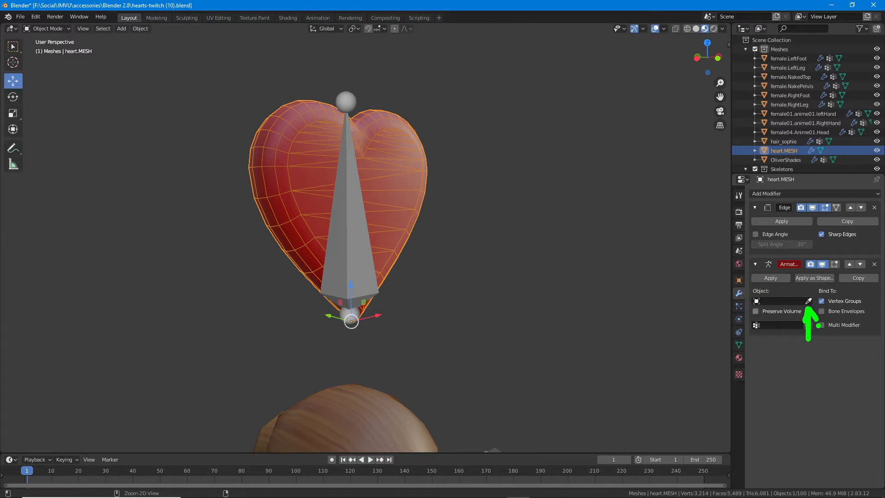
key("Escape")
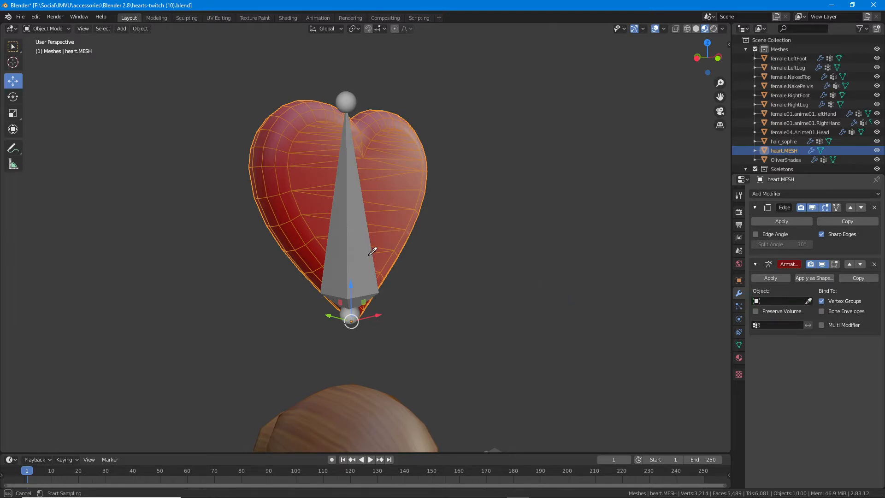
left_click(353, 224)
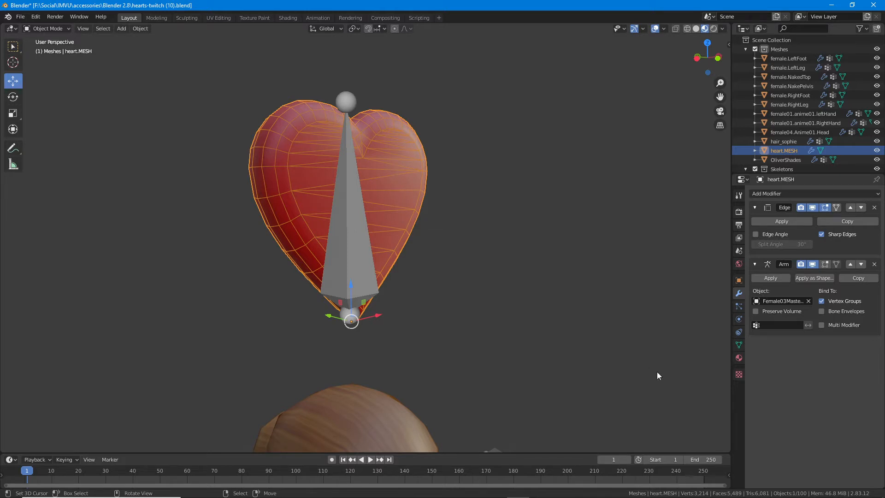
Create a vertex group on the heart mesh and name it spinner, matching the bone
mouse_move(724, 334)
left_mouse_down()
mouse_move(726, 354)
mouse_move(756, 334)
mouse_move(724, 333)
left_mouse_up()
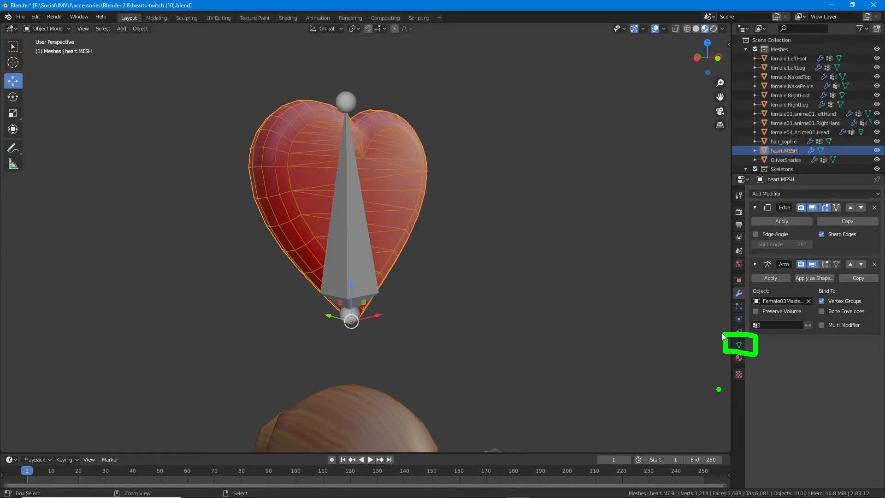
left_click(738, 345)
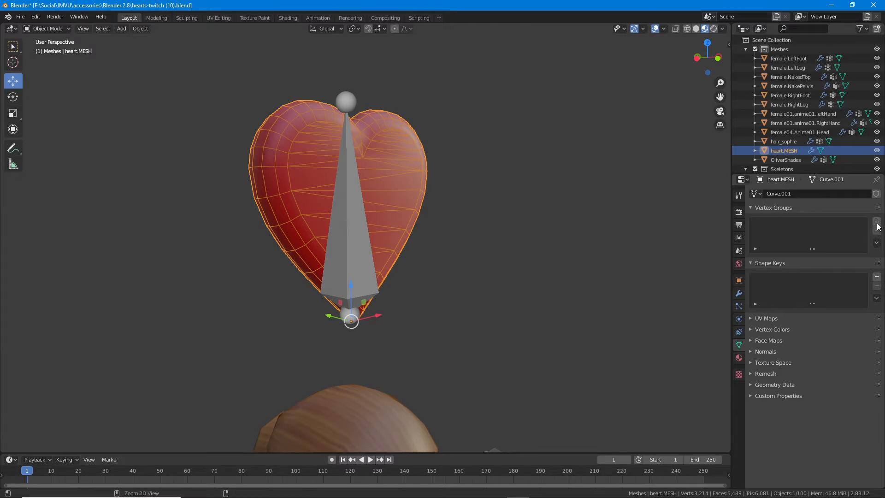
mouse_move(867, 215)
left_mouse_down()
mouse_move(878, 238)
mouse_move(862, 210)
left_mouse_up()
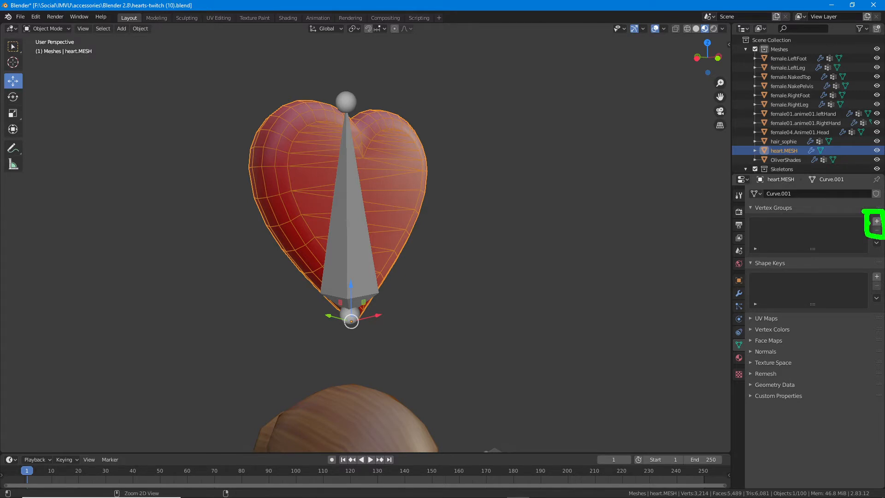
left_click(876, 222)
double_click(776, 224)
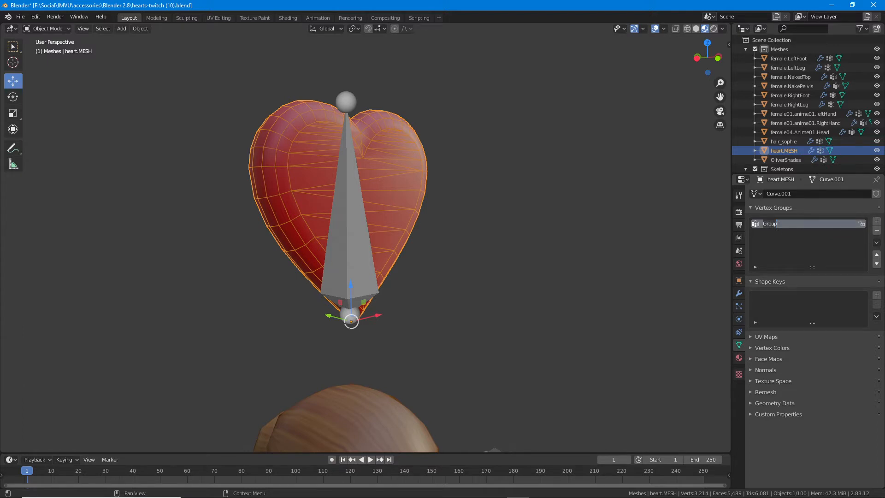
type("spinner")
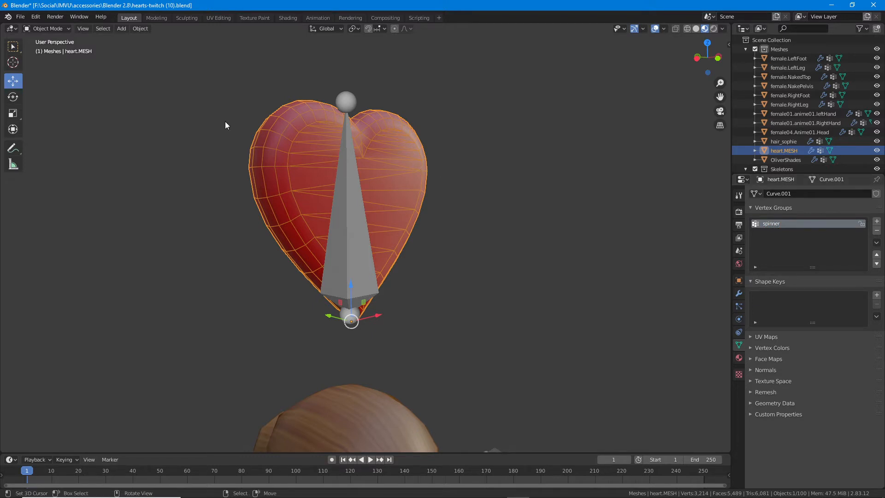
In Edit Mode, select all of the heart's vertices and assign them to the spinner group with weight 1.000
left_click(49, 29)
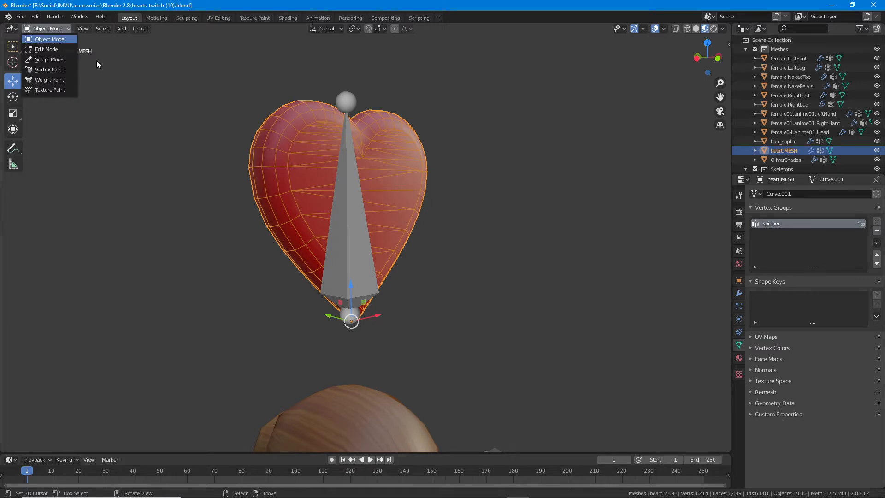
left_click(56, 48)
left_click(131, 29)
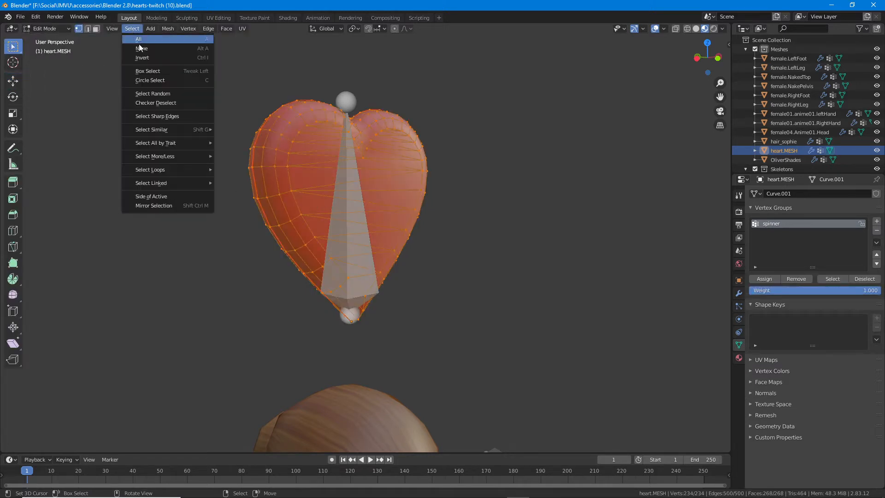
left_click(139, 40)
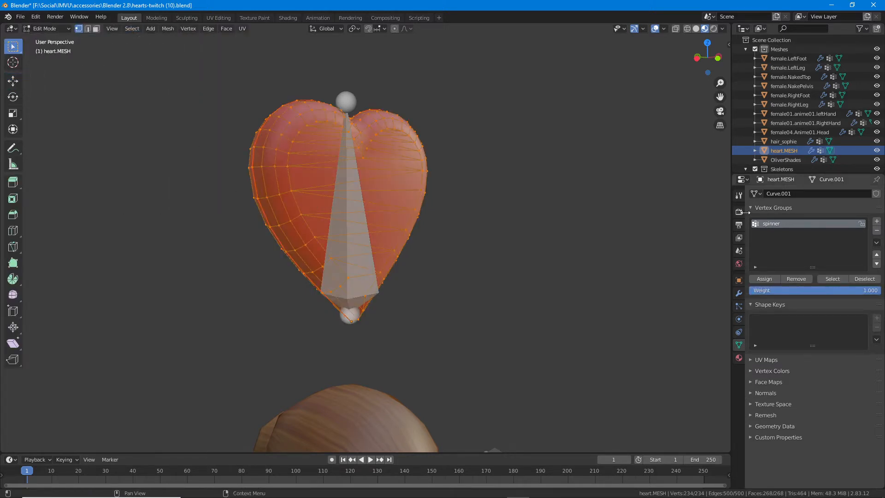
mouse_move(739, 266)
left_mouse_down()
mouse_move(740, 274)
mouse_move(844, 306)
mouse_move(883, 267)
mouse_move(728, 266)
mouse_move(764, 337)
mouse_move(767, 291)
mouse_move(783, 318)
left_mouse_up()
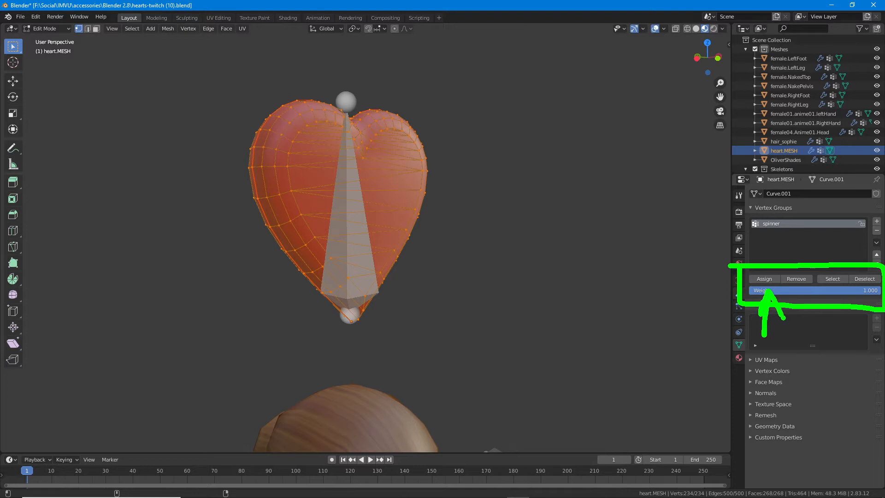
key("Escape")
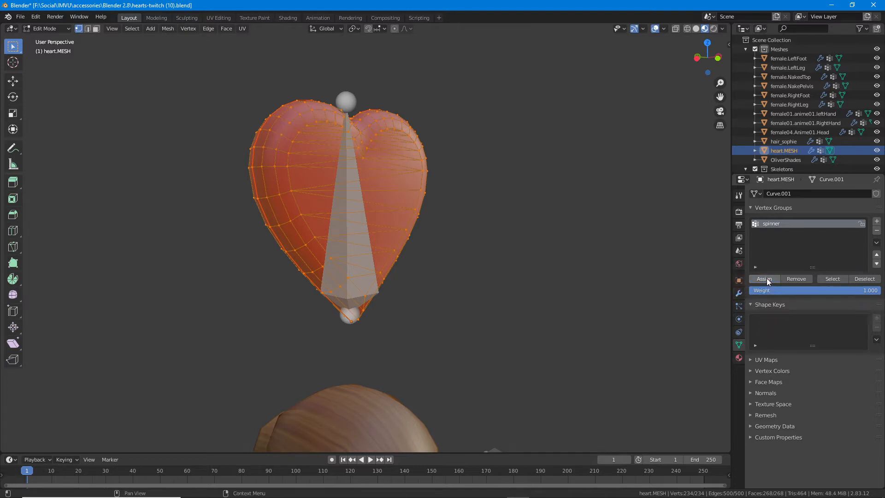
Check the spinner group's assignment by repeatedly deselecting and selecting its vertices while viewing the heart from both sides
left_click(861, 281)
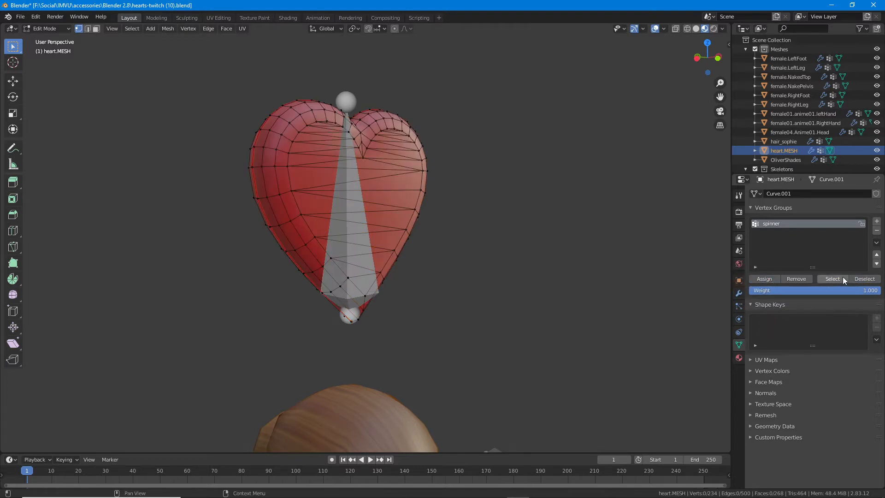
left_click(842, 277)
left_click(864, 279)
middle_click_drag(347, 294, 490, 295)
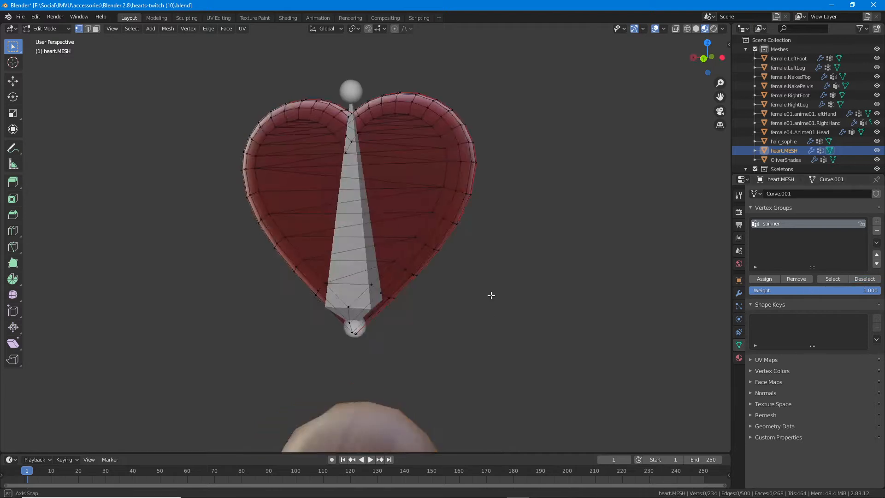
left_click(832, 279)
left_click(862, 279)
middle_click_drag(668, 323, 413, 307)
Return the heart mesh to Object Mode and select the Female03MasterRoot armature through its spinner bone
left_click(43, 28)
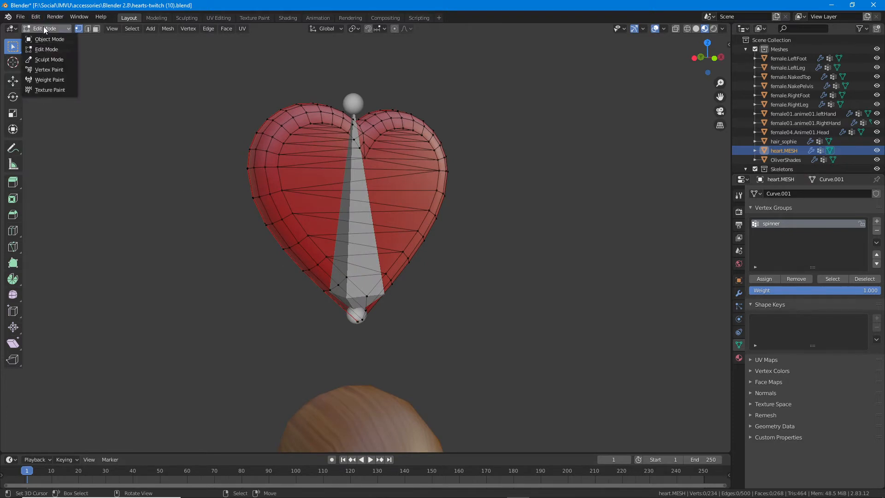
left_click(46, 40)
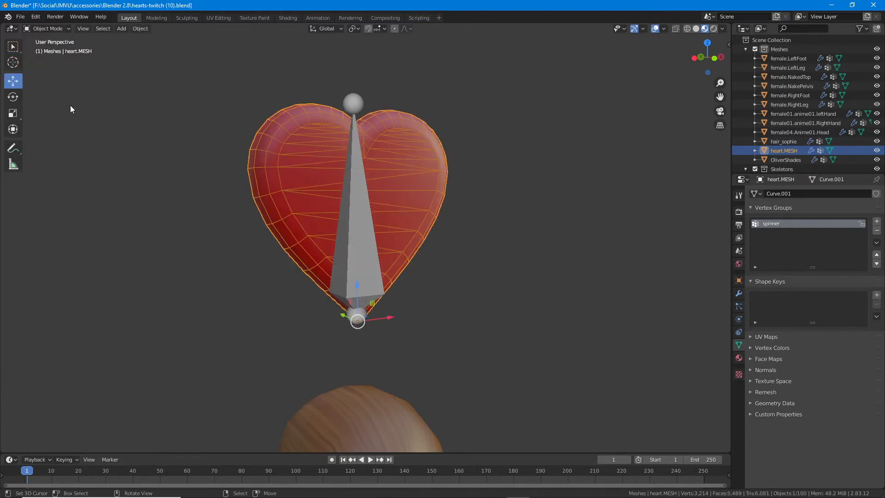
middle_click_drag(280, 260, 340, 107)
left_click(355, 125)
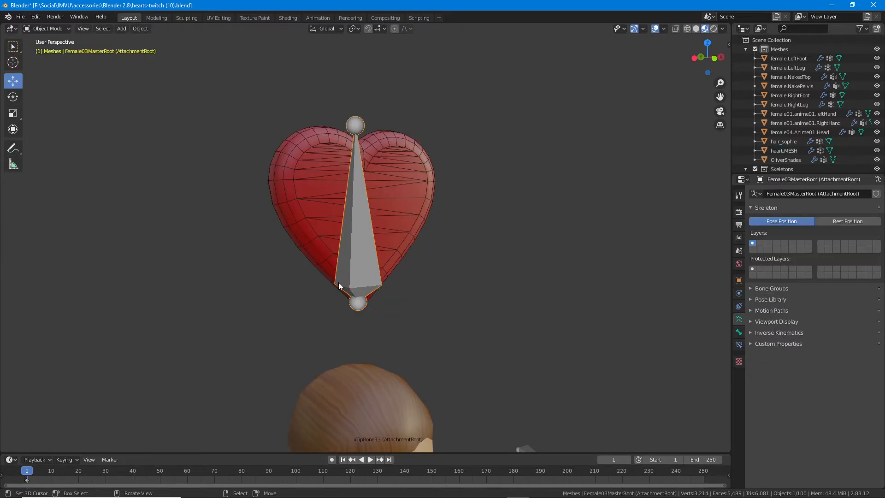
Test-move the spinner bone in Pose Mode to check whether the heart follows, cancel the move, and return to Object Mode
left_click(51, 28)
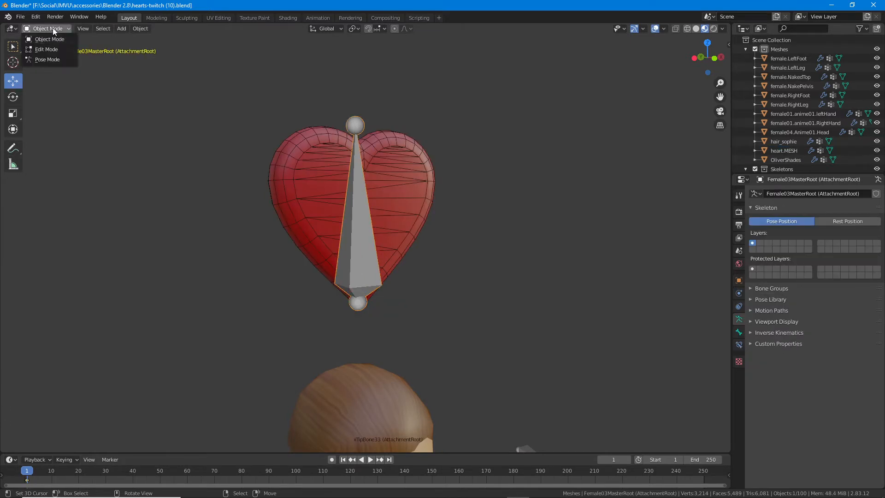
left_click(47, 59)
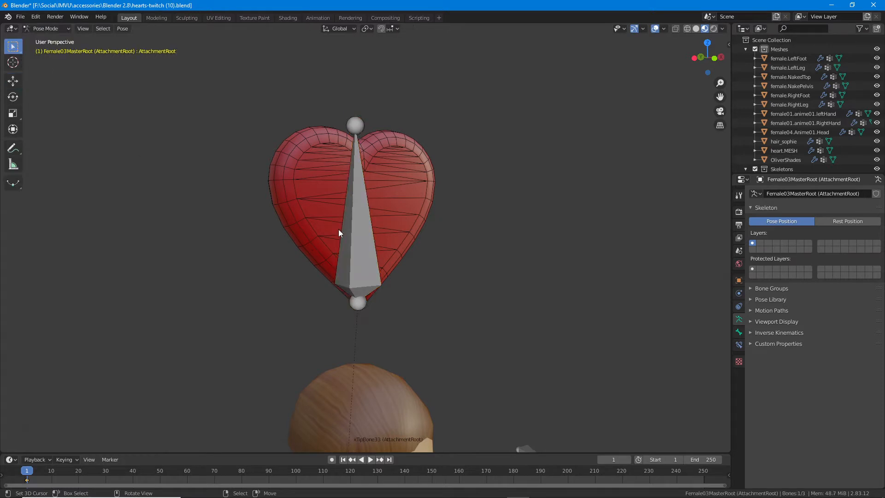
left_click(352, 222)
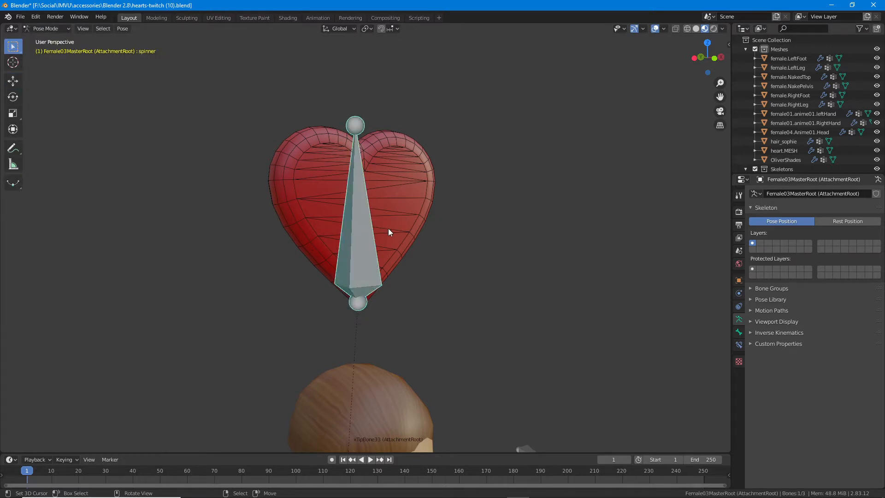
key("g")
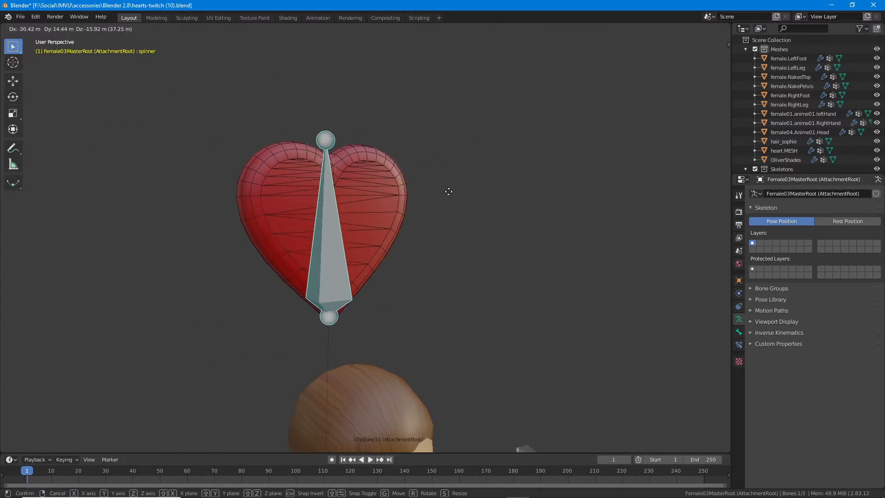
left_click(463, 199)
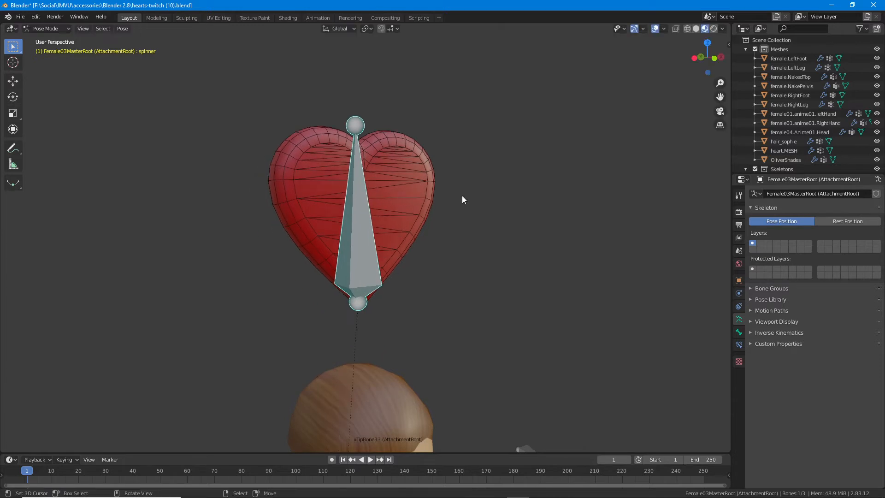
middle_click_drag(334, 228, 353, 229)
key("ctrl+Tab")
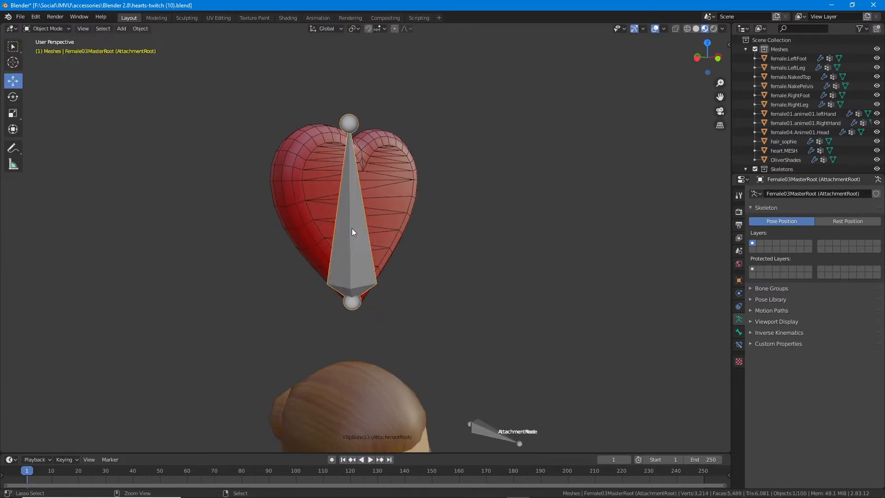
Select the heart mesh and review how its spinner vertex group relates to the bone
left_click(398, 152)
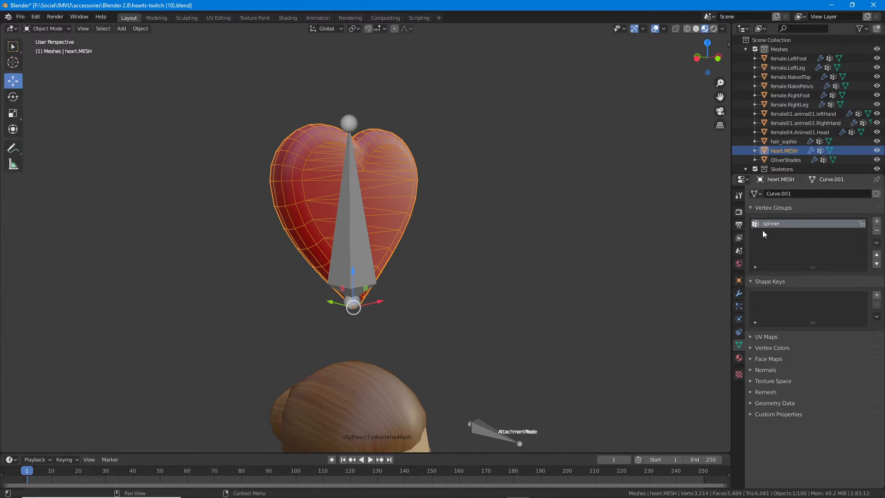
key("ctrl+2")
left_click_drag(759, 234, 792, 232)
mouse_move(737, 236)
left_mouse_down()
mouse_move(477, 232)
mouse_move(497, 247)
left_mouse_up()
mouse_move(373, 174)
left_mouse_down()
mouse_move(372, 257)
mouse_move(377, 174)
mouse_move(379, 231)
left_mouse_up()
mouse_move(345, 125)
left_mouse_down()
mouse_move(279, 131)
mouse_move(360, 303)
left_mouse_up()
mouse_move(364, 125)
left_mouse_down()
mouse_move(442, 155)
mouse_move(365, 316)
left_mouse_up()
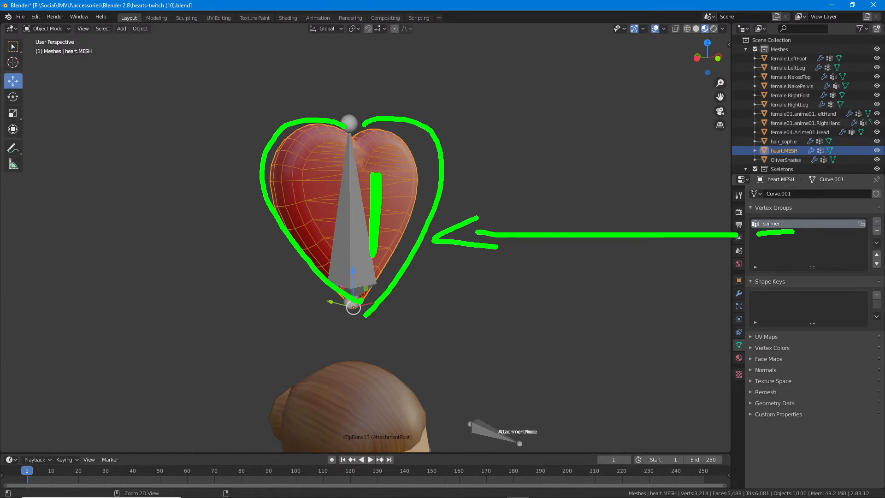
key("Escape")
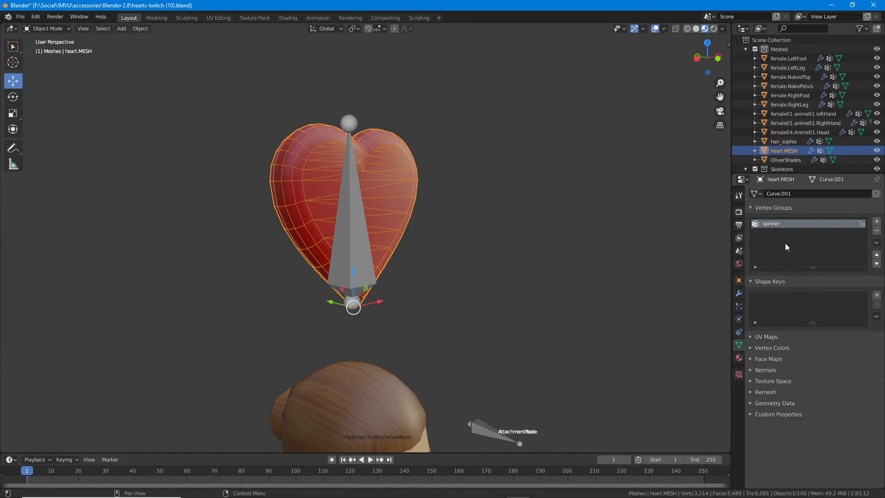
Select the armature through the spinner bone and bring the whole avatar with the floating heart into view
left_click(351, 235)
scroll(394, 317, "down", 3)
middle_click_drag(399, 352, 407, 156, "shift")
scroll(427, 255, "down", 3)
scroll(401, 245, "down", 1)
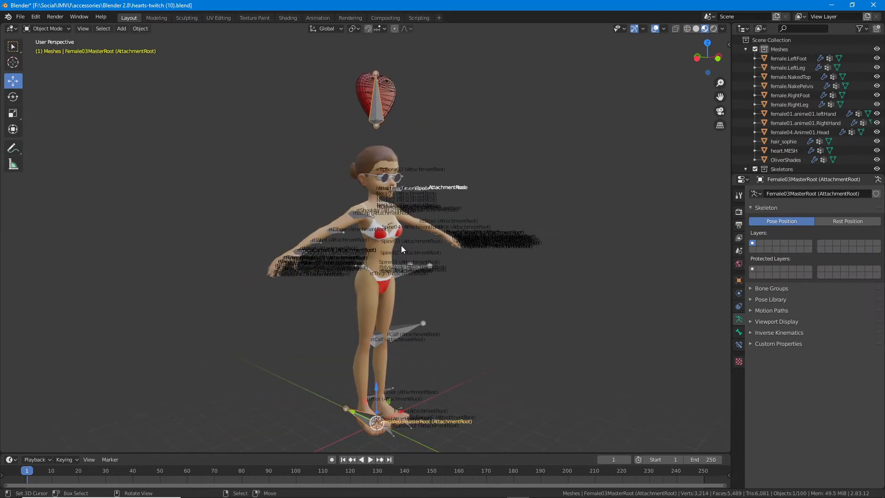
middle_click_drag(401, 245, 397, 258, "shift")
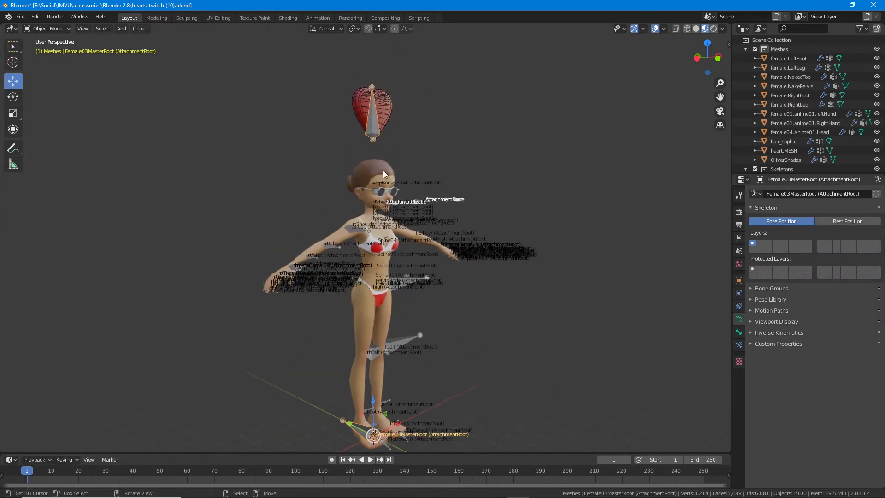
Select the heart mesh and examine up close how it surrounds the spinner bone
left_click(380, 111)
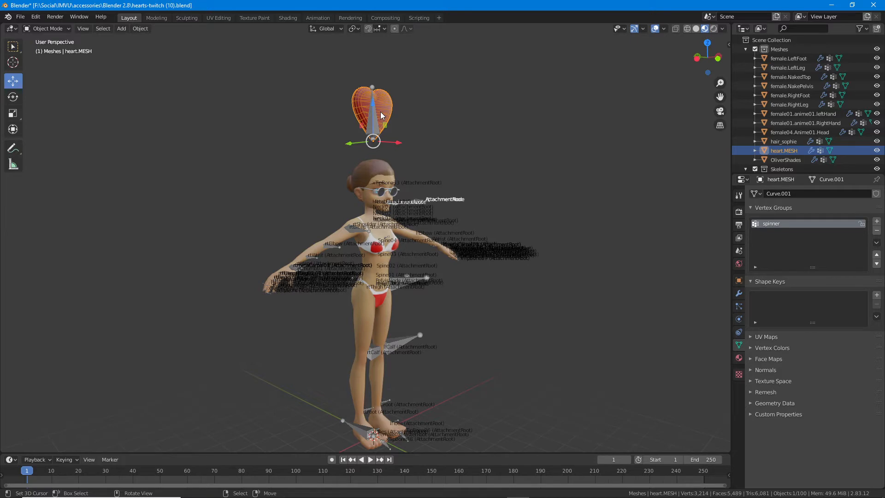
scroll(357, 198, "up", 1)
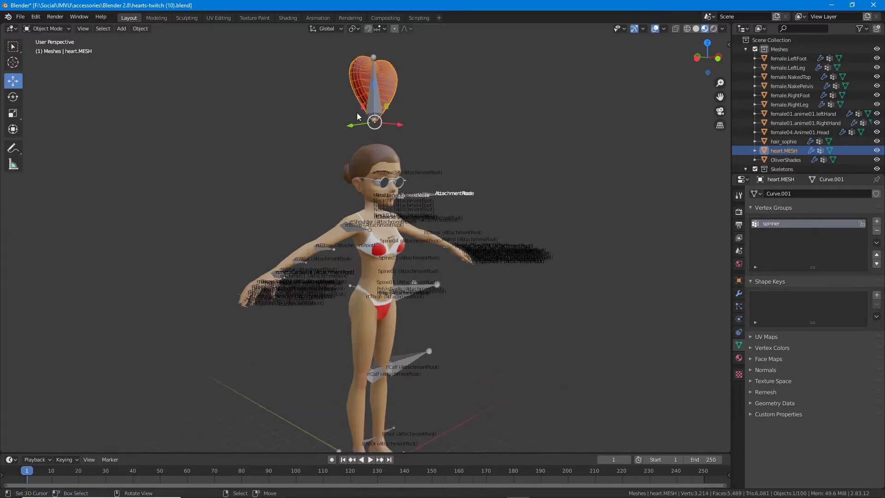
middle_click_drag(356, 201, 329, 396, "shift")
scroll(342, 280, "up", 3)
middle_click_drag(331, 332, 340, 259, "shift")
scroll(363, 268, "up", 4)
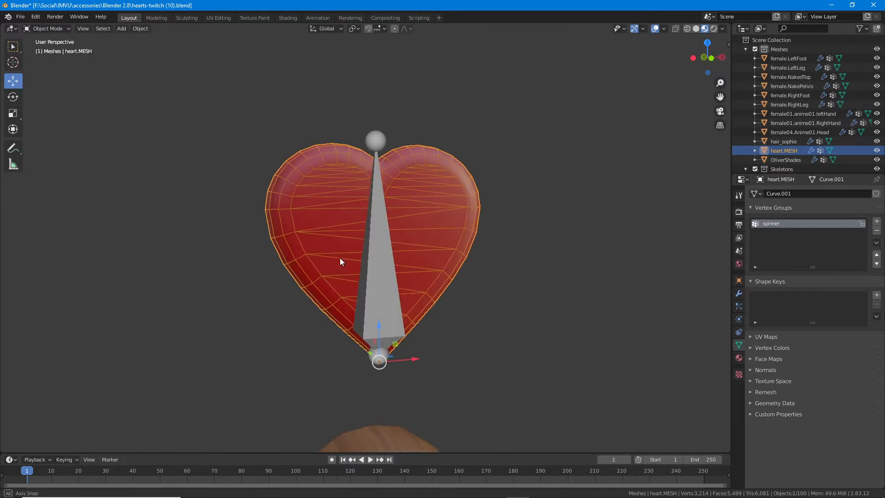
mouse_move(308, 131)
left_mouse_down()
mouse_move(249, 143)
mouse_move(366, 395)
mouse_move(368, 386)
left_mouse_up()
mouse_move(412, 125)
left_mouse_down()
mouse_move(531, 260)
mouse_move(380, 417)
left_mouse_up()
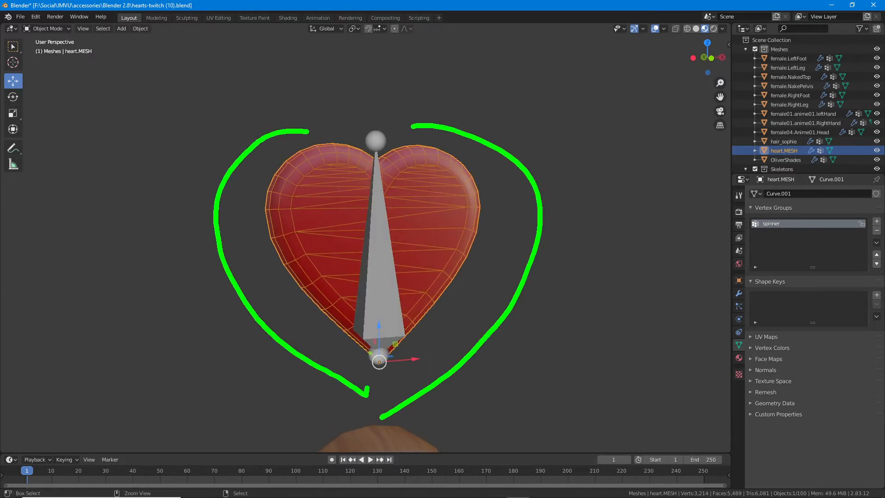
key("Escape")
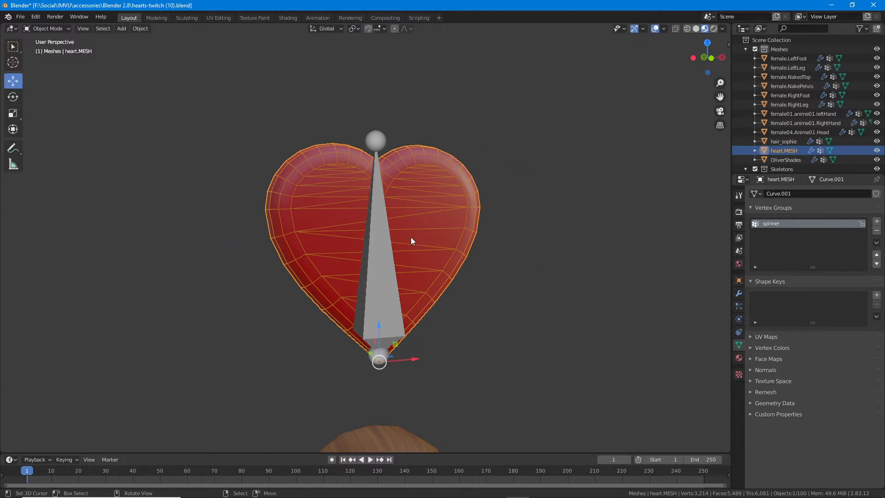
Inspect the heart and spinner bone from the side, compare them with the spinner vertex group, and bring the whole avatar into view
middle_click_drag(411, 238, 364, 220)
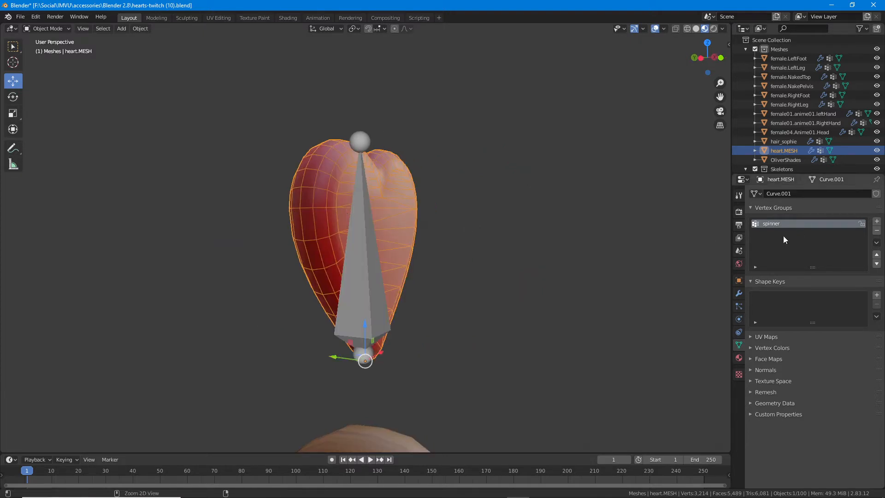
mouse_move(783, 236)
left_mouse_down()
mouse_move(773, 237)
mouse_move(790, 233)
mouse_move(759, 245)
left_mouse_up()
key("Escape")
scroll(425, 280, "down", 4)
middle_click_drag(394, 344, 381, 280)
Save the scene as a new file named hearts-twitch (11).blend
left_click(21, 17)
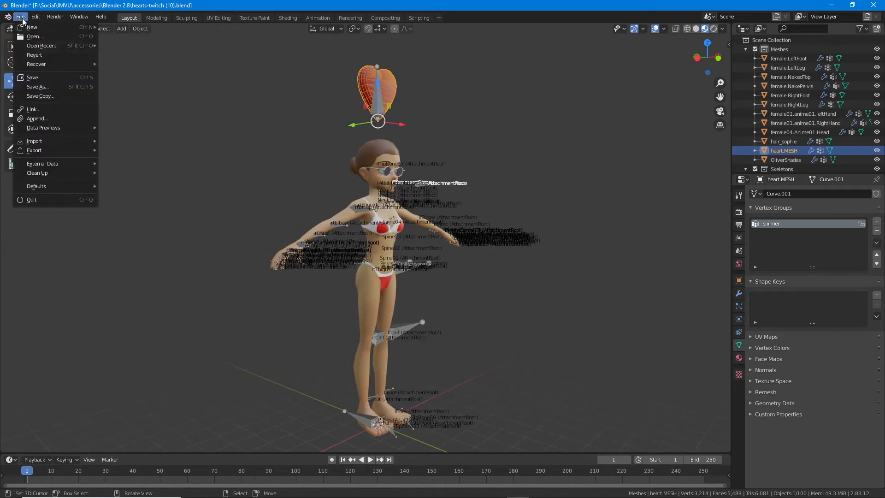
left_click(36, 87)
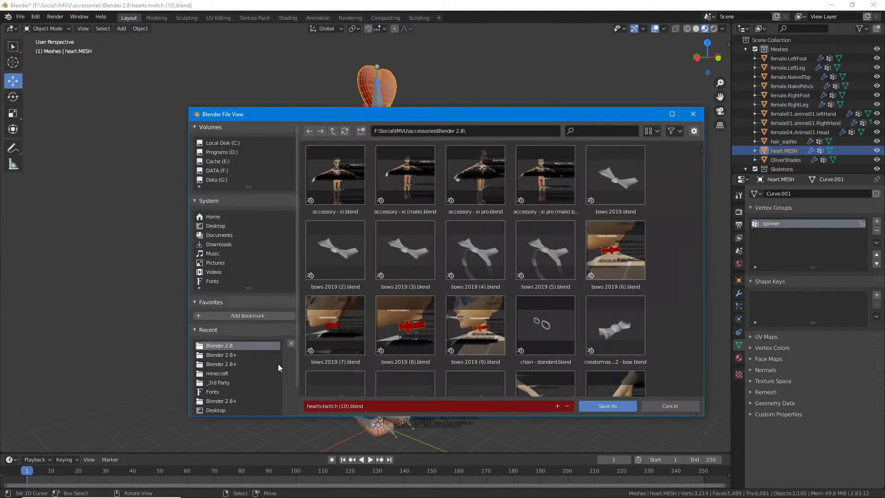
left_click(346, 407)
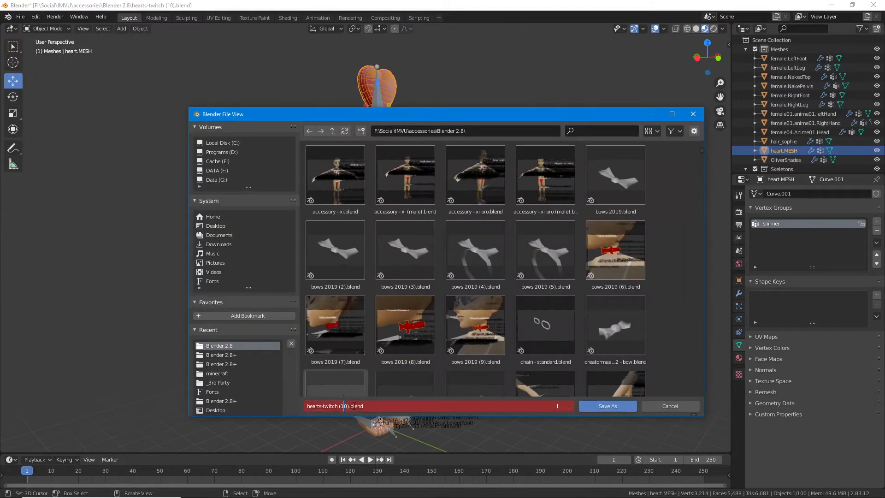
type("1")
key("Delete")
key("Return")
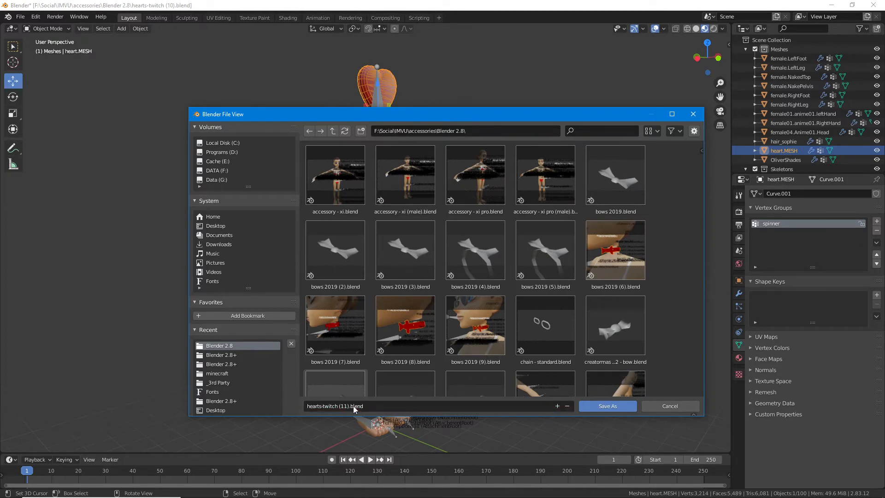
left_click(607, 409)
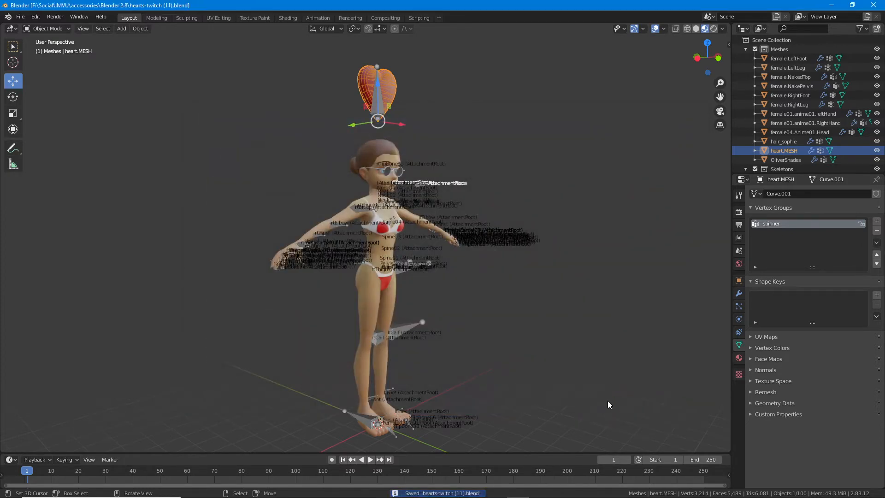
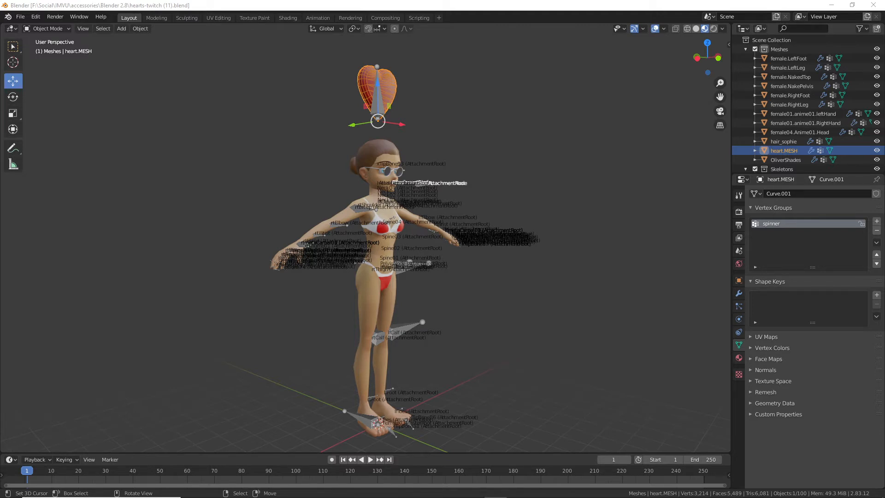
Select the Female03MasterRoot armature and test-move it in Object Mode to see whether the heart follows
left_click(341, 9)
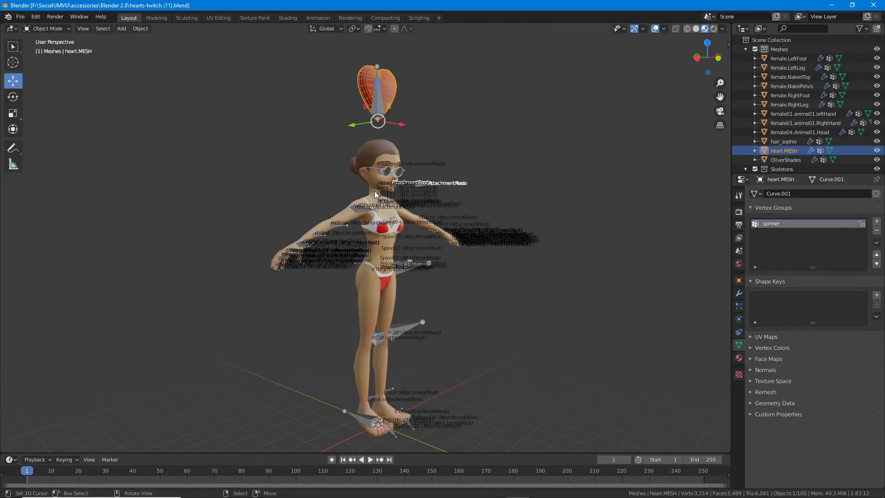
left_click(353, 415)
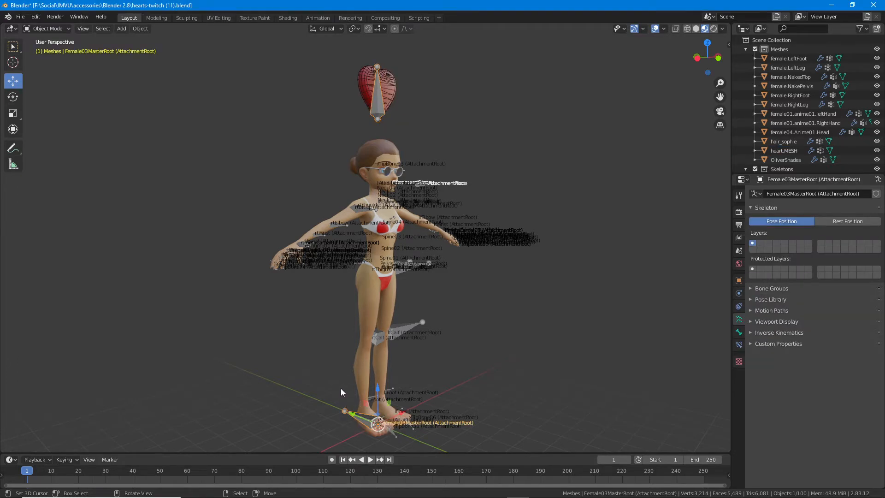
key("g")
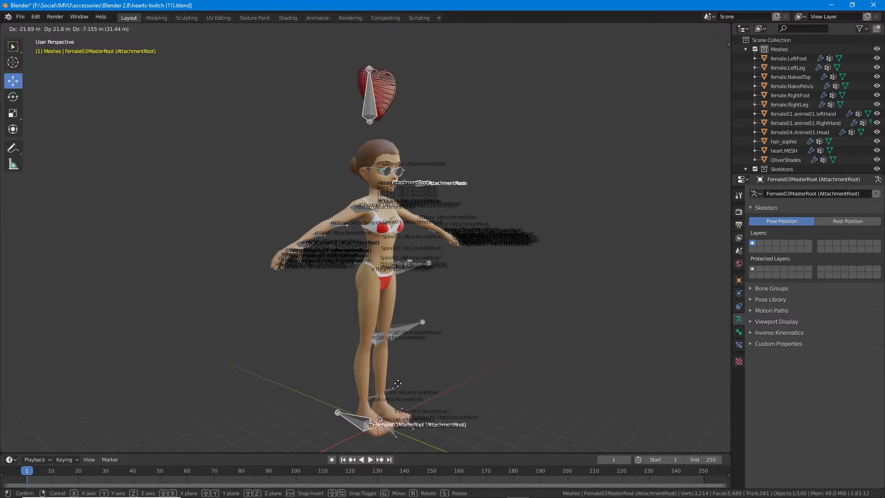
left_click(402, 381)
Test-move the AttachmentNode and AttachmentRoot bones in Pose Mode to check whether the spinner bone and heart follow
left_click(42, 30)
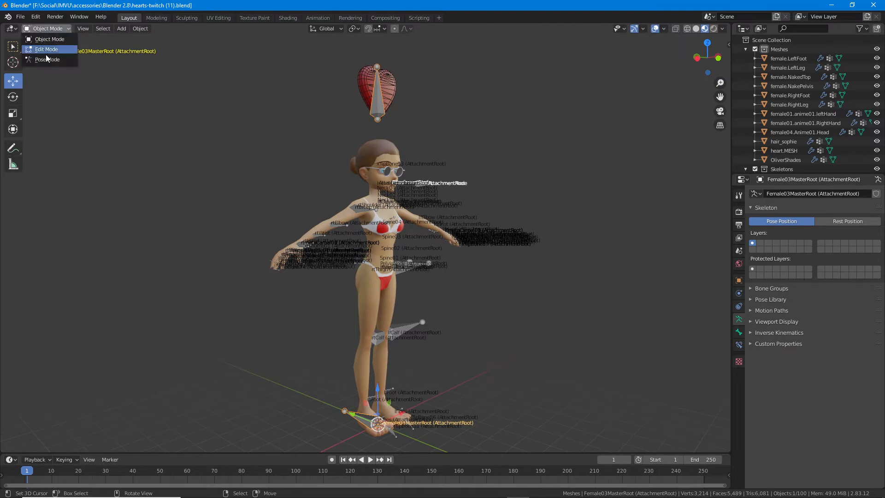
left_click(47, 60)
left_click(362, 417)
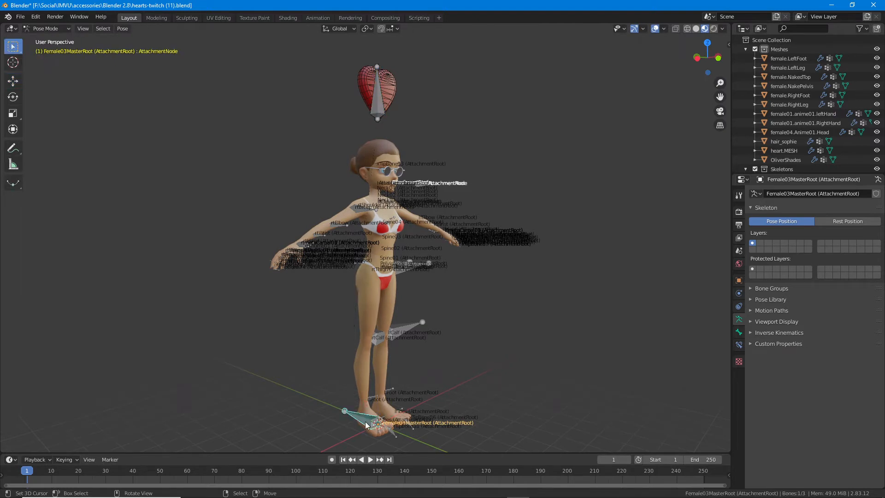
key("g")
right_click(345, 408)
left_click(355, 419)
key("g")
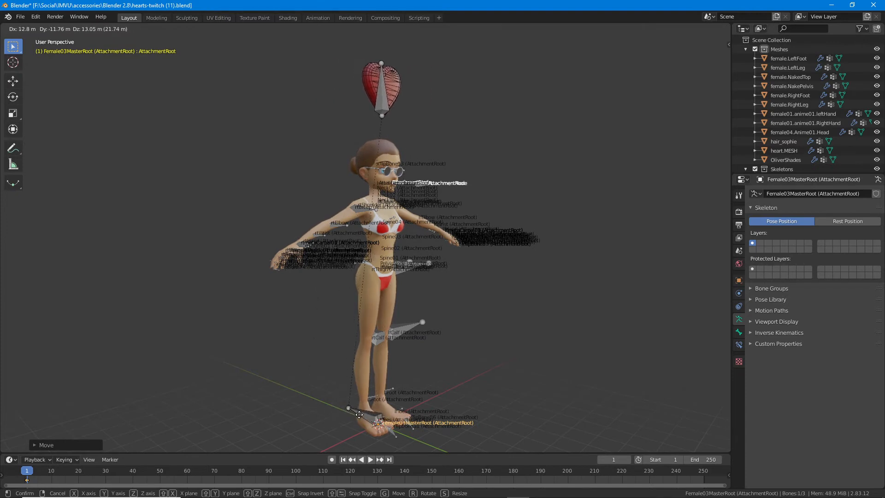
left_click(306, 414)
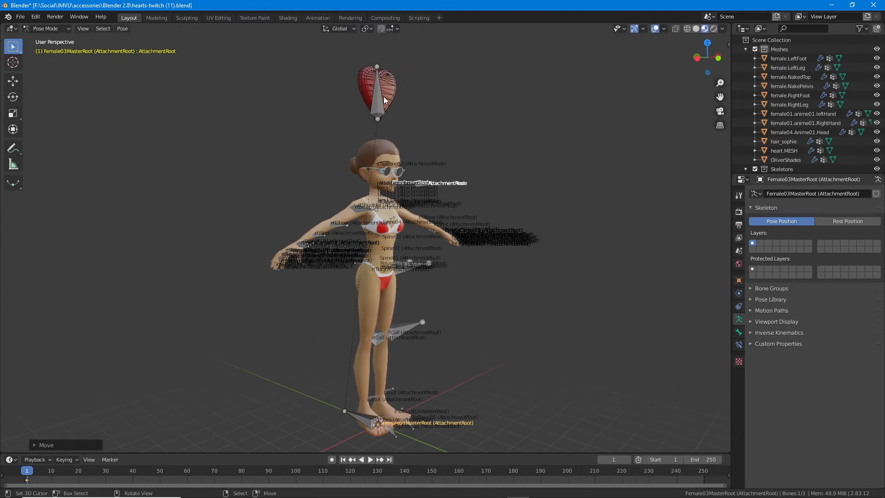
Return the armature to Object Mode, test-move it away from the avatar, and cancel the move
left_click(48, 29)
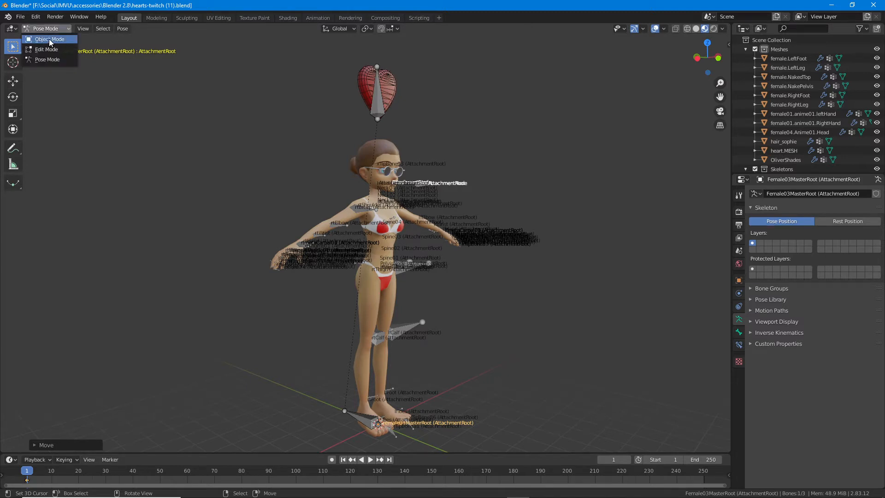
left_click(49, 39)
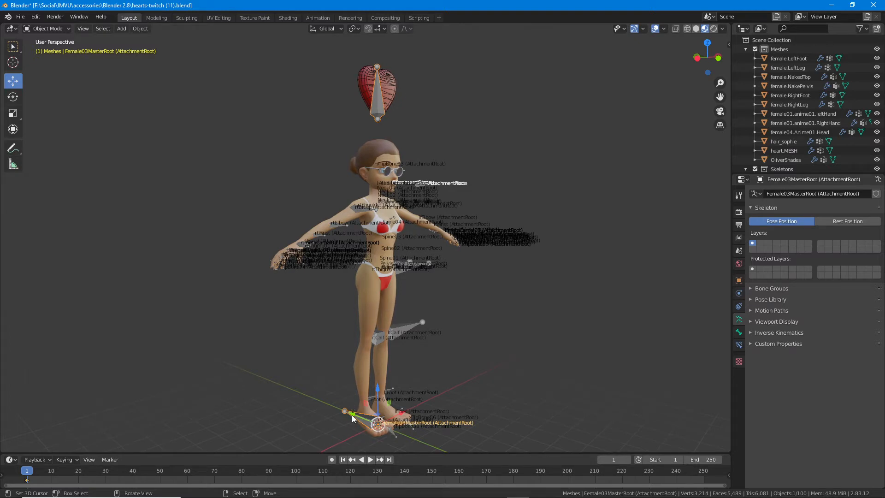
key("g")
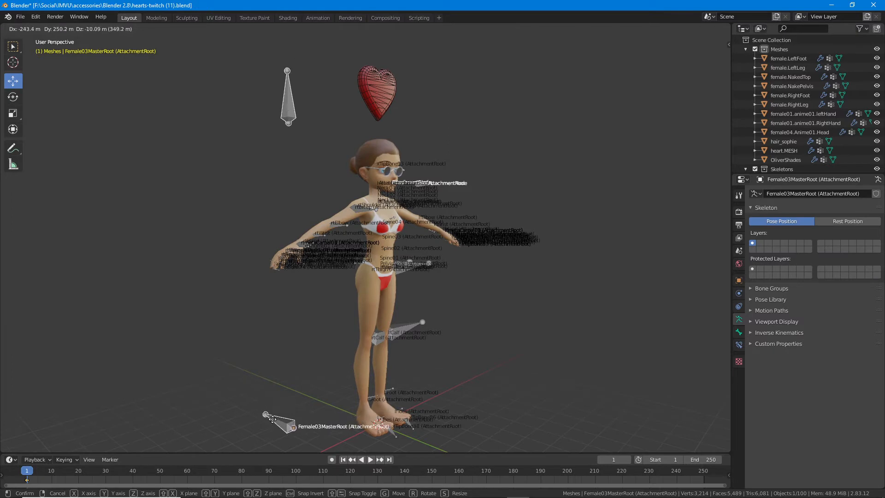
key("Escape")
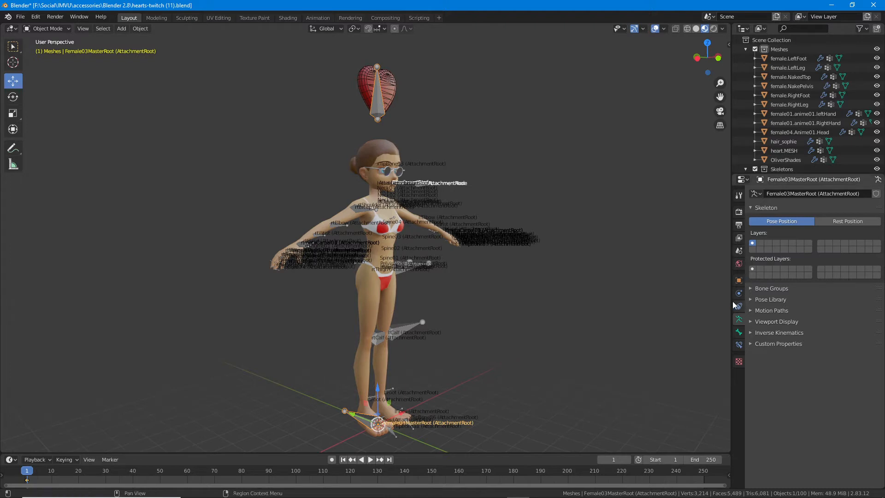
Review the heart mesh's Armature modifier and available modes, and compare them with the modes offered for the armature
left_click(396, 82)
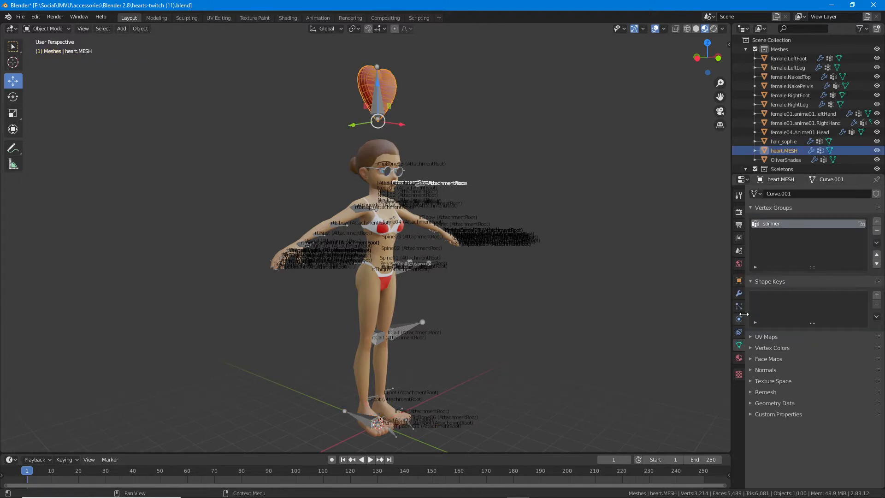
left_click(739, 293)
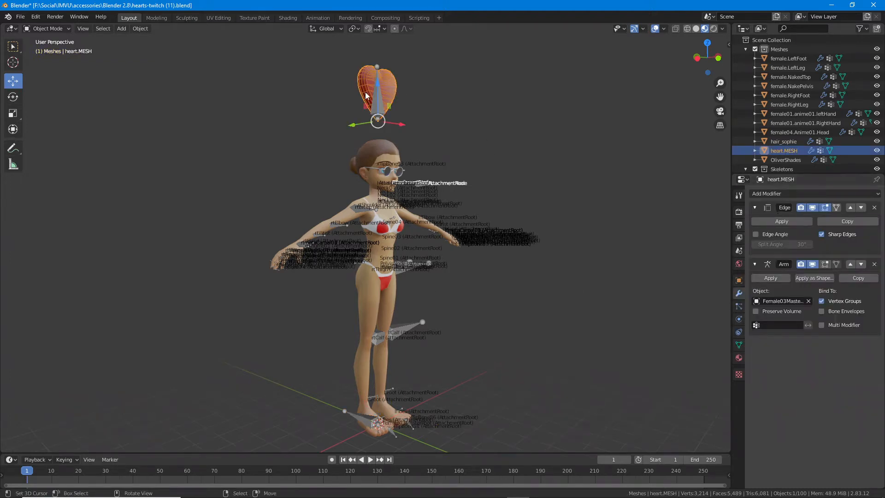
left_click(47, 29)
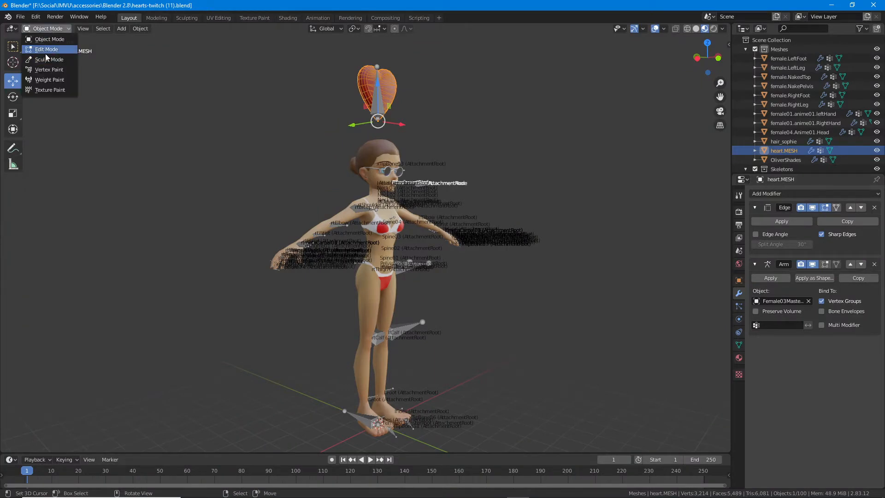
left_click(378, 111)
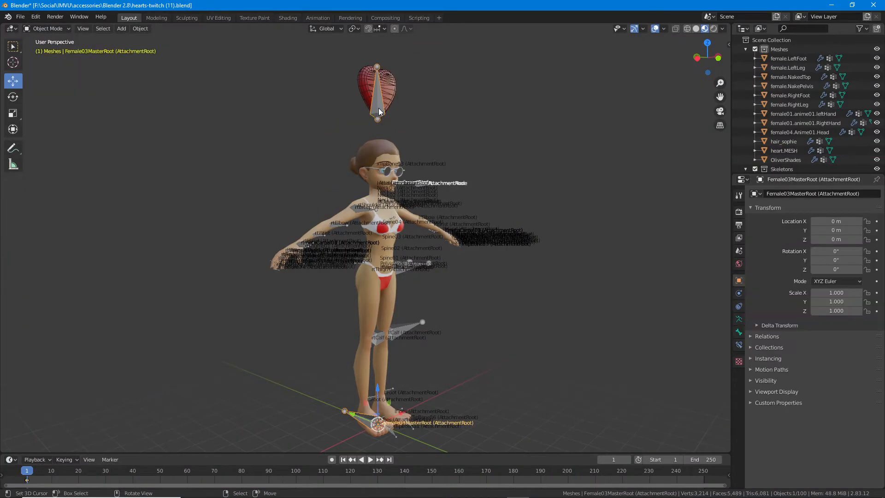
left_click(43, 29)
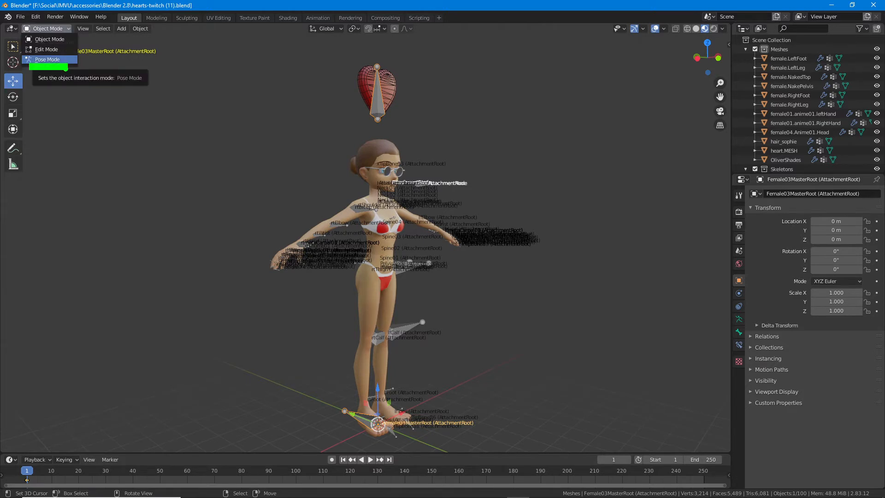
key("Escape")
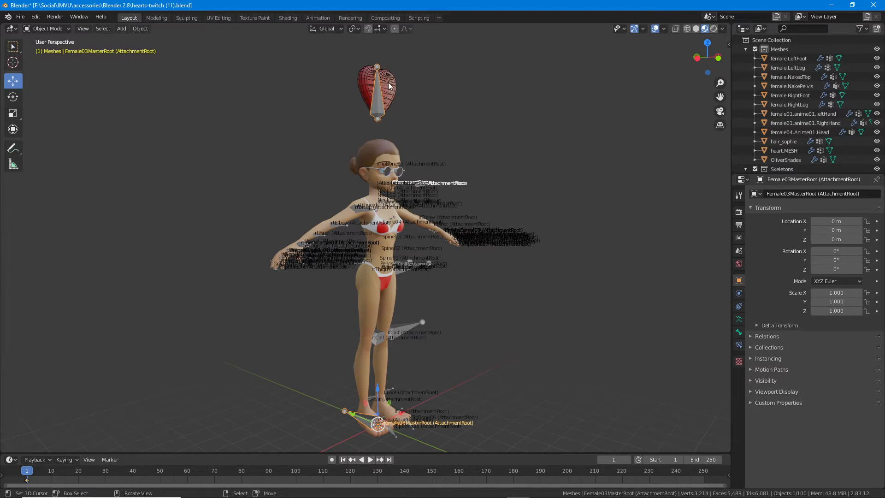
left_click(382, 96)
left_click(378, 103)
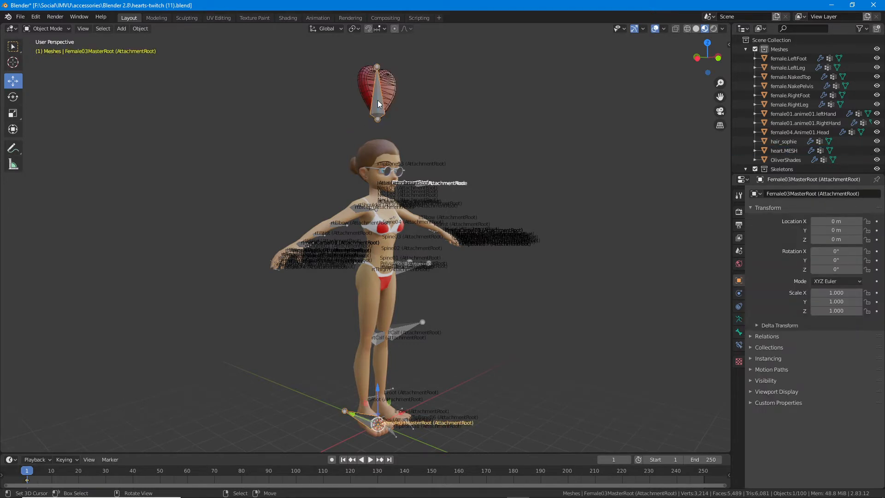
Select the heart mesh together with the Female03MasterRoot armature and parent the heart to it with the Object option
left_click(391, 79)
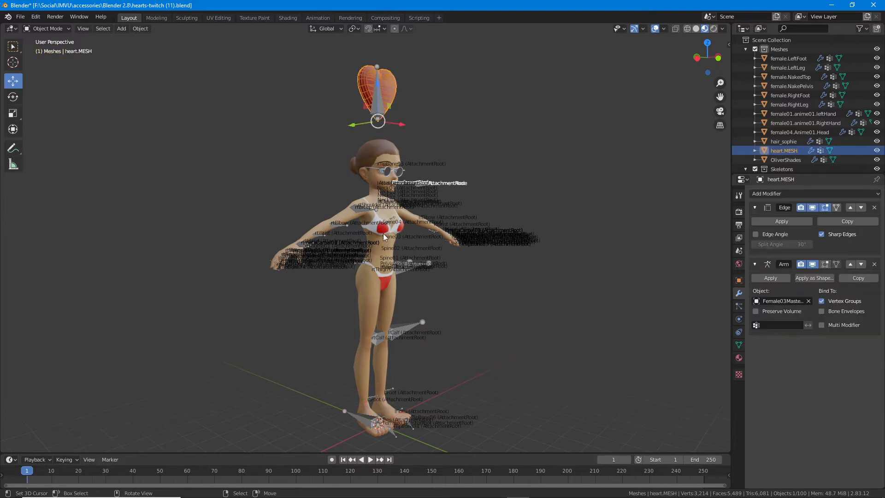
left_click(377, 109, "shift")
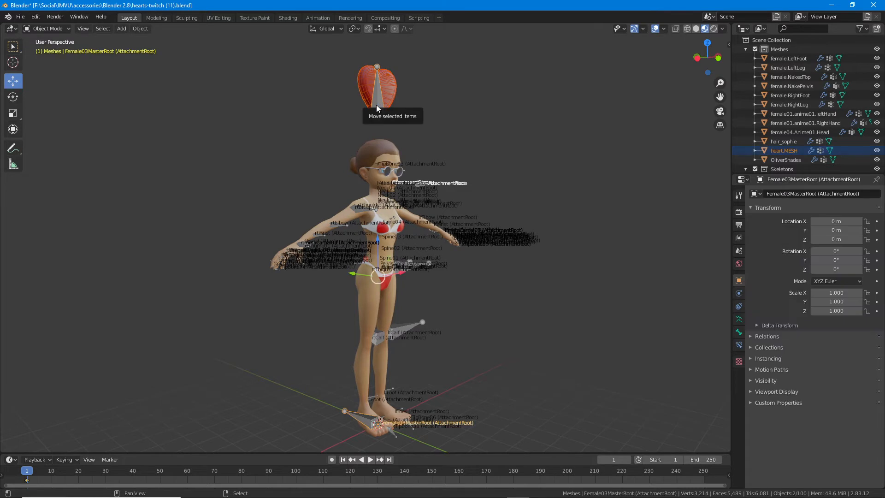
left_click(142, 28)
mouse_move(154, 153)
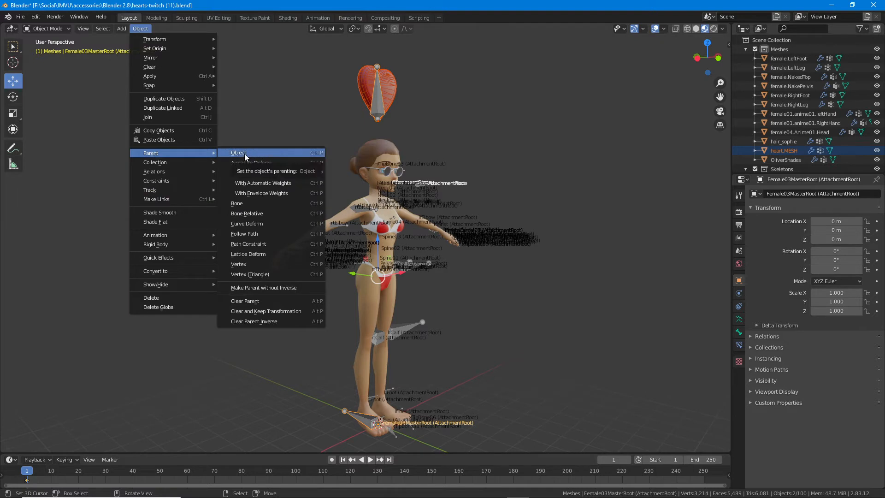
left_click_drag(230, 162, 249, 160)
left_click_drag(144, 162, 167, 162)
left_click_drag(133, 39, 165, 40)
key("Escape")
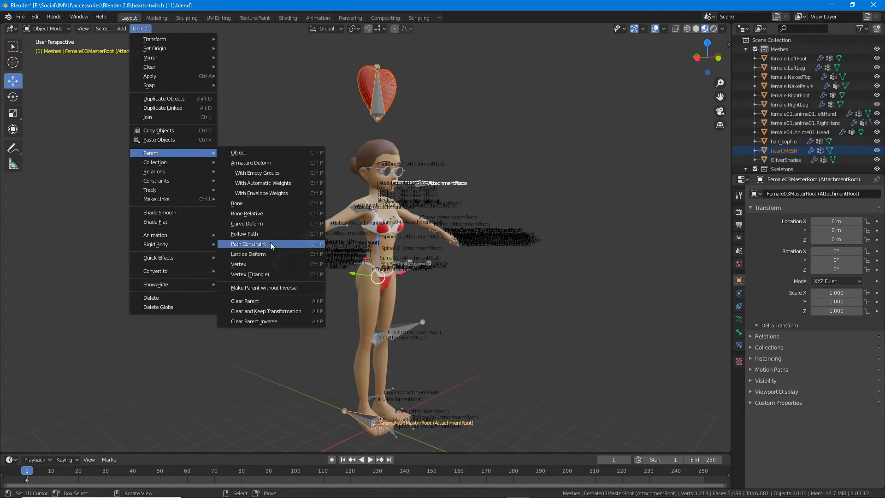
left_click(244, 154)
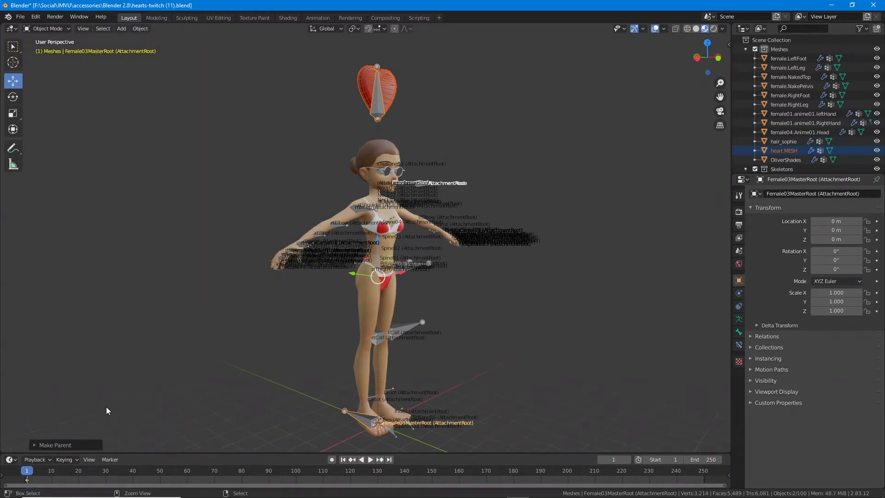
Set the Make Parent operation to type Object with Keep Transform enabled
mouse_move(26, 428)
left_mouse_down()
mouse_move(74, 467)
mouse_move(33, 425)
left_mouse_up()
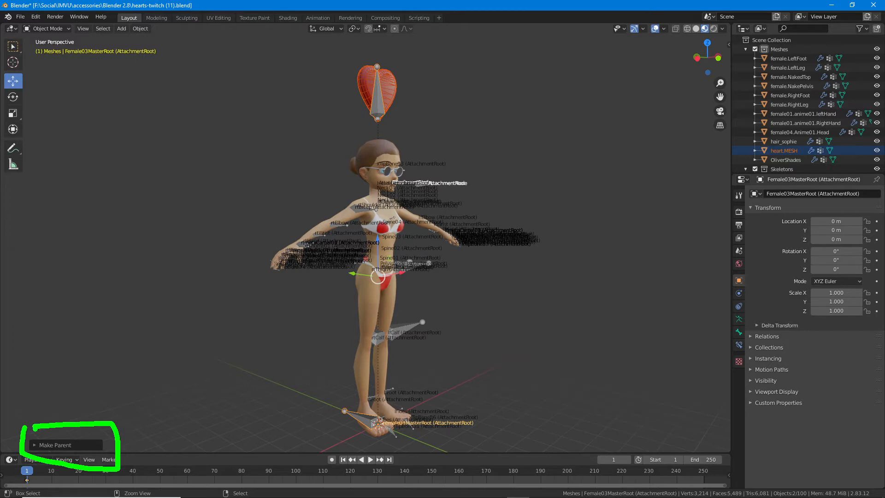
key("Escape")
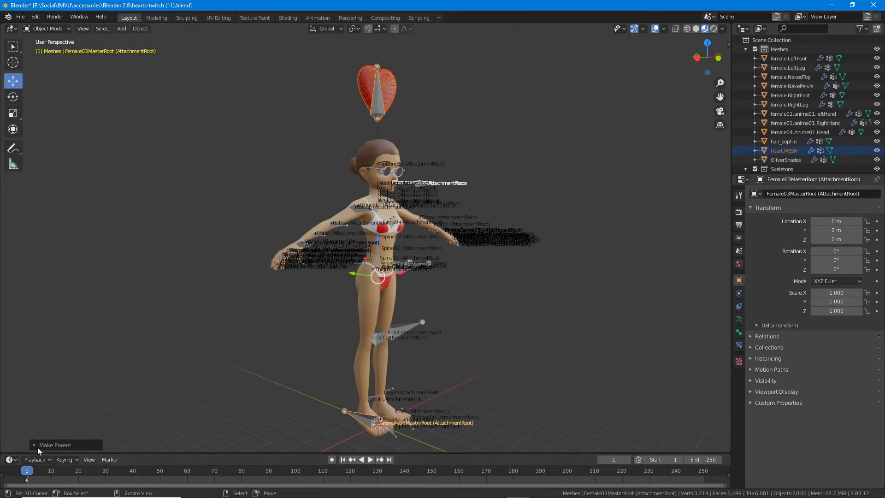
left_click(35, 445)
left_click(111, 433)
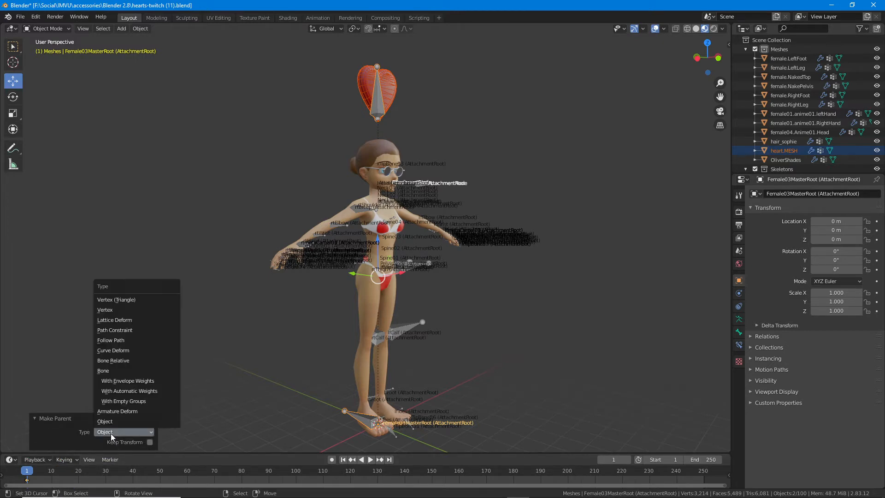
left_click(112, 422)
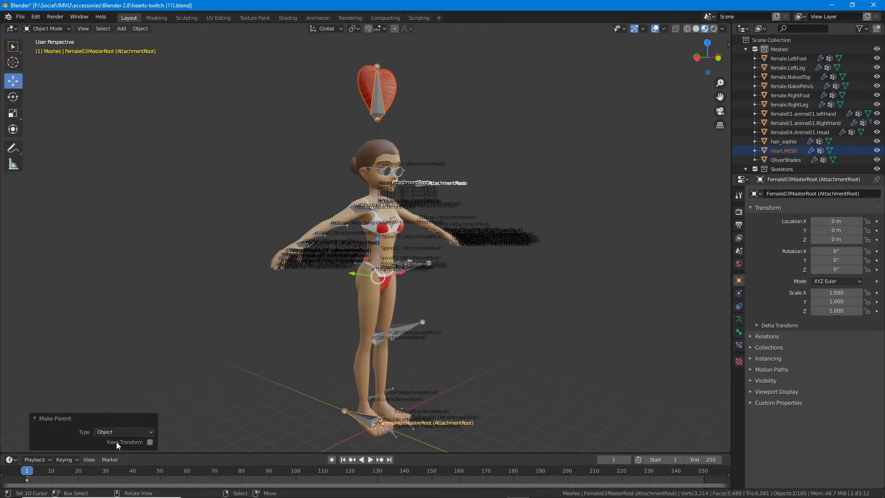
left_click(149, 442)
left_click_drag(96, 453, 166, 453)
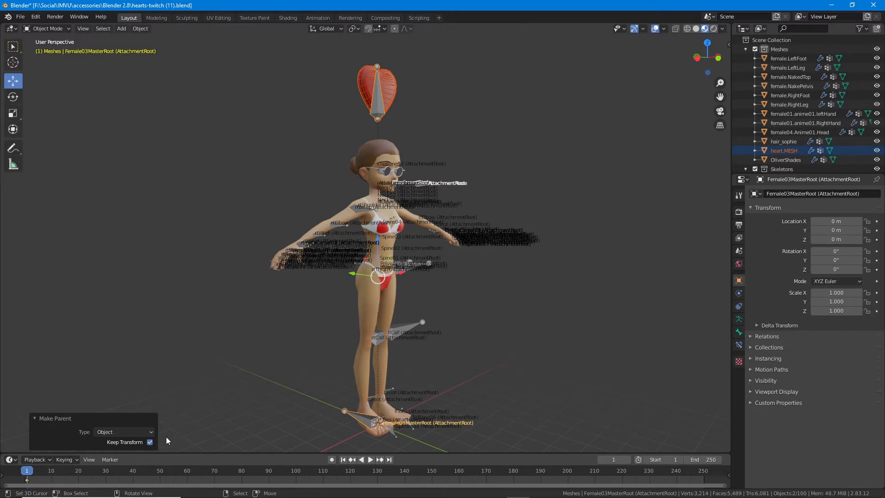
Test the parenting by trial-moving the heart mesh and the Female03MasterRoot armature, cancelling both moves
left_click(349, 415)
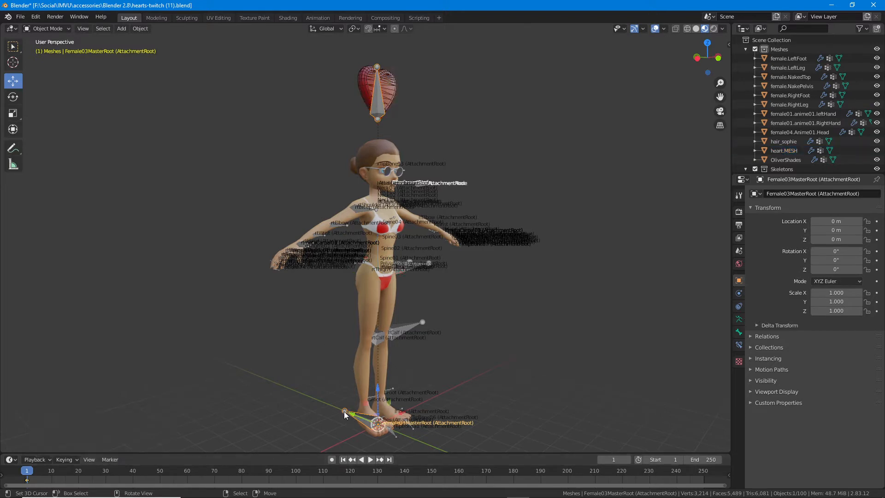
right_click(376, 121)
key("g")
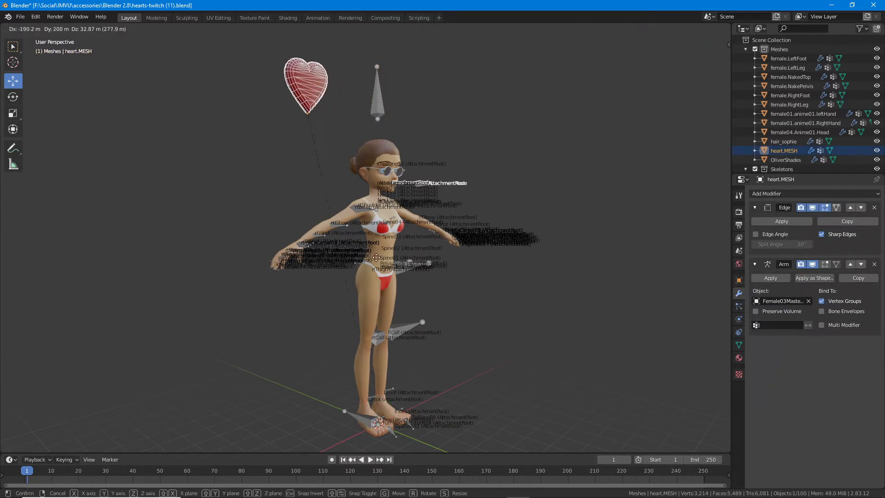
key("Escape")
right_click(375, 109)
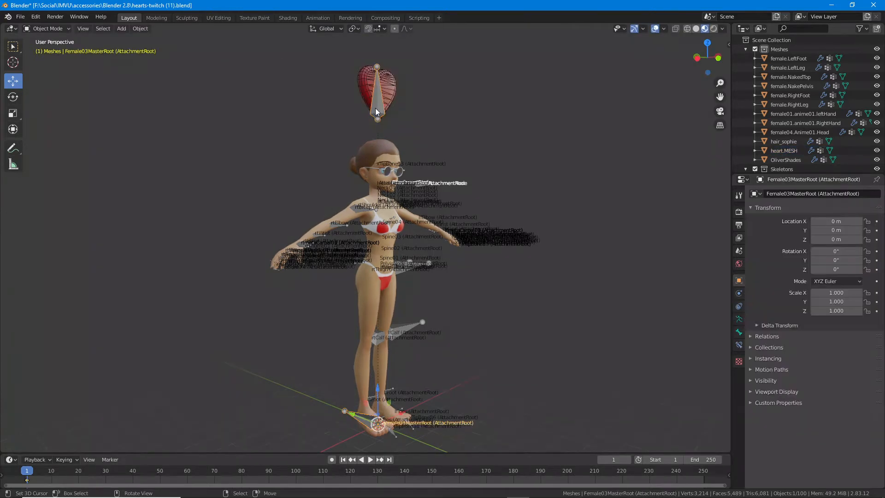
key("g")
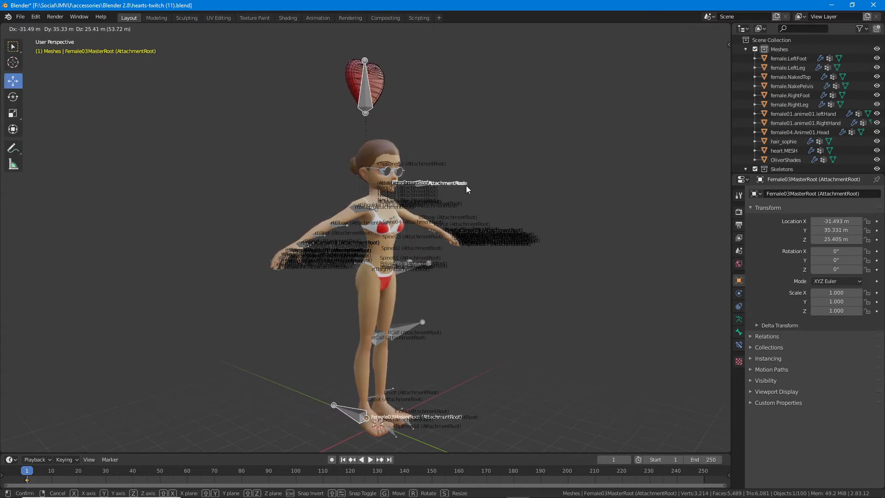
key("Escape")
Put the Female03MasterRoot armature into Pose Mode and select its AttachmentRoot bone at the feet
mouse_move(483, 269)
middle_mouse_down()
mouse_move(369, 266)
mouse_move(472, 268)
middle_mouse_up()
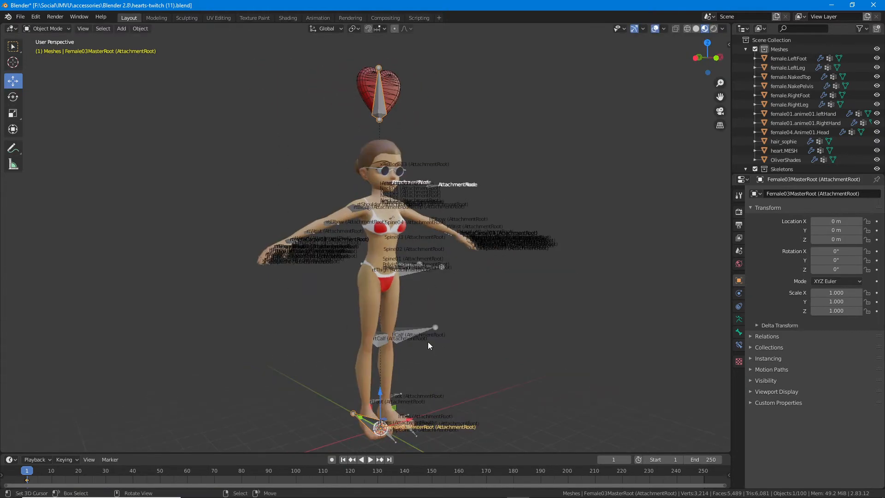
left_click(44, 28)
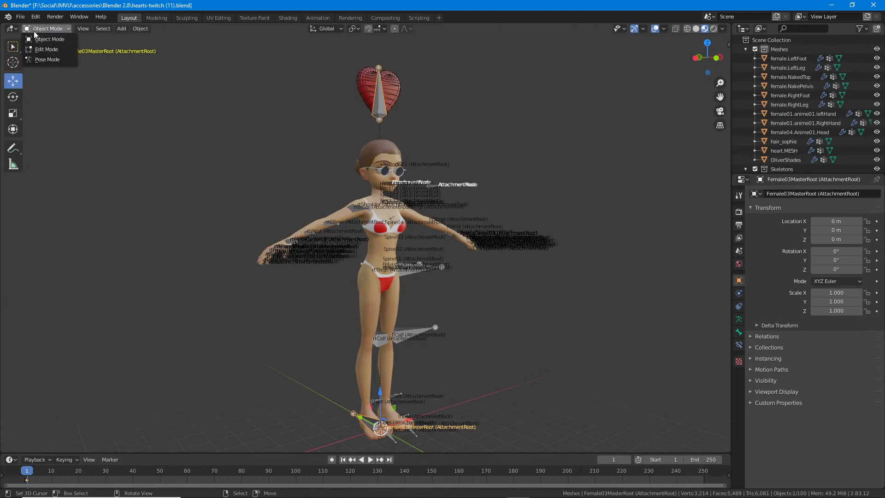
left_click(42, 60)
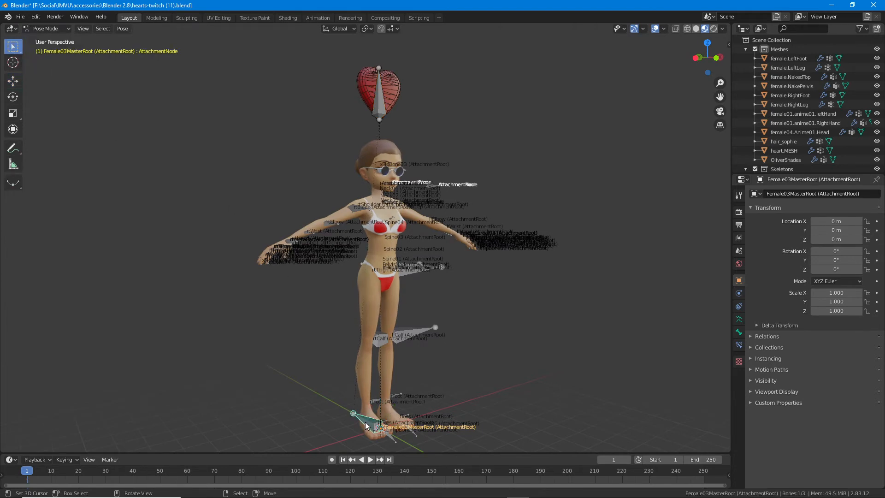
left_click_drag(367, 425, 322, 409)
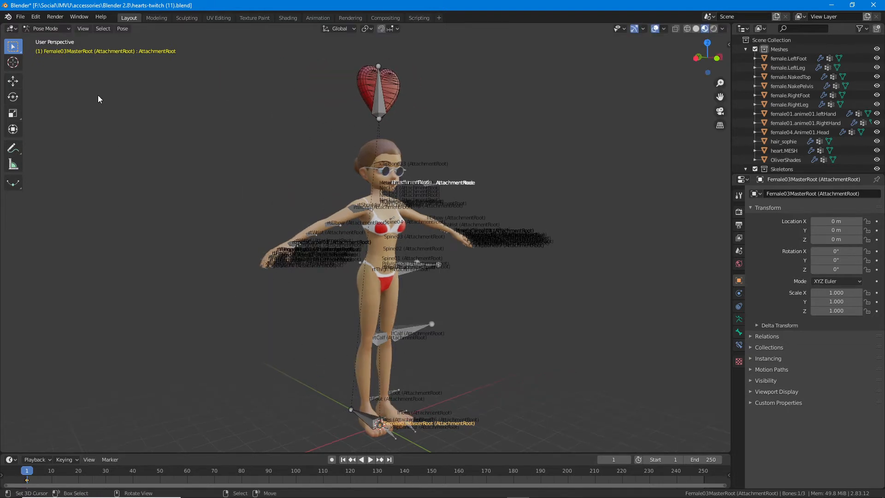
Save the current Blender file under its existing name
left_click(17, 18)
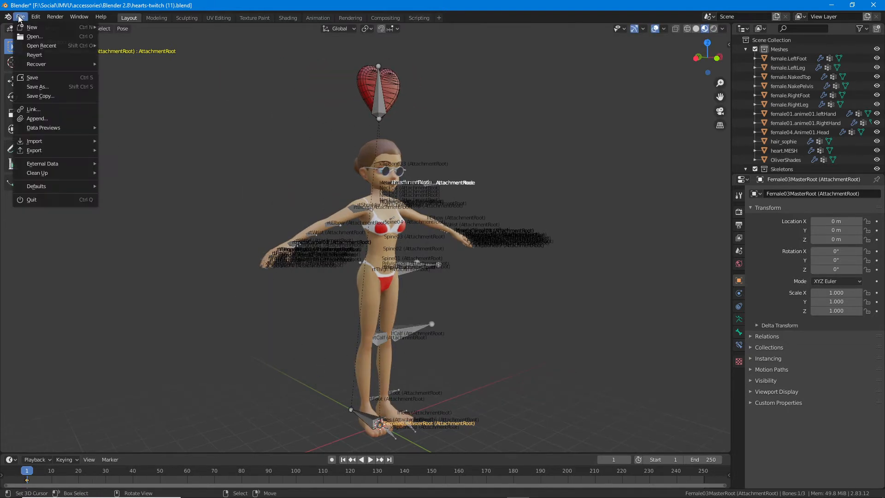
left_click(37, 77)
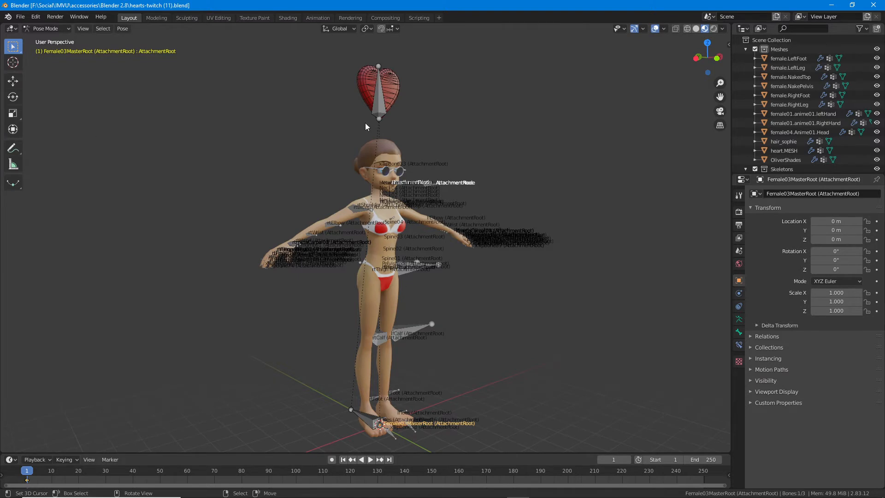
middle_click_drag(365, 122, 379, 112)
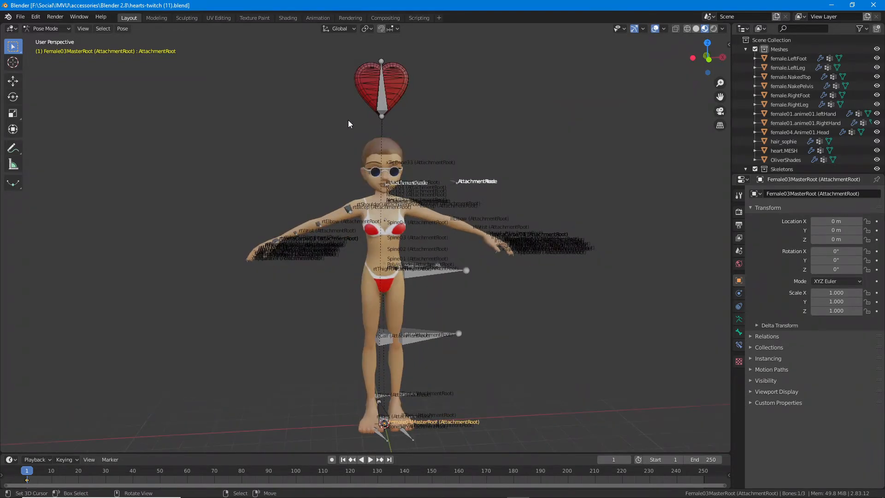
middle_click_drag(390, 195, 279, 372)
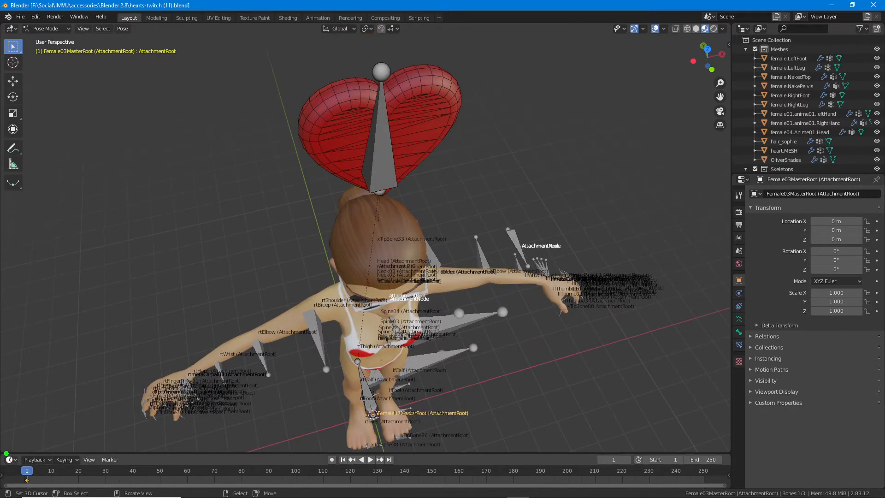
mouse_move(25, 447)
left_mouse_down()
mouse_move(5, 474)
mouse_move(22, 445)
left_mouse_up()
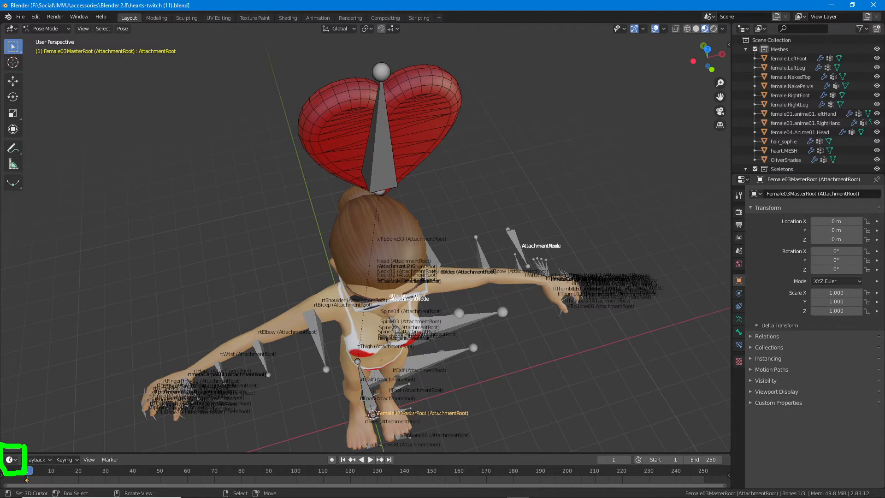
left_click_drag(306, 25, 342, 28)
mouse_move(318, 60)
left_mouse_down()
mouse_move(318, 32)
mouse_move(330, 46)
left_mouse_up()
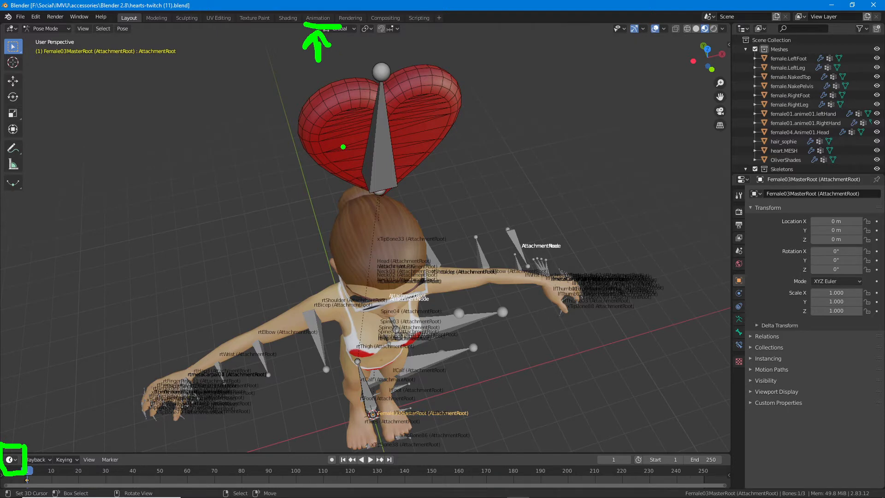
key("Escape")
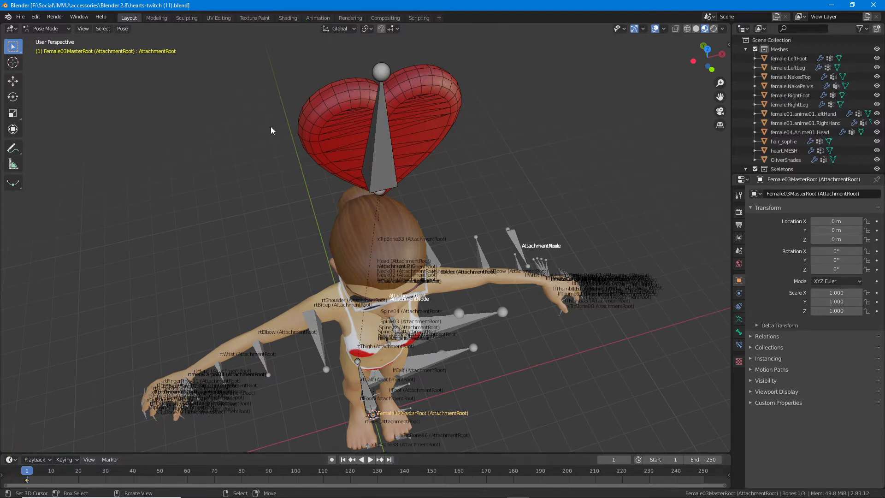
Look at the Animation workspace and return to the Layout workspace
left_click(316, 19)
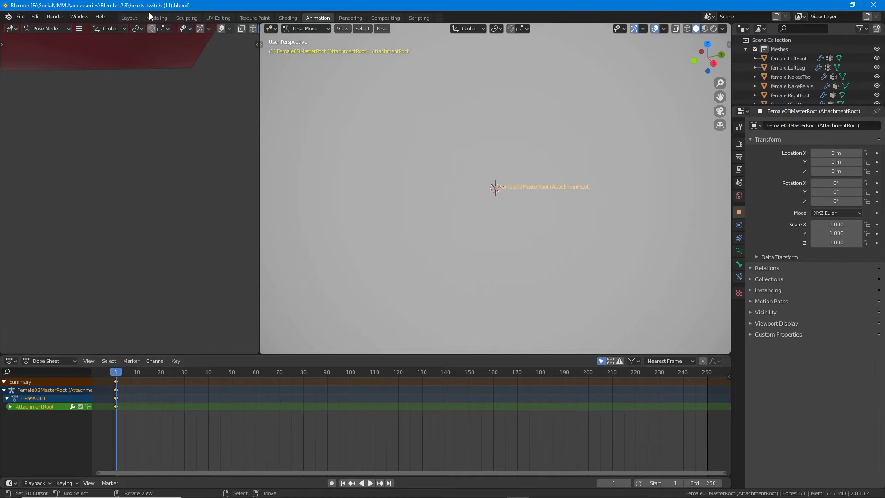
scroll(430, 182, "down", 5)
scroll(432, 181, "down", 5)
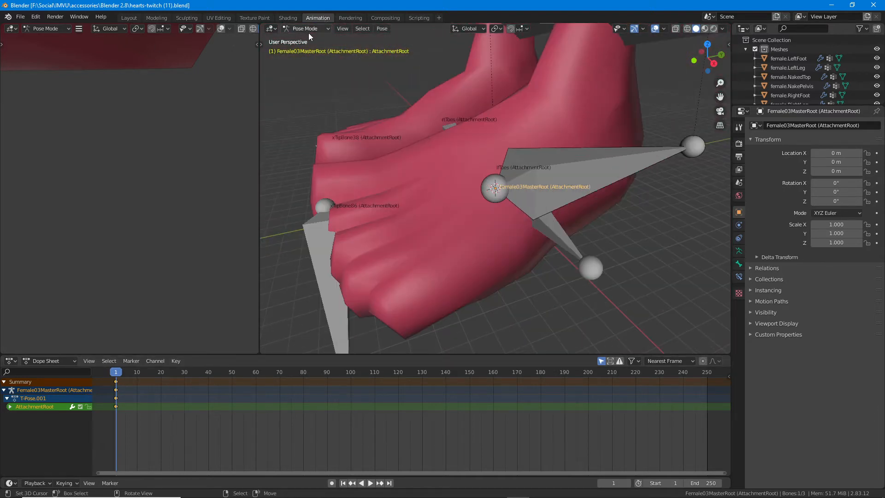
left_click(129, 18)
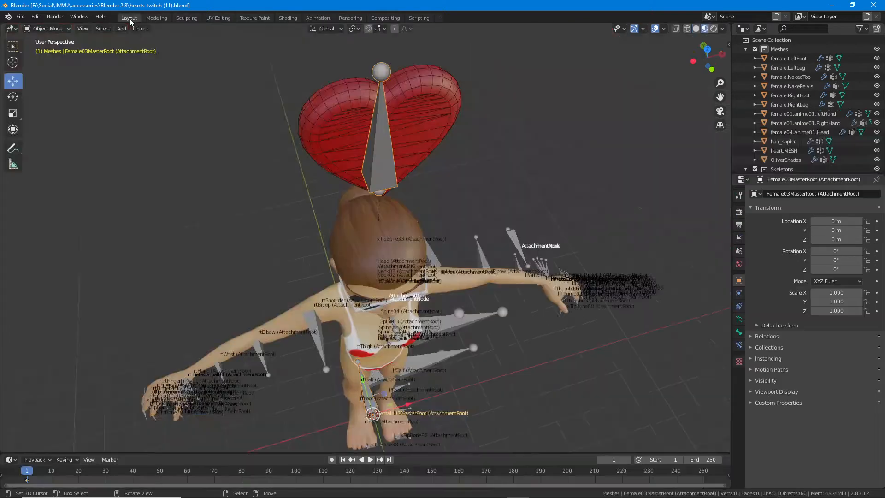
Change the timeline area below the 3D viewport to the Dope Sheet editor
left_click(12, 460)
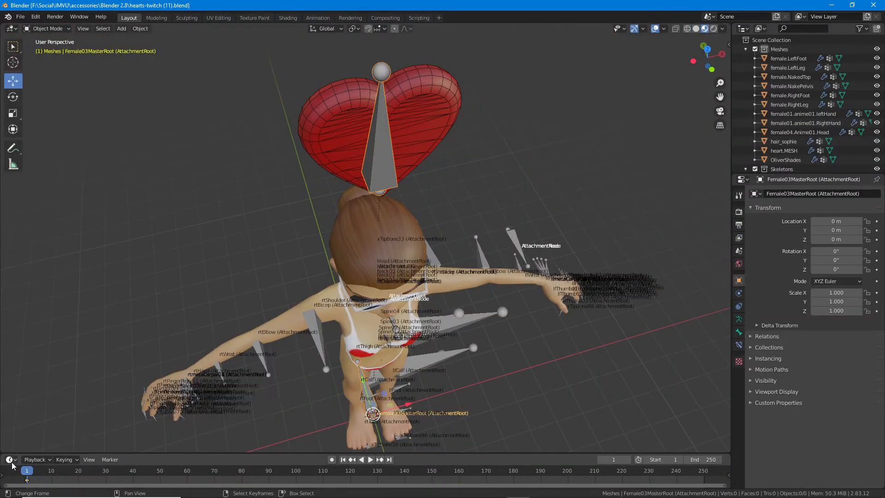
key("ctrl+2")
mouse_move(23, 449)
left_mouse_down()
mouse_move(11, 471)
mouse_move(14, 448)
left_mouse_up()
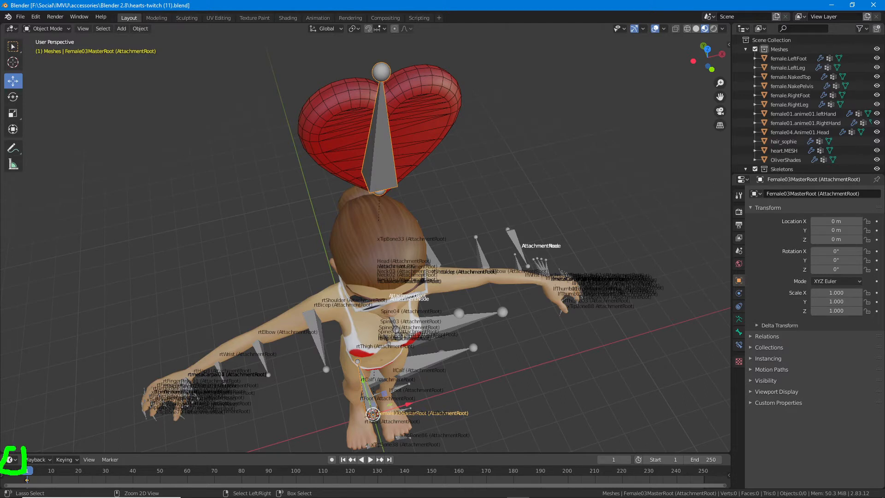
left_click_drag(53, 475, 387, 488)
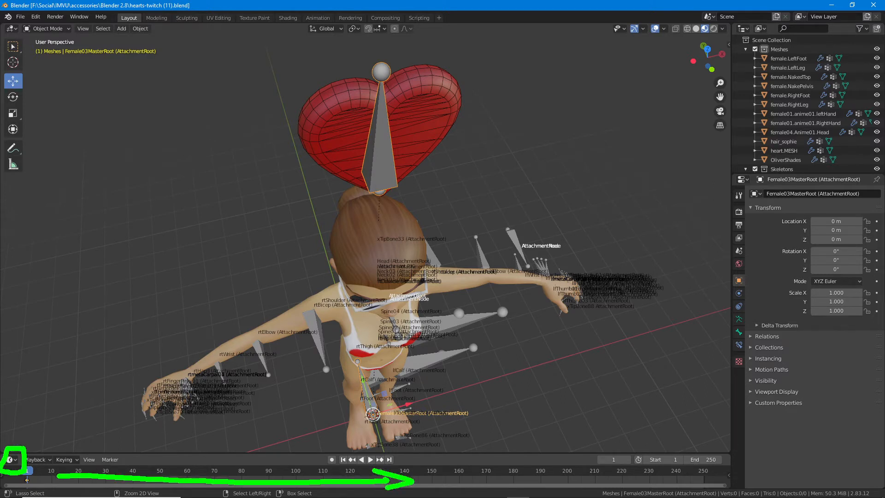
key("Escape")
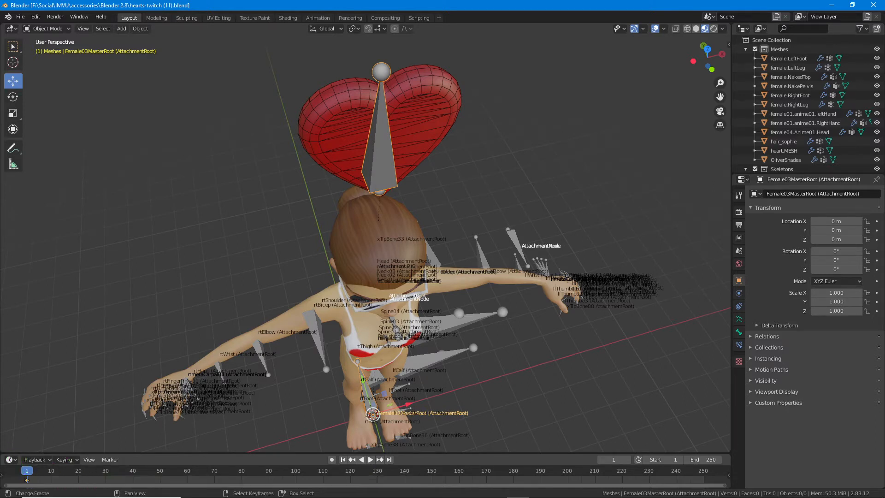
left_click(14, 460)
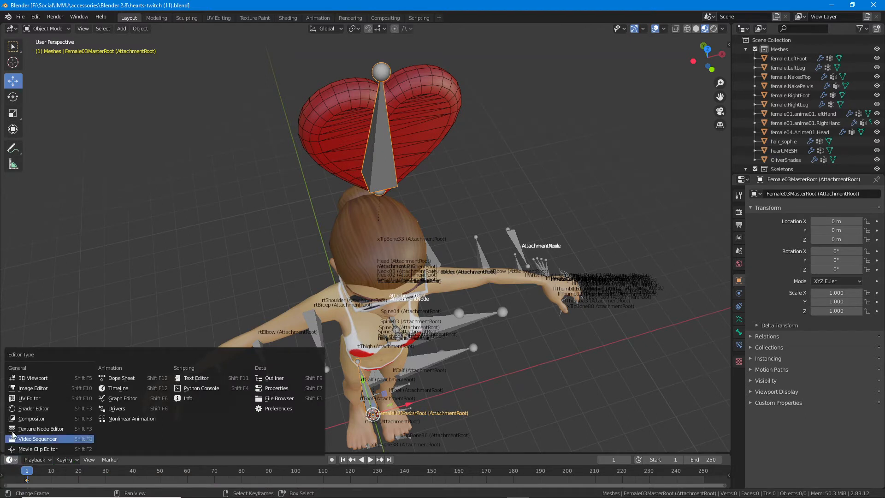
key("ctrl+2")
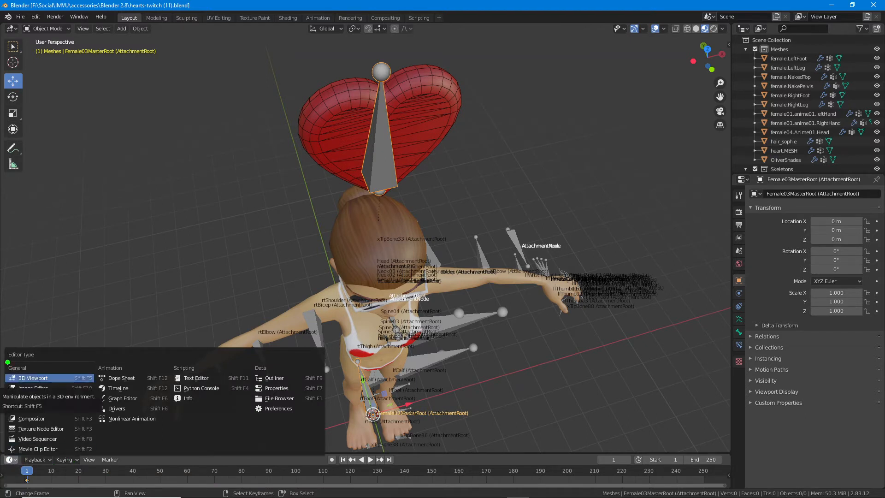
left_click_drag(7, 362, 46, 362)
left_click_drag(95, 384, 142, 387)
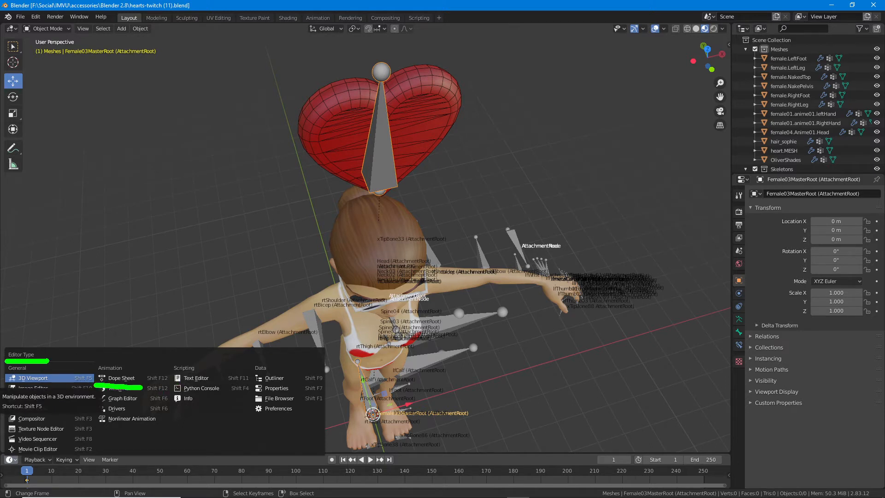
key("Escape")
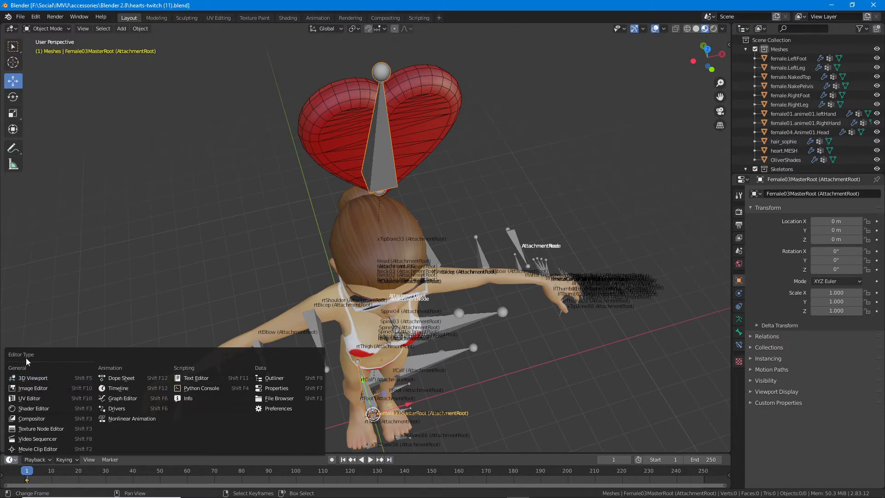
left_click(121, 378)
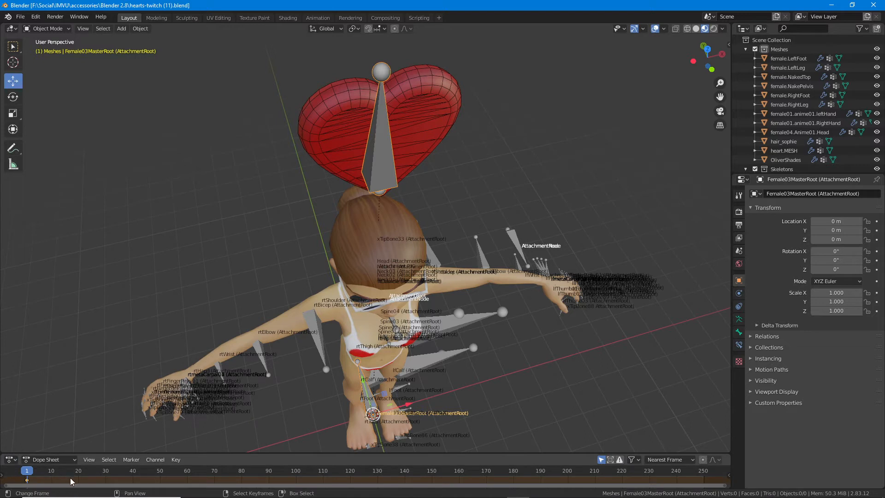
Set the Dope Sheet's mode to Action Editor
key("ctrl+2")
mouse_move(140, 478)
left_mouse_down()
mouse_move(335, 476)
mouse_move(329, 483)
left_mouse_up()
left_click_drag(155, 470, 152, 485)
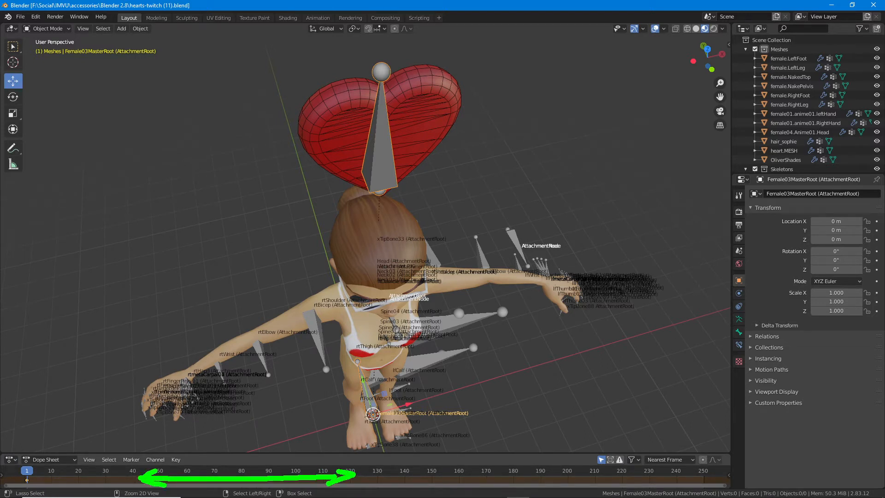
left_click_drag(29, 469, 77, 470)
key("ctrl+2")
left_click(60, 460)
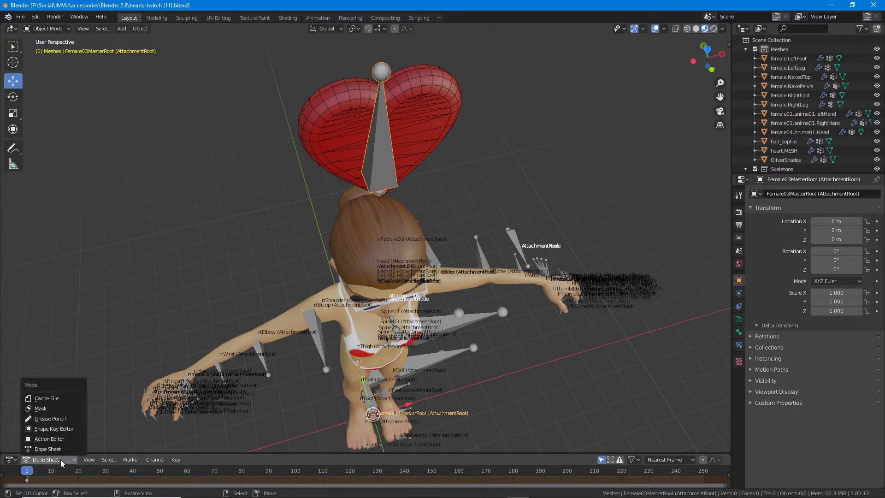
left_click(56, 439)
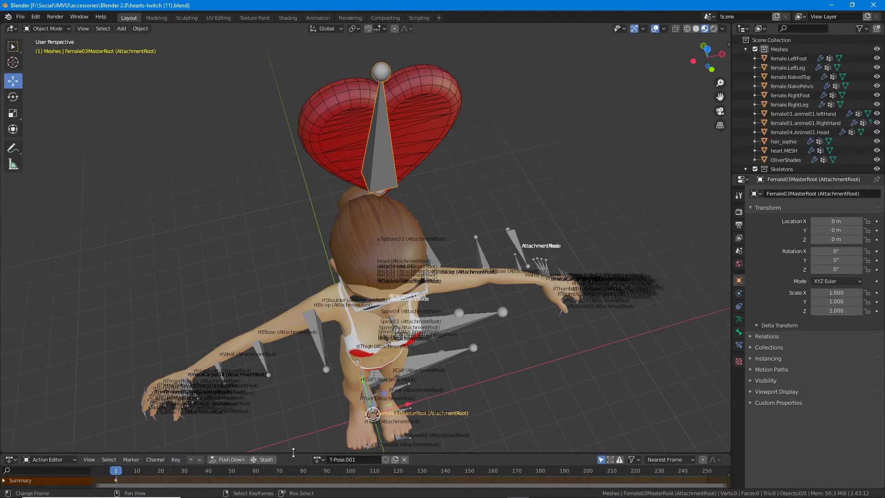
Enlarge the Action Editor area upward and expand its Summary channel
key("ctrl+2")
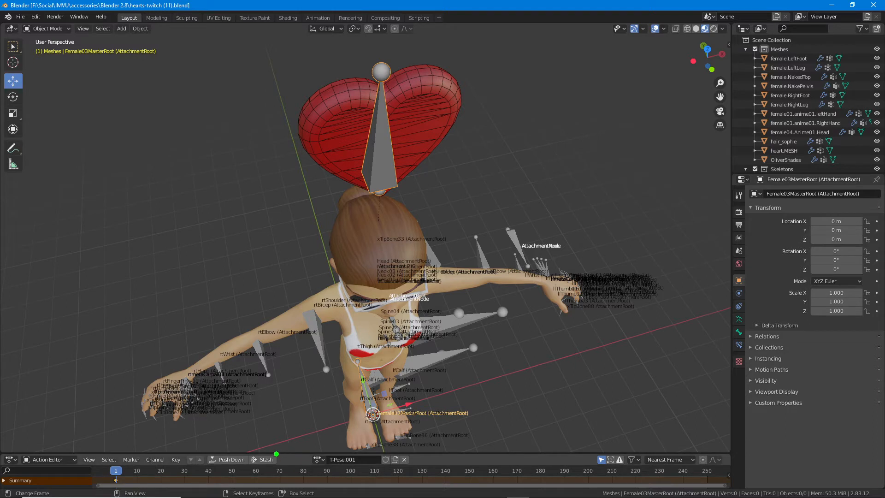
left_click_drag(276, 453, 511, 456)
mouse_move(286, 446)
left_mouse_down()
mouse_move(272, 454)
mouse_move(289, 461)
mouse_move(298, 425)
left_mouse_up()
key("Escape")
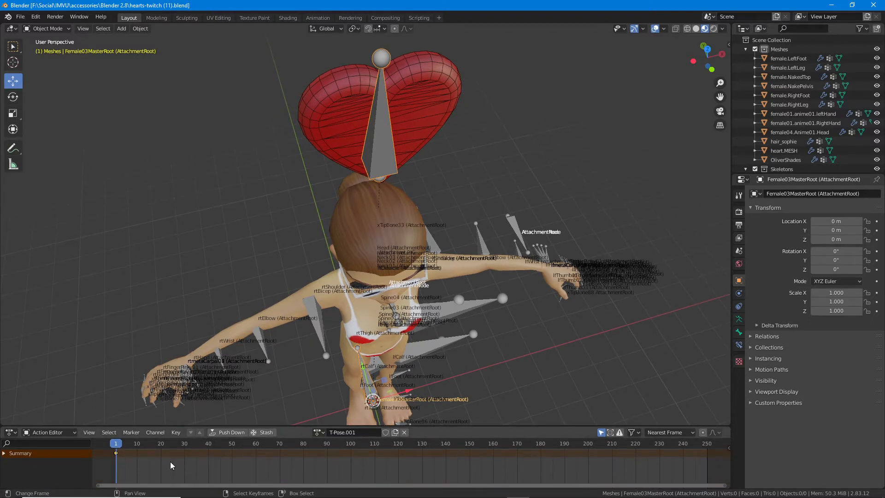
left_click(4, 454)
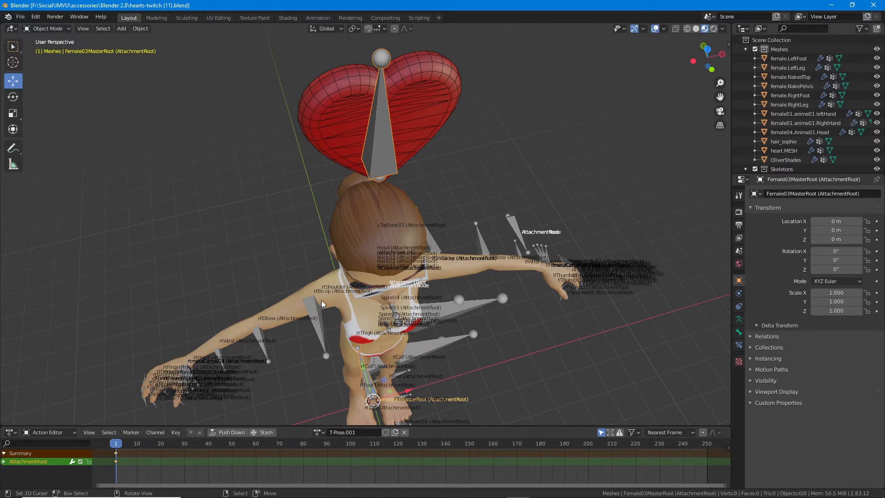
Select the armature through the bone in the heart, switch it to Pose Mode and select all of its bones
middle_click_drag(324, 318, 370, 274)
left_click(56, 27)
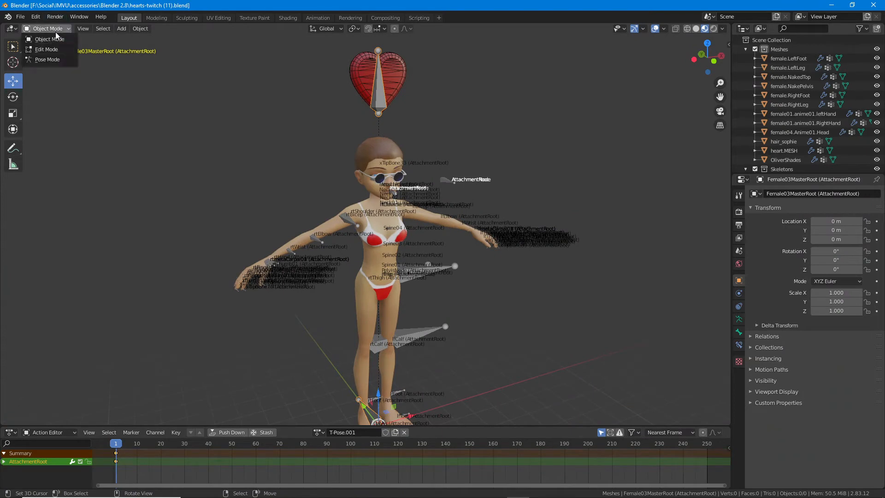
left_click(379, 83)
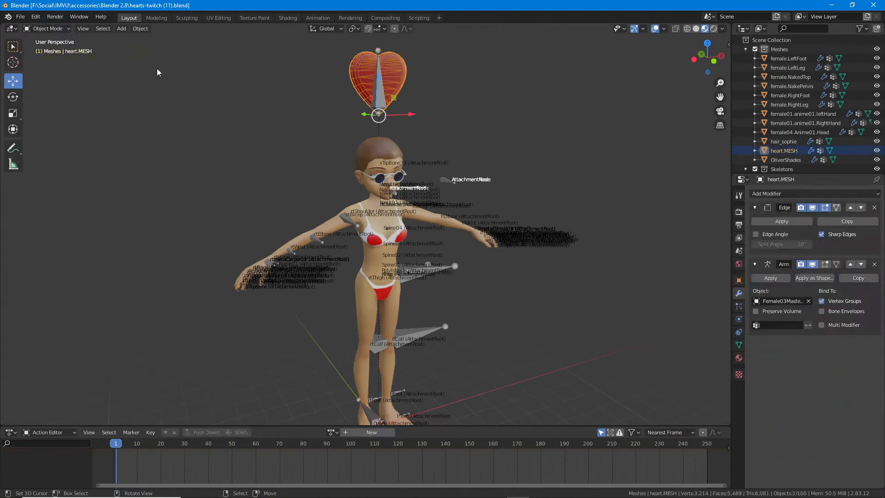
left_click(379, 59)
left_click(38, 29)
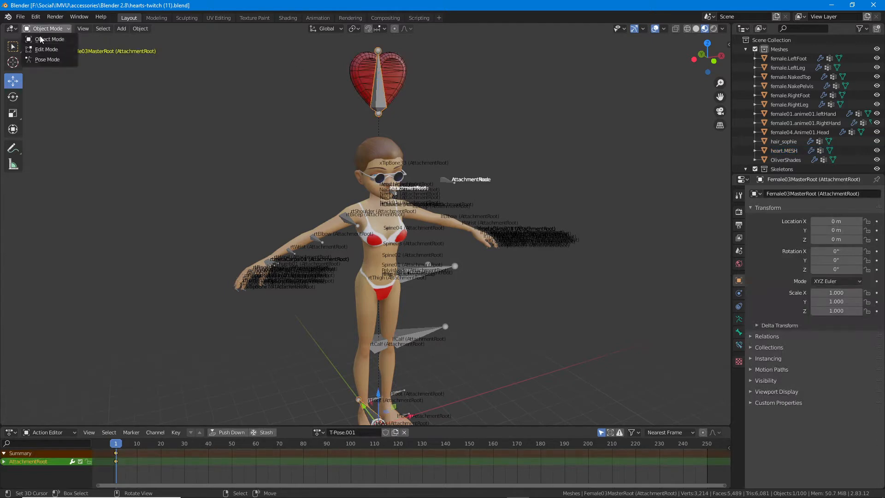
left_click(41, 59)
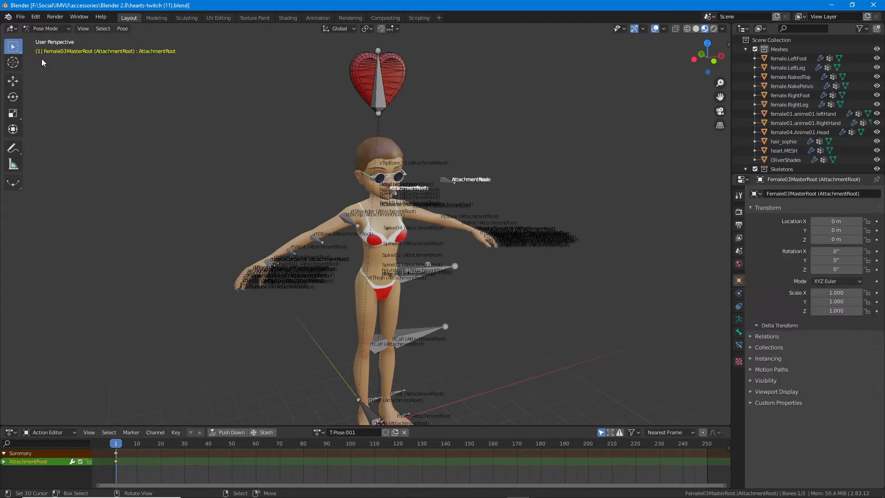
left_click(103, 31)
left_click(110, 39)
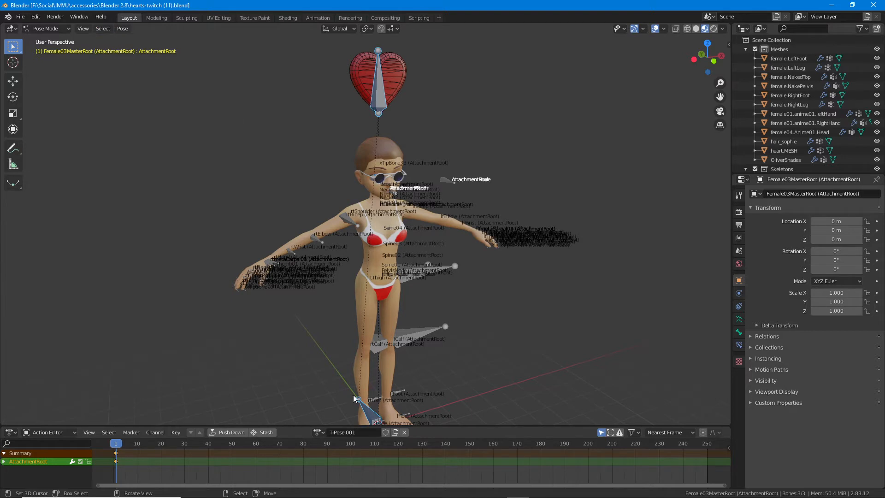
Insert a LocRot keyframe for all selected bones at frame 1
middle_click_drag(274, 367, 270, 346, "shift")
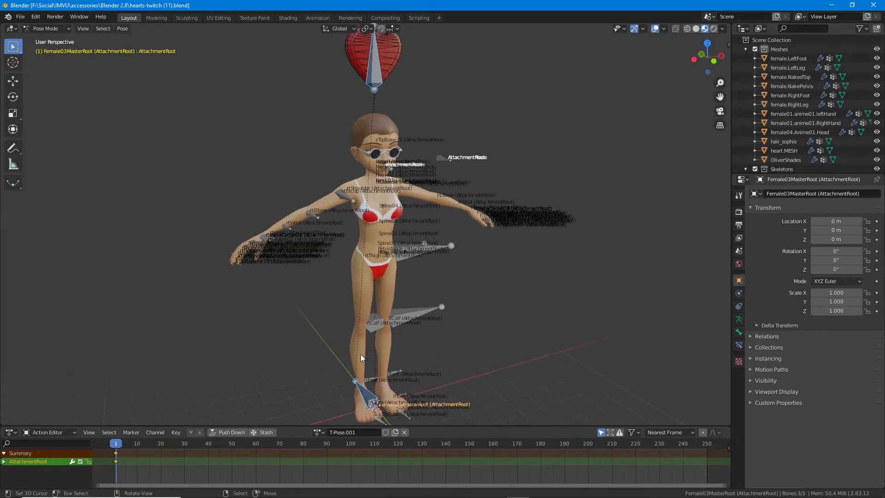
left_click(121, 29)
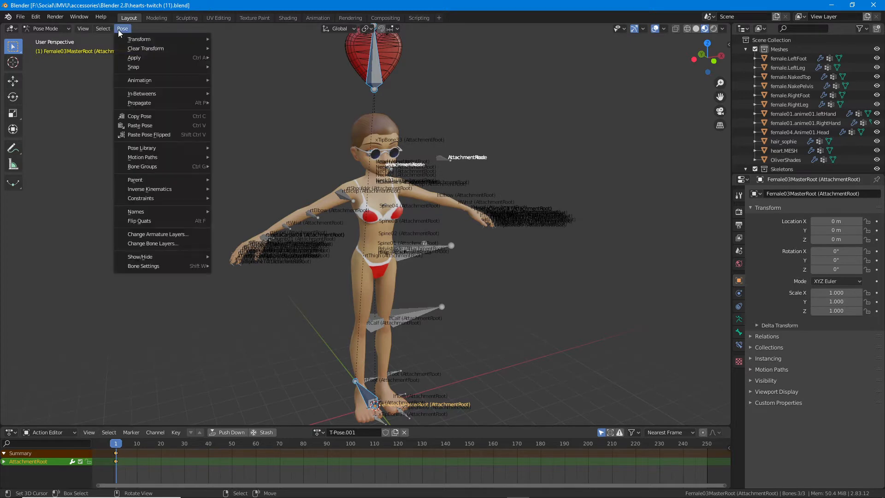
mouse_move(143, 81)
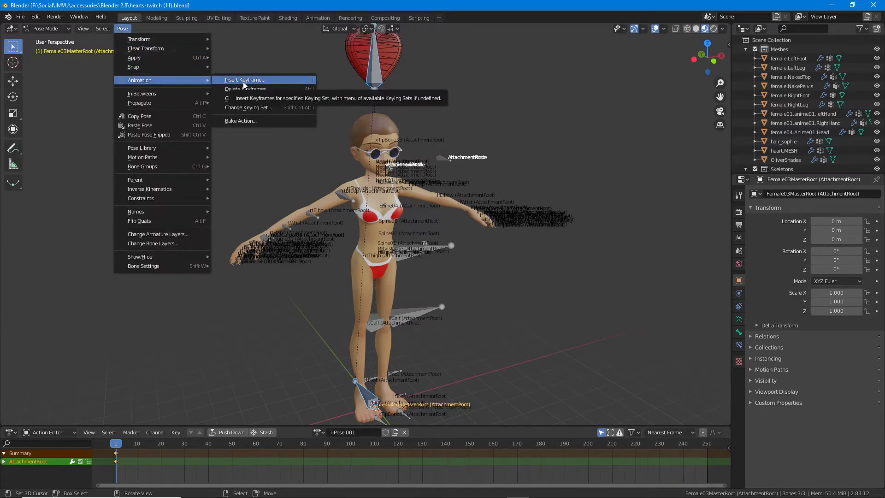
key("ctrl+2")
left_click_drag(213, 88, 318, 86)
left_click_drag(128, 87, 159, 88)
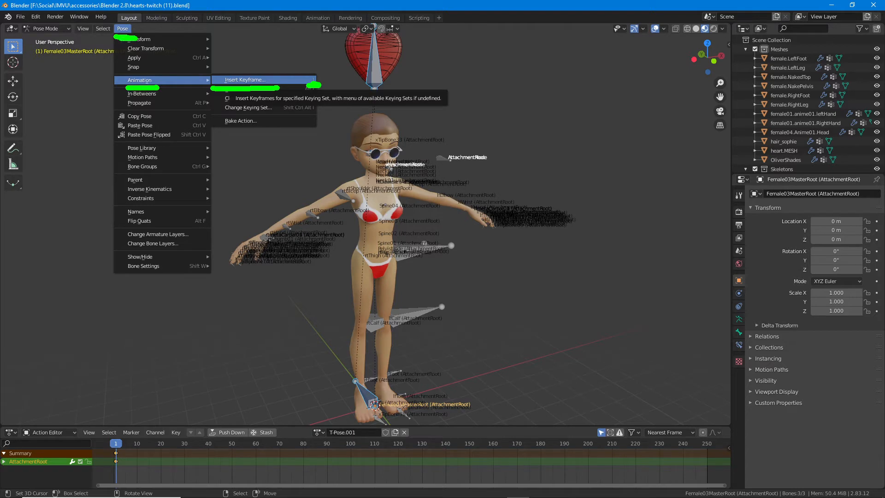
key("Escape")
mouse_move(163, 79)
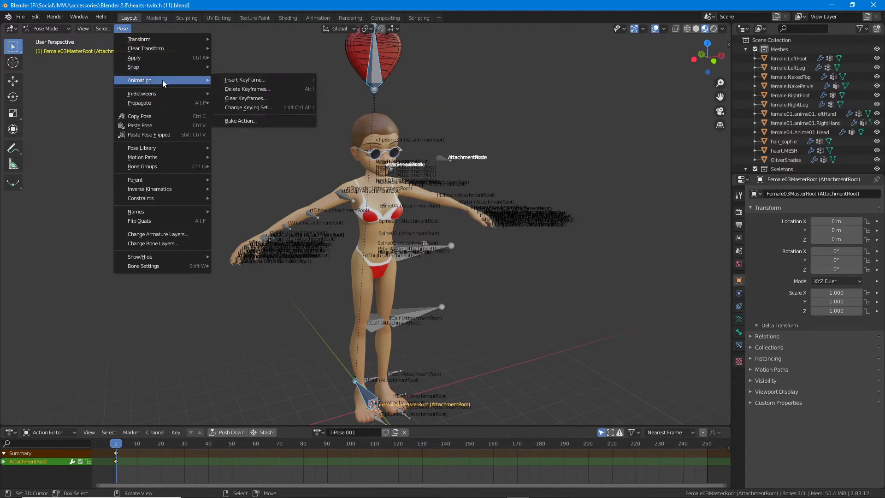
left_click(253, 80)
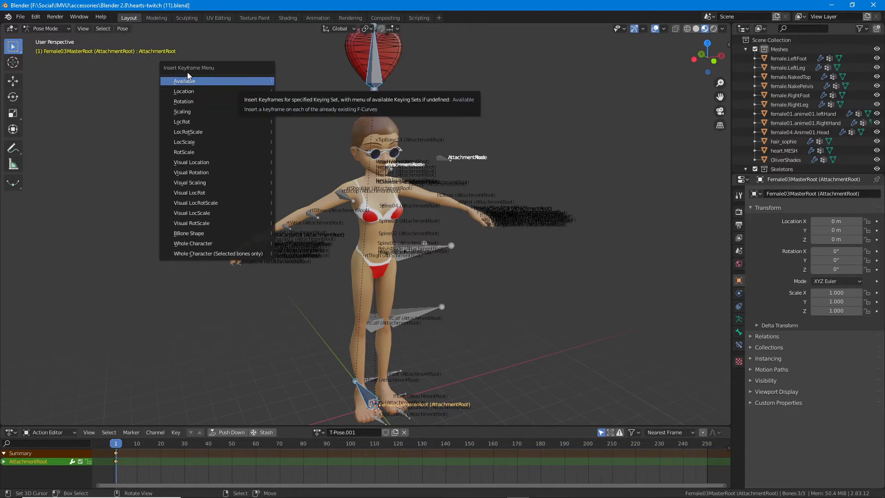
left_click_drag(165, 75, 222, 74)
key("Escape")
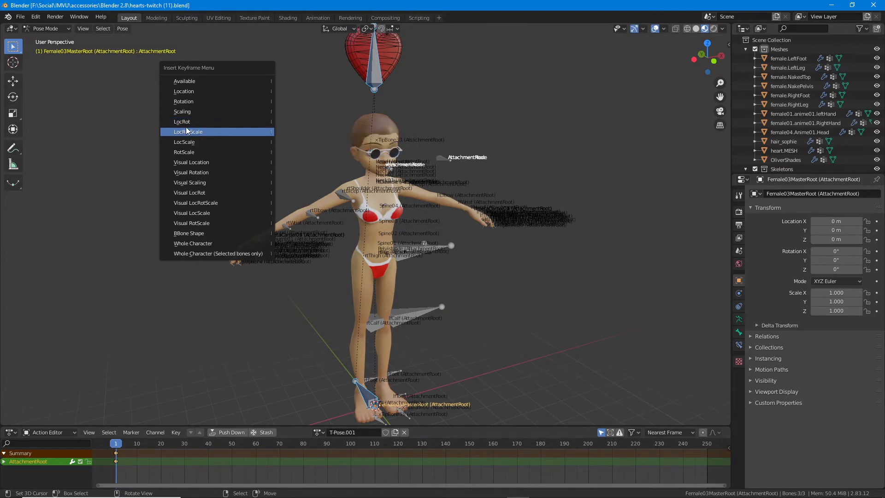
key("ctrl+2")
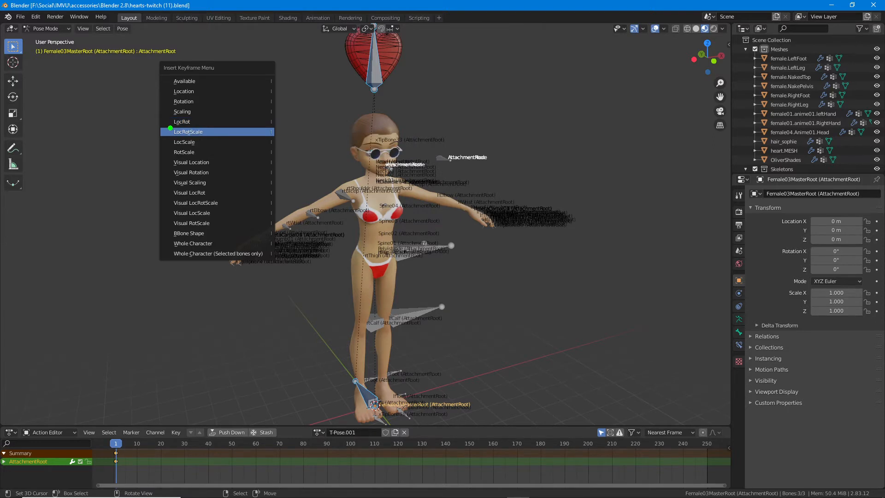
left_click(180, 122)
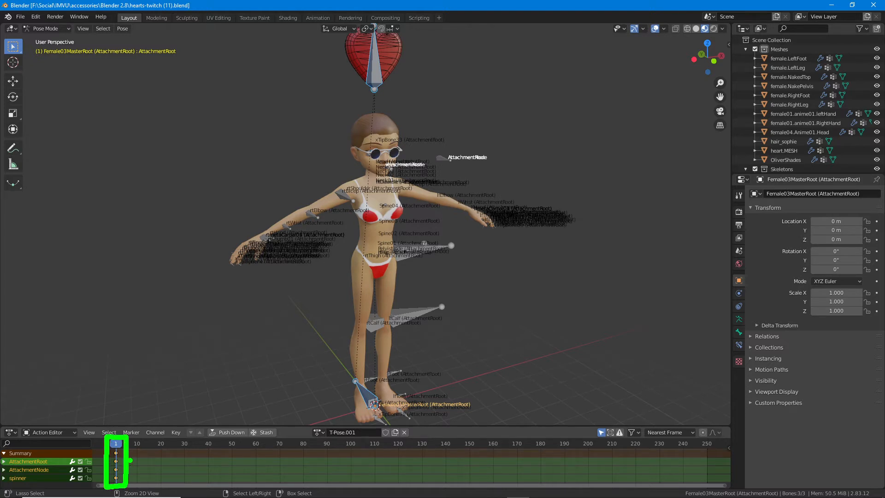
key("Escape")
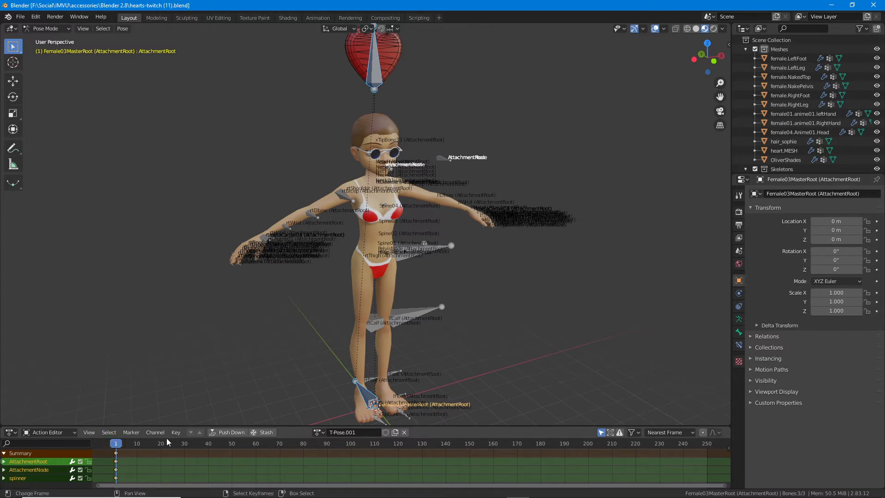
Make the Action Editor slightly taller and move the current frame to 60
left_click_drag(173, 424, 173, 419)
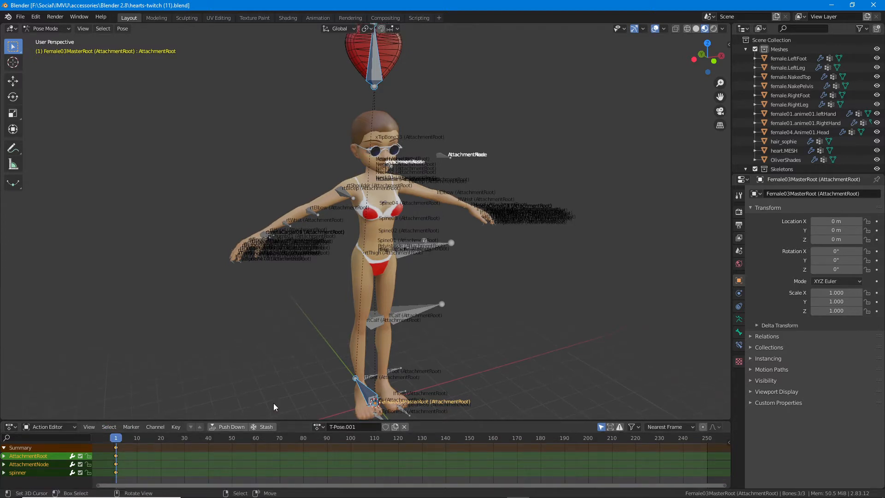
key("Right")
mouse_move(130, 438)
left_mouse_down()
mouse_move(251, 441)
mouse_move(116, 441)
left_mouse_up()
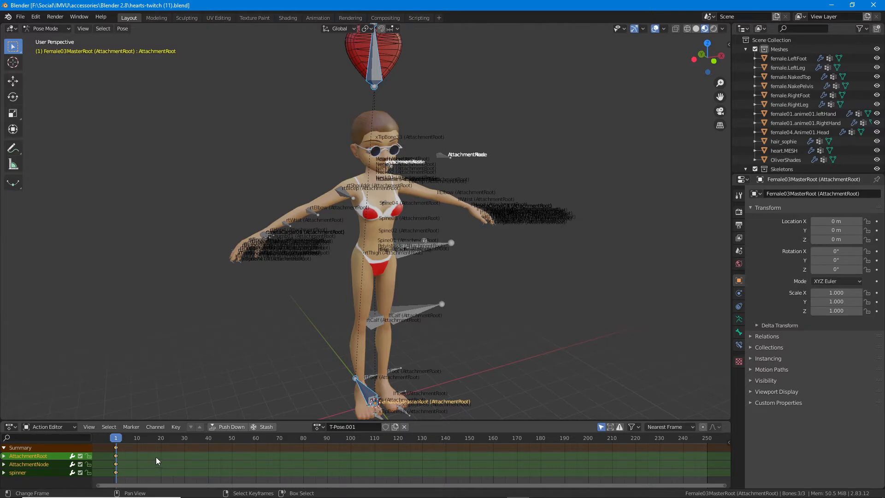
scroll(373, 287, "up", 8)
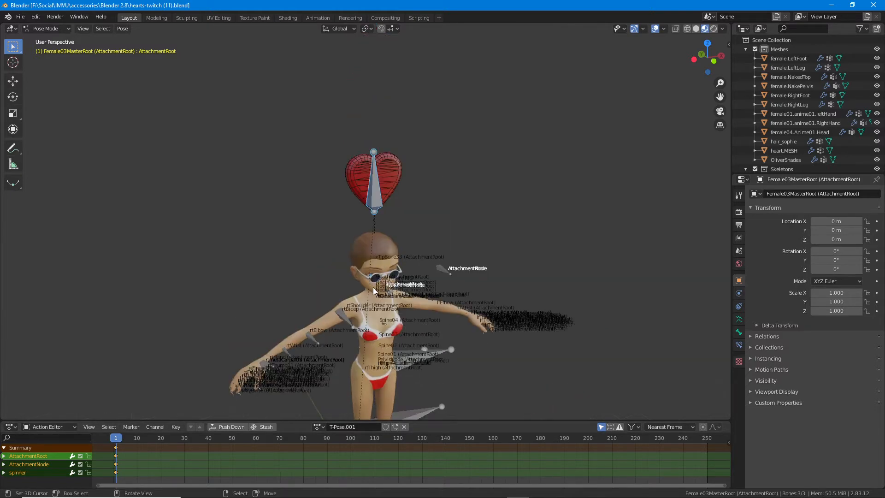
mouse_move(393, 287)
middle_mouse_down()
mouse_move(374, 370)
mouse_move(411, 231)
mouse_move(385, 292)
middle_mouse_up()
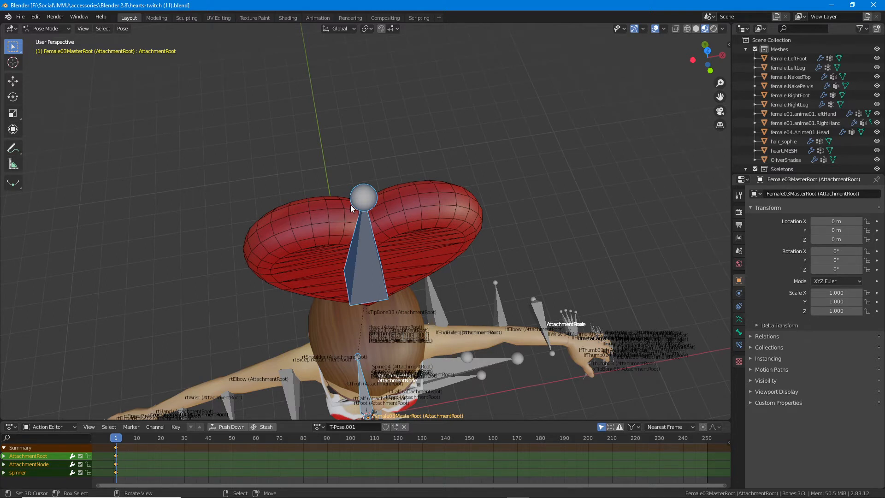
left_click(184, 452)
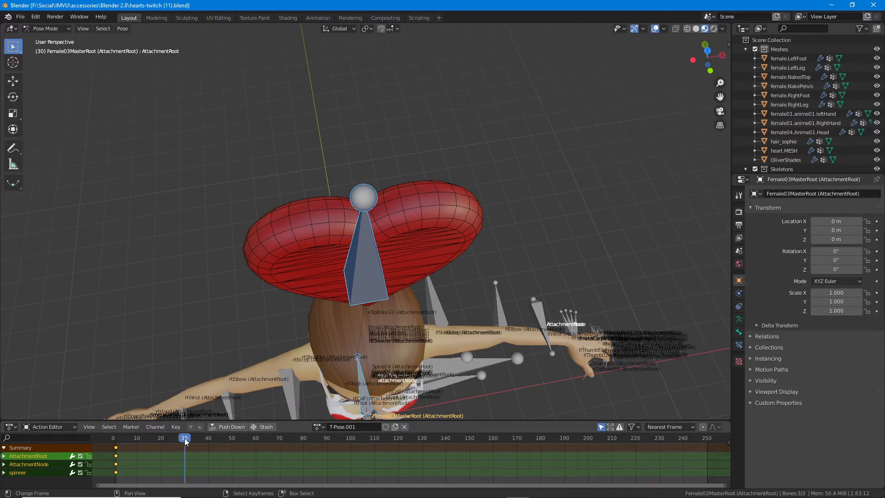
left_click_drag(184, 438, 256, 443)
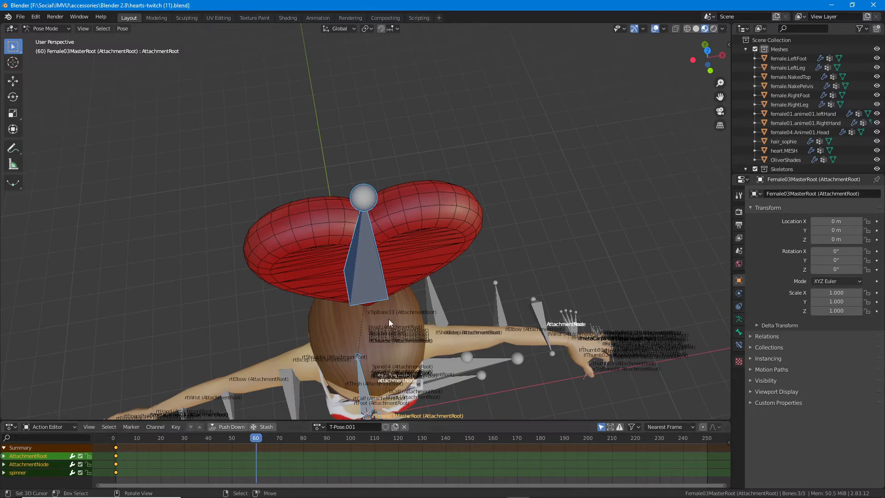
Activate the Rotate tool and select only the spinner bone inside the heart
middle_click_drag(419, 332, 419, 329)
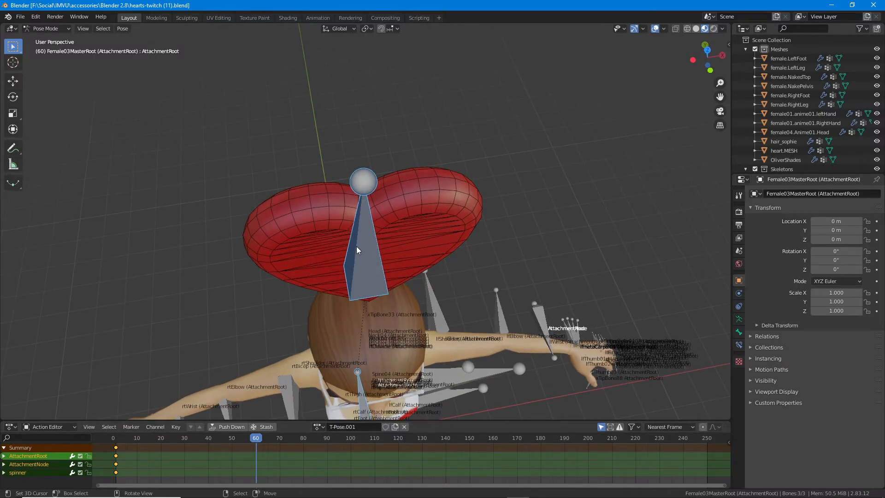
middle_click_drag(482, 359, 477, 363)
middle_click_drag(440, 339, 441, 342)
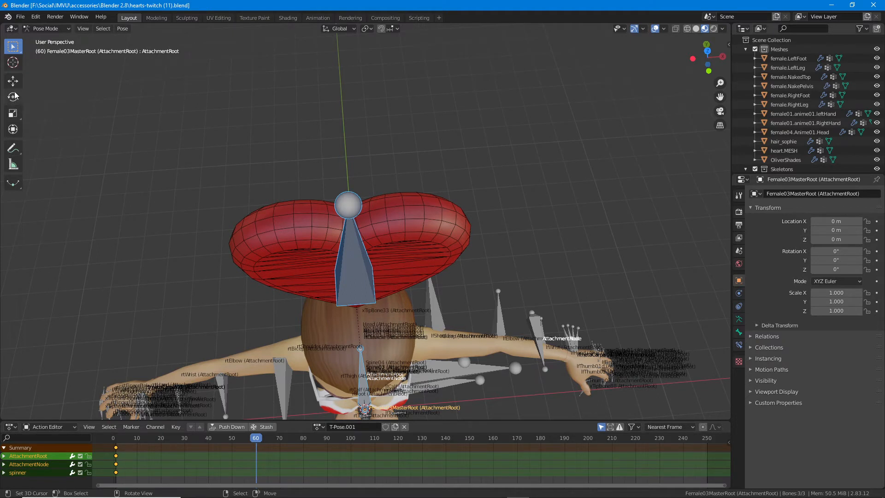
left_click_drag(26, 96, 58, 98)
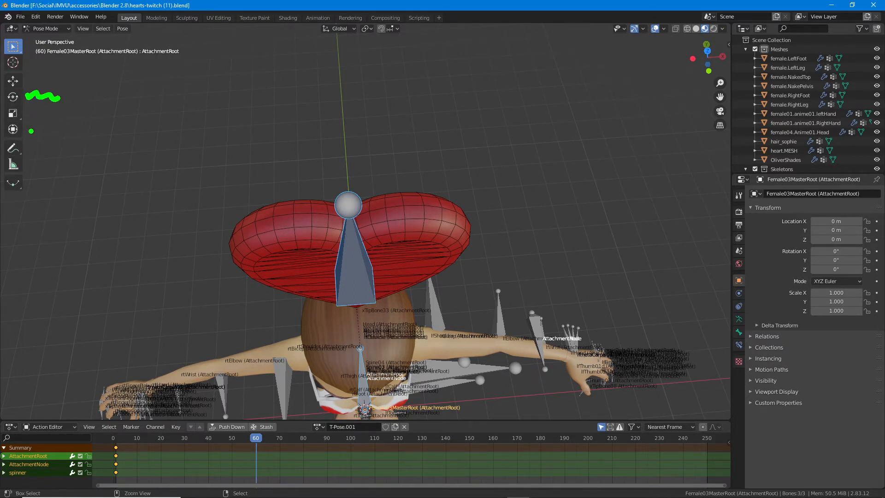
left_click(13, 98)
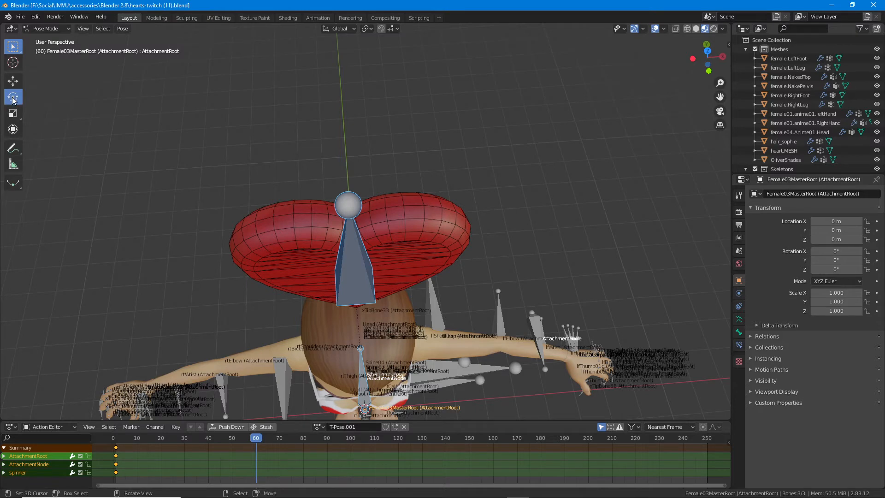
left_click(357, 259)
middle_click_drag(358, 250, 372, 249)
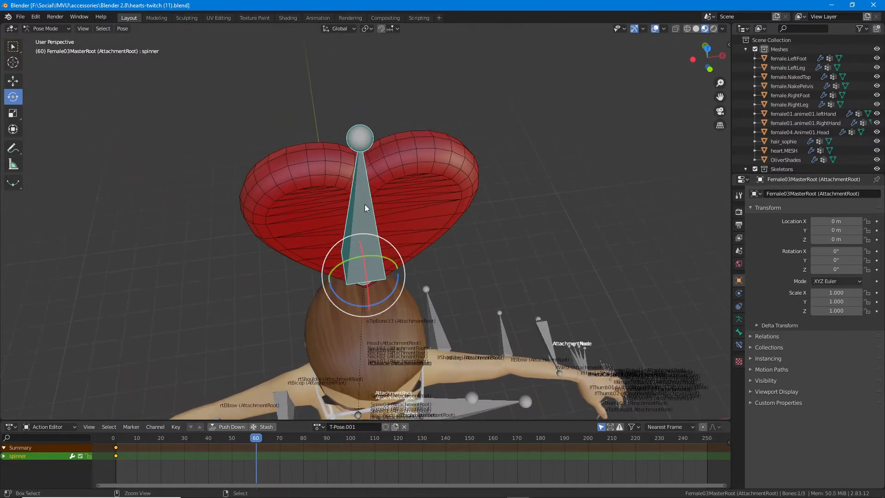
Set the transform orientation to Local for rotating the spinner bone
left_click_drag(318, 38, 370, 38)
left_click(353, 28)
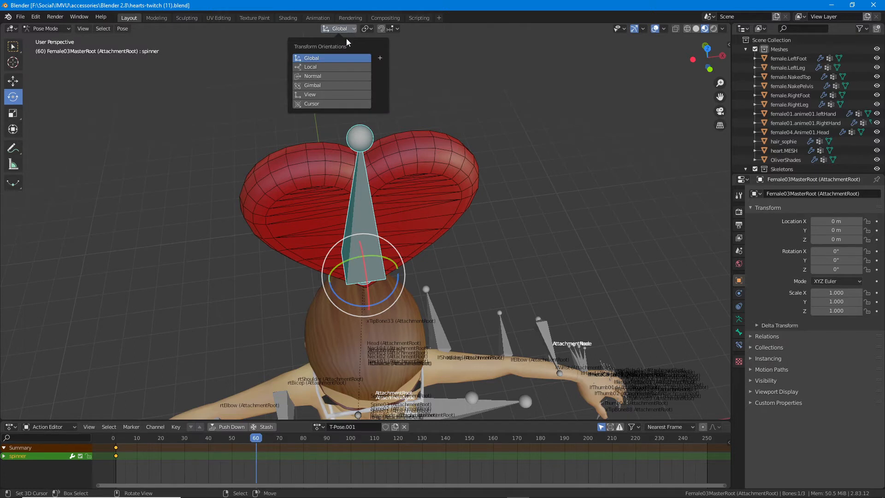
left_click(322, 68)
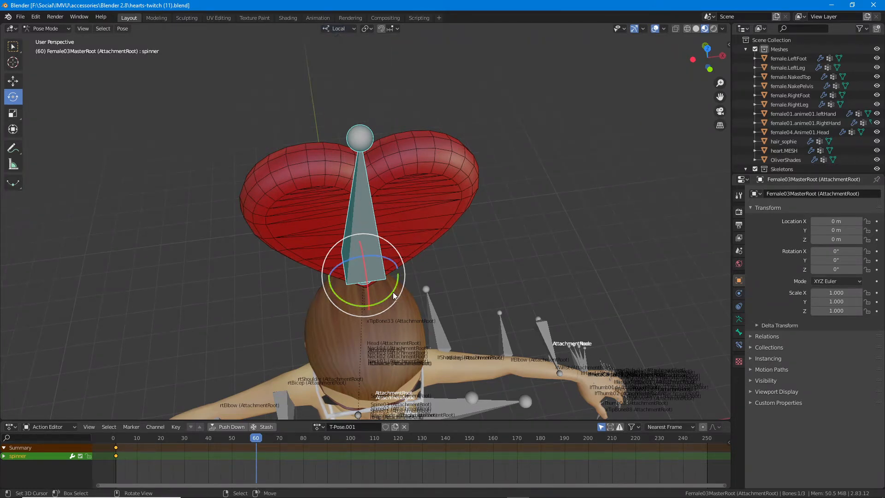
Rotate the spinner bone by -180° twice about its local Y axis and insert a LocRot keyframe at frame 60
key("r")
key("y")
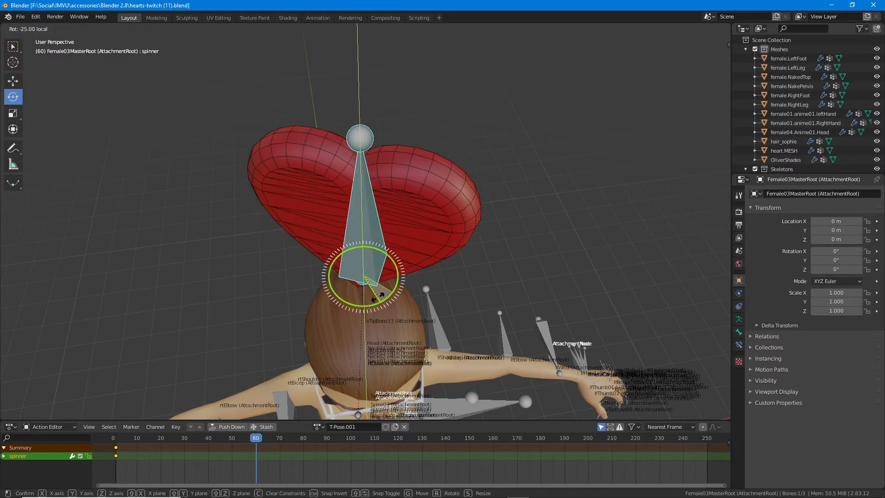
left_click_drag(375, 297, 319, 252, "ctrl")
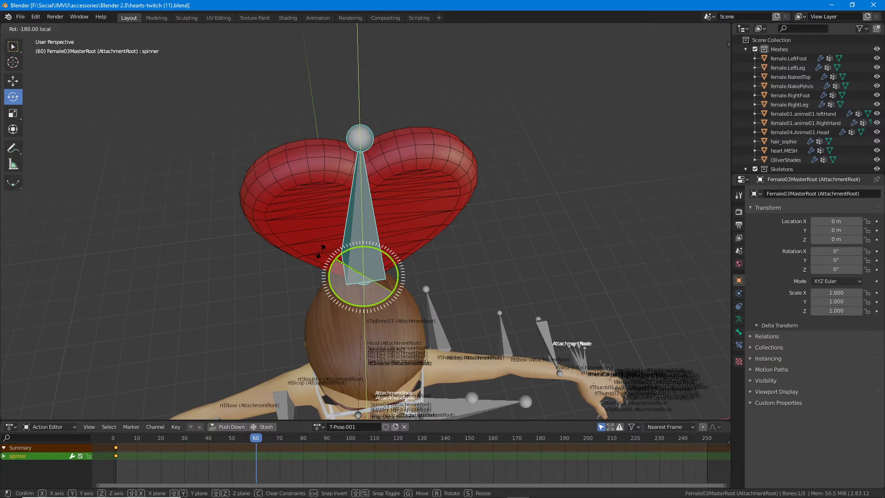
left_click_drag(319, 251, 320, 252, "ctrl")
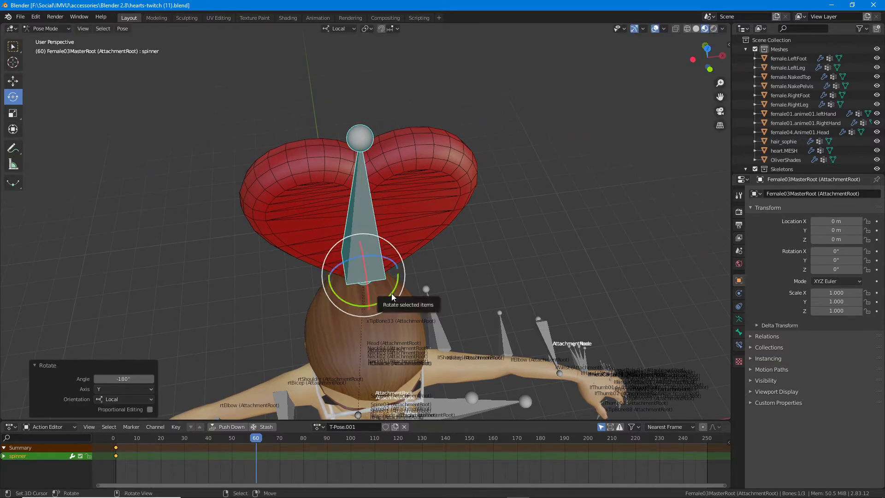
left_click_drag(391, 293, 294, 233, "ctrl")
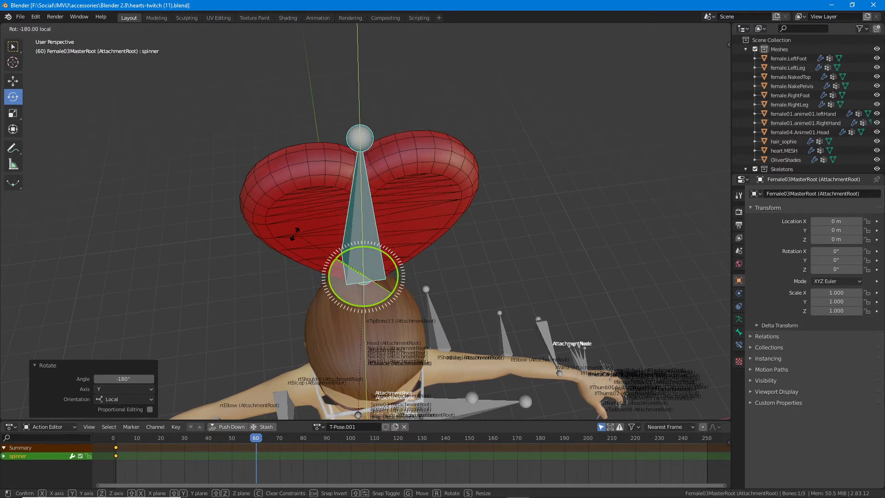
left_click_drag(294, 234, 294, 235, "ctrl")
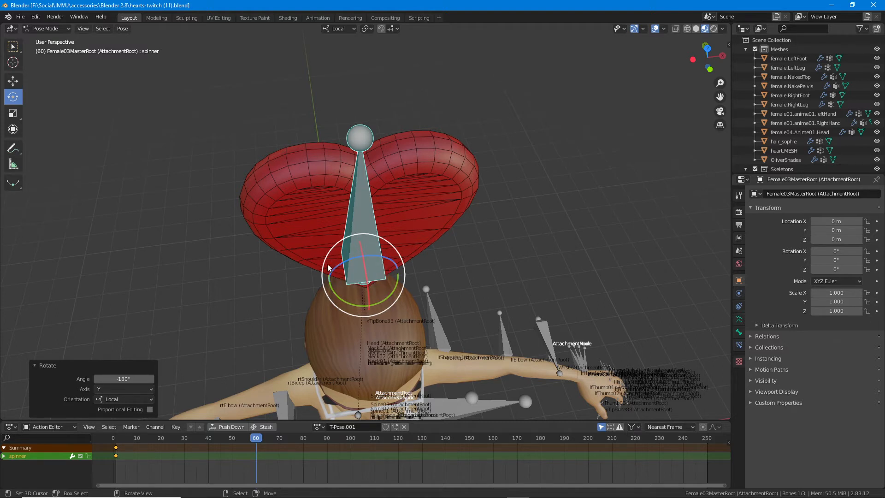
key("i")
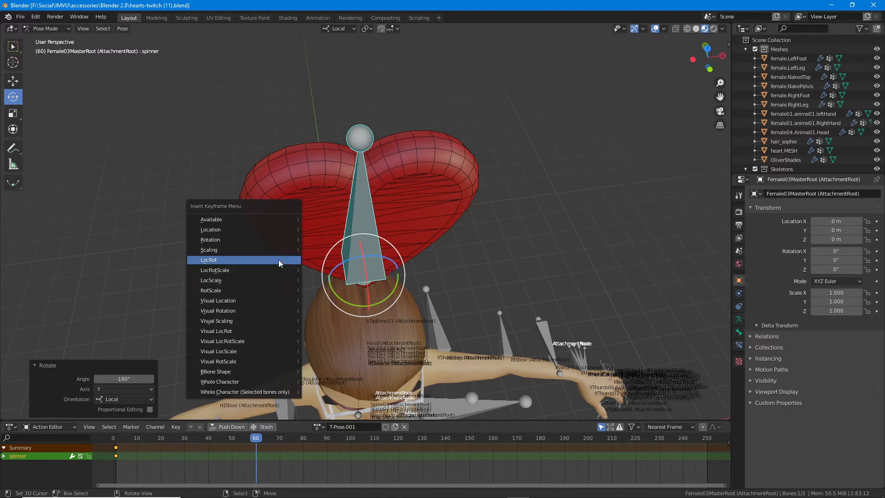
left_click(211, 263)
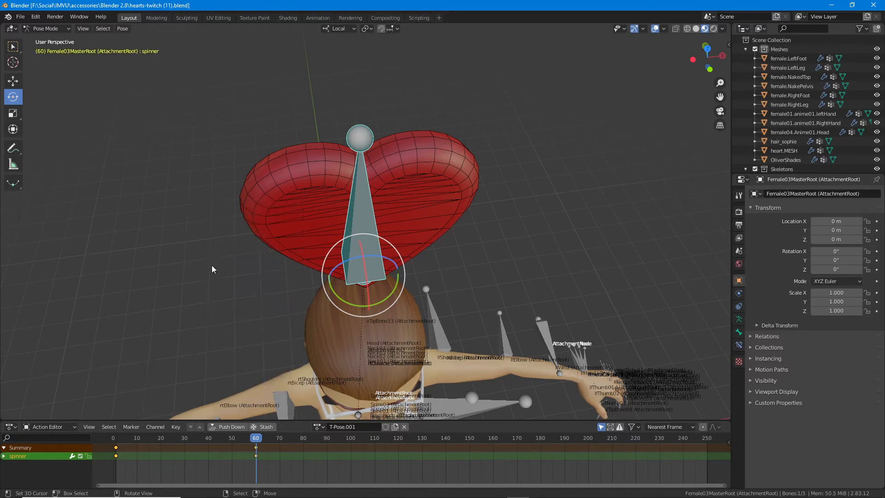
Scrub the timeline just before frame 60 to check the spinner bone's rotation
left_click_drag(231, 437, 256, 450)
middle_click_drag(270, 298, 272, 293)
left_click_drag(256, 436, 253, 436)
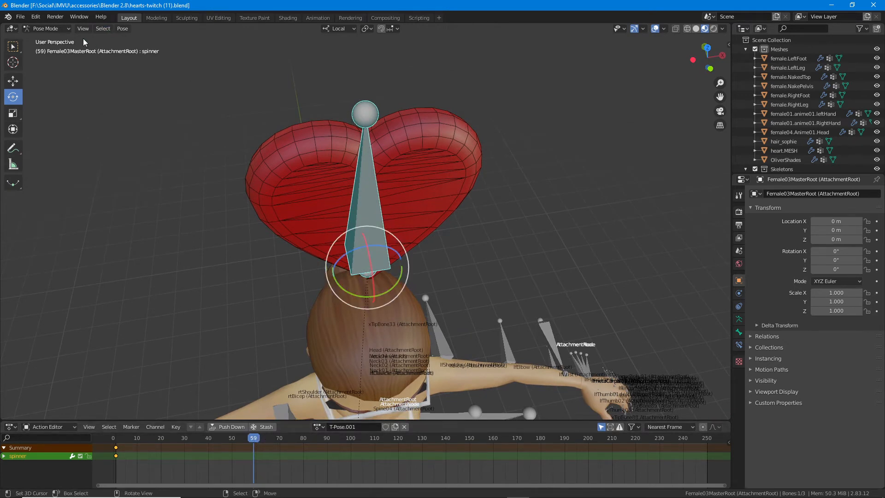
Go back to the latest Rotate entry in the undo history and return to the newest Frame Change entry
left_click(34, 18)
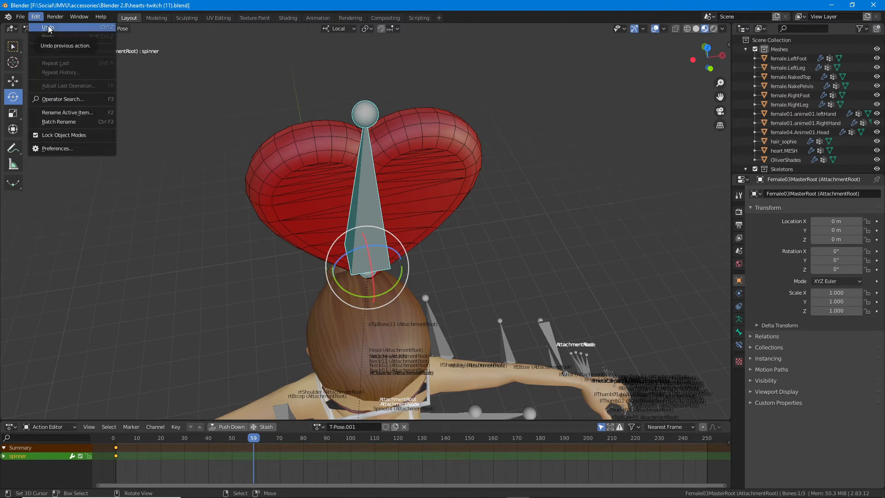
left_click(53, 50)
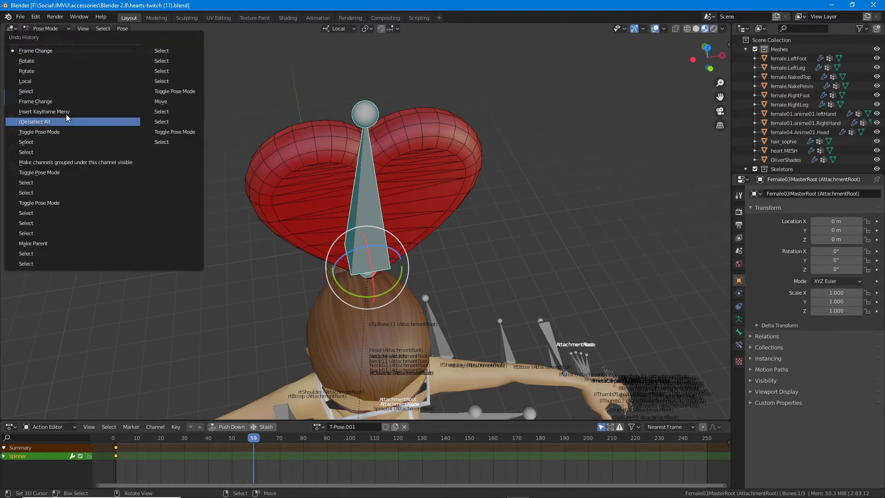
left_click(42, 62)
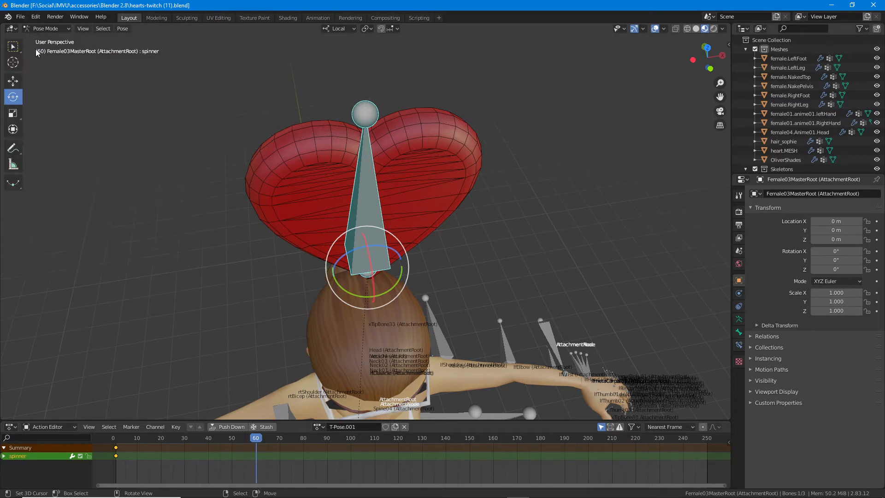
left_click(36, 17)
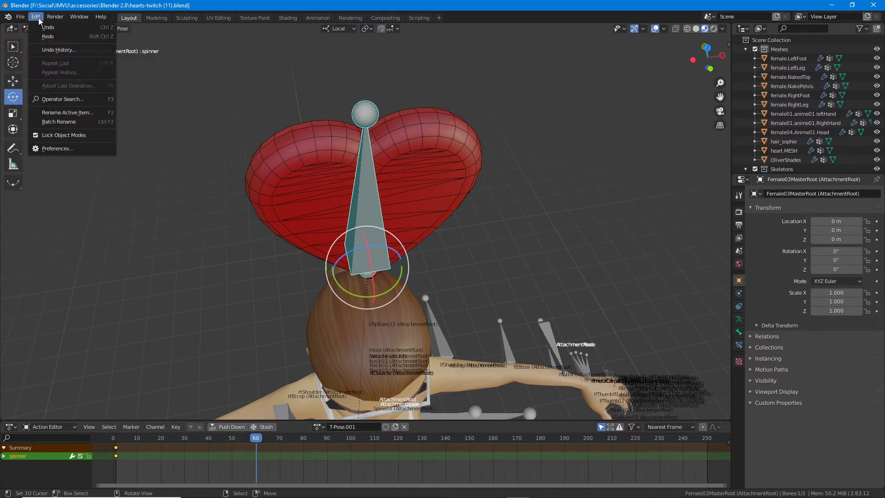
left_click(54, 49)
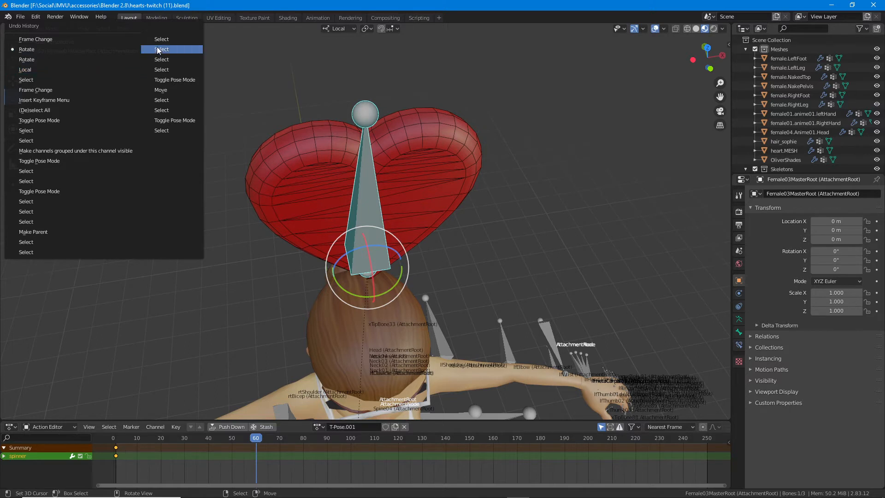
left_click(41, 41)
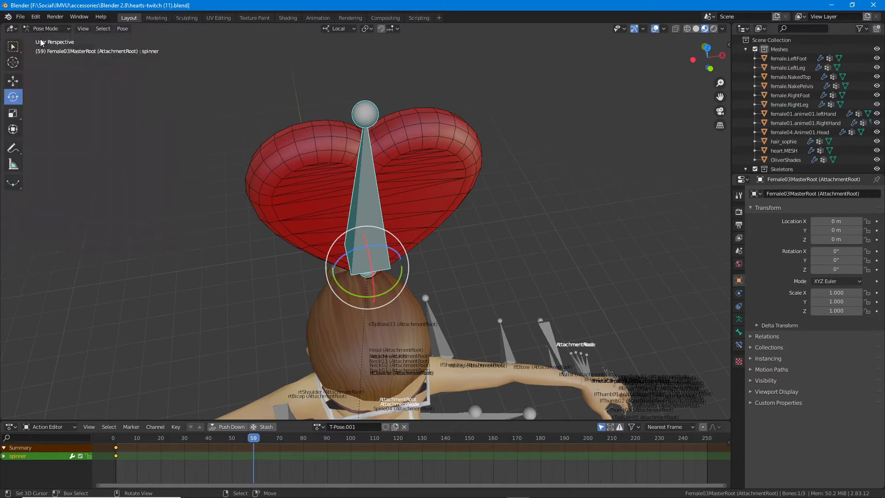
left_click(36, 16)
left_click(46, 51)
At frame 60, rotate the spinner bone by -180° twice about its local Y axis and insert a LocRot keyframe
mouse_move(253, 440)
left_mouse_down()
mouse_move(117, 445)
mouse_move(255, 442)
left_mouse_up()
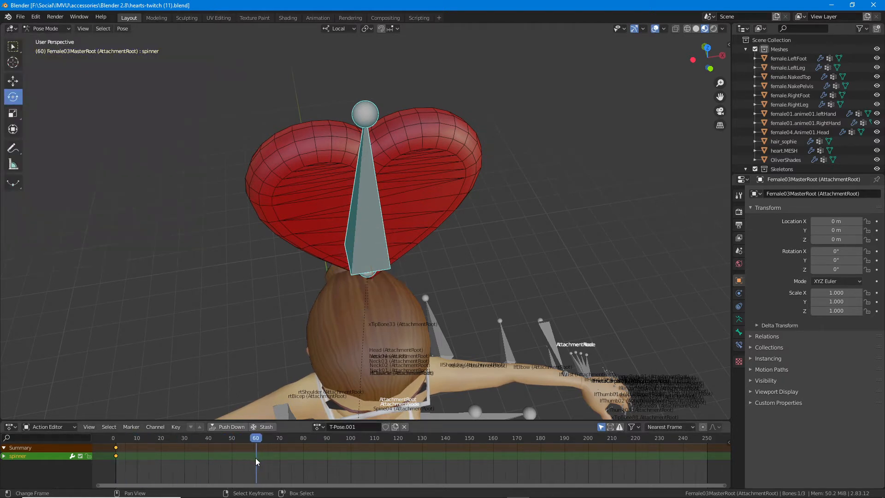
left_click_drag(395, 285, 295, 224)
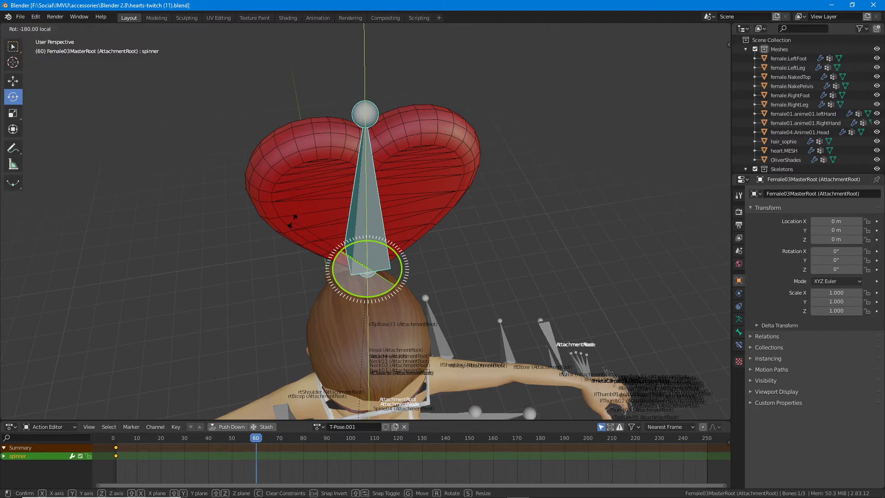
left_click_drag(292, 221, 292, 222, "ctrl")
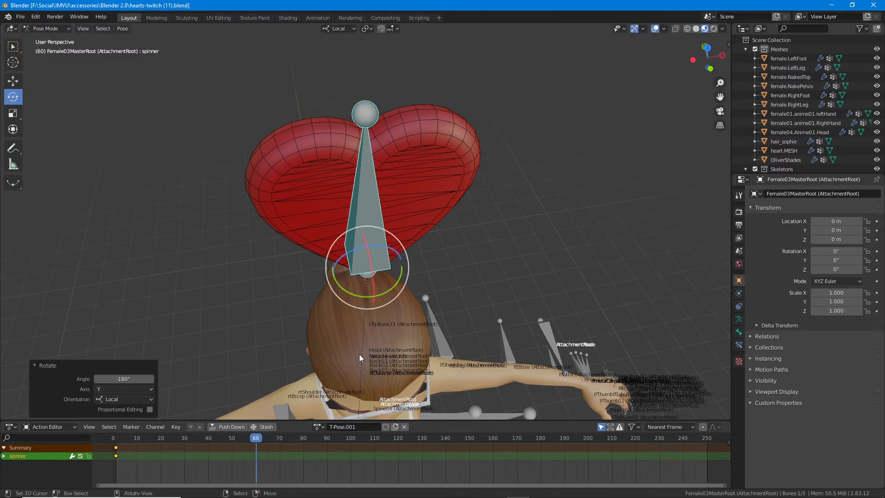
left_click_drag(384, 294, 304, 193, "ctrl")
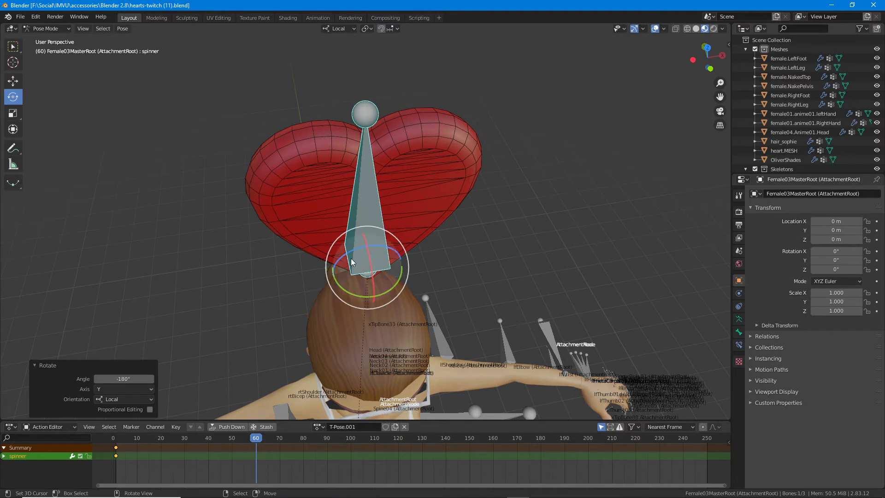
key("i")
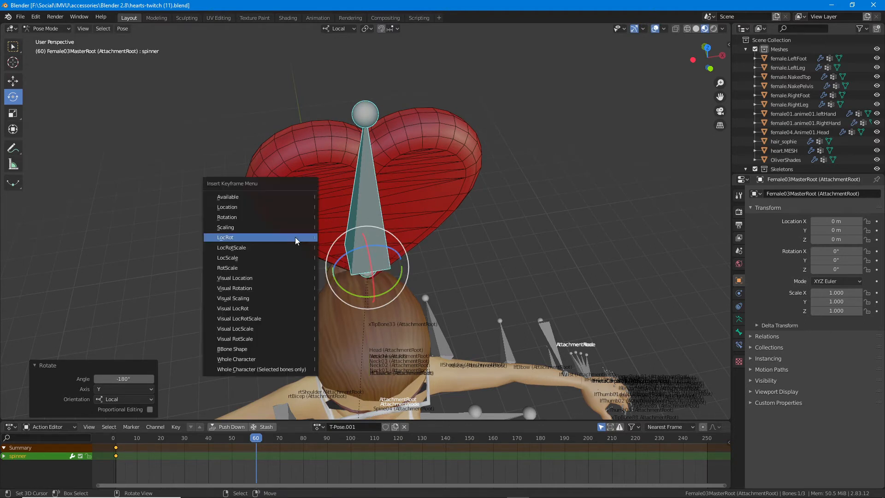
left_click(236, 238)
At frame 30, rotate the spinner bone by -180° about its local Y axis and insert a LocRot keyframe
left_click_drag(259, 442, 186, 458)
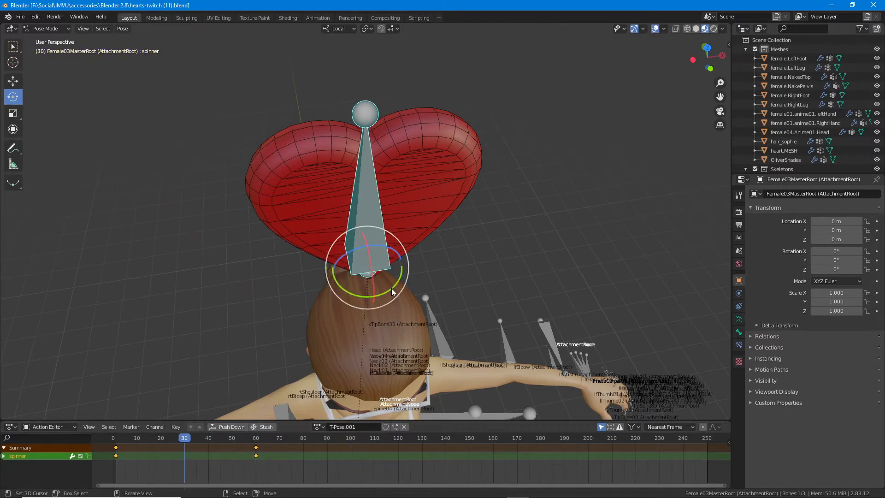
key("r")
key("y")
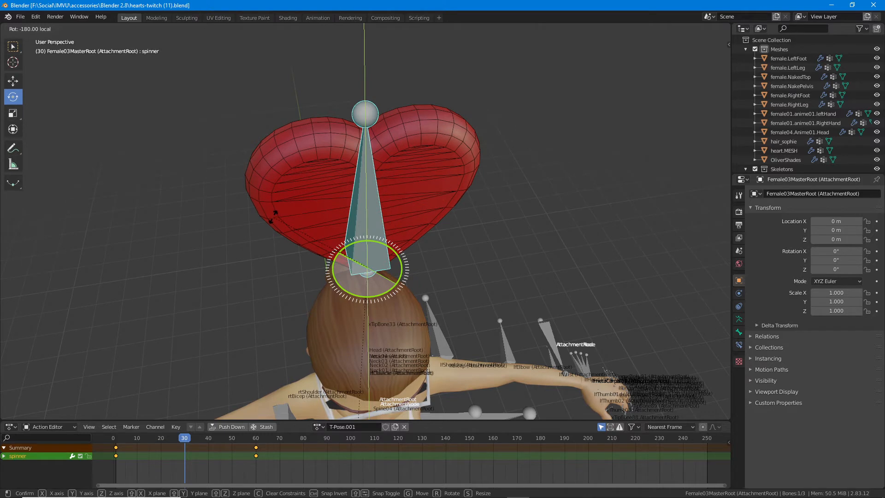
left_click(276, 217)
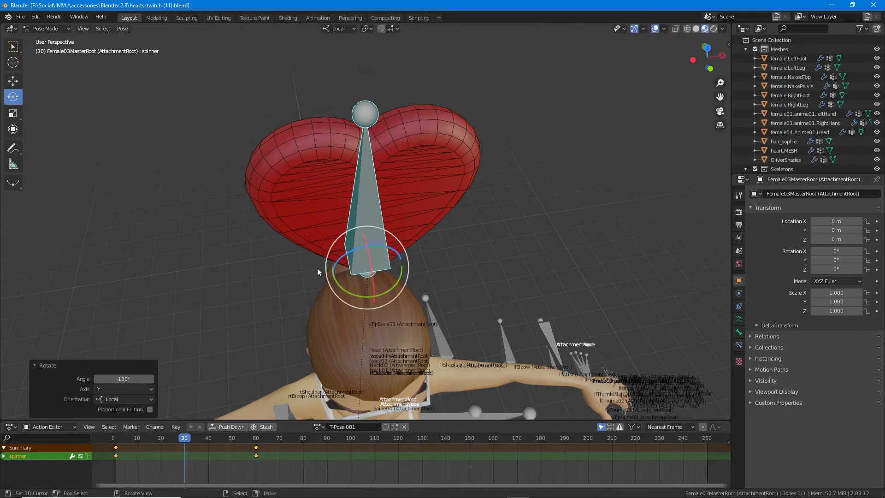
key("i")
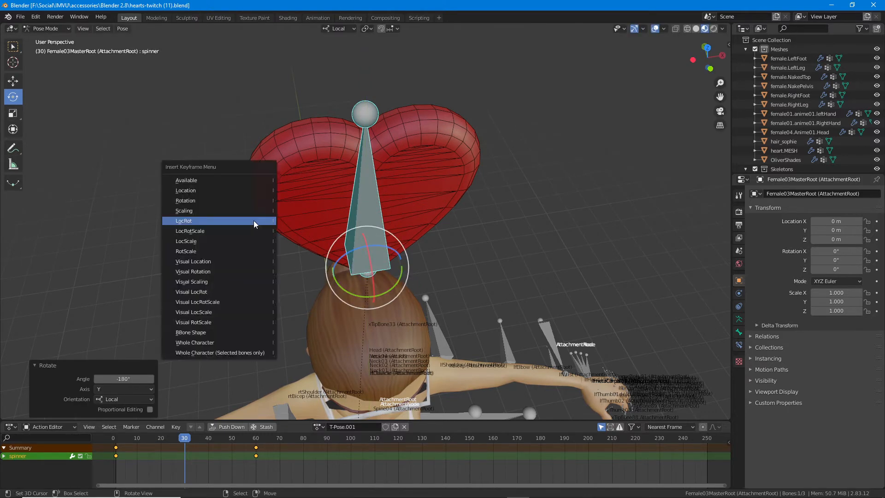
left_click(200, 222)
Display the spinner bone's transform values and compare its rotation at frames 1 and 60
left_click_drag(184, 438, 118, 448)
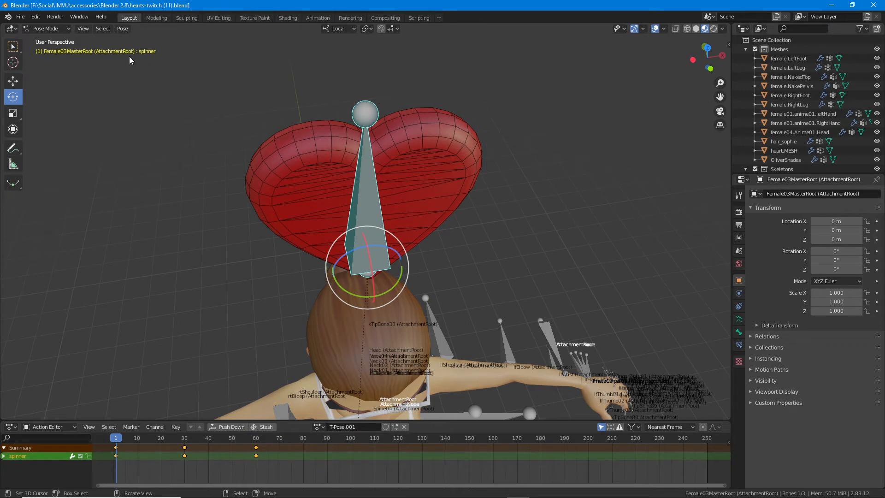
left_click(83, 28)
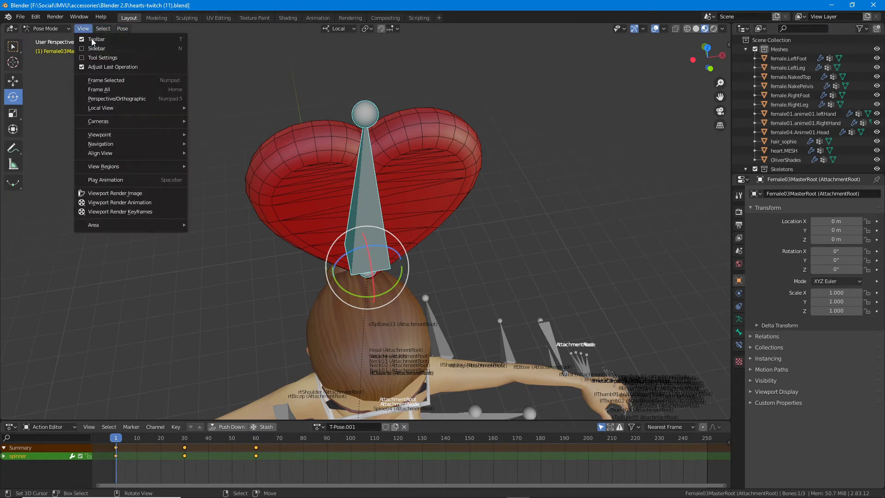
left_click(94, 49)
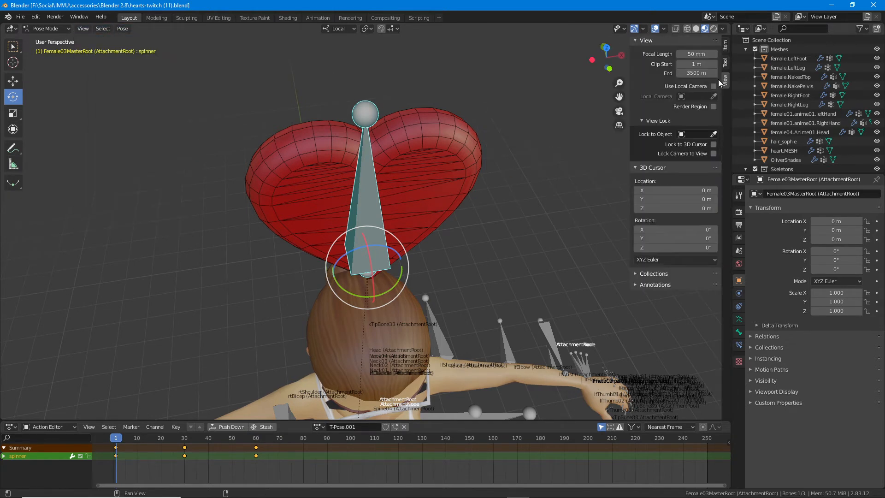
left_click(726, 46)
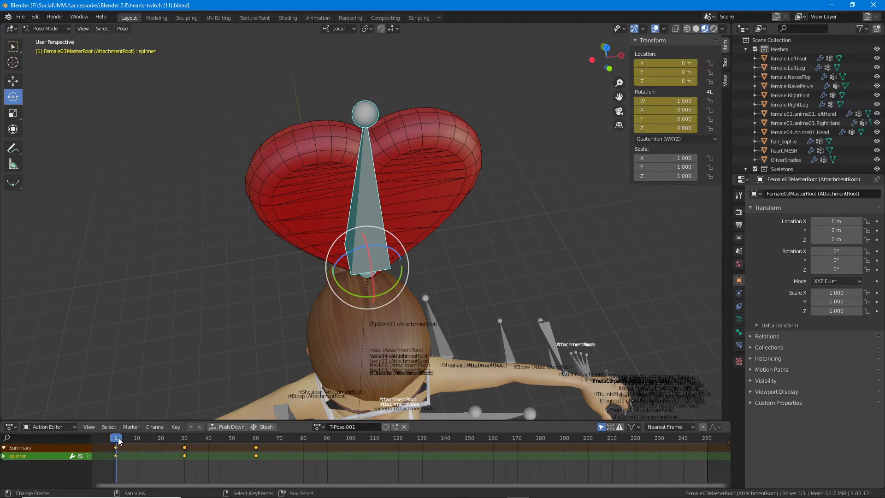
left_click_drag(118, 440, 258, 449)
middle_click_drag(489, 295, 466, 293)
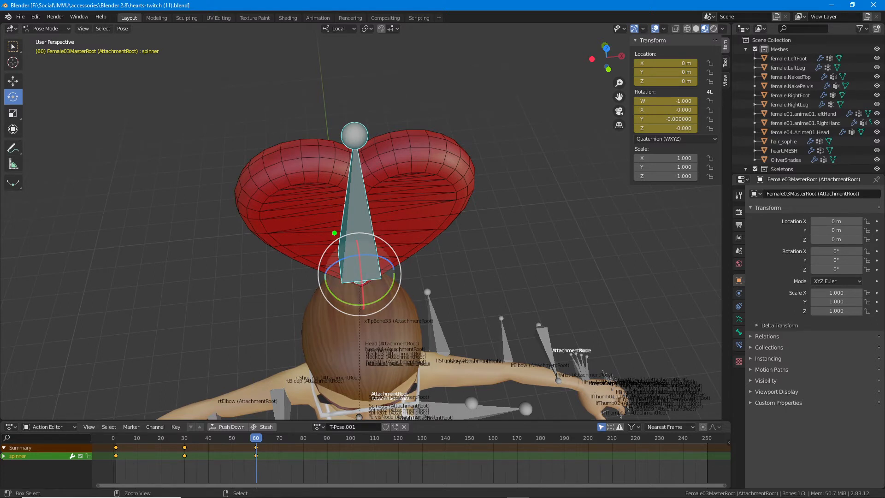
mouse_move(301, 285)
left_mouse_down()
mouse_move(288, 286)
mouse_move(243, 227)
mouse_move(362, 213)
mouse_move(333, 277)
mouse_move(315, 279)
left_mouse_up()
mouse_move(325, 265)
left_mouse_down()
mouse_move(321, 291)
mouse_move(330, 293)
left_mouse_up()
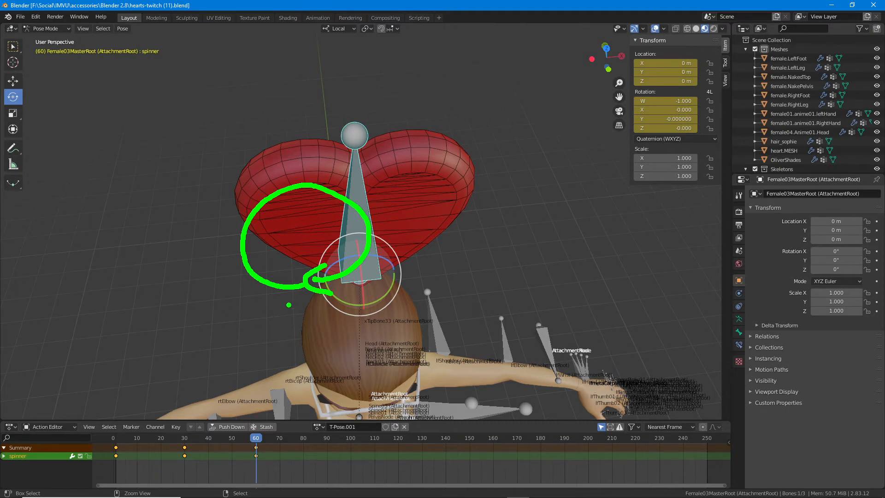
mouse_move(291, 304)
left_mouse_down()
mouse_move(282, 302)
mouse_move(293, 342)
left_mouse_up()
left_click_drag(311, 311, 311, 337)
mouse_move(248, 295)
left_mouse_down()
mouse_move(233, 236)
mouse_move(243, 228)
mouse_move(233, 238)
left_mouse_up()
mouse_move(288, 168)
left_mouse_down()
mouse_move(300, 164)
mouse_move(368, 198)
left_mouse_up()
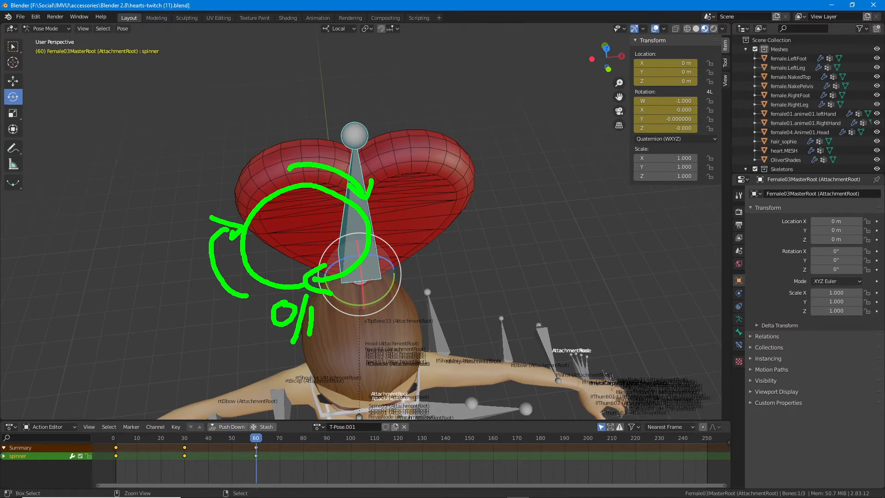
mouse_move(389, 252)
left_mouse_down()
mouse_move(382, 276)
mouse_move(360, 286)
mouse_move(383, 287)
left_mouse_up()
left_click_drag(352, 316, 383, 358)
left_click_drag(406, 318, 401, 355)
left_click_drag(432, 328, 434, 358)
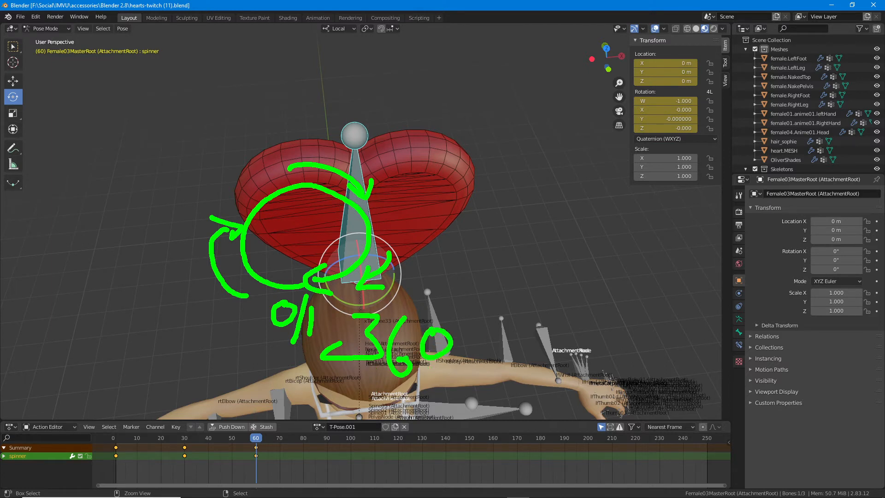
left_click_drag(346, 385, 440, 385)
mouse_move(362, 393)
left_mouse_down()
mouse_move(433, 394)
mouse_move(422, 401)
left_mouse_up()
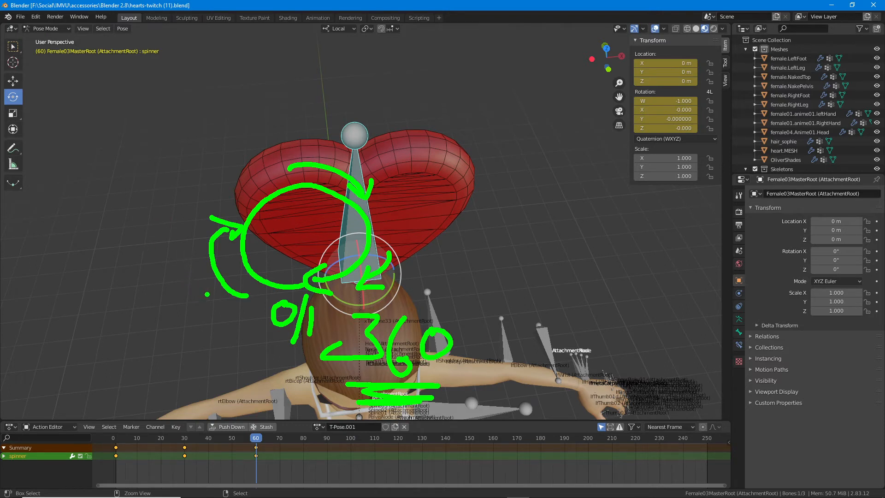
mouse_move(198, 306)
left_mouse_down()
mouse_move(157, 279)
mouse_move(164, 219)
mouse_move(177, 250)
left_mouse_up()
mouse_move(184, 177)
left_mouse_down()
mouse_move(185, 193)
mouse_move(201, 184)
mouse_move(206, 198)
left_mouse_up()
mouse_move(226, 167)
left_mouse_down()
mouse_move(218, 183)
mouse_move(228, 168)
mouse_move(261, 167)
left_mouse_up()
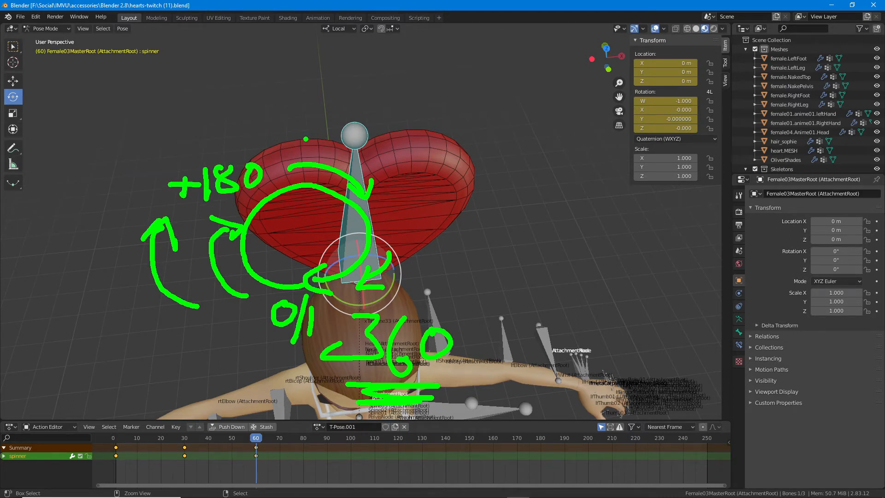
mouse_move(305, 139)
left_mouse_down()
mouse_move(313, 127)
mouse_move(295, 116)
left_mouse_up()
left_click_drag(313, 151, 310, 203)
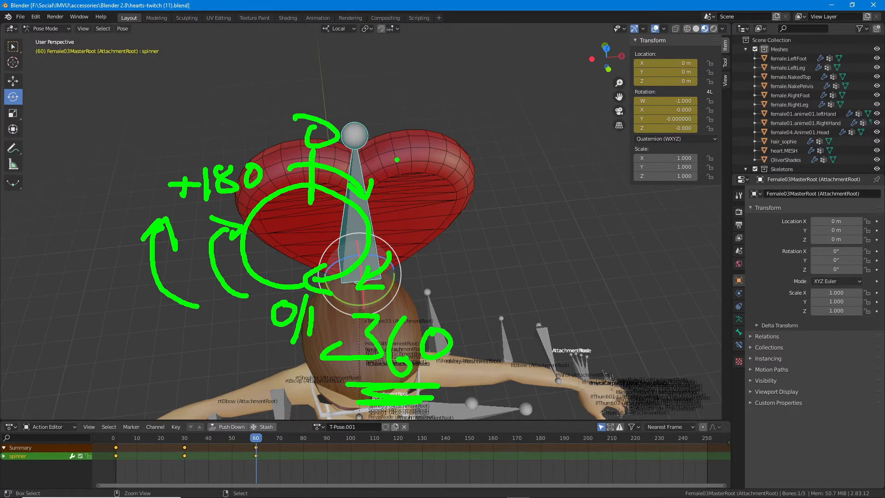
mouse_move(382, 152)
left_mouse_down()
mouse_move(398, 169)
mouse_move(411, 222)
left_mouse_up()
mouse_move(399, 195)
left_mouse_down()
mouse_move(431, 206)
mouse_move(438, 255)
mouse_move(463, 245)
mouse_move(467, 266)
mouse_move(495, 264)
left_mouse_up()
left_click(480, 243)
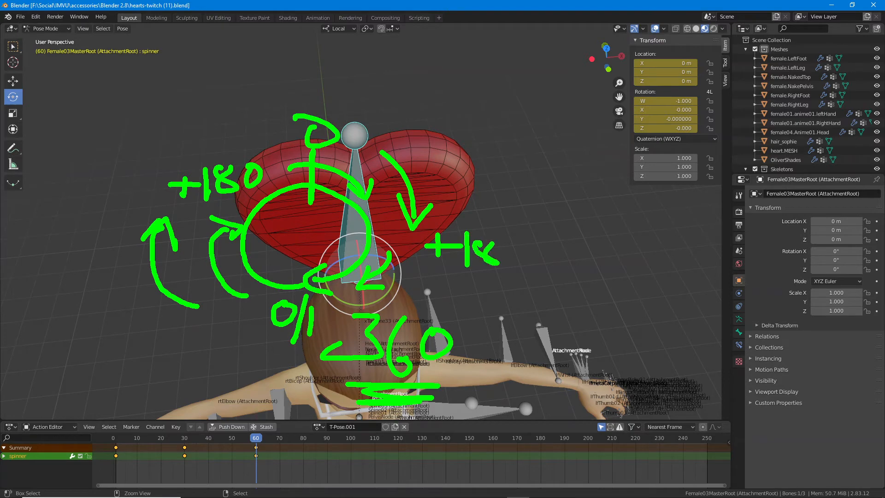
left_click_drag(519, 232, 517, 229)
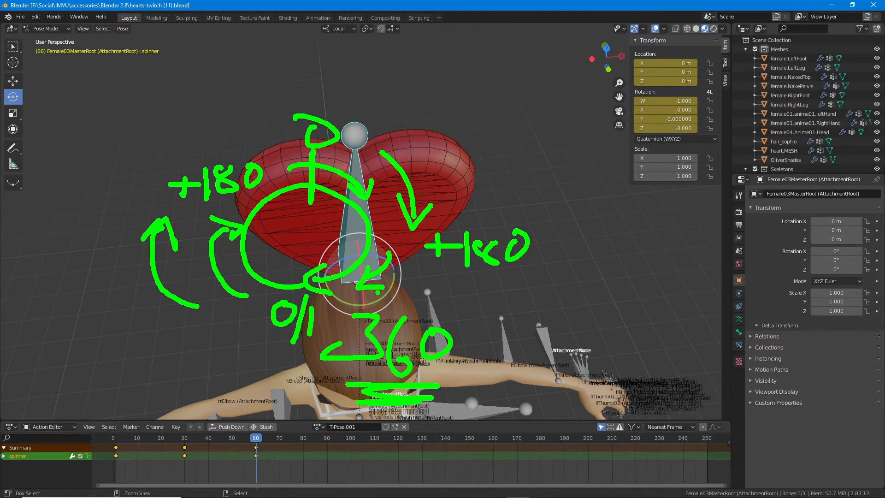
key("Escape")
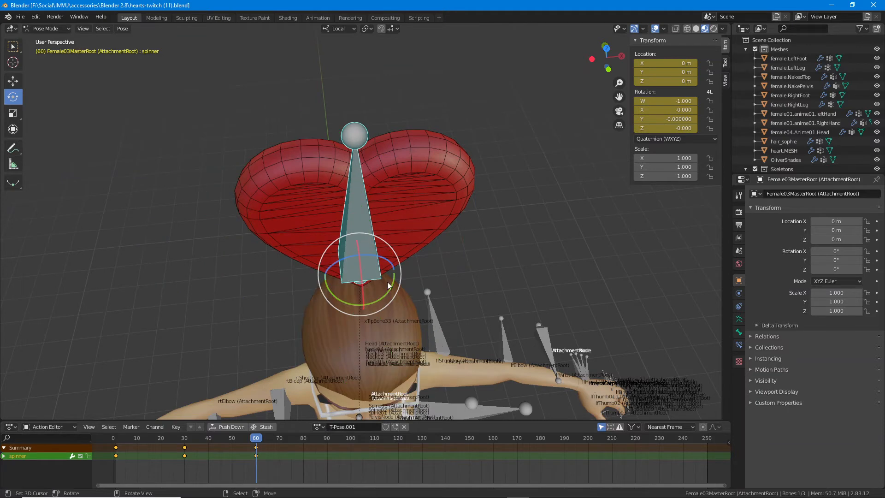
At frame 15, rotate the spinner bone by -90° about its local Y axis and insert a LocRot keyframe
left_click_drag(258, 440, 150, 441)
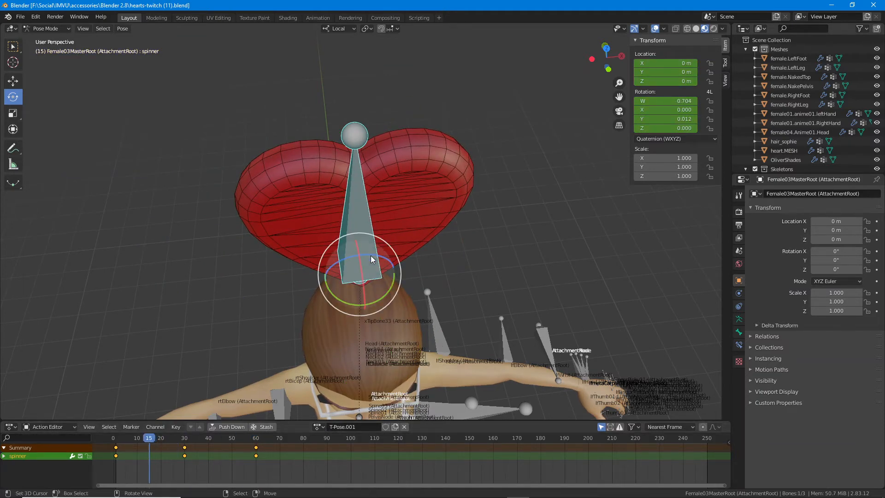
left_click_drag(390, 289, 354, 294)
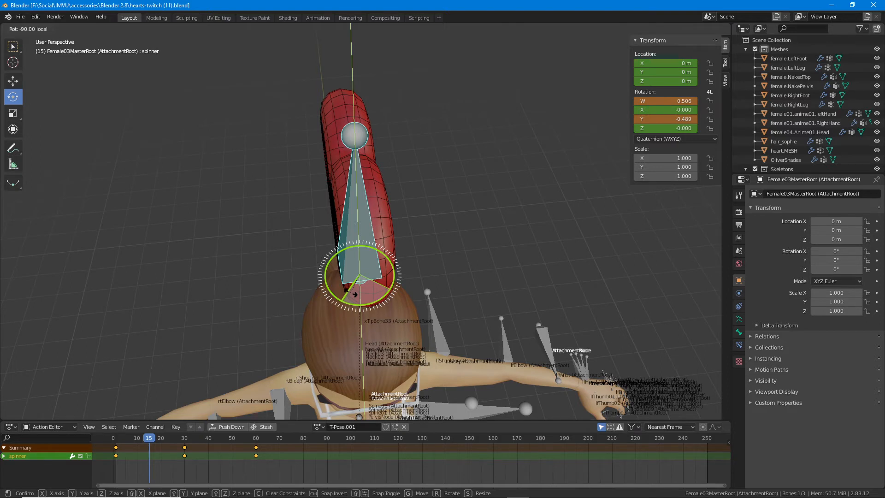
left_click_drag(354, 294, 354, 293)
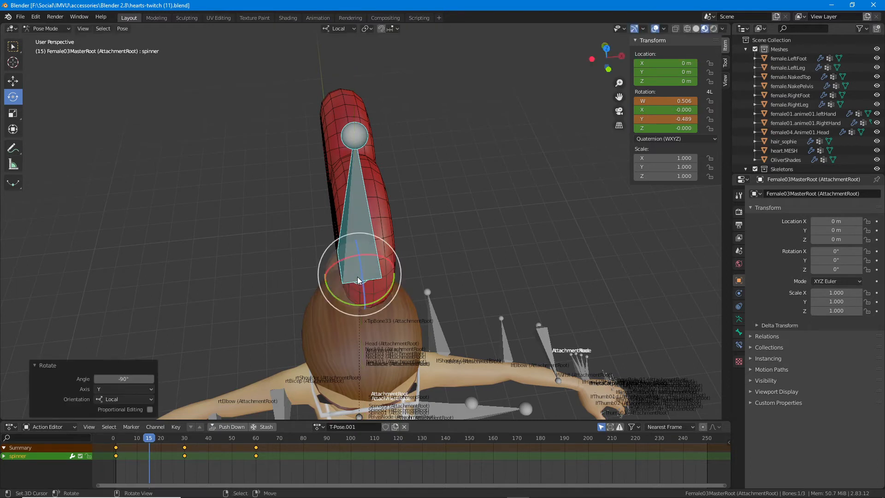
key("i")
left_click(253, 242)
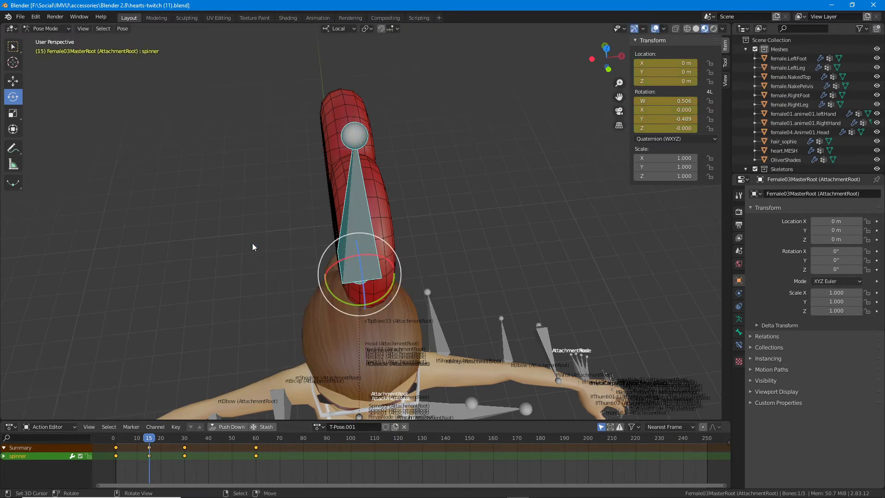
At frame 30, clear all of the spinner bone's transforms and insert a LocRot keyframe
left_click_drag(148, 438, 184, 449)
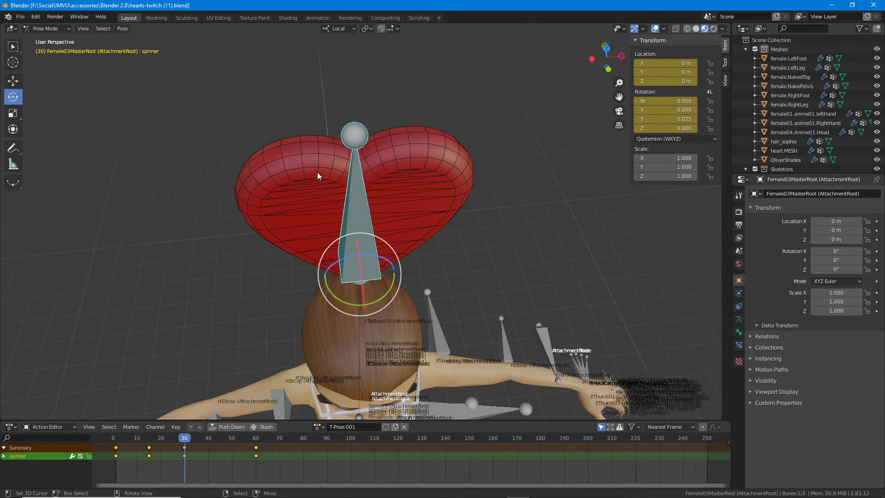
left_click(122, 28)
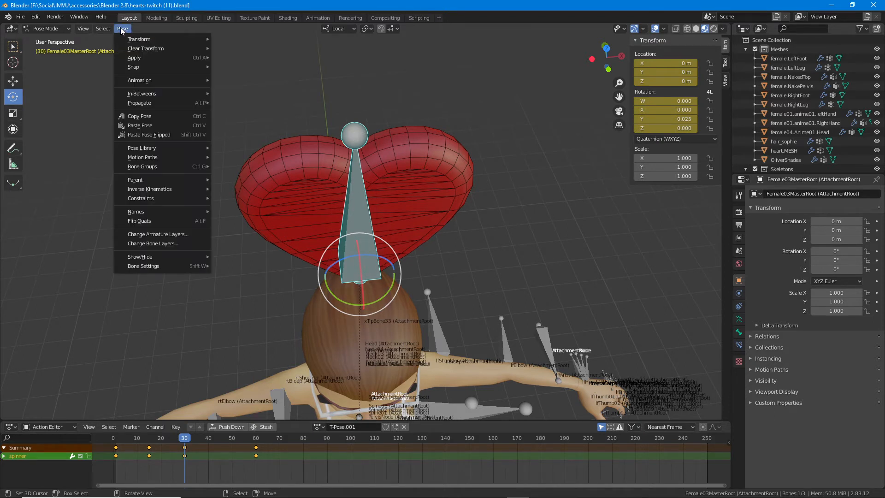
mouse_move(137, 50)
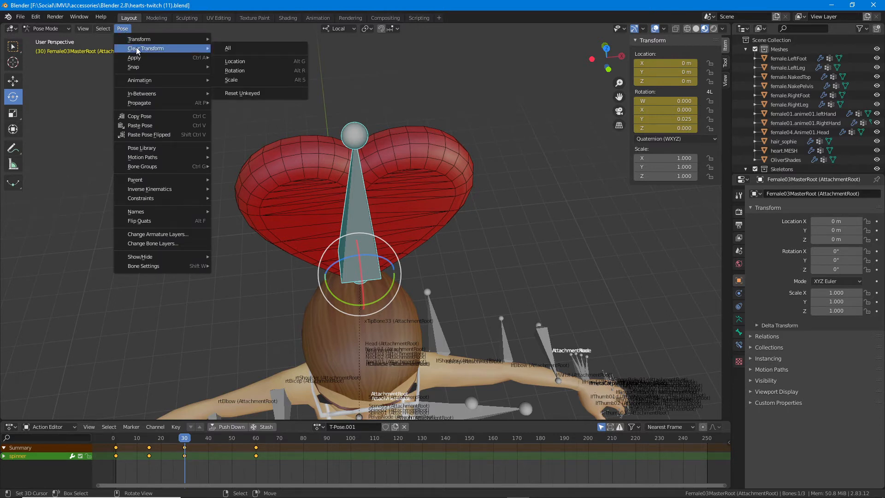
left_click(234, 48)
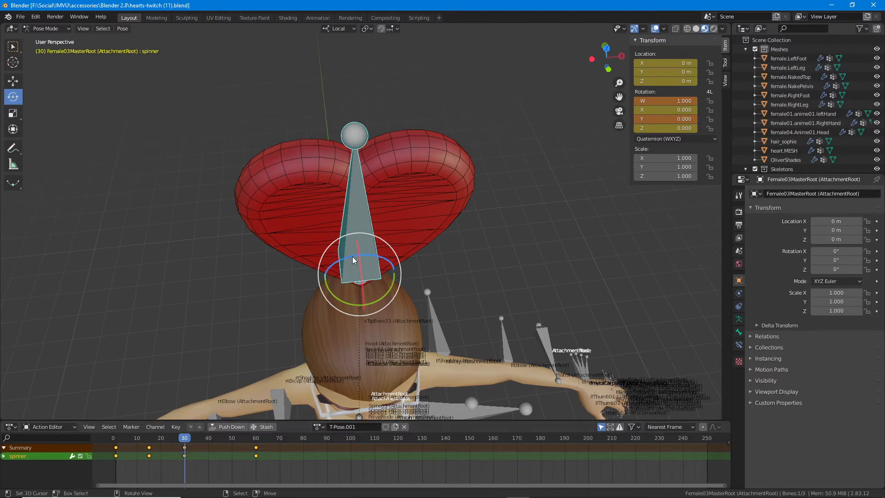
key("i")
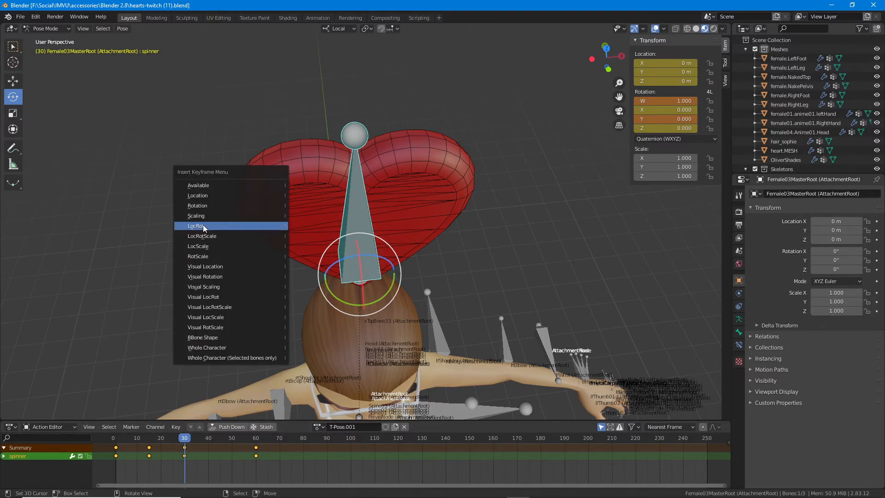
left_click(203, 226)
Compare frames 15 and 30, rotate the spinner bone by -180° about its local Y axis at frame 30, and insert a LocRot keyframe
left_click_drag(184, 441, 150, 448)
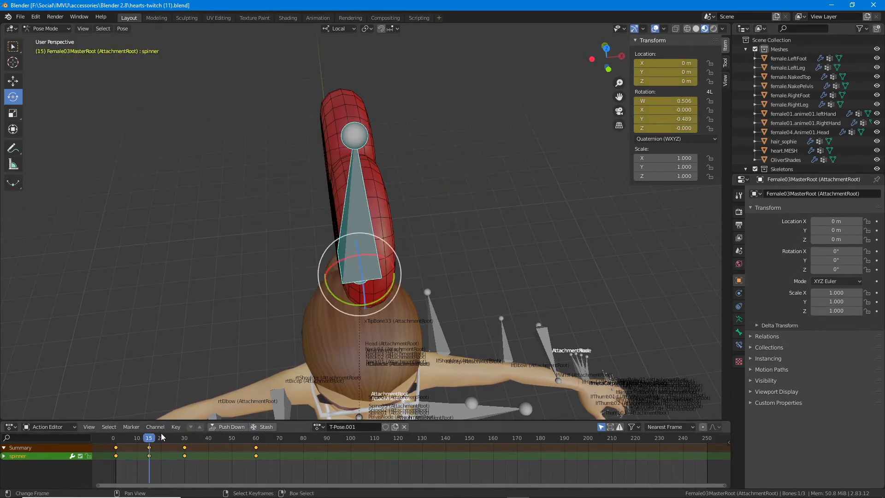
left_click(157, 443)
left_click_drag(169, 442, 185, 444)
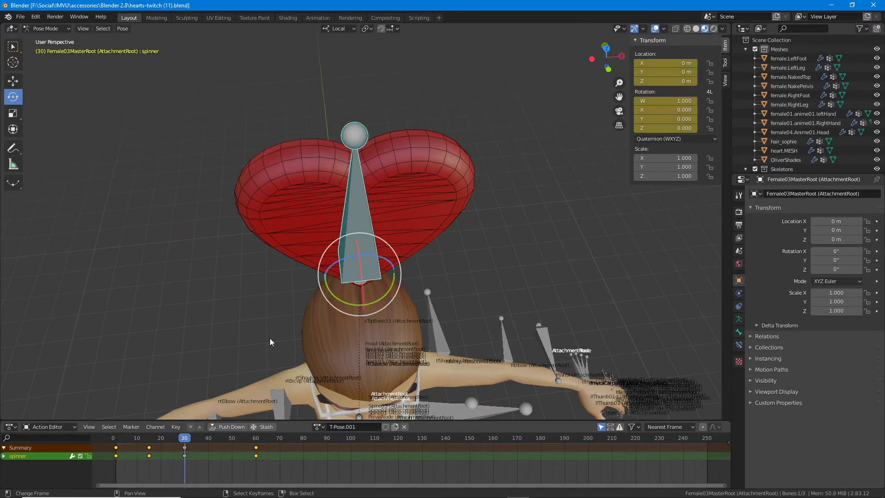
left_click_drag(389, 289, 275, 228)
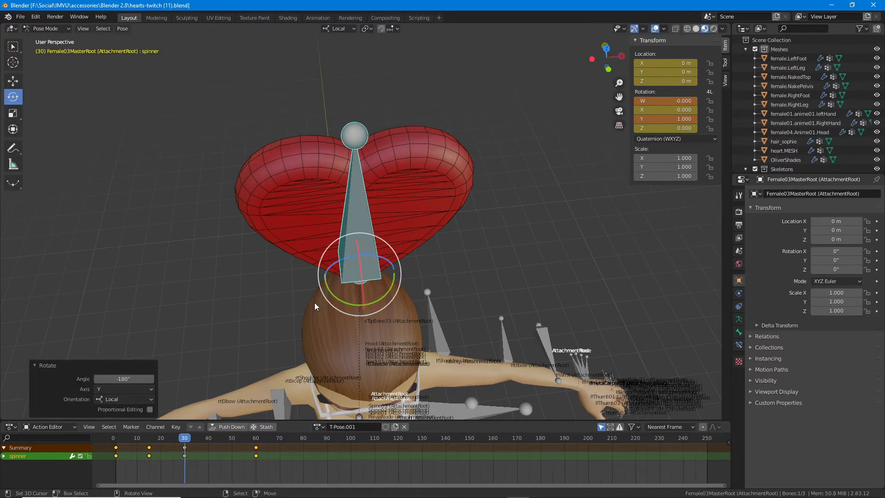
key("i")
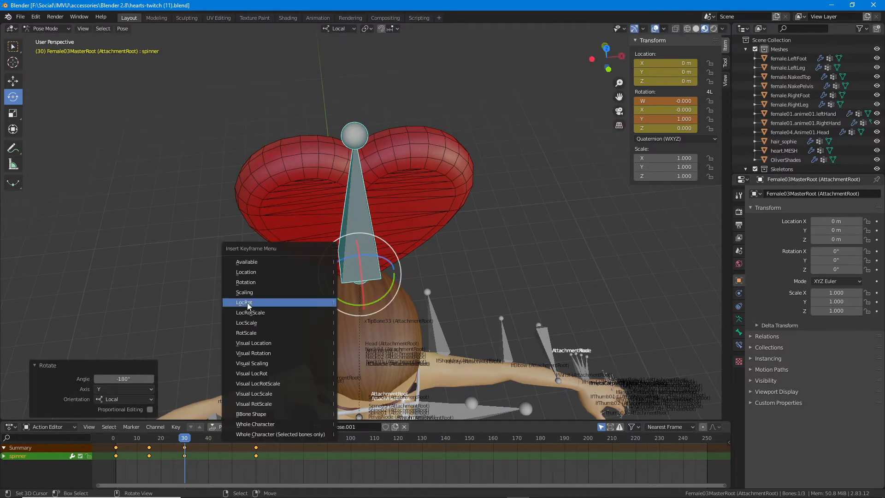
left_click(247, 303)
At frame 60, clear all of the spinner bone's transforms and insert a LocRot keyframe
left_click_drag(185, 440, 256, 440)
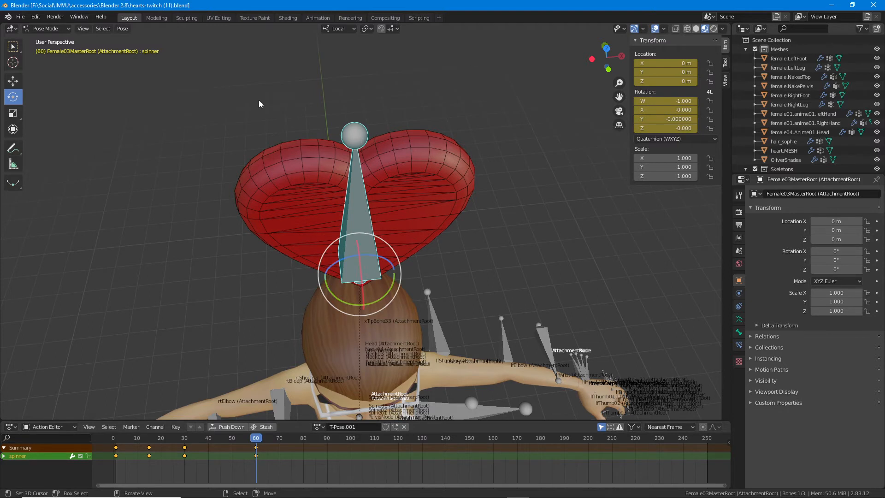
left_click(122, 28)
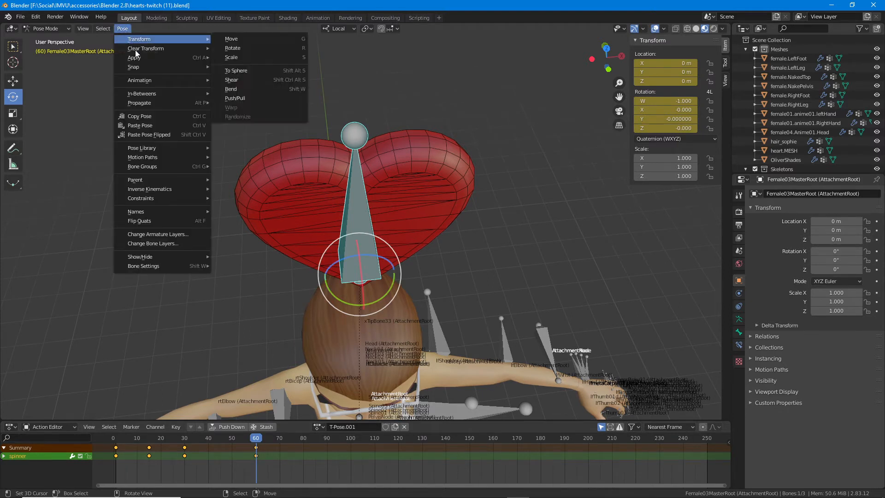
mouse_move(148, 50)
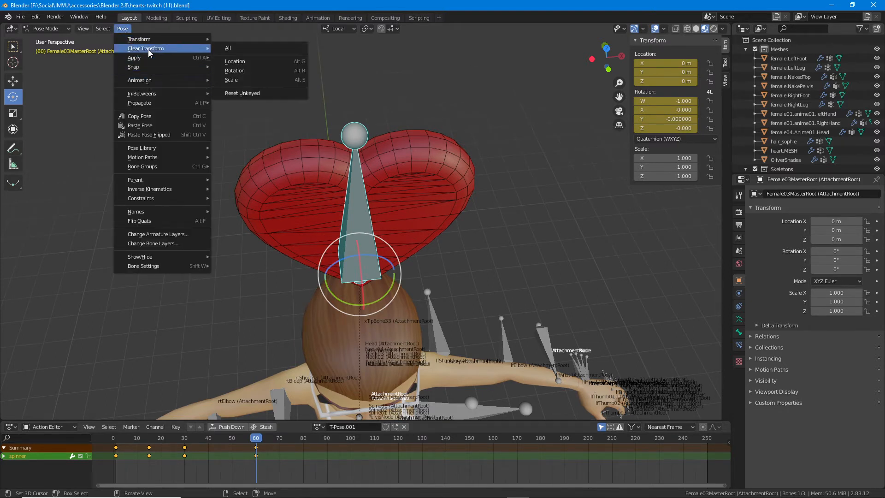
left_click(232, 48)
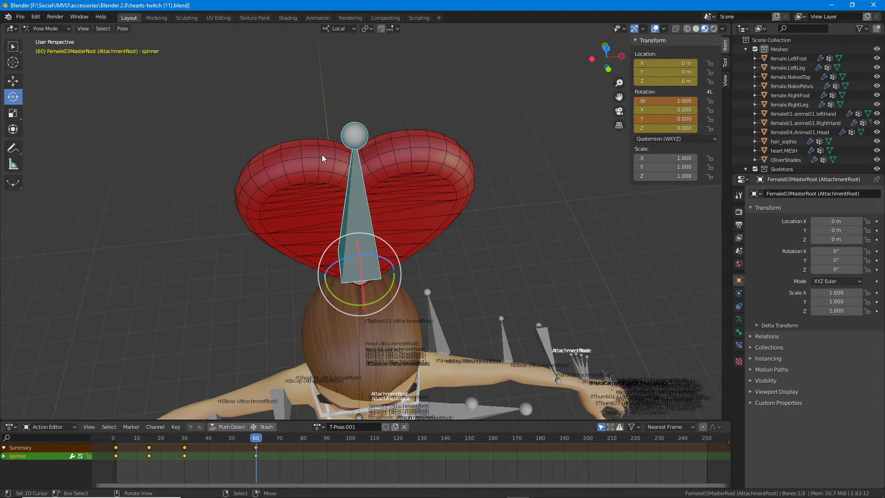
key("i")
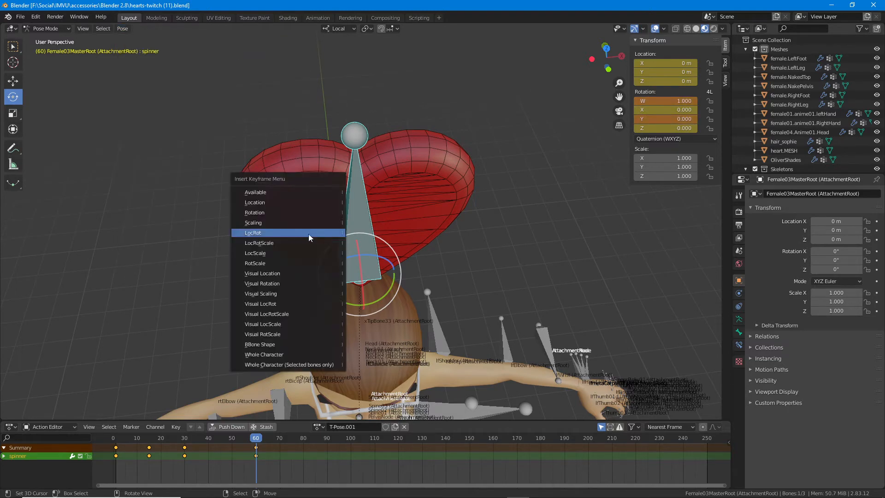
left_click(260, 233)
Go to frame 1, expand the spinner's channels and enlarge the Action Editor to fit them all
left_click_drag(257, 441, 115, 441)
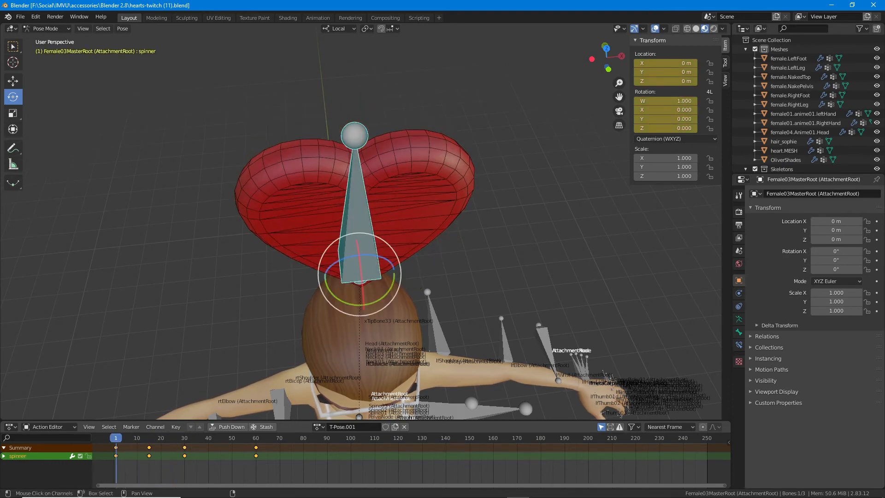
left_click(4, 456)
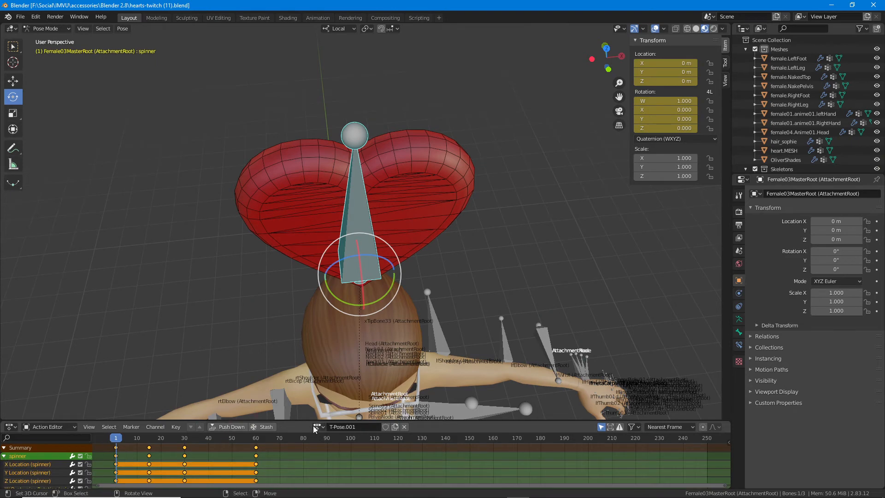
left_click_drag(301, 421, 304, 361)
mouse_move(116, 381)
left_mouse_down()
mouse_move(257, 387)
mouse_move(118, 386)
left_mouse_up()
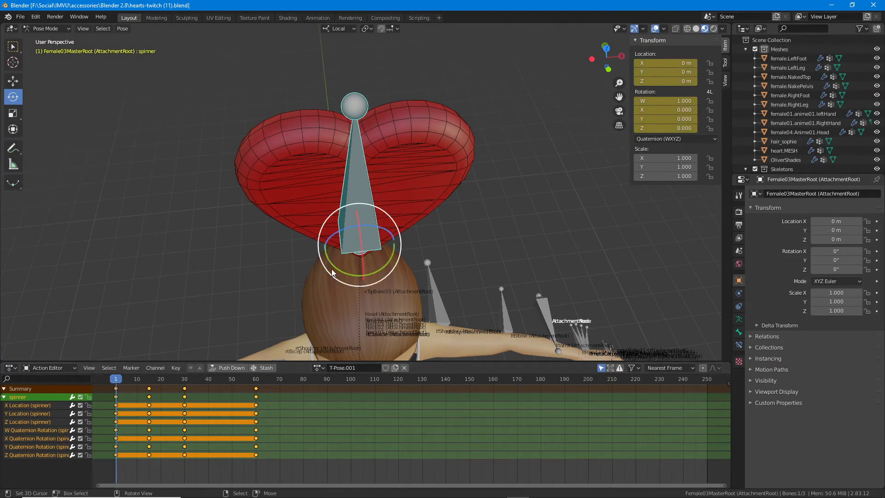
Preview the heart's spin from frame 1 to the last keyframe, and return to frame 1
middle_click_drag(331, 269, 382, 217)
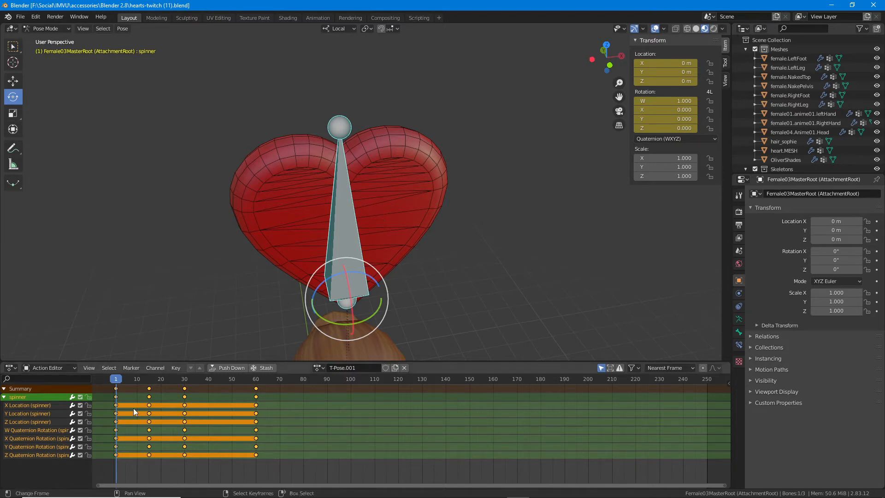
key("space")
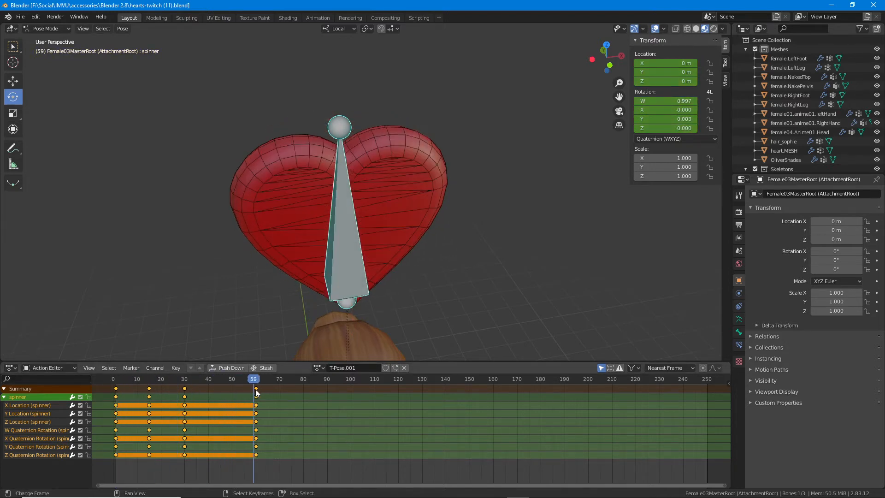
left_click_drag(220, 389, 117, 394)
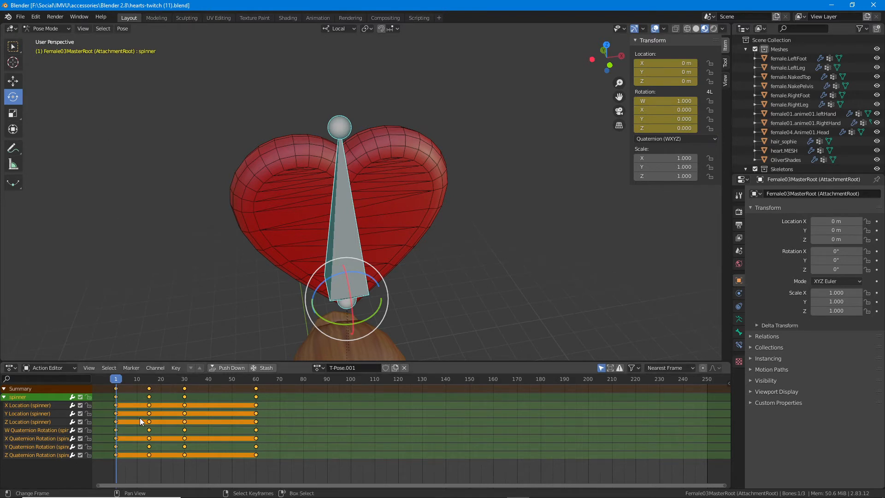
Select all keyframes in the T-Pose.001 action and delete the spinner's channels
left_click(110, 368)
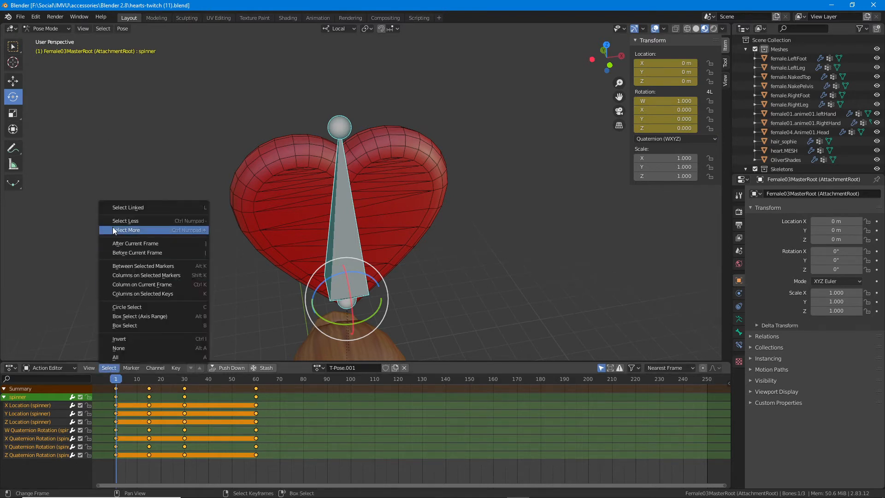
left_click(115, 358)
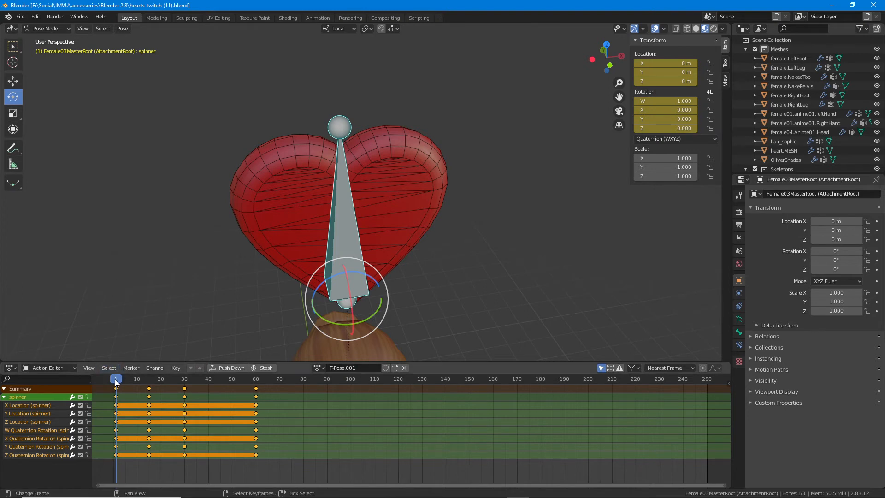
left_click(108, 367)
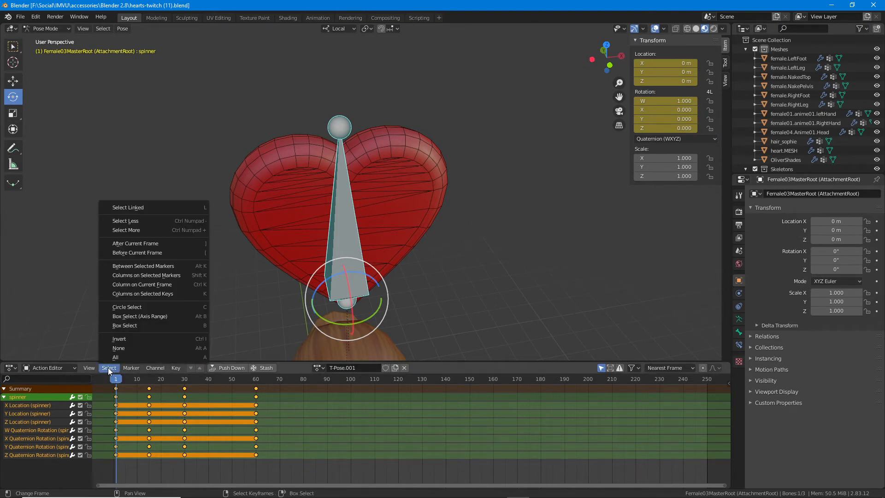
mouse_move(91, 369)
mouse_move(130, 367)
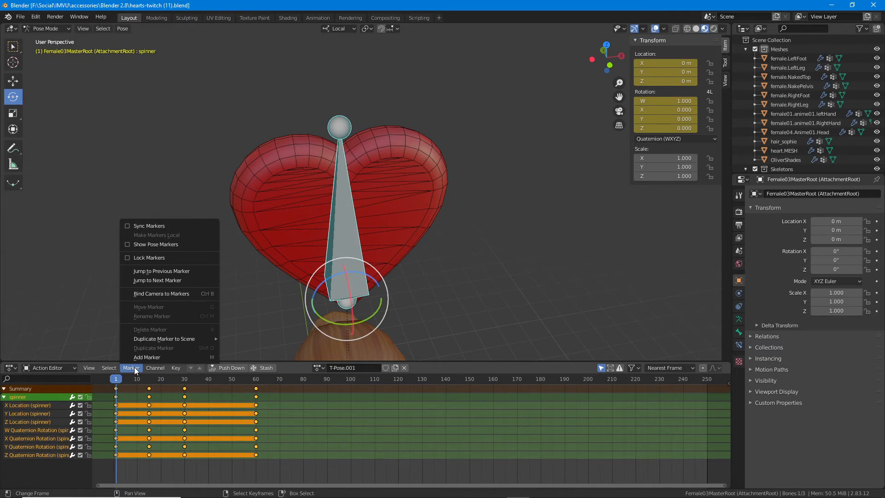
mouse_move(176, 369)
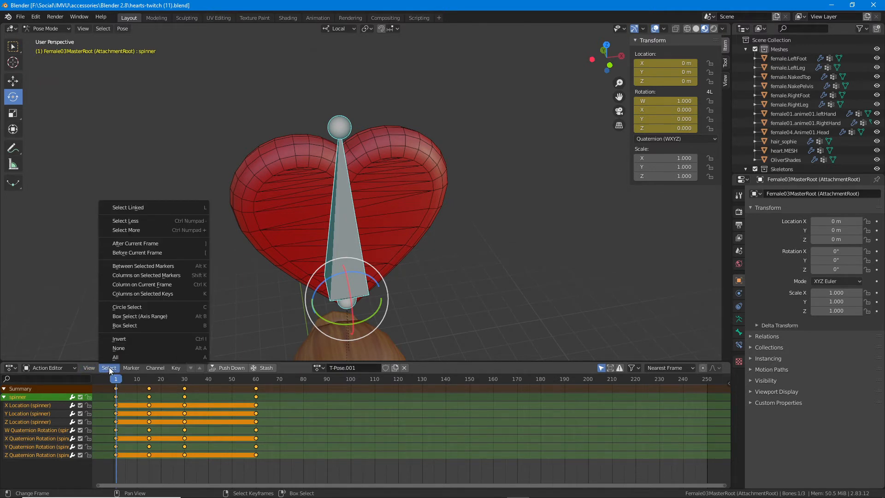
mouse_move(132, 368)
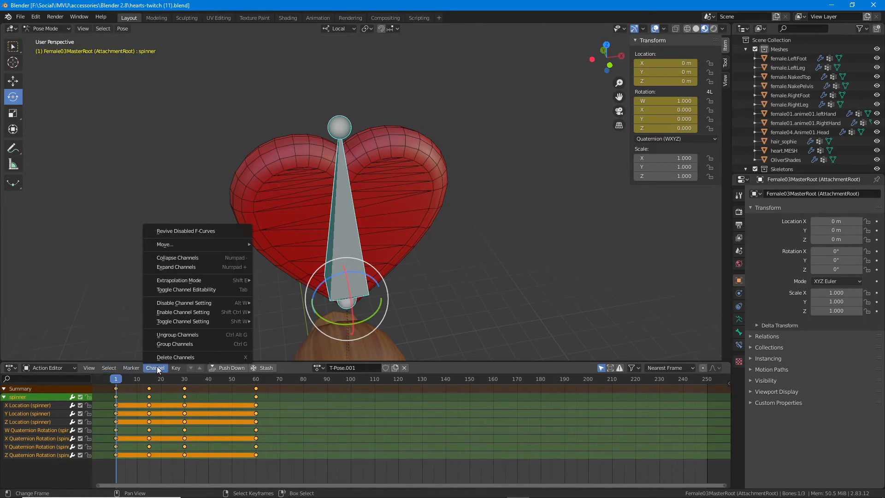
left_click(189, 357)
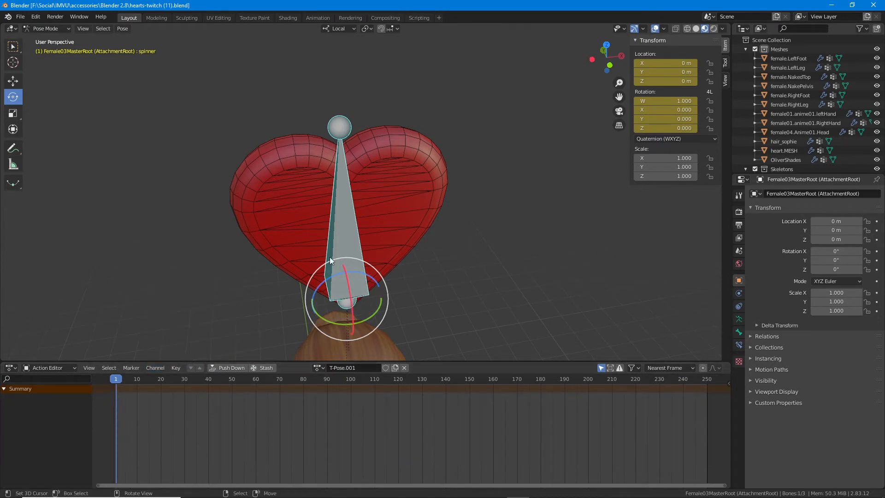
mouse_move(118, 381)
left_mouse_down()
mouse_move(130, 381)
mouse_move(116, 380)
left_mouse_up()
scroll(355, 290, "down", 6)
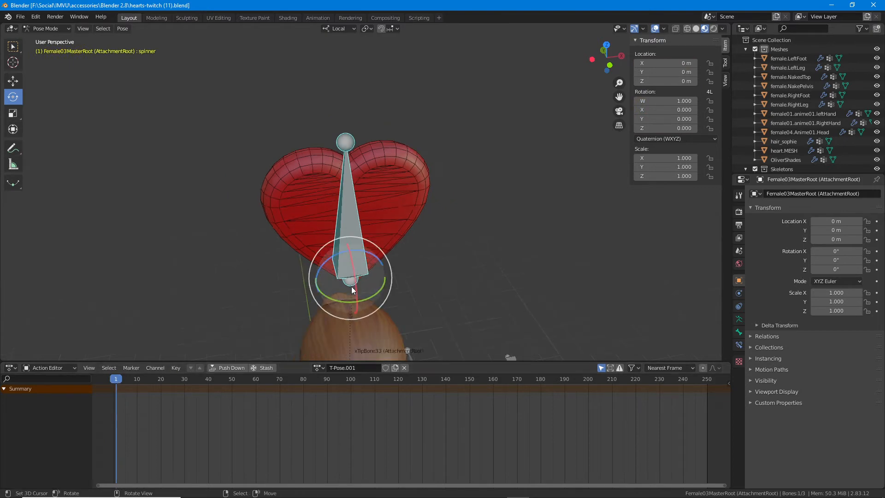
middle_click_drag(334, 224, 320, 198)
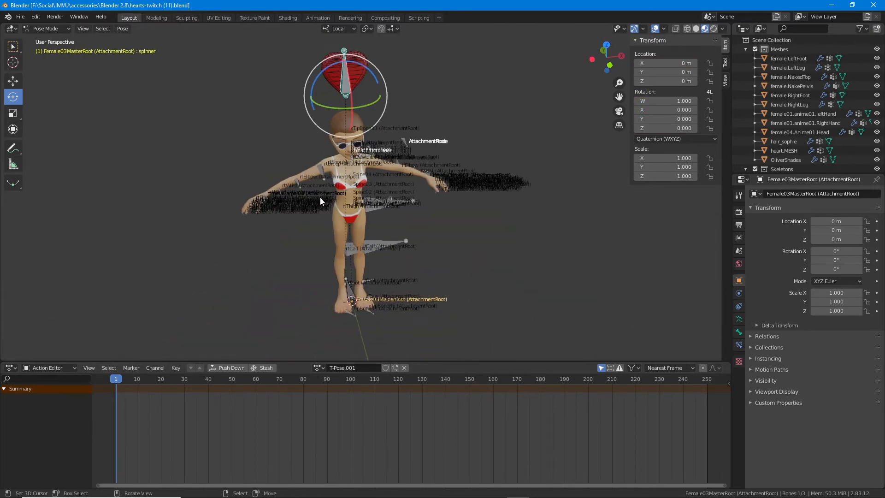
left_click(664, 29)
left_click(78, 28)
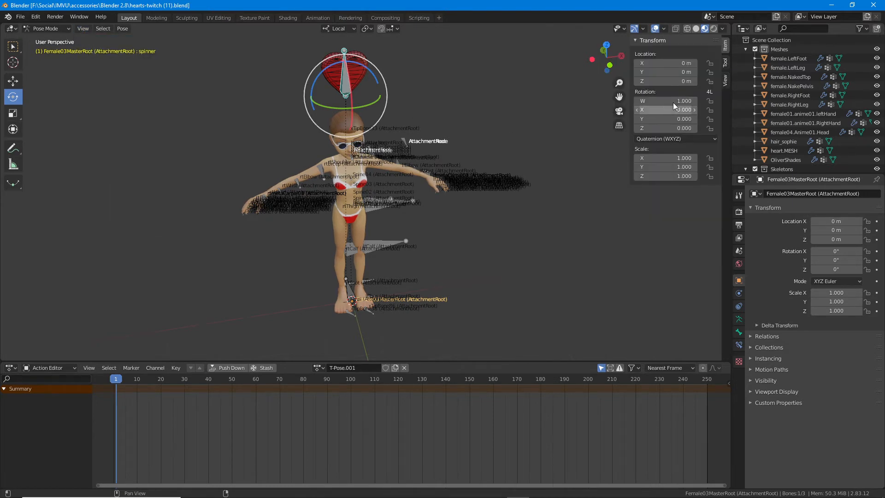
left_click(727, 79)
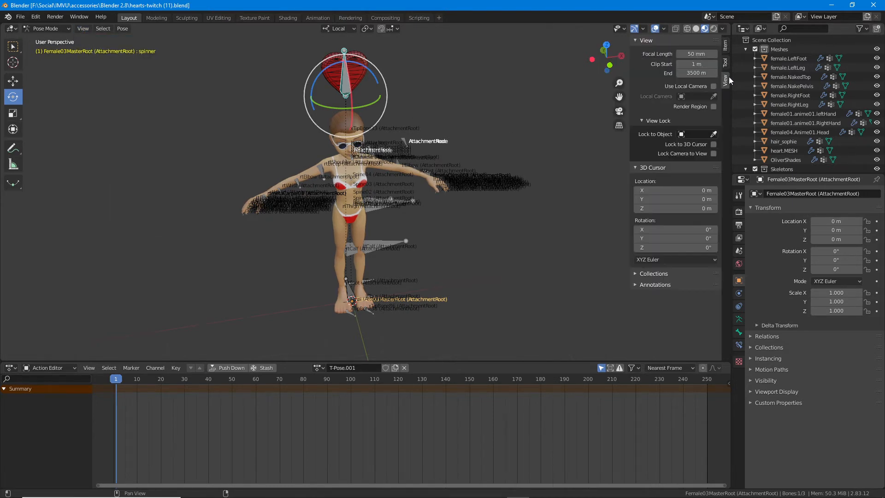
left_click(727, 48)
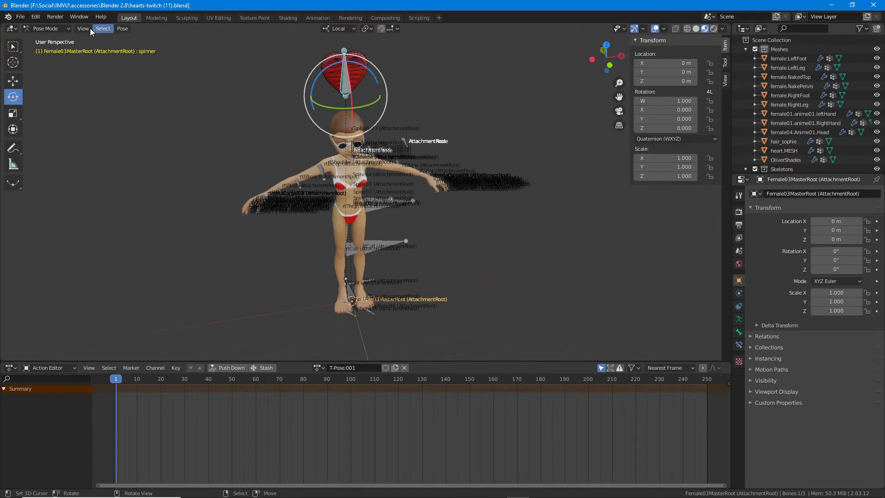
Select all bones of the armature and insert a LocRot keyframe for them at frame 1
scroll(291, 290, "up", 1)
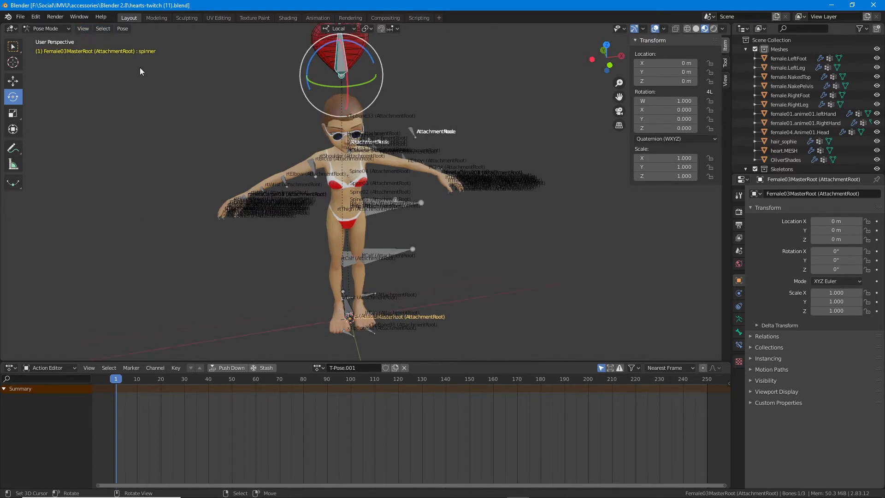
left_click(103, 28)
left_click(112, 42)
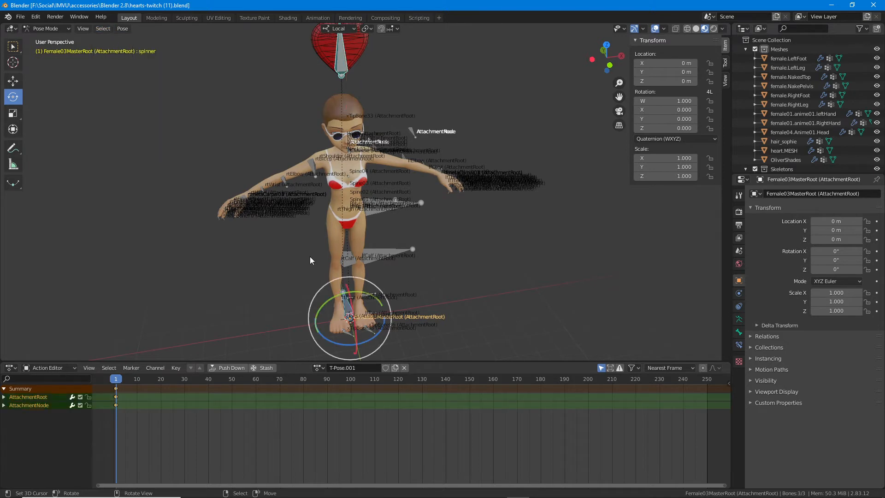
middle_click_drag(316, 162, 313, 169, "shift")
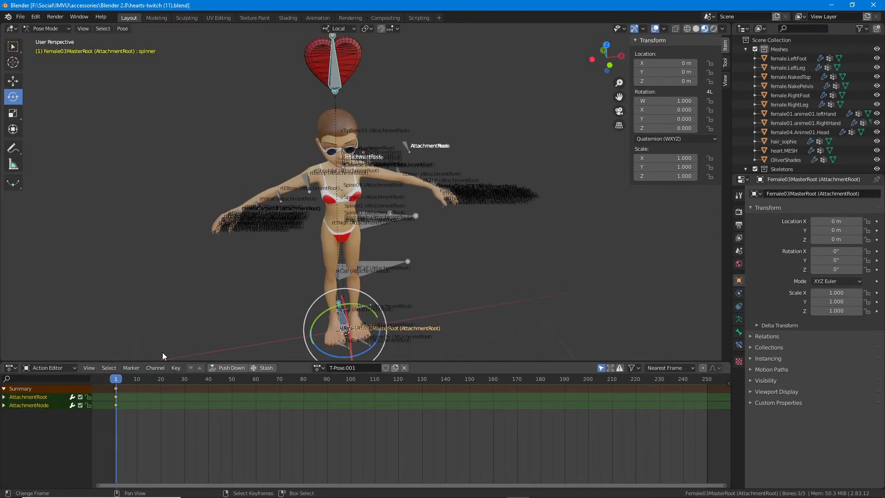
key("i")
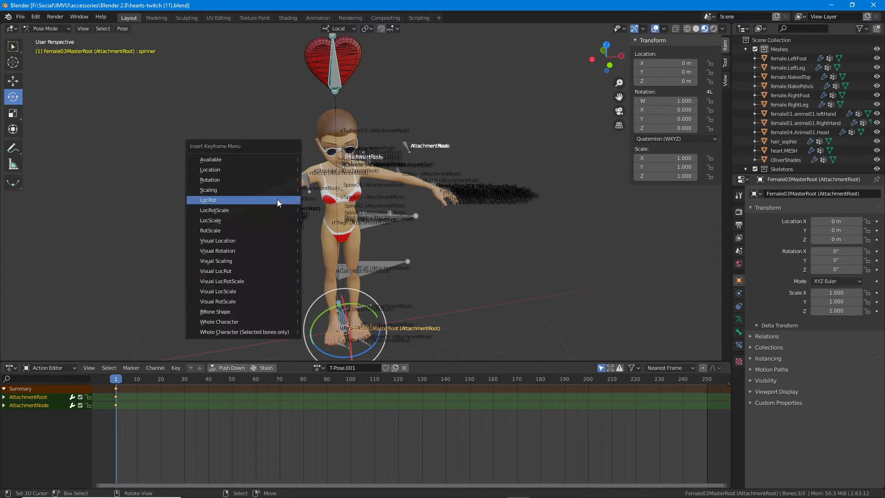
left_click(214, 198)
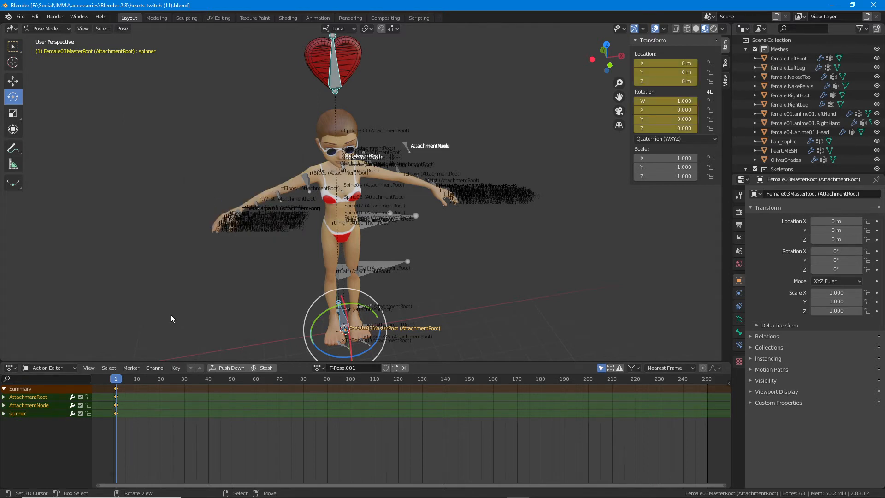
At frame 15, rotate only the heart's spinner bone -90° about its local Y axis and insert a LocRot keyframe
left_click(133, 381)
left_click_drag(138, 382, 145, 385)
scroll(140, 399, "up", 4)
middle_click_drag(139, 399, 287, 412)
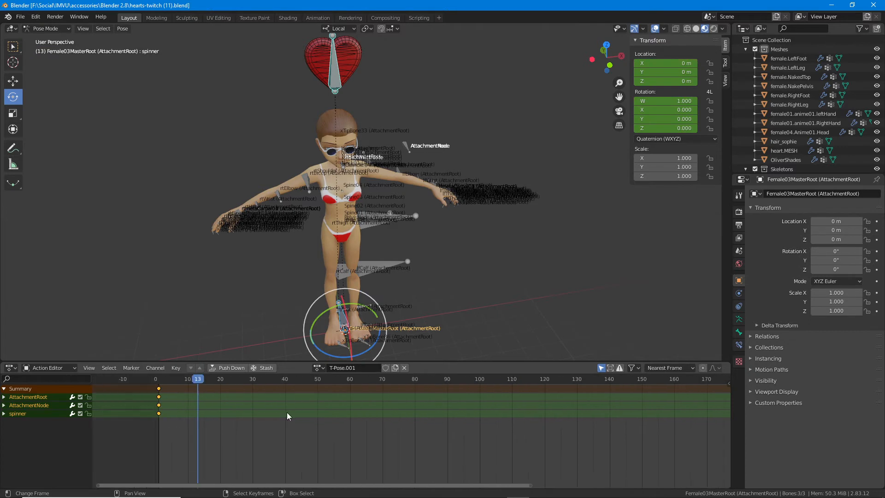
scroll(201, 401, "up", 5)
middle_click_drag(201, 401, 326, 401)
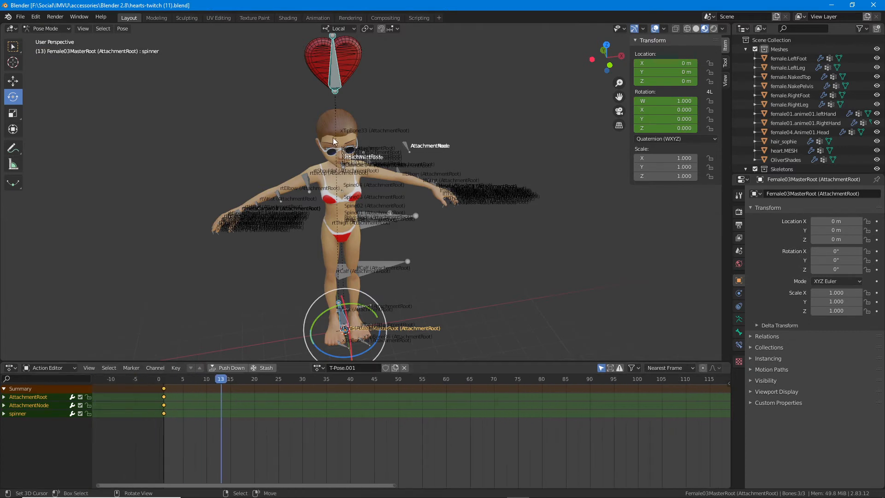
middle_click_drag(333, 137, 349, 210, "shift")
scroll(349, 213, "up", 6)
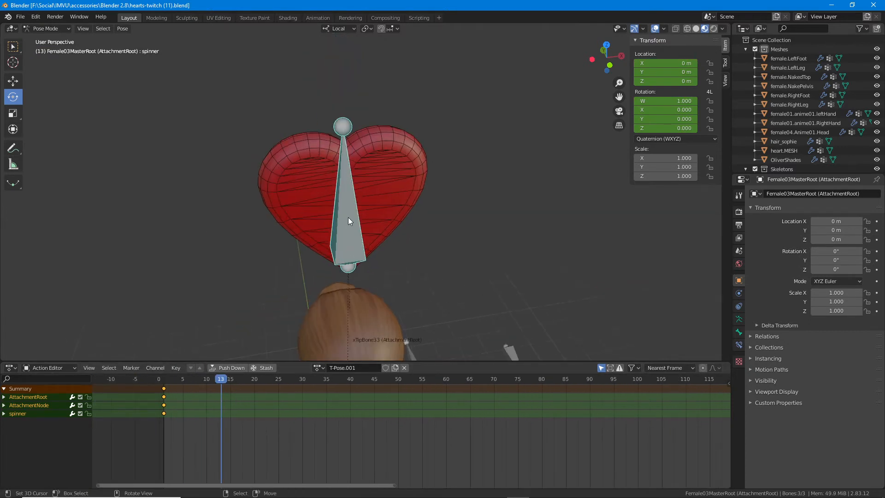
left_click(348, 217)
left_click_drag(227, 382, 232, 382)
left_click_drag(378, 282, 342, 276)
key("i")
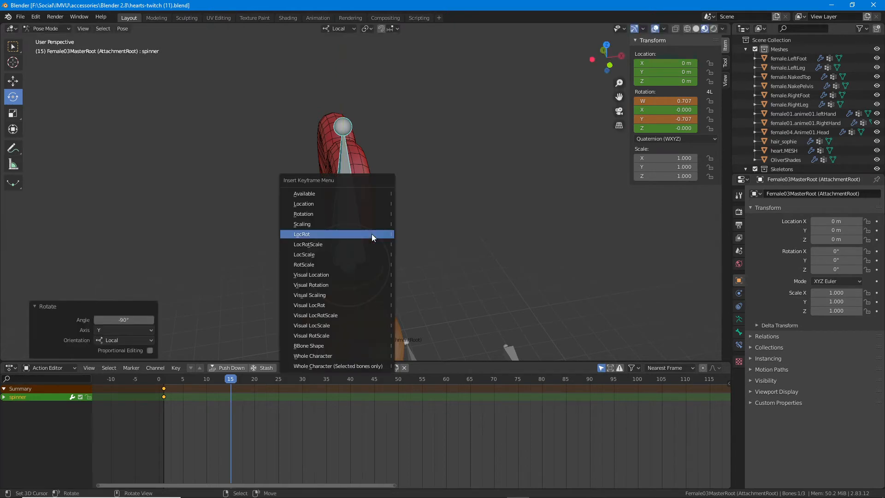
left_click(372, 233)
At frame 30, rotate the spinner bone a further -90° about its local Y axis and insert a LocRot keyframe
left_click_drag(228, 380, 301, 383)
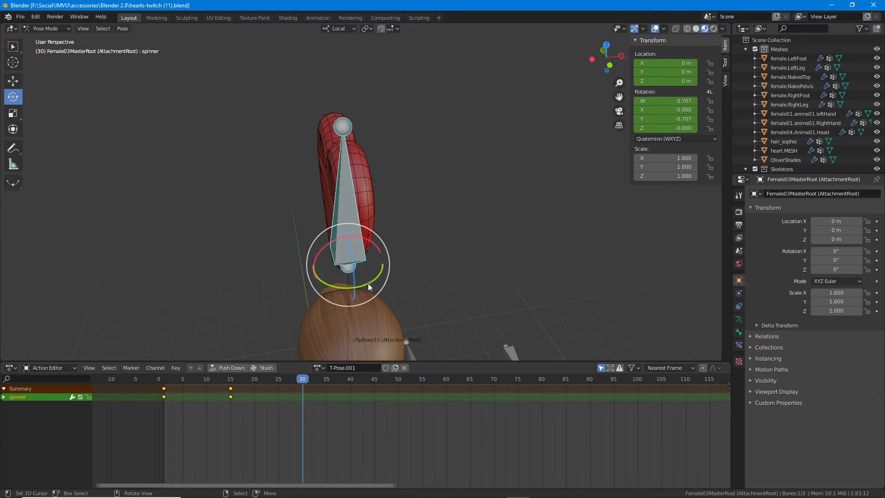
left_click_drag(368, 283, 336, 273)
key("i")
left_click(411, 286)
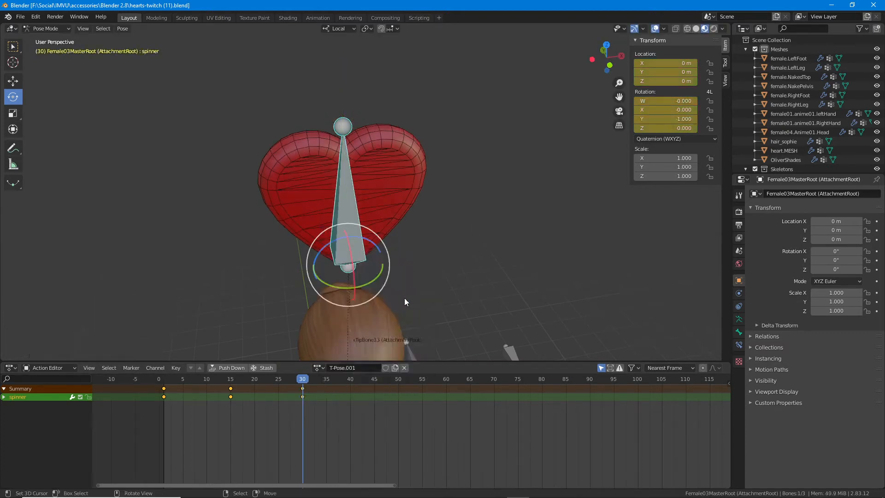
At frame 45, rotate the spinner bone another -90° about local Y and insert a LocRot keyframe
left_click_drag(303, 383, 375, 387)
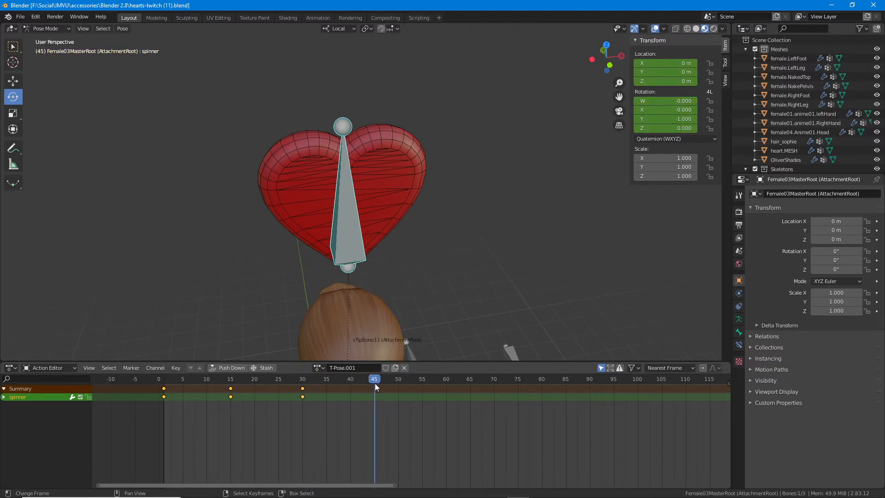
left_click_drag(377, 277, 342, 278)
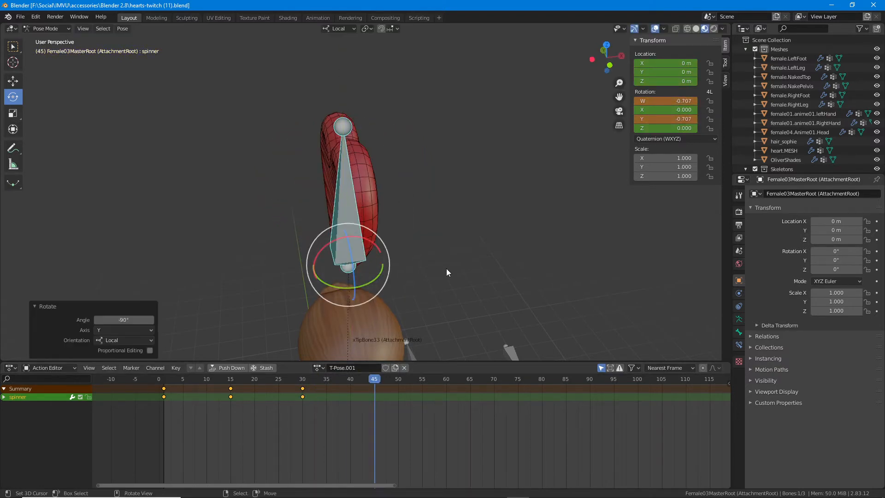
key("i")
left_click(447, 268)
At frame 60, complete the spinner bone's full turn with another -90° about local Y and insert a LocRot keyframe
left_click_drag(433, 381, 446, 382)
left_click_drag(374, 276, 343, 279)
key("i")
left_click(449, 244)
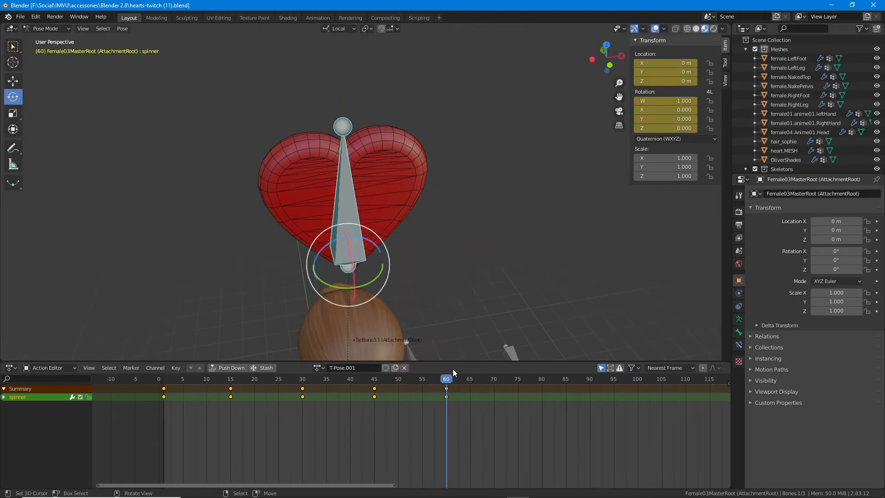
mouse_move(445, 378)
left_mouse_down()
mouse_move(164, 374)
mouse_move(446, 379)
left_mouse_up()
left_click_drag(631, 101, 631, 131)
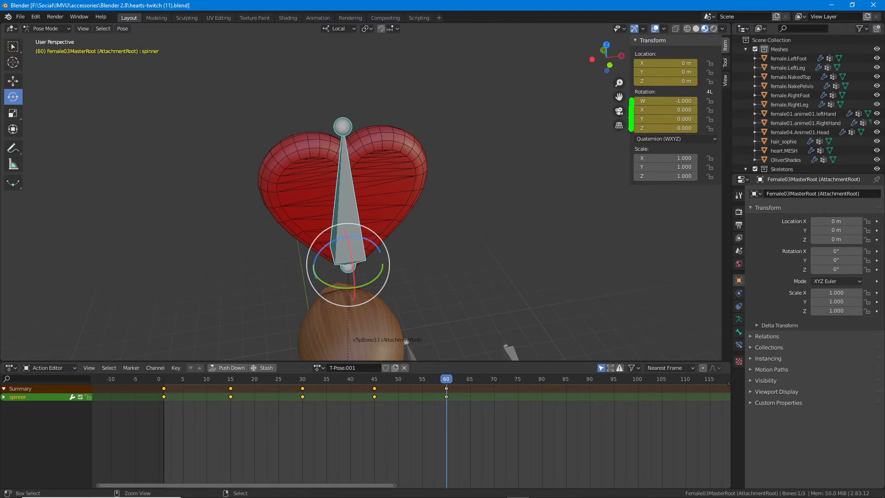
left_click_drag(629, 59, 629, 88)
key("Escape")
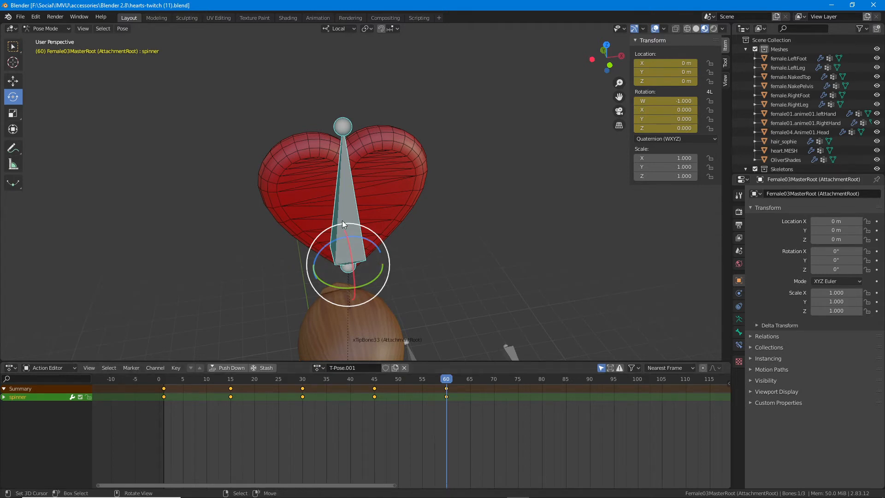
middle_click_drag(342, 221, 346, 220)
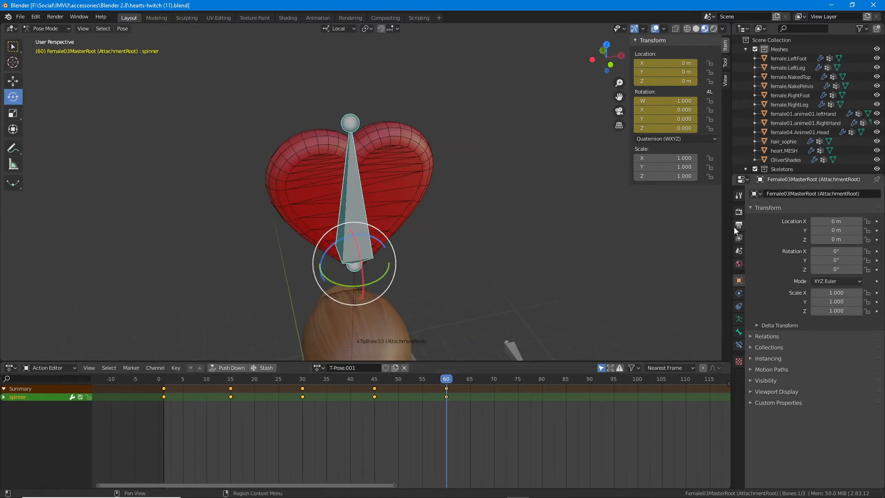
Show the scene's output properties and set the end frame of the animation range to 60
left_click(739, 237)
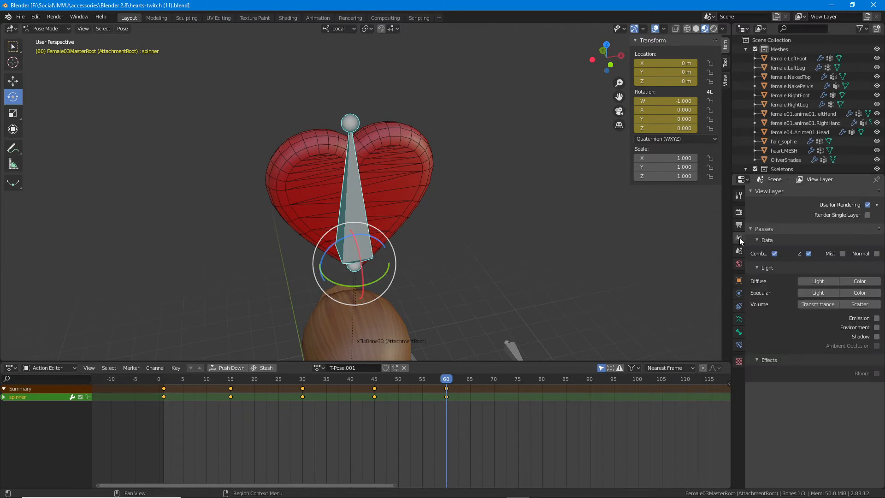
left_click(740, 225)
left_click(740, 213)
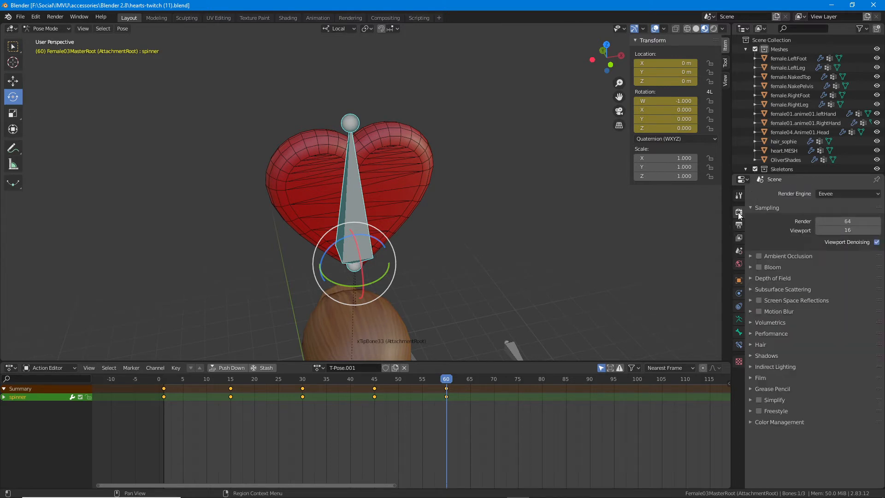
left_click(739, 225)
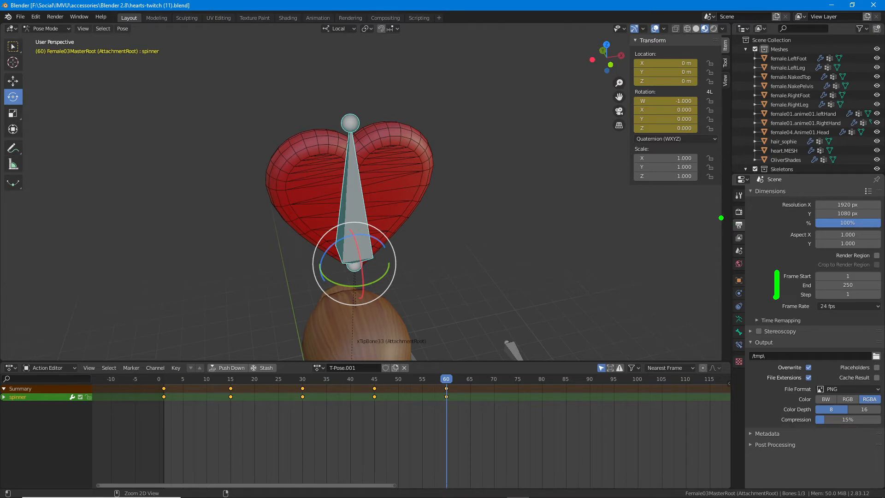
mouse_move(721, 218)
left_mouse_down()
mouse_move(721, 238)
mouse_move(755, 212)
mouse_move(731, 215)
left_mouse_up()
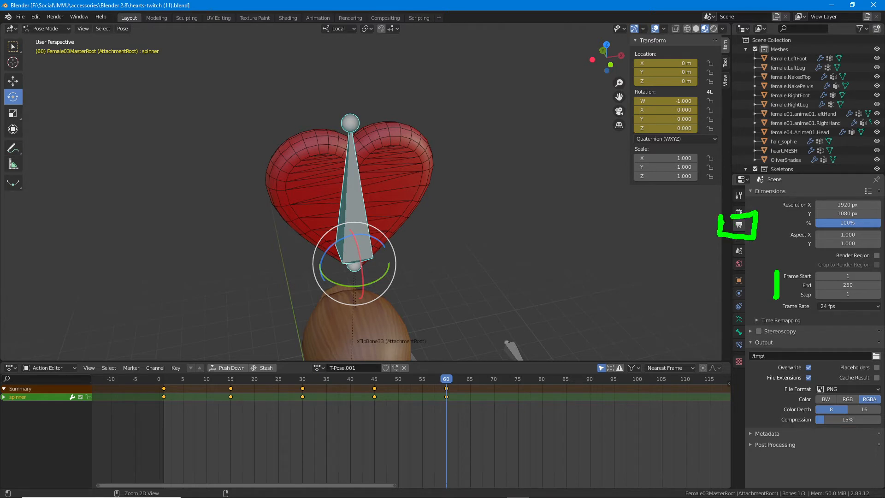
key("Escape")
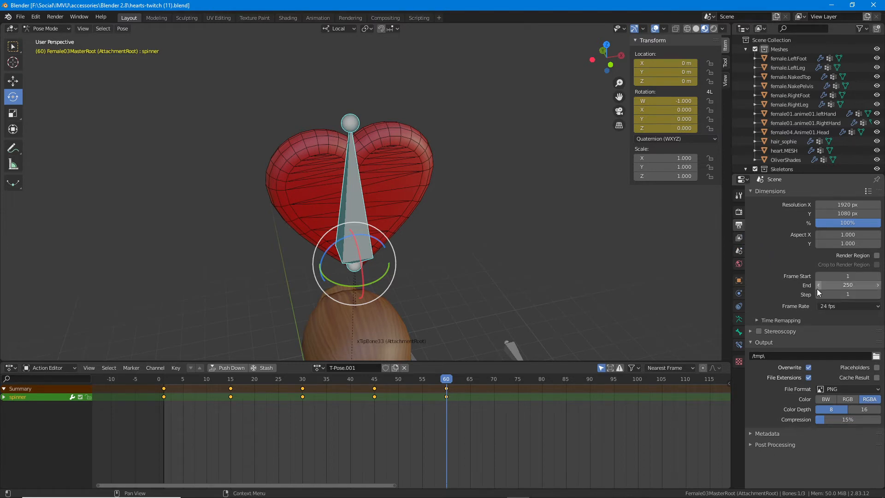
key("ctrl+2")
left_click_drag(786, 285, 796, 285)
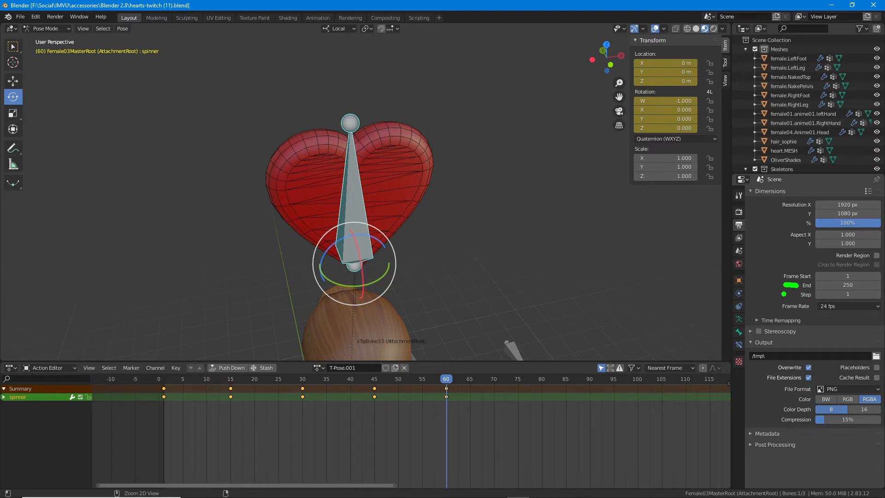
left_click(860, 287)
type("60")
key("Return")
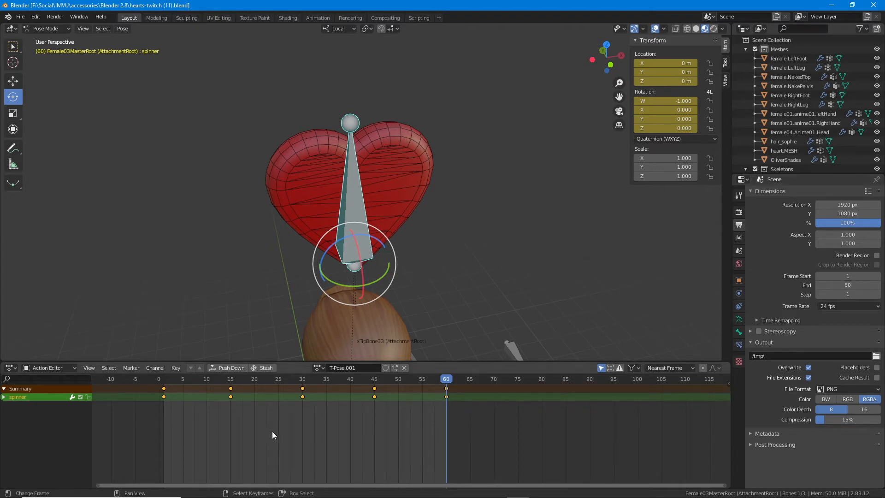
Play the heart's spin animation over the shortened frame range and stop the playback
key("space")
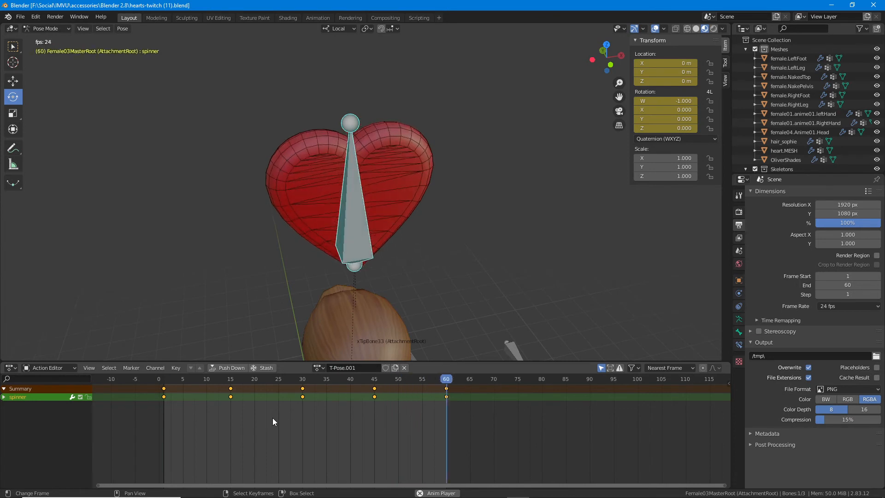
key("Escape")
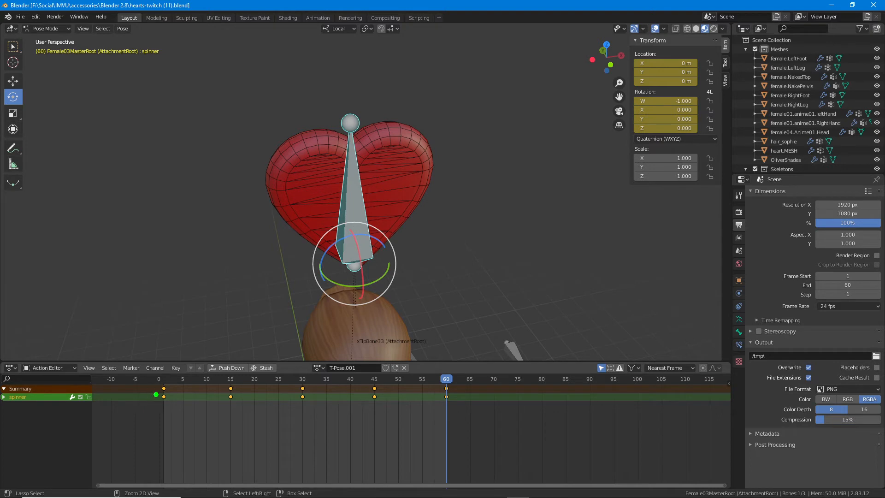
left_click_drag(156, 381, 162, 382)
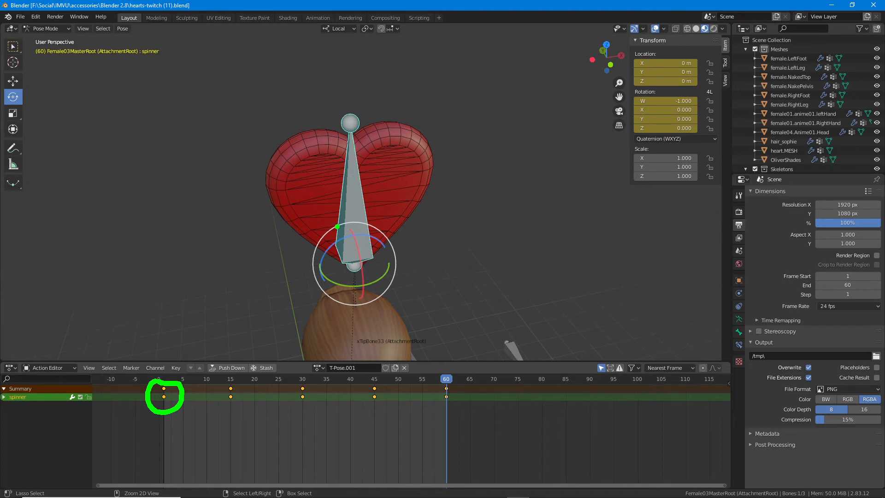
mouse_move(441, 377)
left_mouse_down()
mouse_move(436, 405)
mouse_move(445, 377)
left_mouse_up()
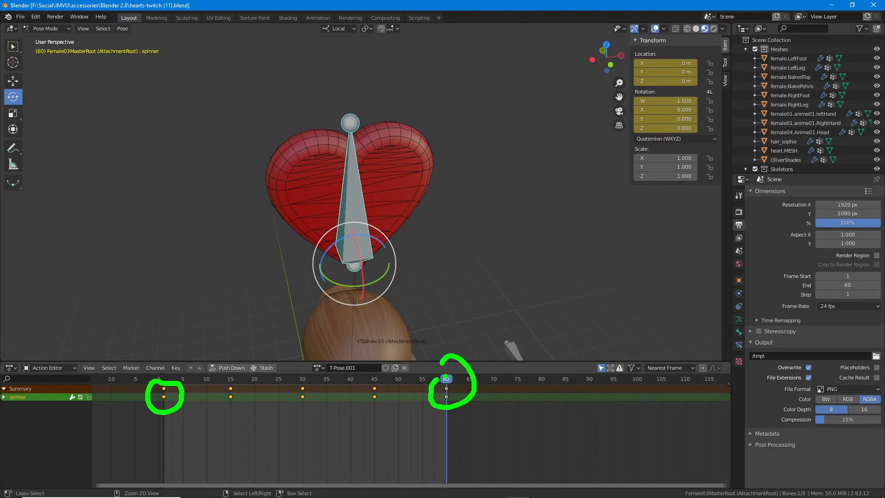
left_click_drag(186, 411, 415, 435)
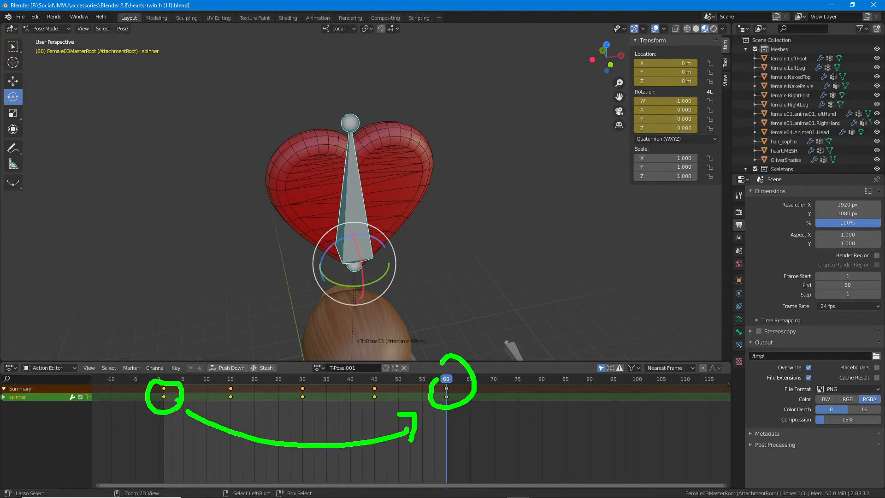
left_click_drag(164, 426, 164, 451)
mouse_move(441, 422)
left_mouse_down()
mouse_move(442, 437)
mouse_move(459, 429)
left_mouse_up()
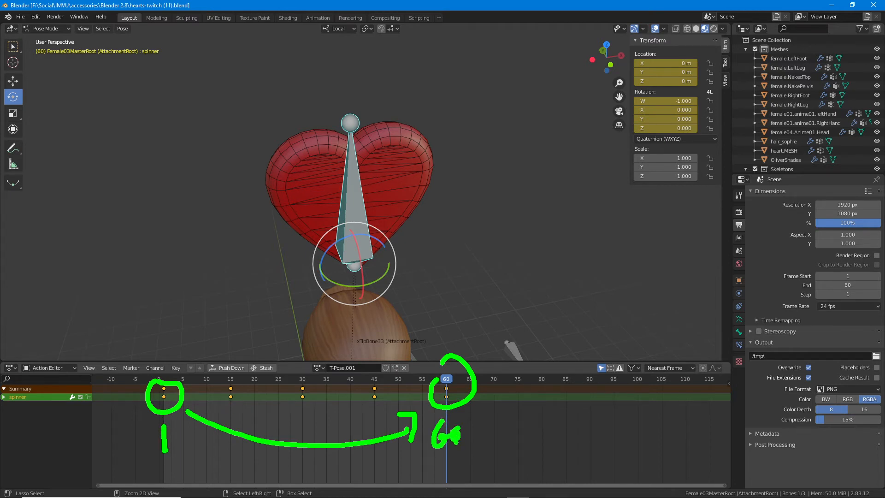
mouse_move(394, 243)
left_mouse_down()
mouse_move(376, 213)
mouse_move(381, 203)
mouse_move(397, 206)
left_mouse_up()
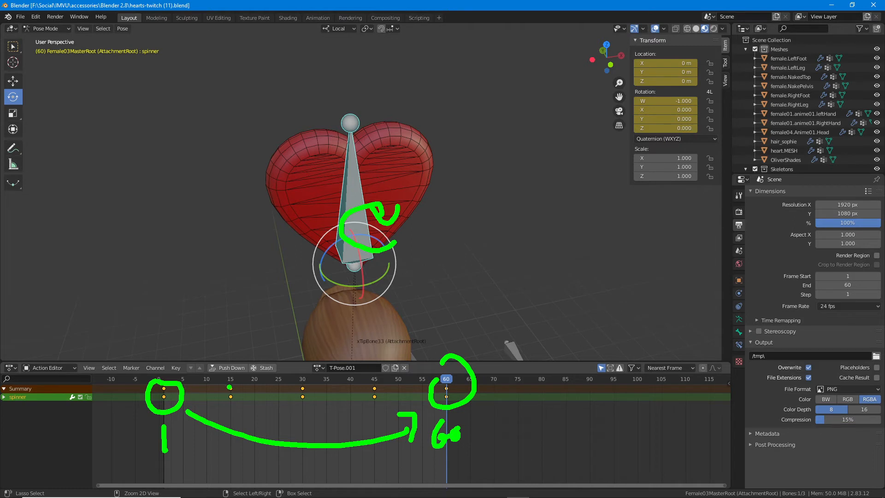
key("Escape")
key("ctrl+2")
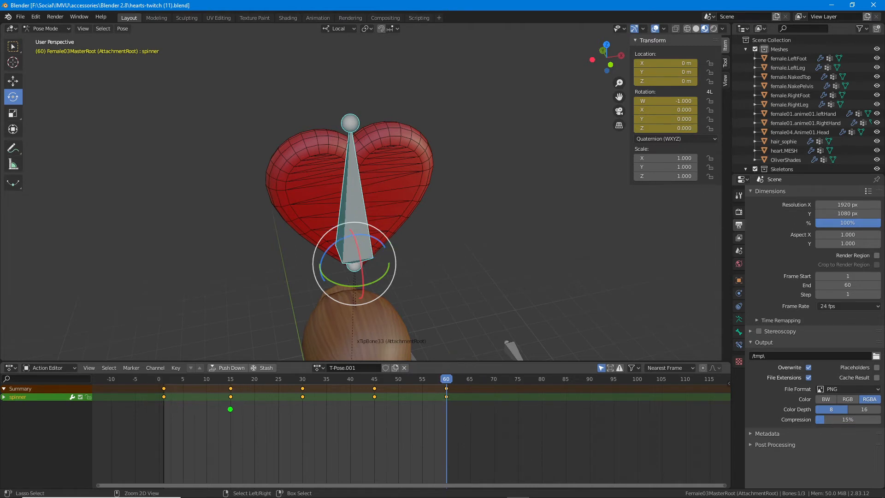
mouse_move(230, 410)
left_mouse_down()
mouse_move(230, 451)
mouse_move(225, 418)
mouse_move(240, 419)
left_mouse_up()
mouse_move(305, 404)
left_mouse_down()
mouse_move(305, 430)
mouse_move(298, 418)
left_mouse_up()
left_click_drag(306, 405, 314, 420)
mouse_move(372, 412)
left_mouse_down()
mouse_move(372, 444)
mouse_move(367, 421)
mouse_move(384, 421)
left_mouse_up()
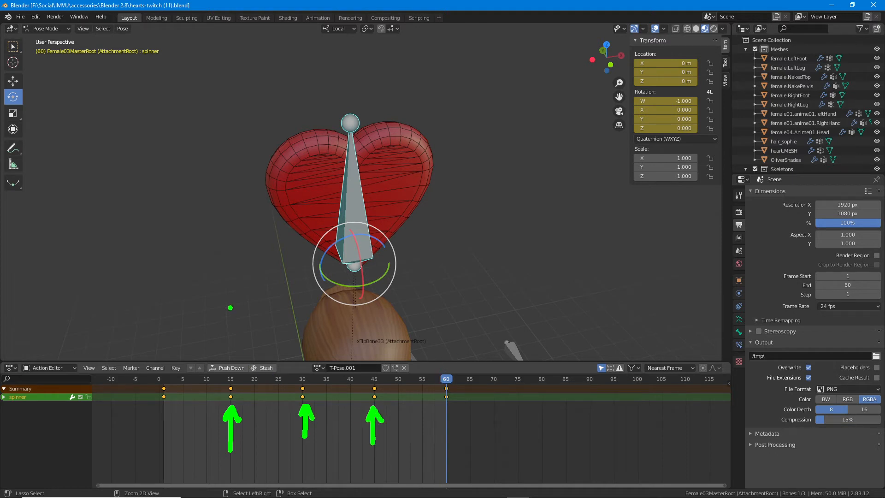
left_click_drag(230, 305, 230, 362)
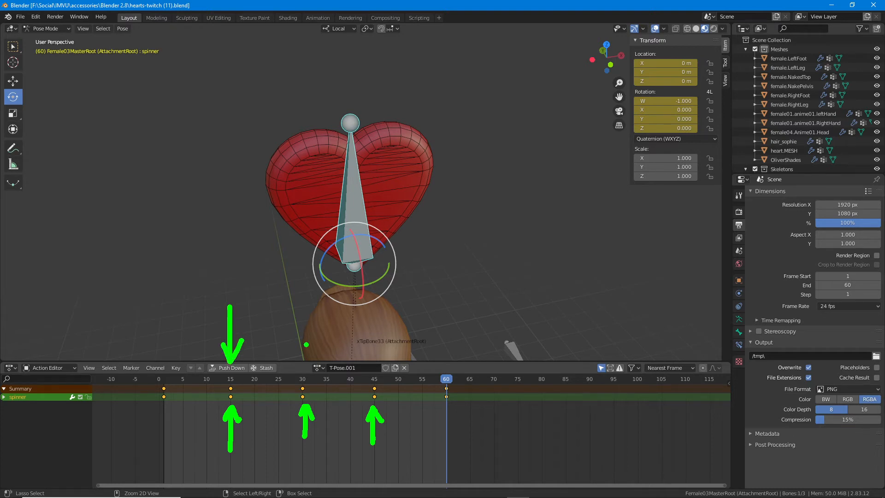
left_click_drag(304, 305, 304, 360)
left_click_drag(316, 338, 304, 360)
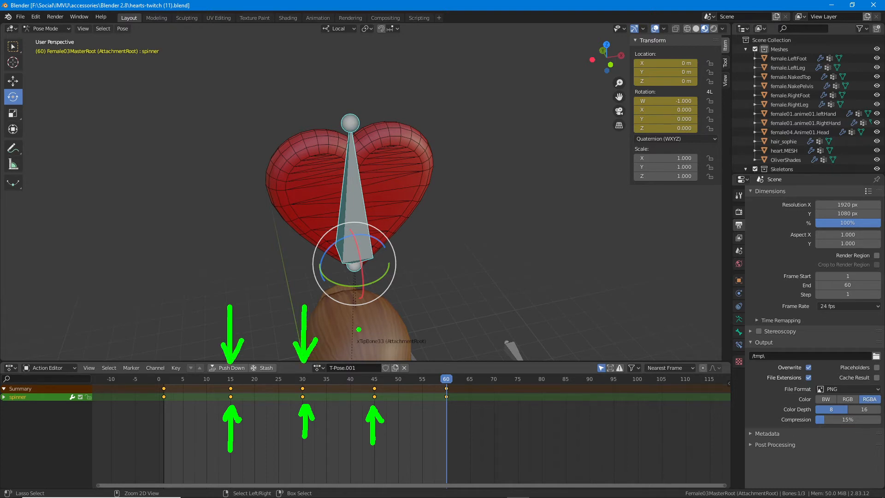
left_click_drag(370, 306, 372, 362)
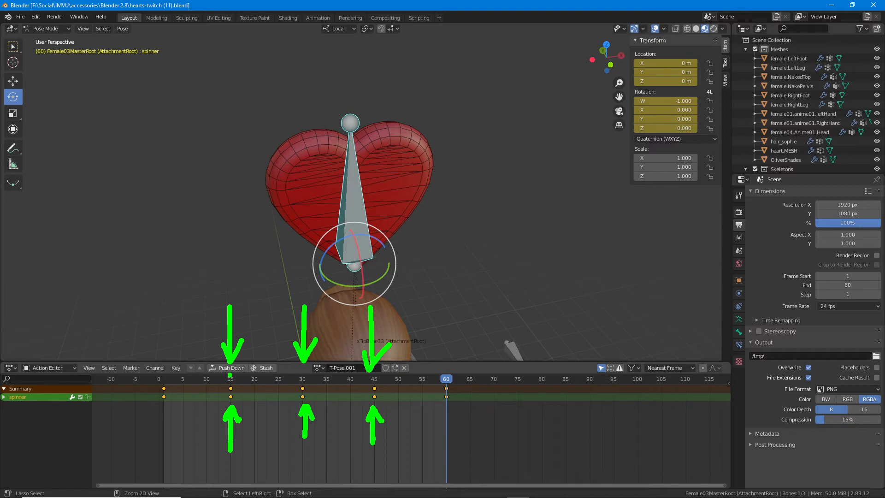
mouse_move(170, 373)
left_mouse_down()
mouse_move(158, 401)
mouse_move(170, 371)
left_mouse_up()
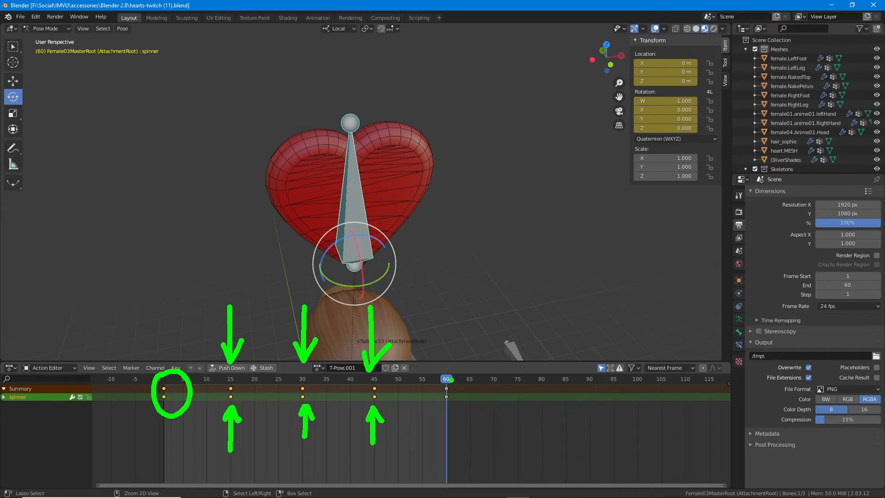
left_click_drag(451, 379, 438, 377)
mouse_move(174, 364)
left_mouse_down()
mouse_move(260, 279)
mouse_move(407, 350)
mouse_move(421, 373)
left_mouse_up()
left_click_drag(403, 360, 434, 349)
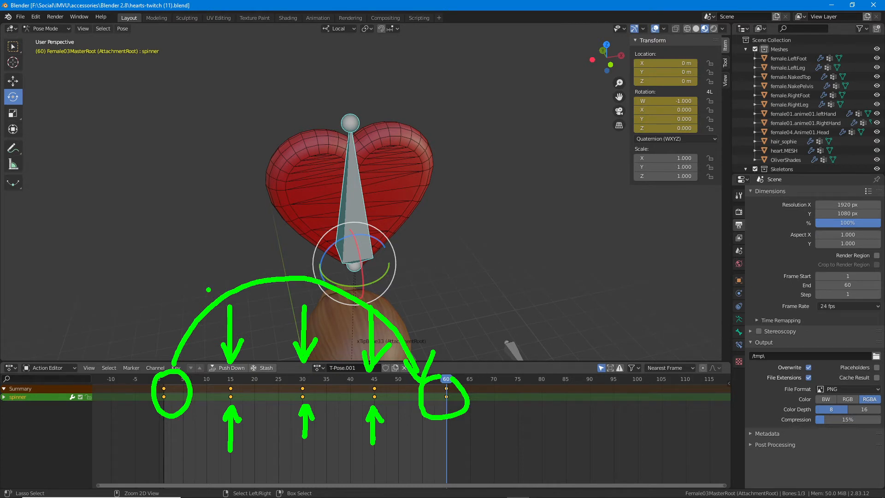
mouse_move(209, 290)
left_mouse_down()
mouse_move(240, 320)
mouse_move(215, 284)
left_mouse_up()
mouse_move(303, 260)
left_mouse_down()
mouse_move(300, 296)
mouse_move(304, 287)
left_mouse_up()
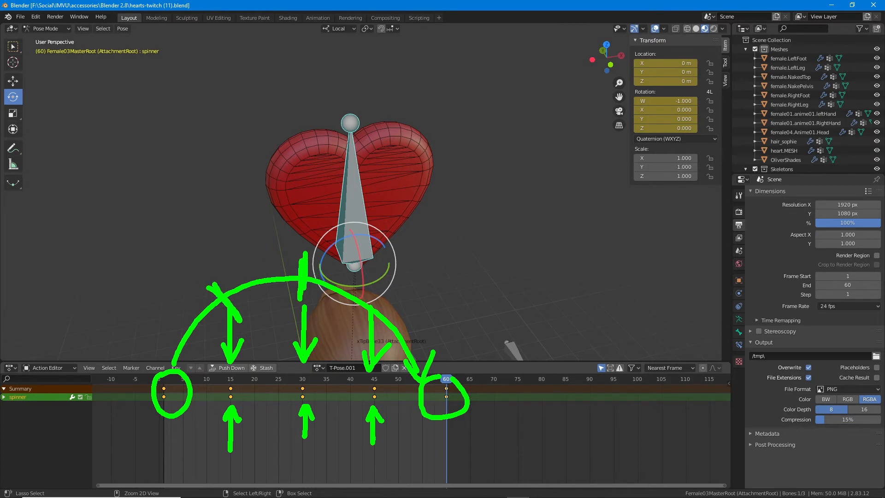
left_click_drag(387, 279, 364, 327)
mouse_move(172, 360)
left_mouse_down()
mouse_move(228, 289)
mouse_move(328, 277)
mouse_move(418, 366)
left_mouse_up()
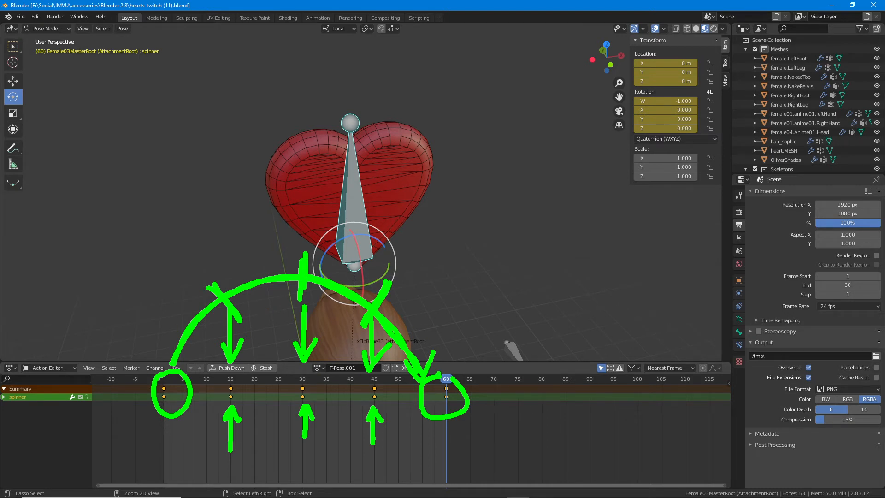
key("Escape")
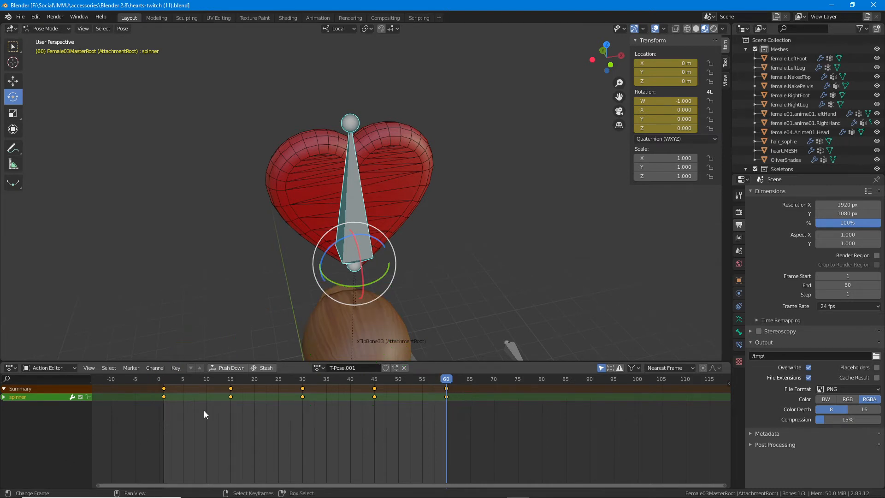
key("ctrl+2")
left_click_drag(163, 355, 162, 381)
left_click_drag(231, 351, 231, 383)
mouse_move(167, 364)
left_mouse_down()
mouse_move(217, 362)
mouse_move(220, 377)
mouse_move(371, 369)
mouse_move(363, 386)
left_mouse_up()
mouse_move(379, 347)
left_mouse_down()
mouse_move(380, 386)
mouse_move(445, 370)
mouse_move(433, 384)
left_mouse_up()
left_click_drag(446, 347, 449, 396)
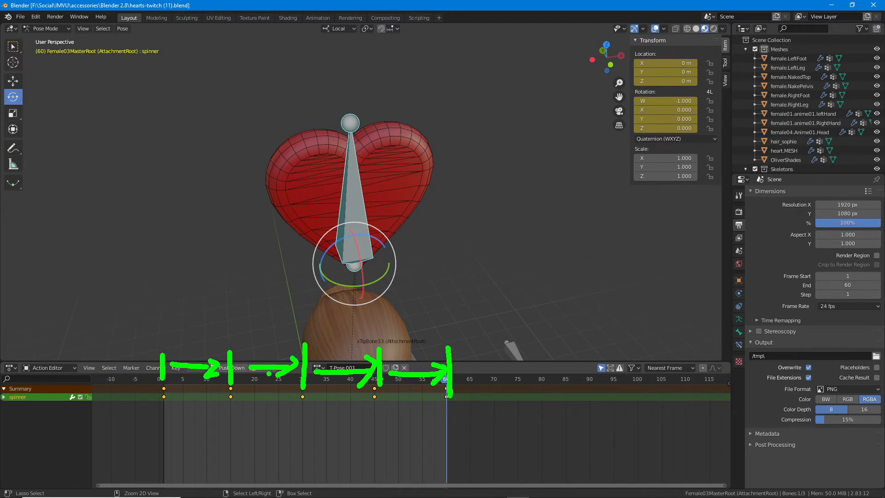
left_click_drag(233, 320, 234, 321)
left_click_drag(302, 316, 303, 317)
mouse_move(385, 321)
left_mouse_down()
mouse_move(372, 334)
mouse_move(383, 320)
left_mouse_up()
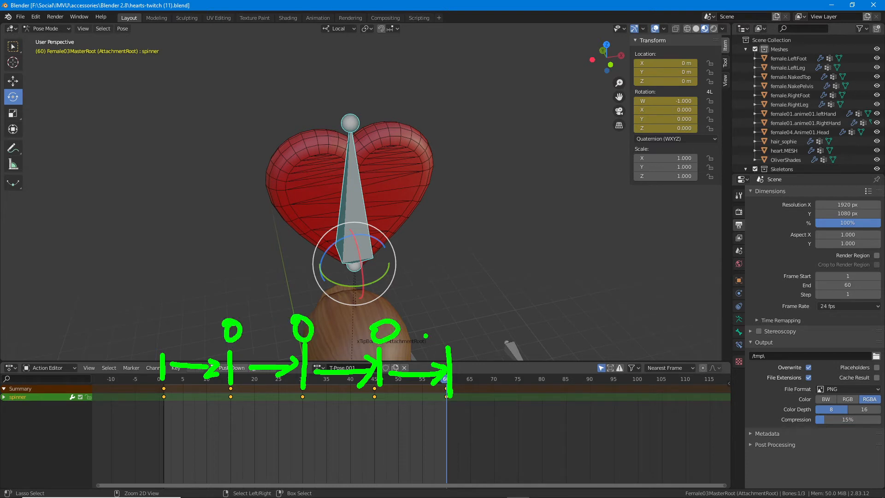
left_click_drag(237, 315, 454, 322)
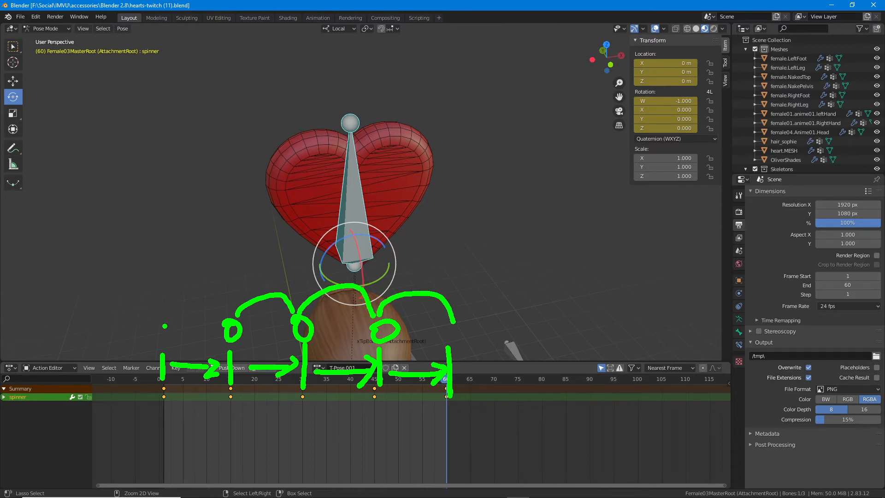
mouse_move(165, 326)
left_mouse_down()
mouse_move(162, 316)
mouse_move(219, 312)
left_mouse_up()
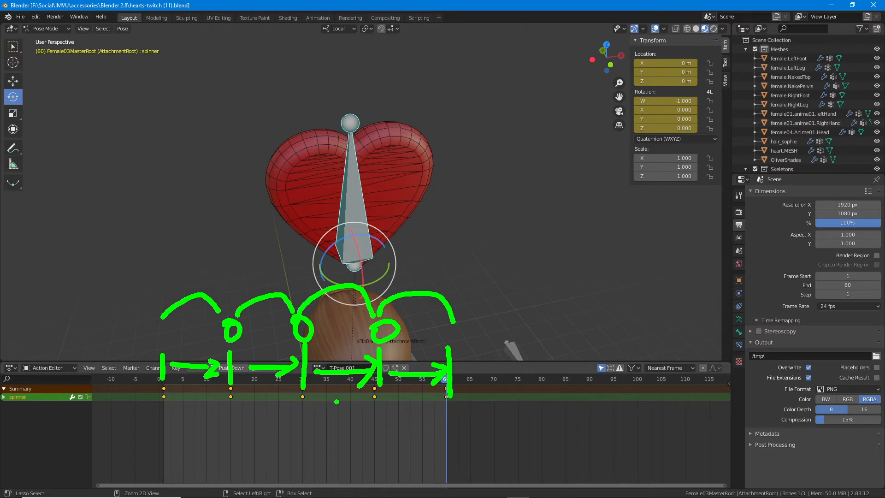
mouse_move(328, 205)
left_mouse_down()
mouse_move(324, 199)
mouse_move(398, 200)
left_mouse_up()
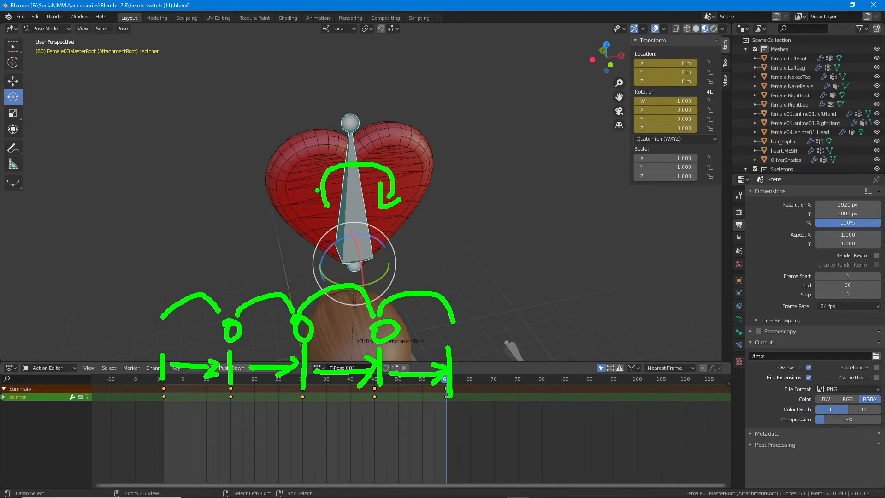
mouse_move(317, 190)
left_mouse_down()
mouse_move(322, 176)
mouse_move(333, 189)
left_mouse_up()
left_click_drag(346, 152, 364, 171)
key("Escape")
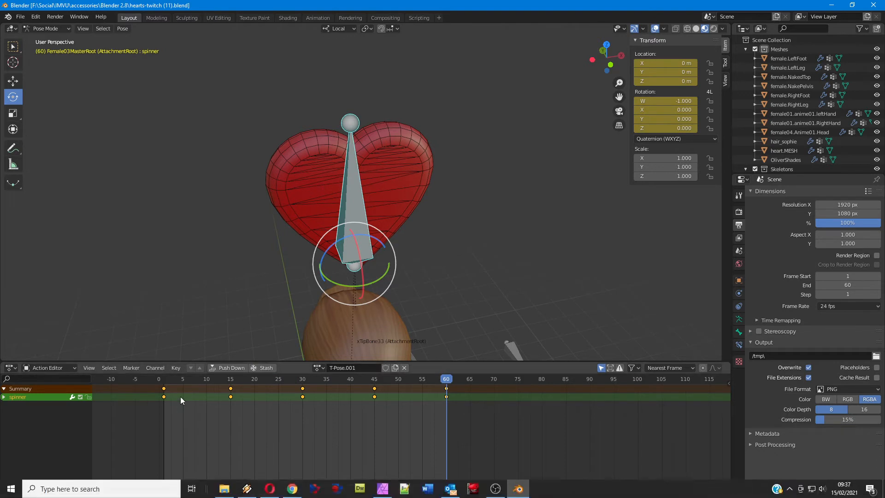
left_click_drag(165, 389, 444, 400)
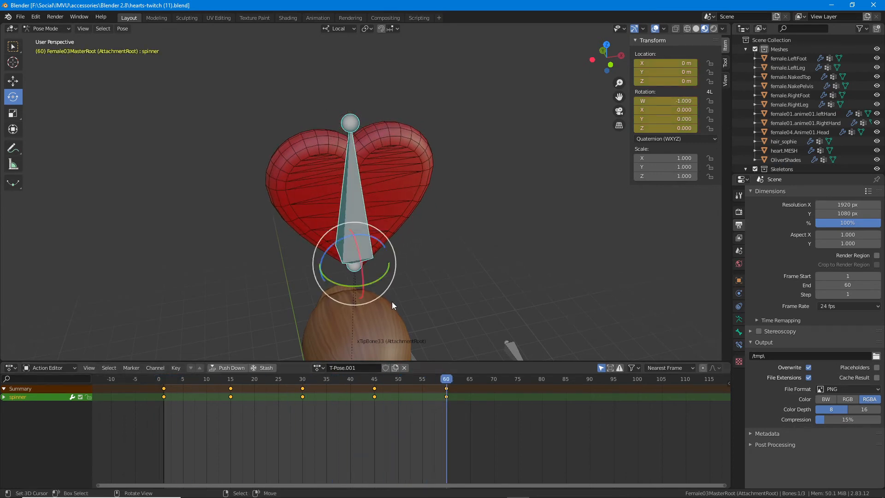
Save the scene as a new version named hearts-twitch (12).blend in the same folder
scroll(352, 275, "down", 1)
middle_click_drag(337, 284, 336, 233, "shift")
left_click(20, 17)
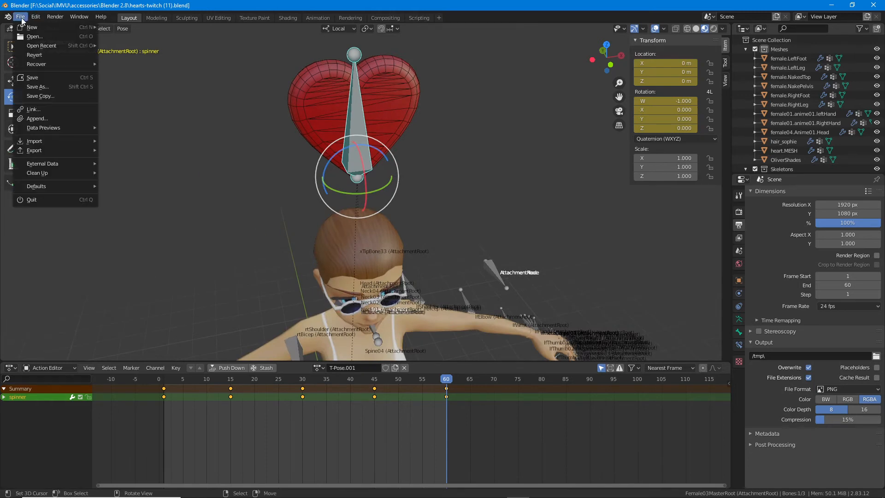
left_click(36, 87)
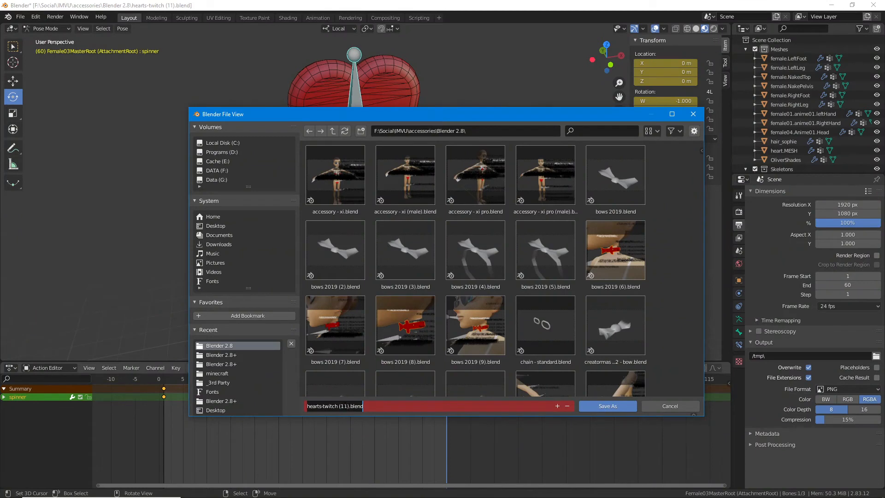
left_click(344, 405)
type("2")
key("Delete")
key("Return")
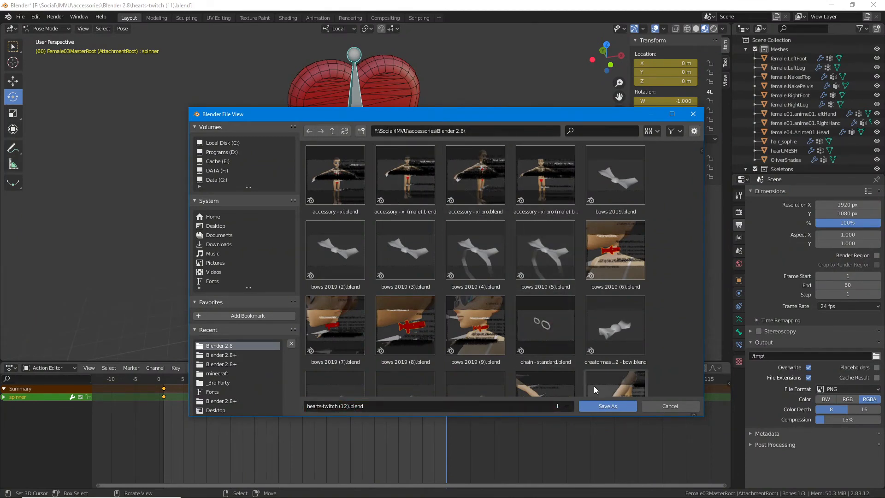
left_click(611, 407)
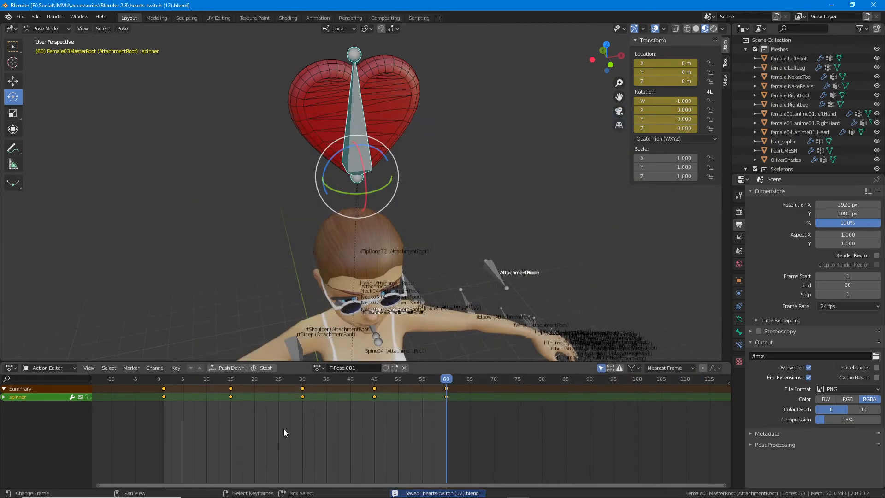
Select all the attachment armature's bones to compare their keyframe channels in the action
scroll(337, 231, "down", 6)
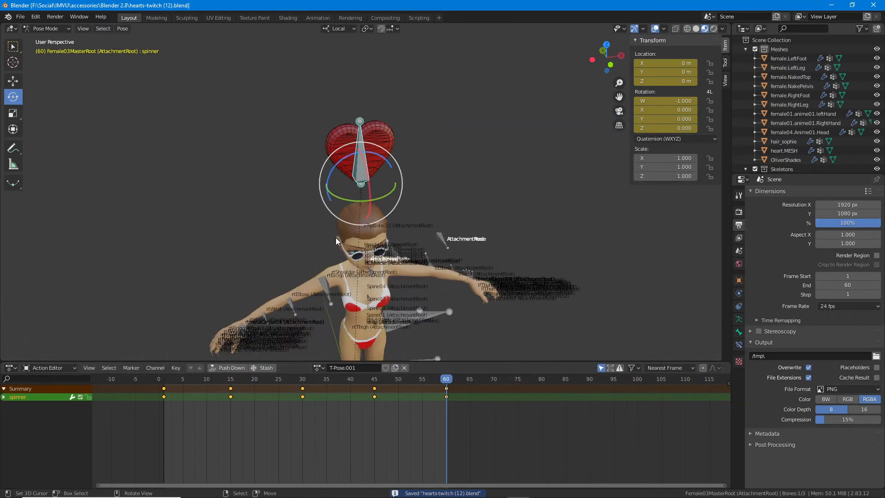
mouse_move(329, 220)
middle_mouse_down()
mouse_move(327, 253)
mouse_move(338, 226)
middle_mouse_up()
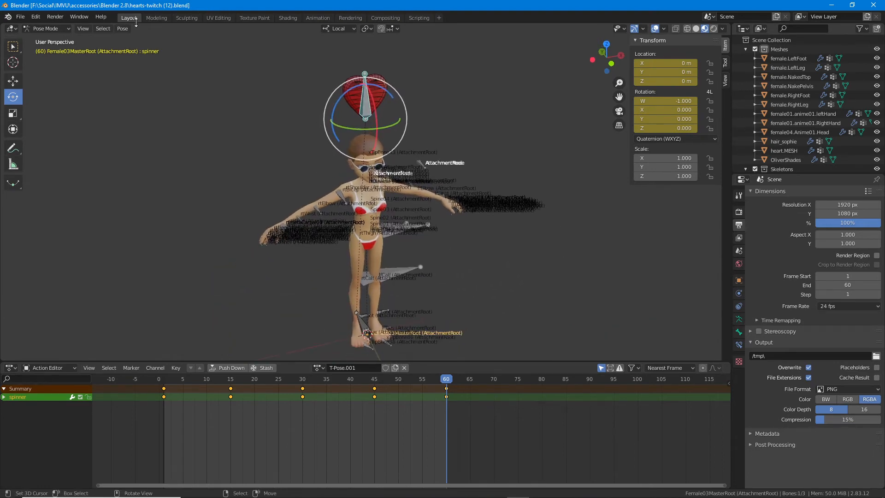
left_click(121, 29)
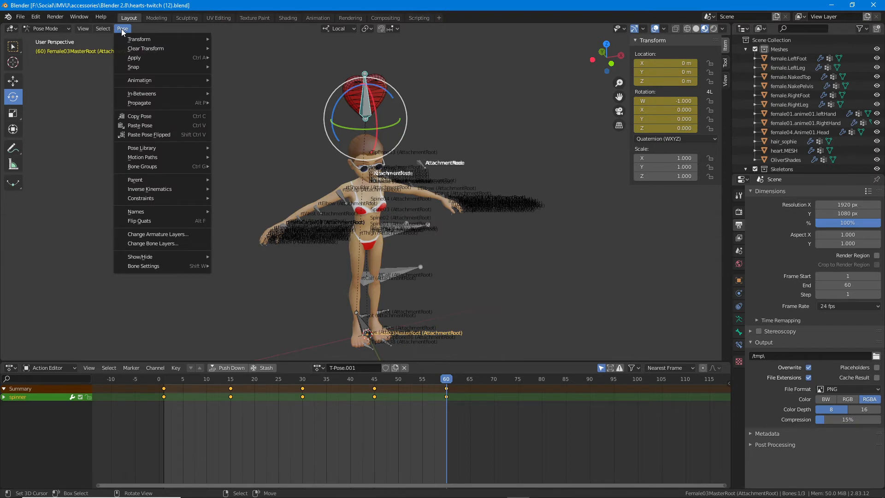
left_click(109, 41)
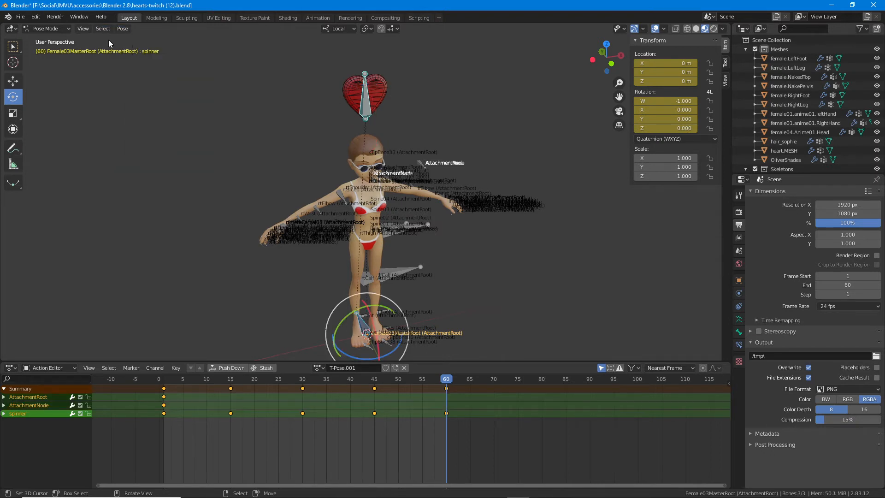
Select the AttachmentNode and AttachmentRoot bones at the avatar's feet and insert a LocRot keyframe for them at frame 15
left_click_drag(445, 382, 164, 380)
scroll(350, 328, "up", 4)
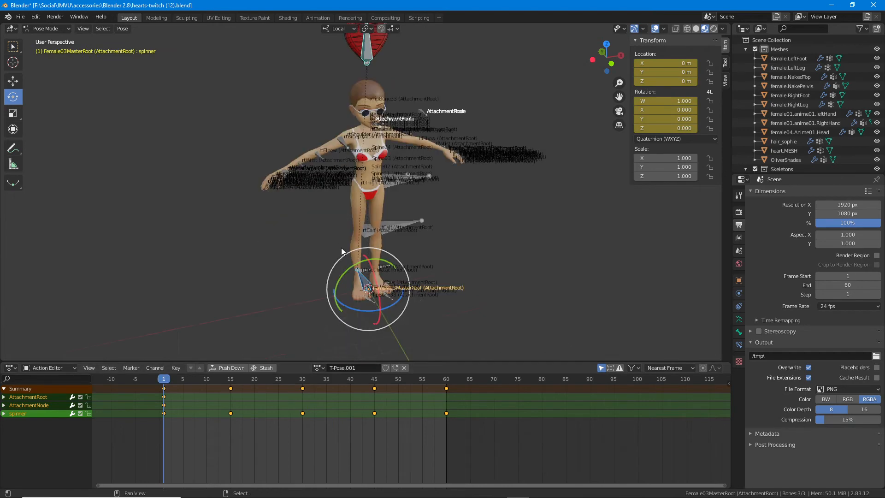
left_click(367, 331)
scroll(367, 318, "down", 5, "shift")
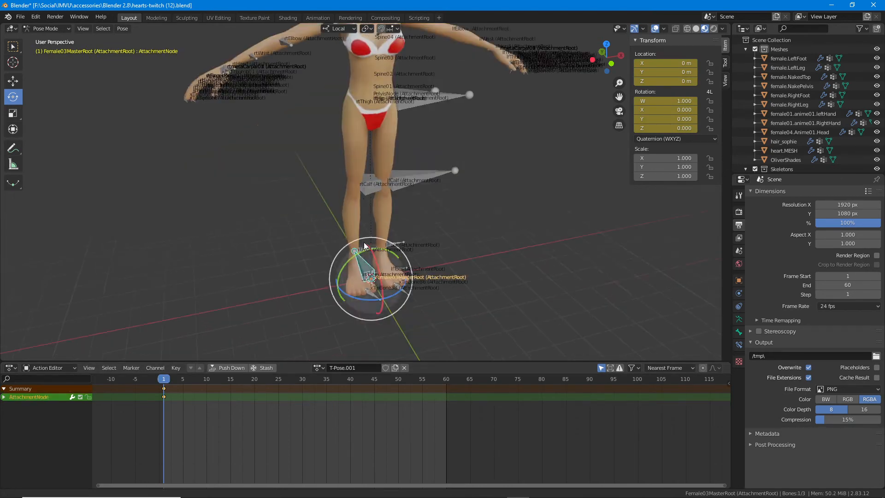
left_click(369, 302, "shift")
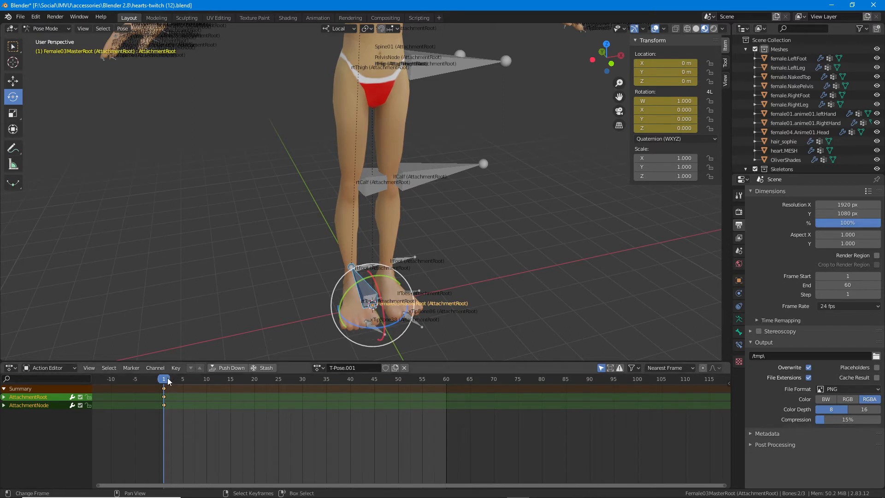
left_click_drag(164, 381, 231, 376)
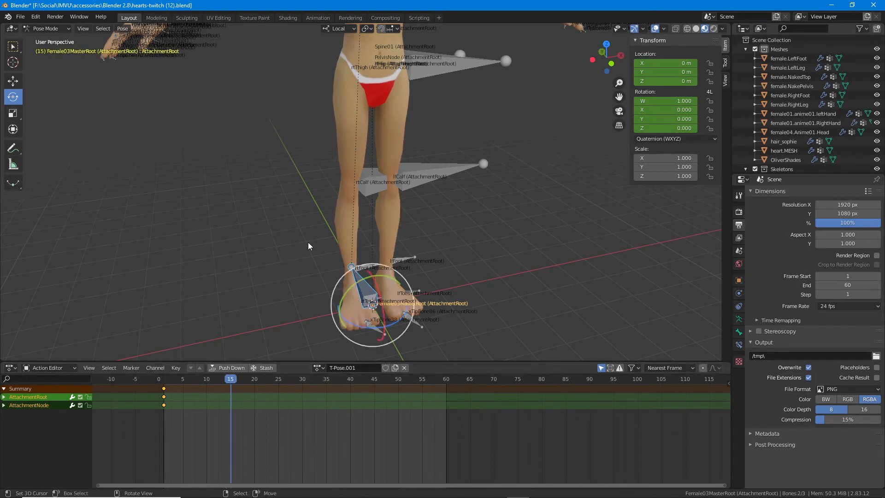
key("i")
left_click(265, 242)
Insert LocRot keyframes for the AttachmentRoot and AttachmentNode bones at frames 30, 45 and 60
left_click_drag(235, 381, 448, 382)
key("i")
left_click(340, 240)
key("i")
left_click(354, 220)
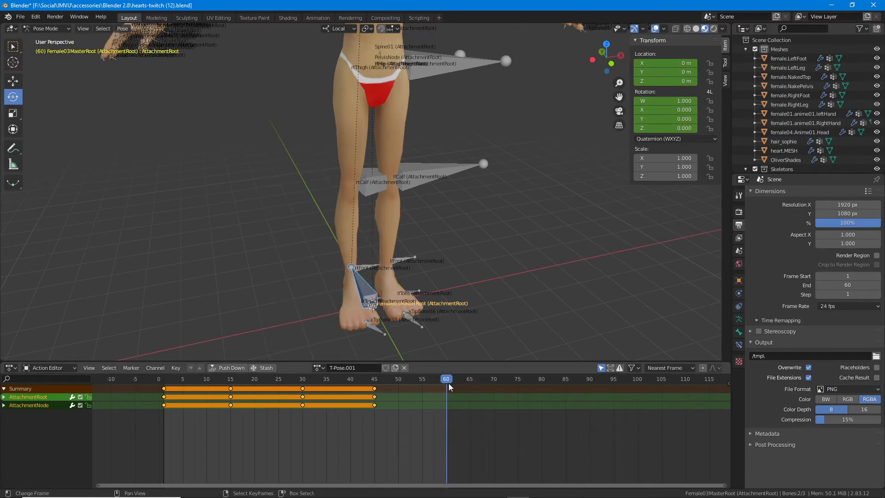
key("i")
left_click(315, 246)
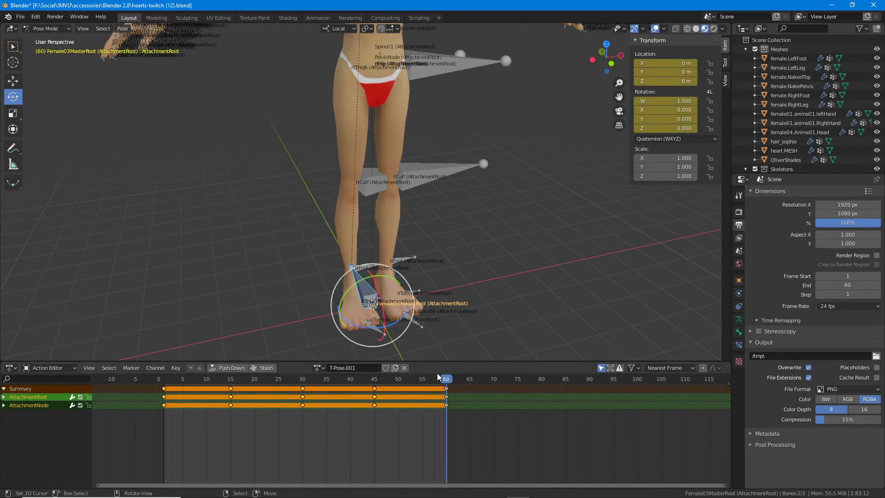
Scrub the animation from frame 60 back to frame 1 with the whole avatar and heart in view
scroll(393, 252, "down", 2)
middle_click_drag(352, 55, 345, 110, "shift")
scroll(346, 110, "down", 3)
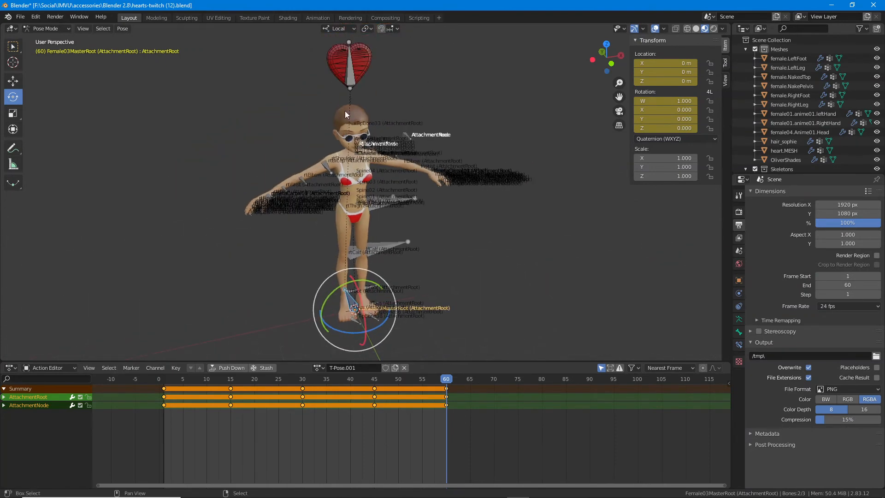
left_click_drag(447, 378, 417, 384)
left_click_drag(199, 379, 167, 386)
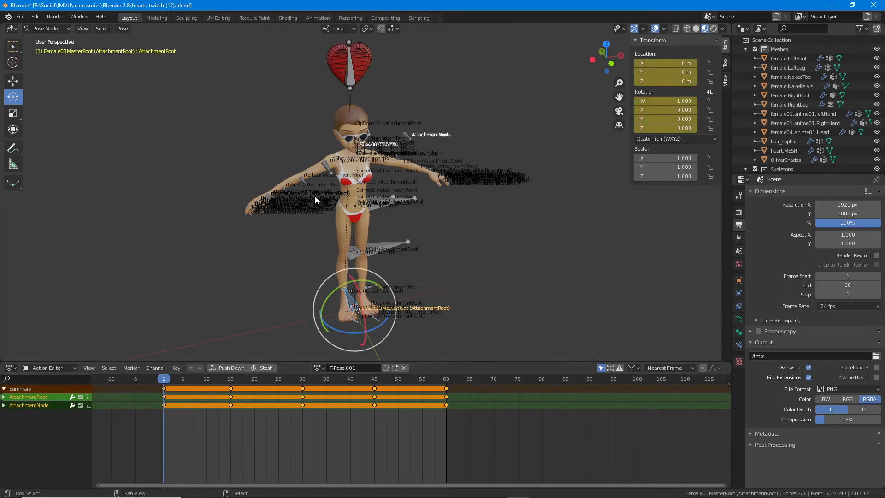
Add the heart's spinner bone to the selection of attachment bones and shrink the action editor to enlarge the 3D view
middle_click_drag(314, 198, 311, 210, "shift")
left_click_drag(502, 360, 503, 399)
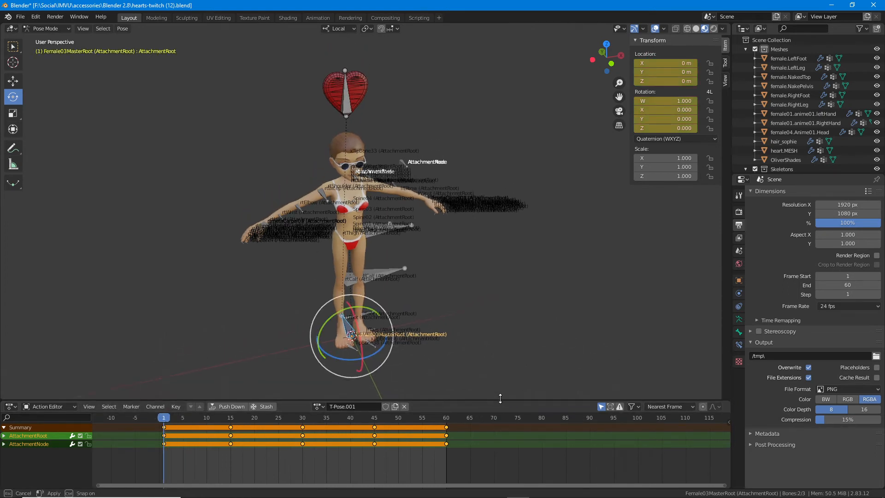
left_click(345, 94, "shift")
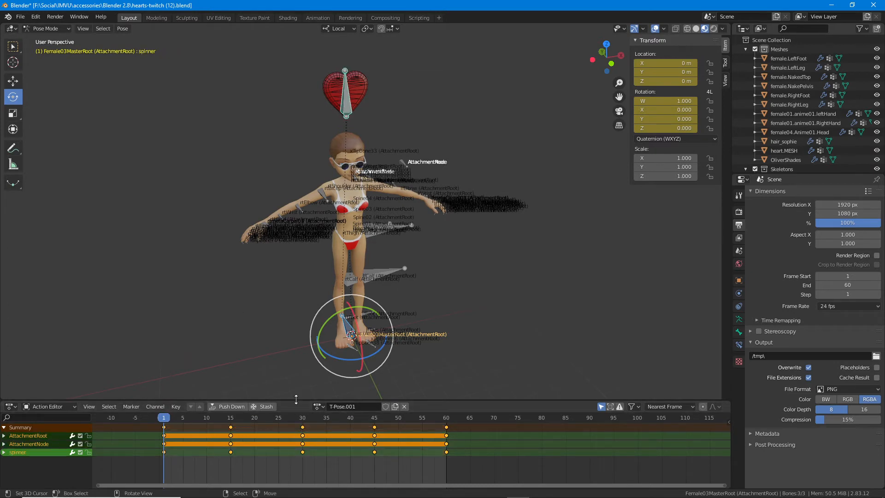
left_click_drag(295, 401, 295, 412)
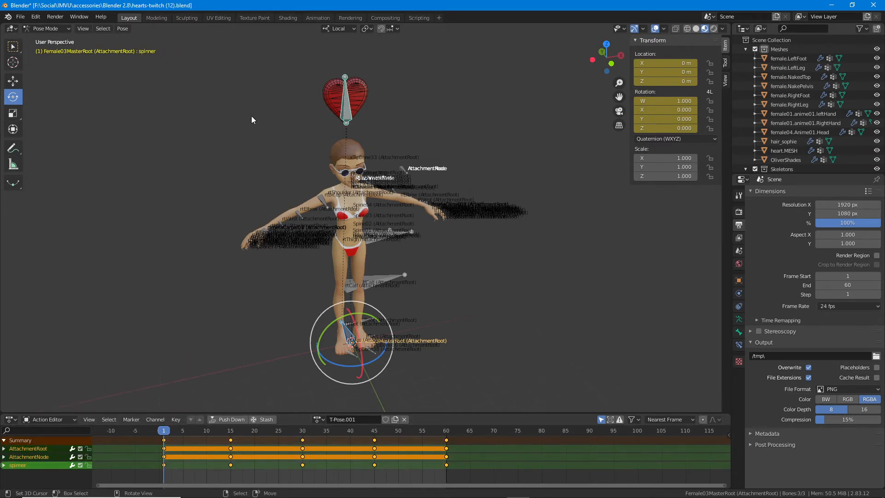
Save the scene file with the completed spinner keyframes
left_click(19, 18)
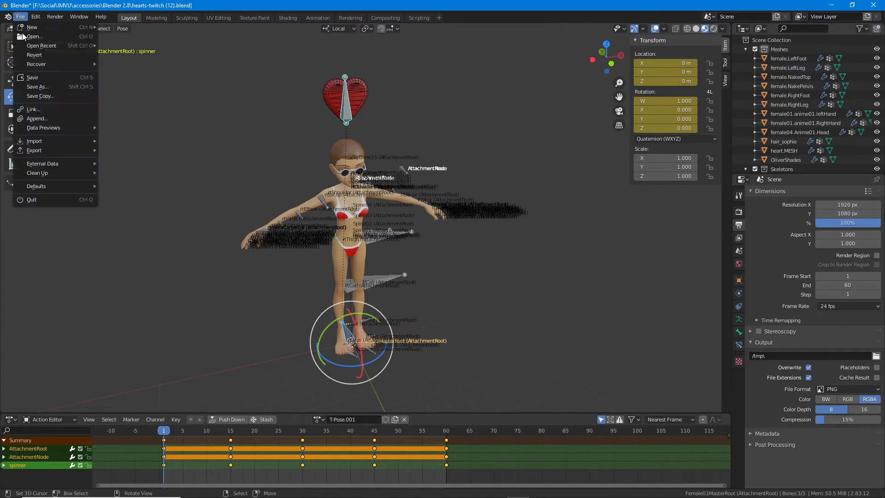
left_click(33, 76)
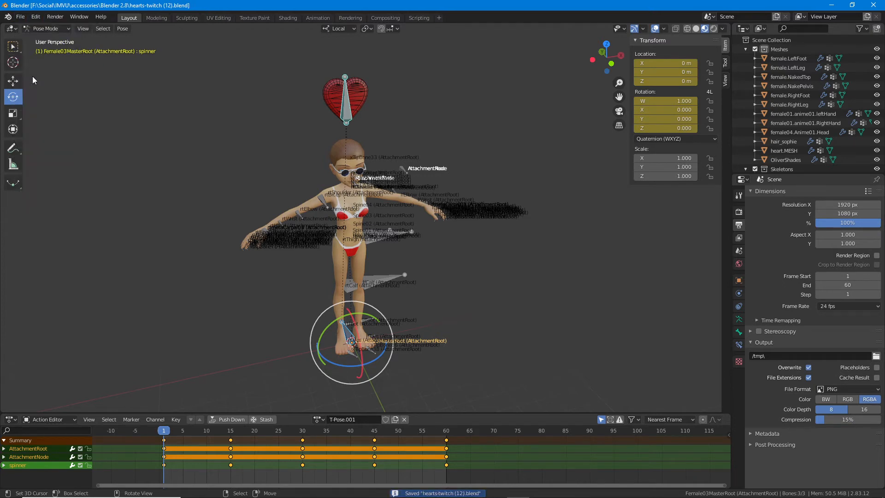
left_click(319, 419)
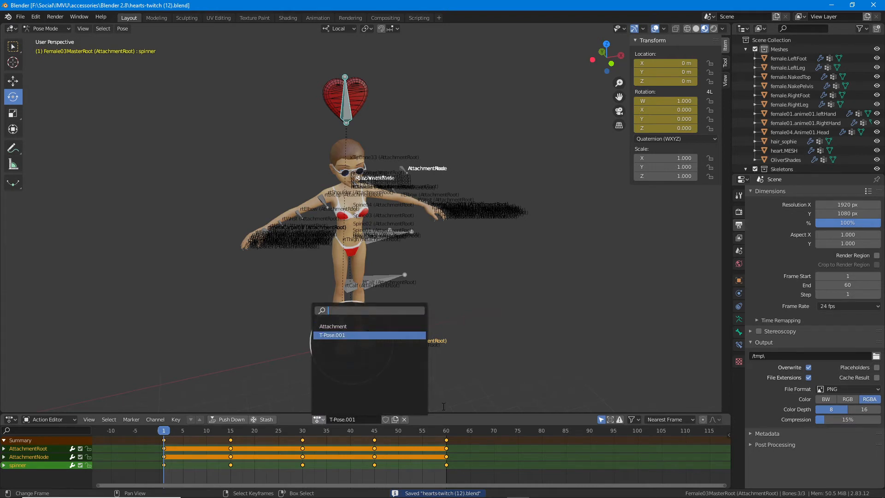
left_click(449, 418)
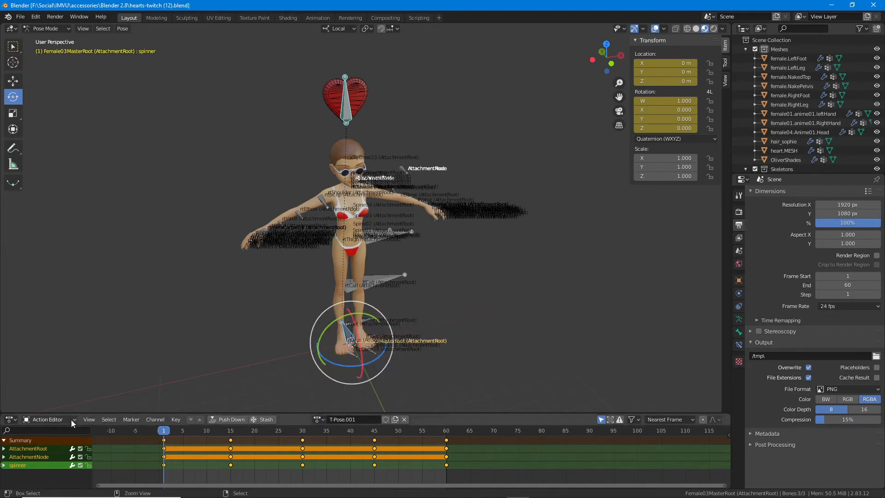
mouse_move(4, 485)
left_mouse_down()
mouse_move(22, 412)
mouse_move(679, 417)
mouse_move(724, 429)
mouse_move(724, 470)
left_mouse_up()
left_click_drag(664, 426, 676, 445)
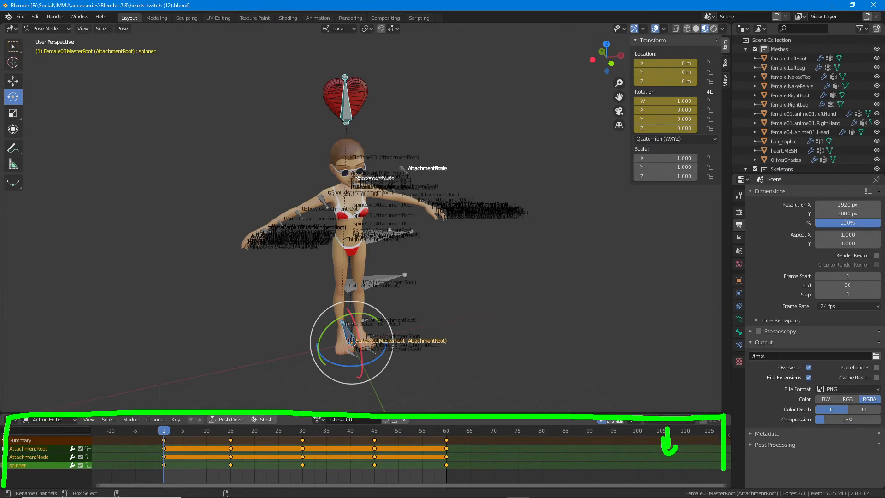
left_click_drag(119, 415, 119, 442)
left_click_drag(106, 427, 132, 432)
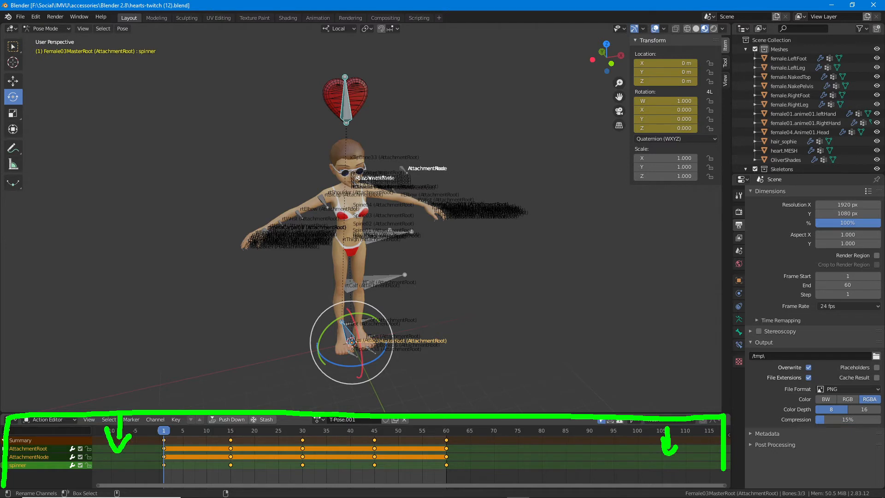
key("Escape")
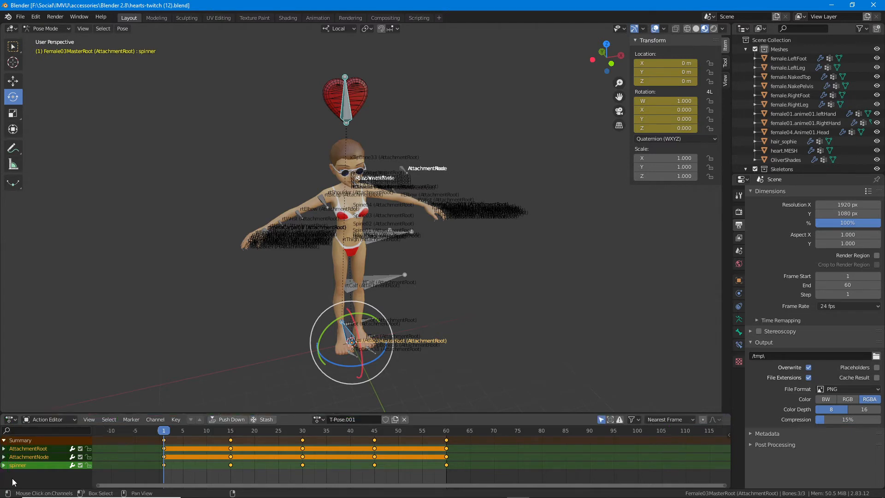
Rename the T-Pose.001 action to spinner.ACTION and give it a fake user so it is kept with the file
left_click(361, 419)
mouse_move(307, 408)
left_mouse_down()
mouse_move(308, 421)
mouse_move(429, 424)
mouse_move(311, 401)
left_mouse_up()
key("Escape")
type("s")
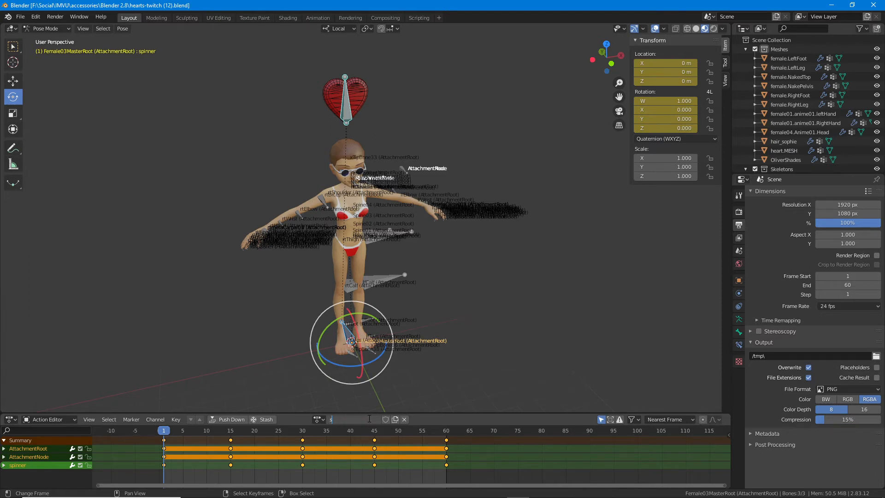
type("pinner.ACTION")
key("Return")
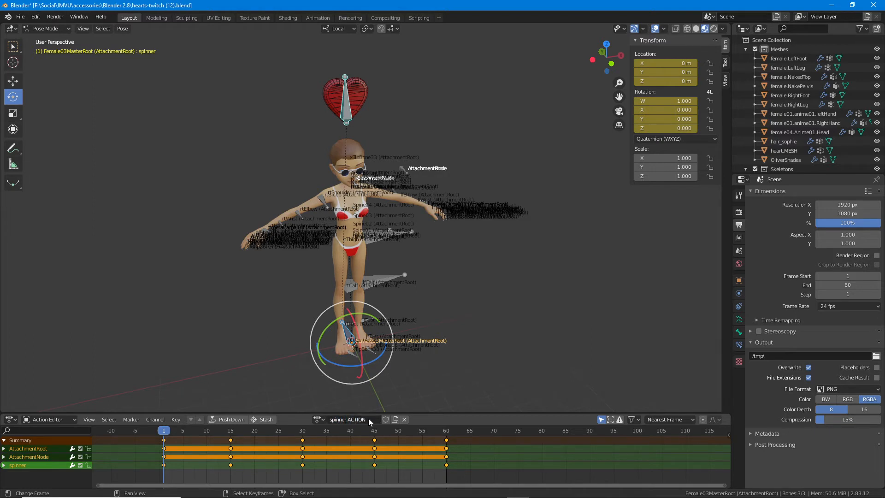
key("ctrl+2")
mouse_move(385, 430)
left_mouse_down("shift")
mouse_move(385, 469)
mouse_move(384, 429)
left_mouse_up("shift")
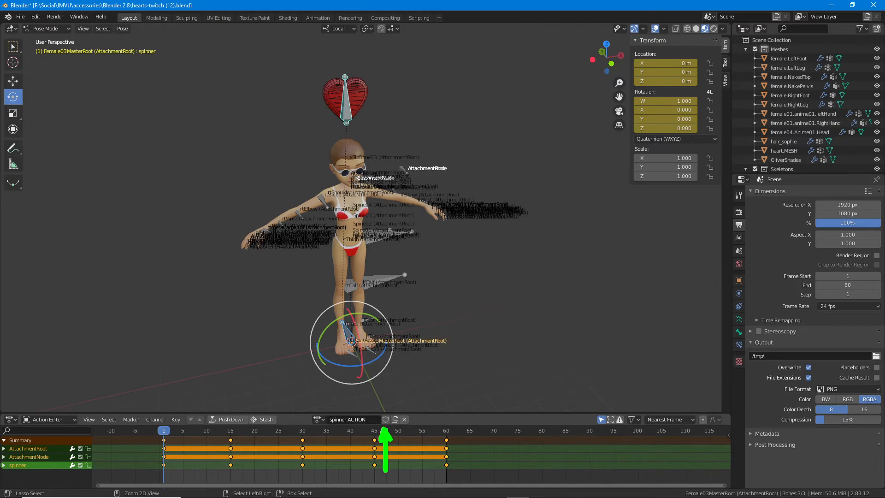
left_click(385, 419)
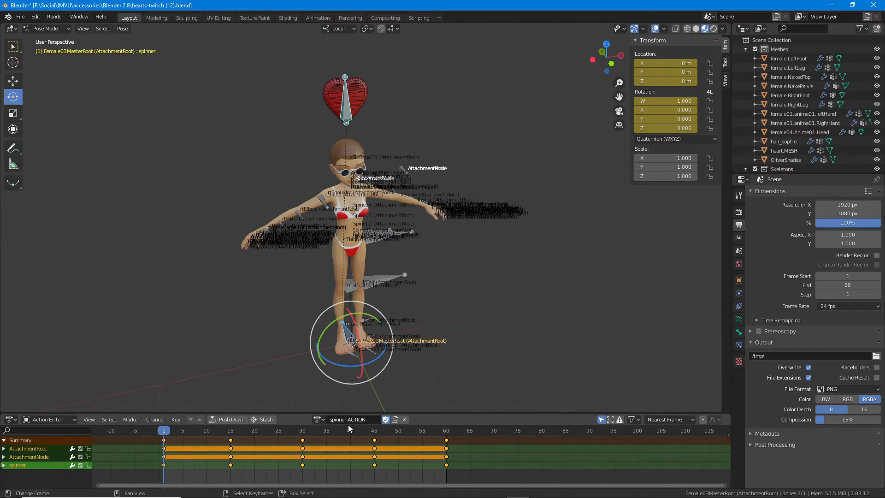
Save the scene file and scrub the spinner animation from frame 1 towards frame 60 and back to frame 1
left_click(20, 16)
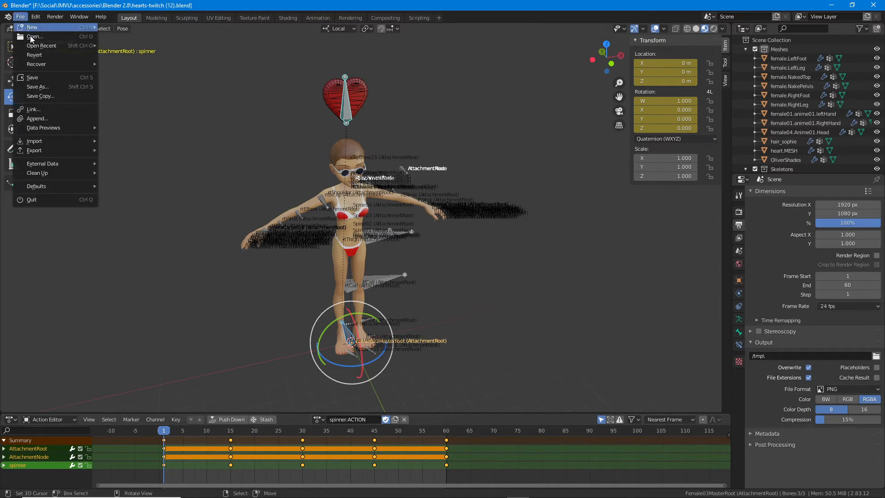
left_click(37, 77)
left_click_drag(166, 434, 440, 433)
left_click_drag(409, 431, 164, 439)
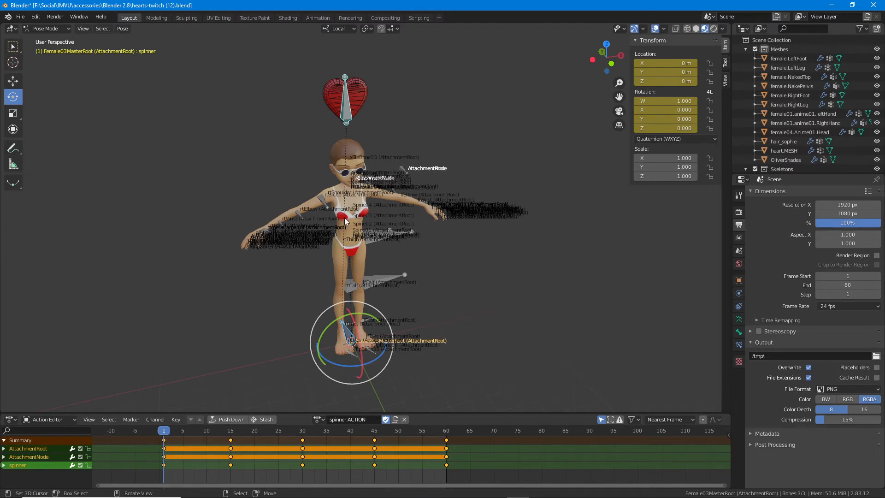
Switch to Object Mode and select the heart mesh together with the Female03MasterRoot armature
left_click(48, 28)
left_click(48, 39)
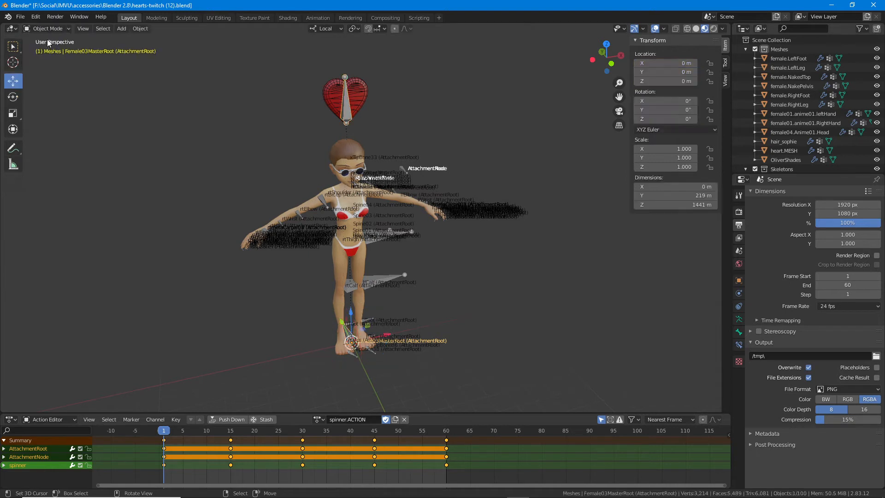
left_click(362, 85)
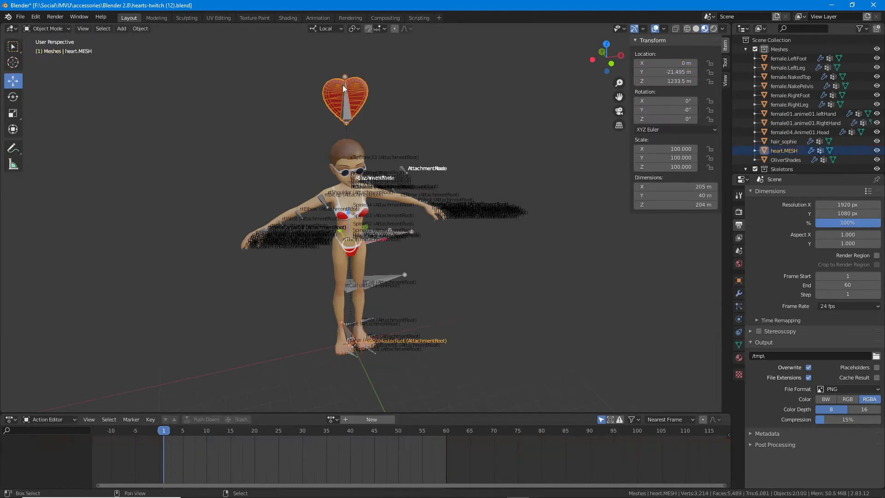
left_click(344, 74, "shift")
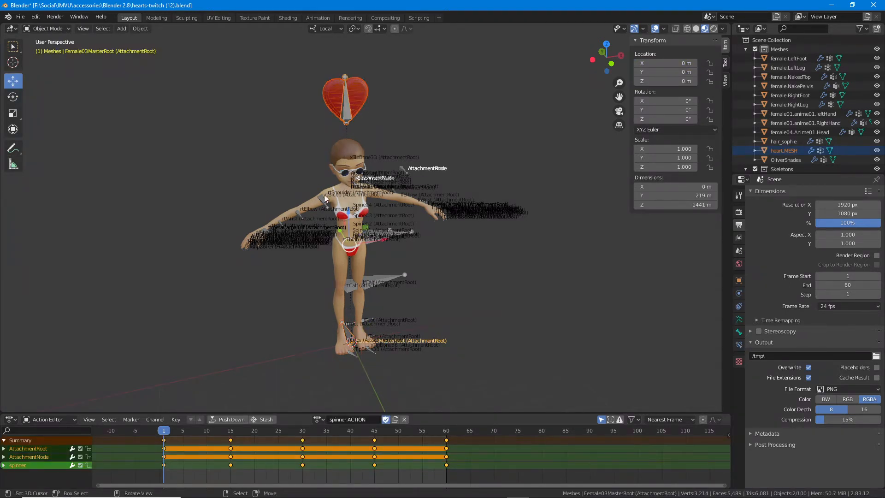
Start an FBX export of the scene and limit it to Selected Objects
left_click(21, 17)
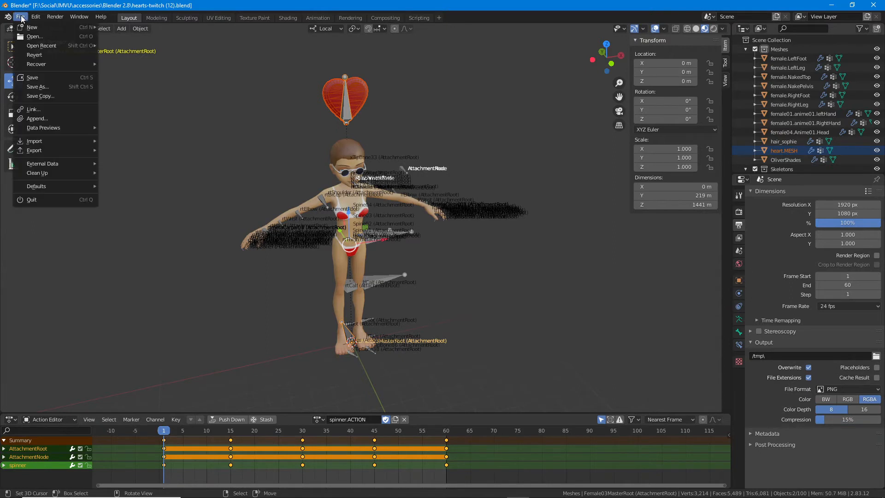
mouse_move(31, 150)
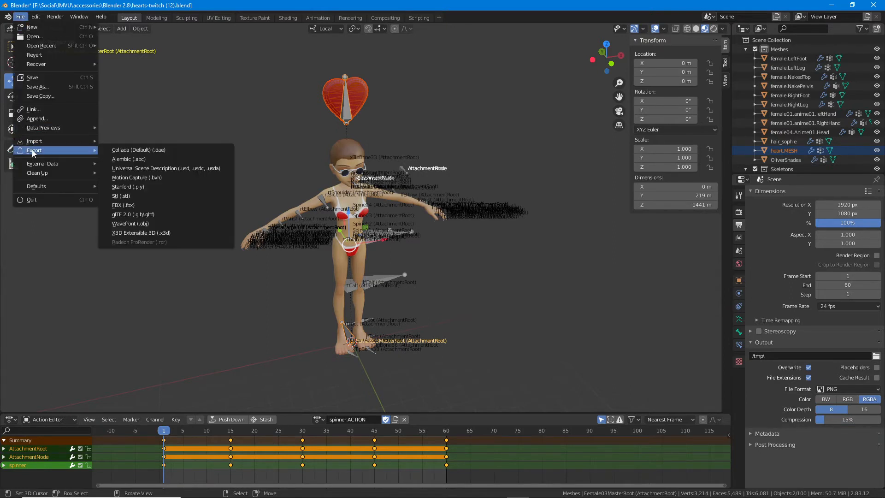
left_click(130, 205)
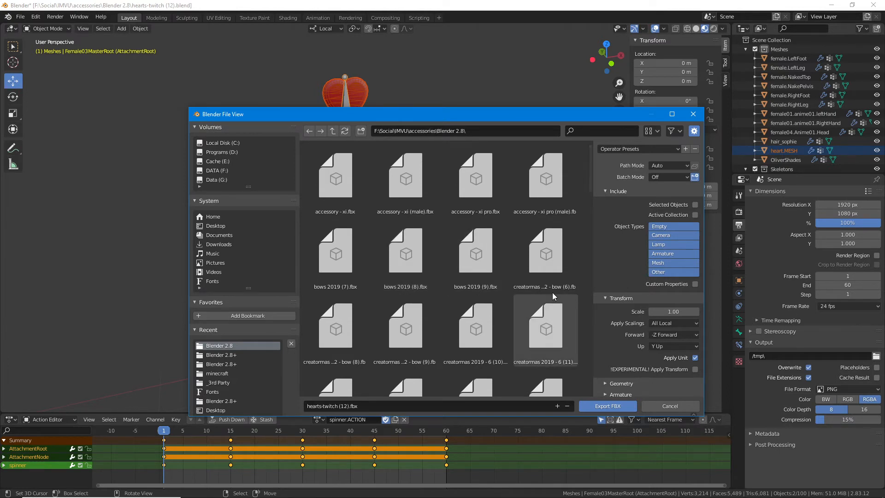
left_click_drag(597, 200, 589, 334)
mouse_move(606, 258)
left_mouse_down()
mouse_move(625, 258)
mouse_move(622, 274)
left_mouse_up()
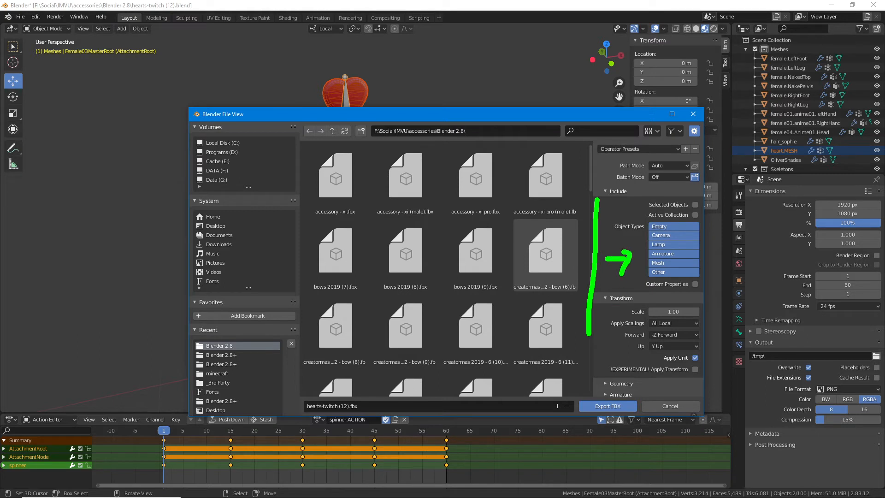
left_click_drag(649, 209, 709, 209)
key("Escape")
left_click(695, 204)
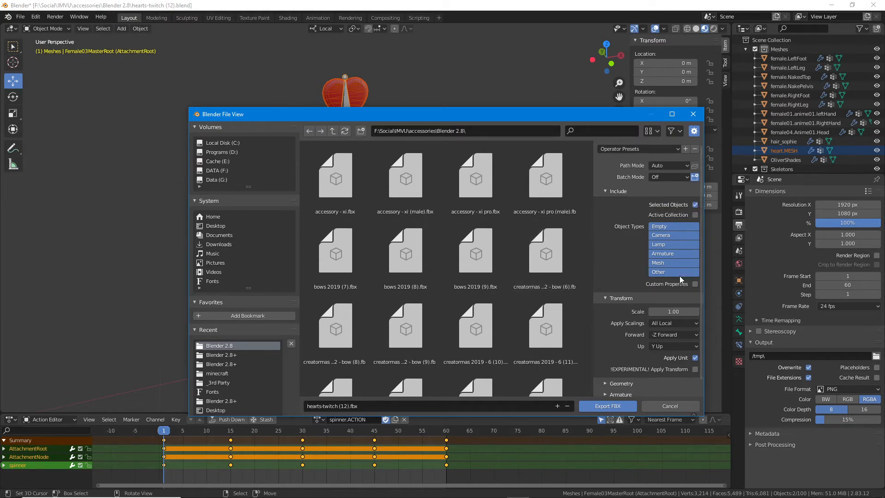
Expand the Geometry and Armature export options and turn off Add Leaf Bones
scroll(676, 234, "down", 1)
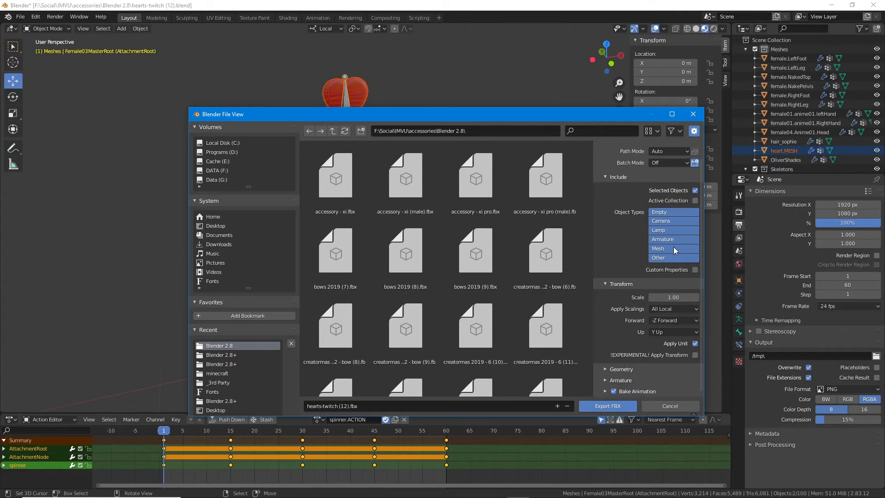
left_click(607, 367)
scroll(611, 347, "down", 3)
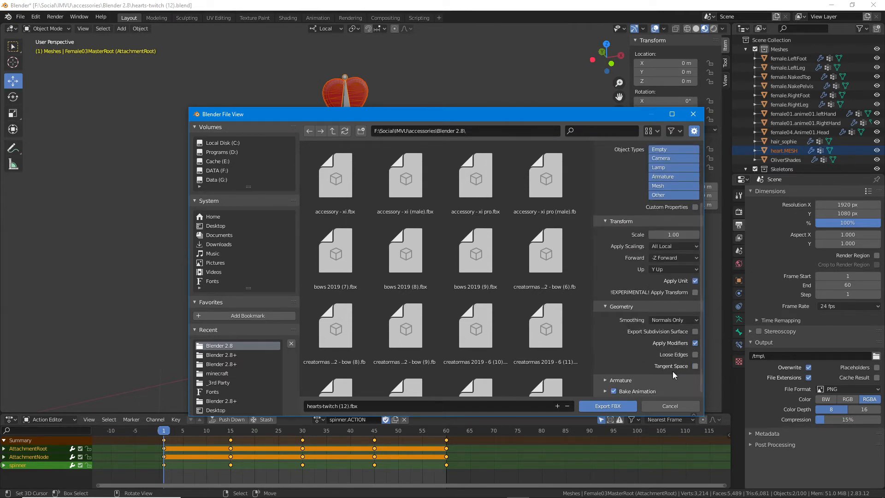
left_click(605, 381)
scroll(609, 341, "down", 3)
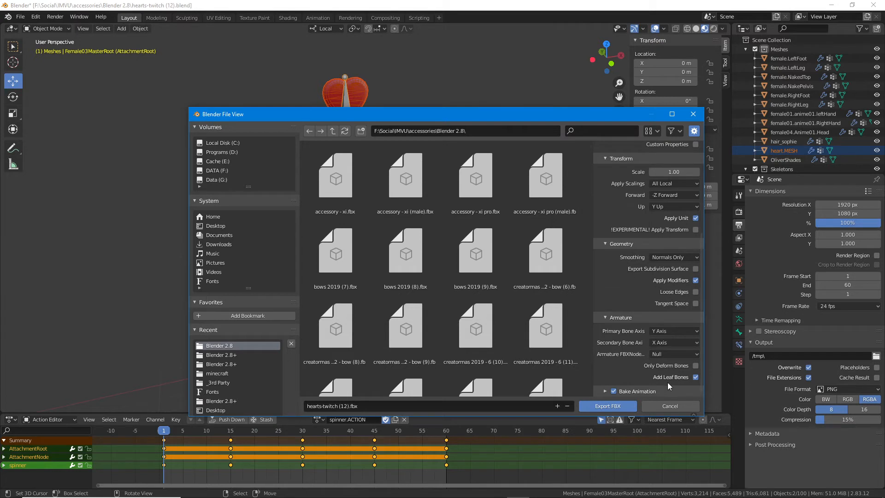
left_click_drag(658, 384, 697, 386)
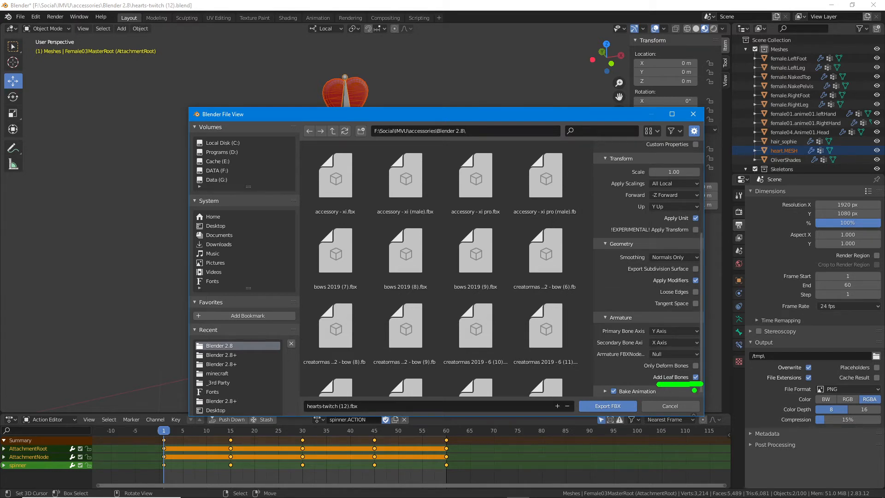
left_click(695, 378)
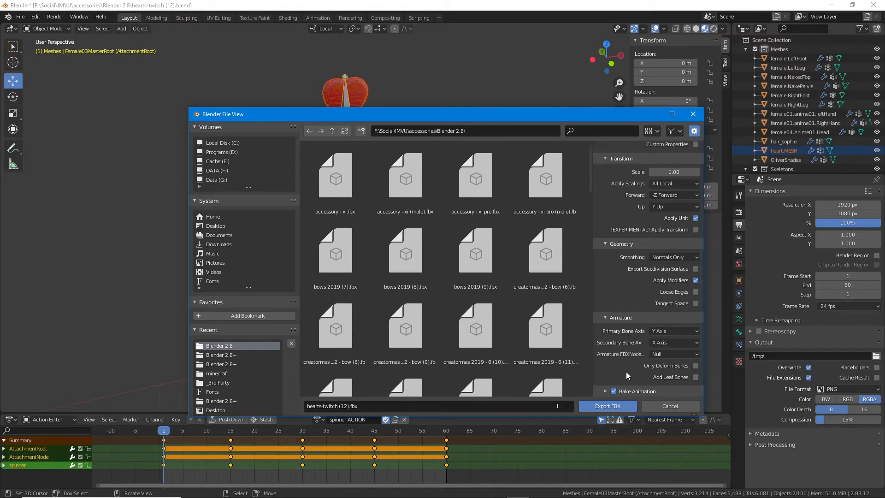
Turn off NLA Strips and Force Start/End Keying in the Bake Animation options and export the selection as hearts-twitch (12).fbx
left_click(605, 392)
scroll(605, 377, "down", 4)
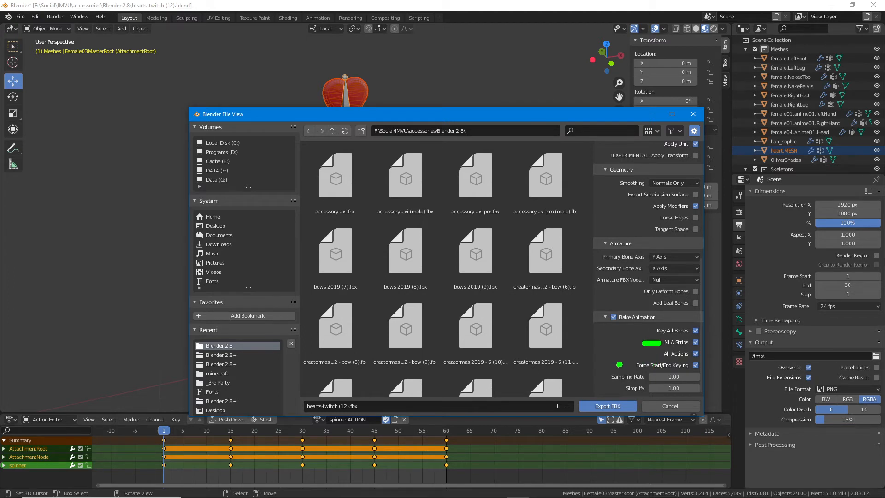
left_click_drag(619, 365, 632, 364)
key("Escape")
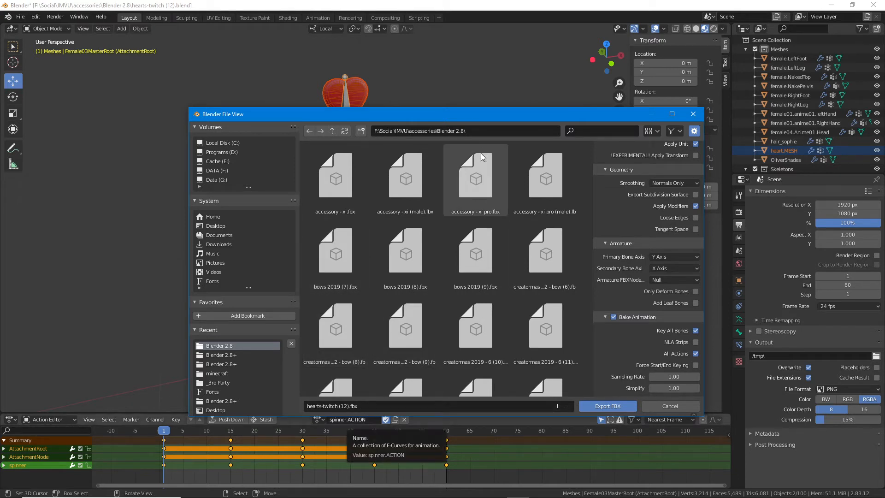
left_click(607, 406)
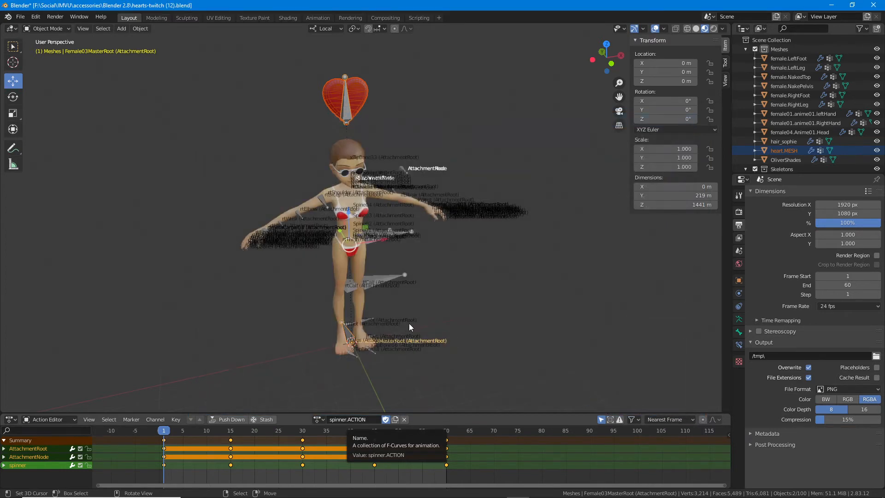
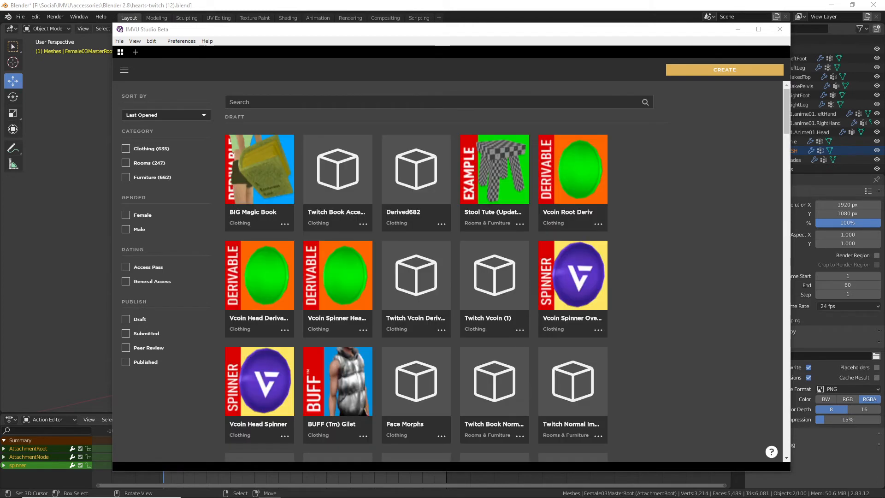
Switch to IMVU Studio and start creating a new product, bringing up the base product selection
left_click(350, 31)
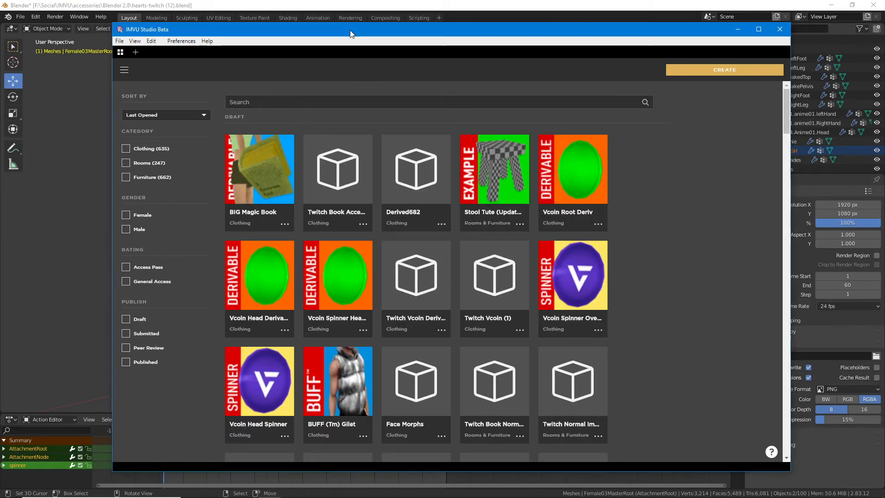
mouse_move(248, 231)
left_click_drag(335, 31, 323, 23)
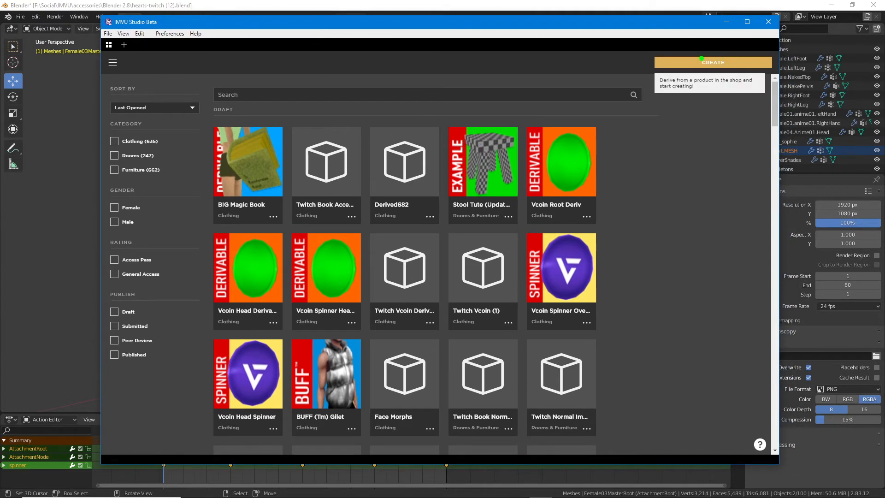
mouse_move(693, 58)
left_mouse_down()
mouse_move(695, 82)
mouse_move(714, 53)
mouse_move(690, 51)
left_mouse_up()
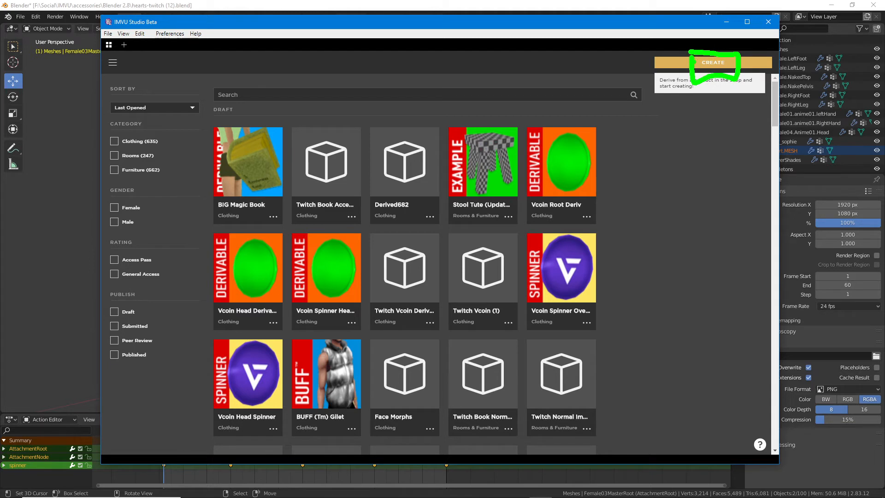
left_click(713, 63)
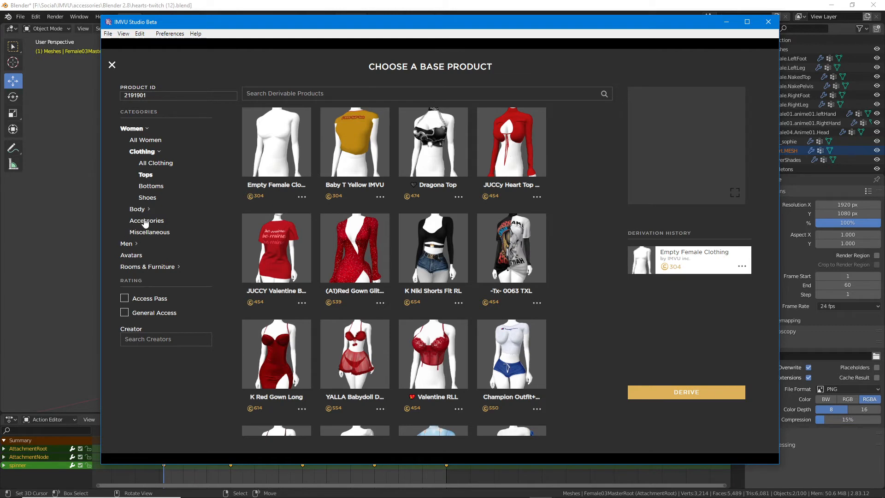
mouse_move(119, 217)
left_mouse_down()
mouse_move(188, 228)
mouse_move(117, 213)
left_mouse_up()
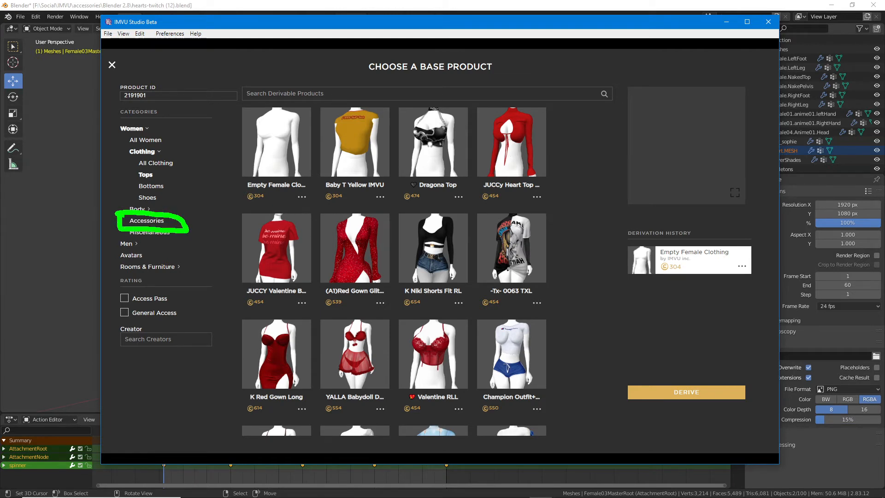
Browse the women's Accessories category and choose Glasses Spice Lagoon as the base product
left_click(148, 221)
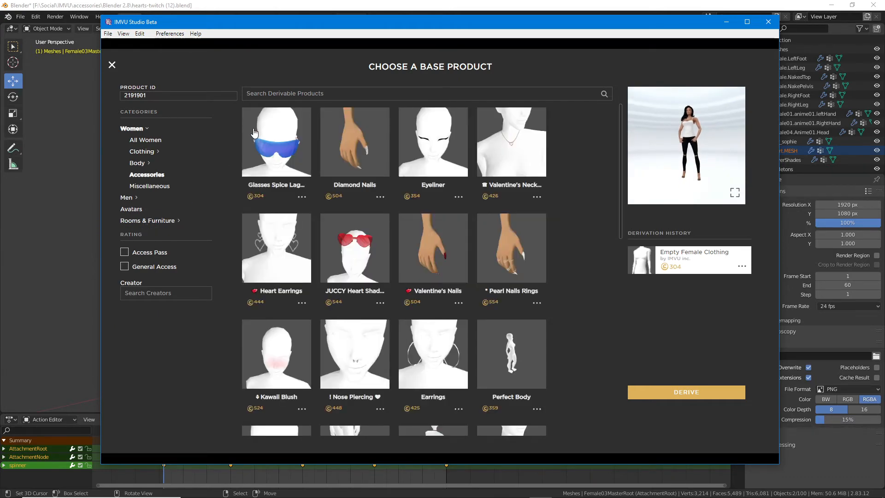
mouse_move(245, 184)
left_mouse_down()
mouse_move(289, 212)
mouse_move(239, 121)
left_mouse_up()
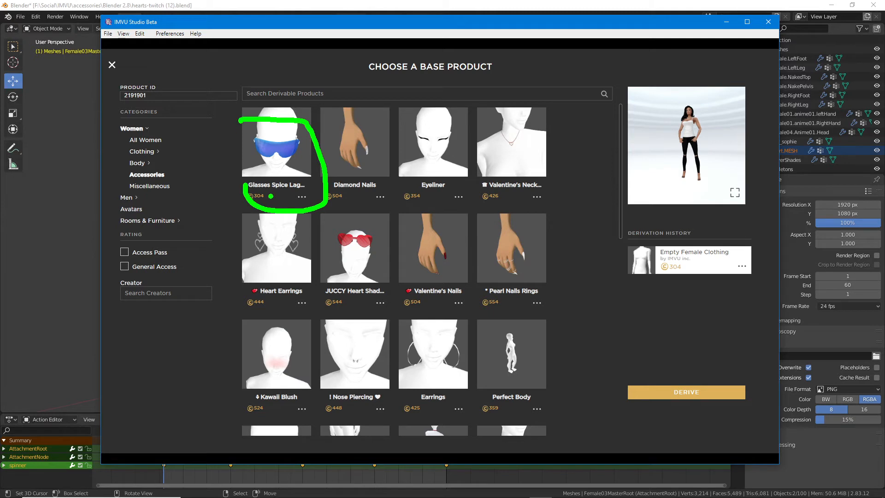
key("Escape")
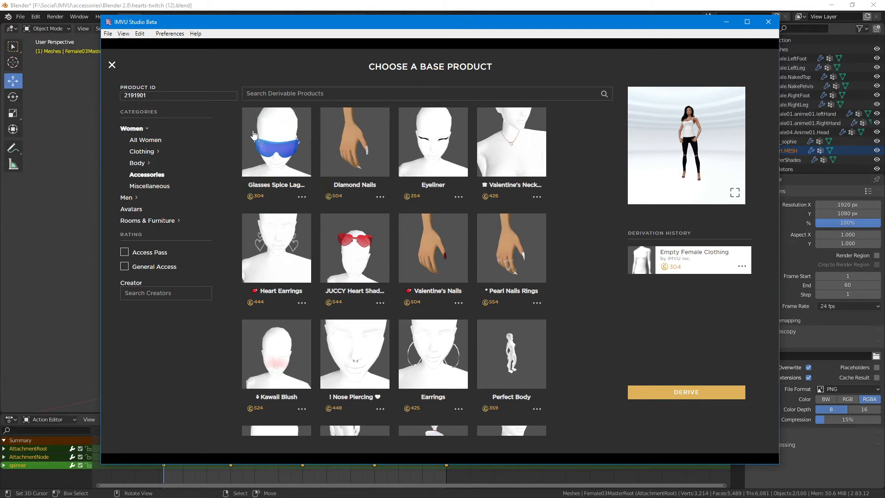
left_click(253, 134)
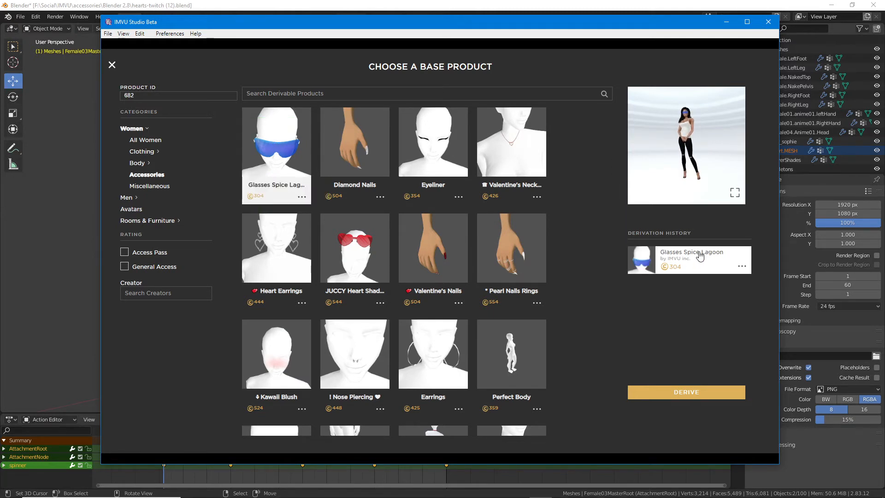
Inspect the glasses up close in the avatar preview and derive a new product from them
scroll(691, 125, "up", 3)
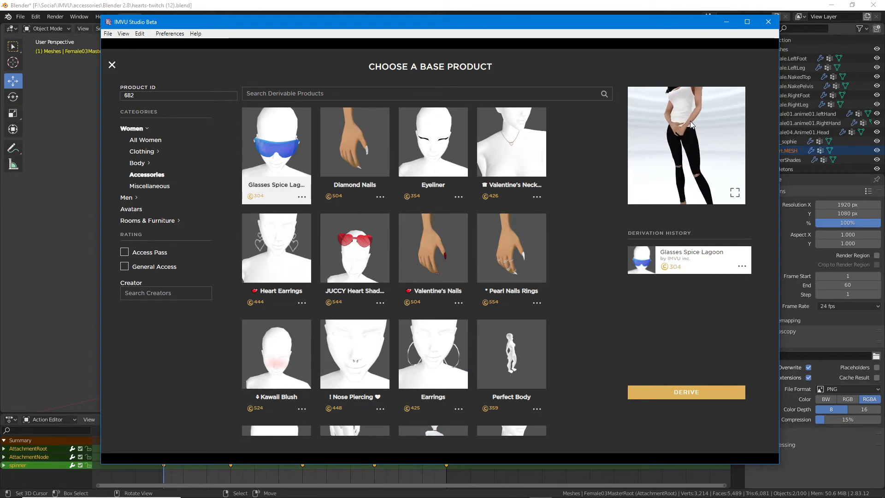
left_click_drag(690, 121, 688, 157)
scroll(688, 157, "up", 2)
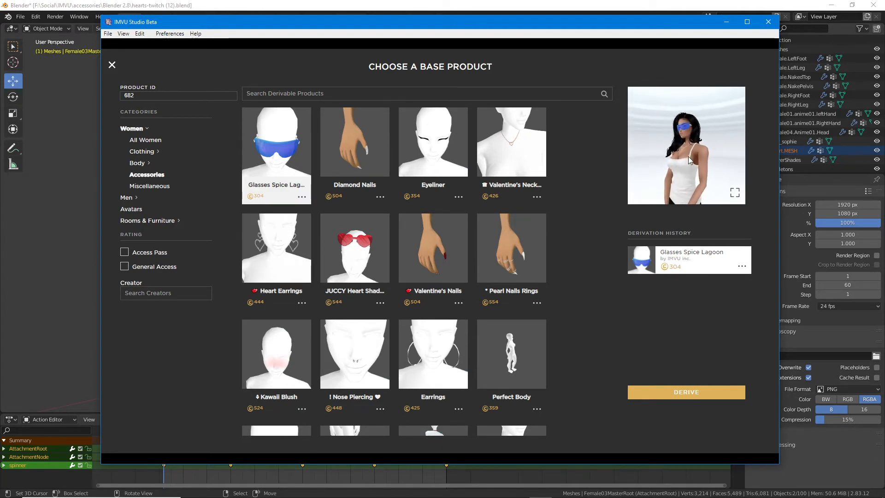
left_click(681, 392)
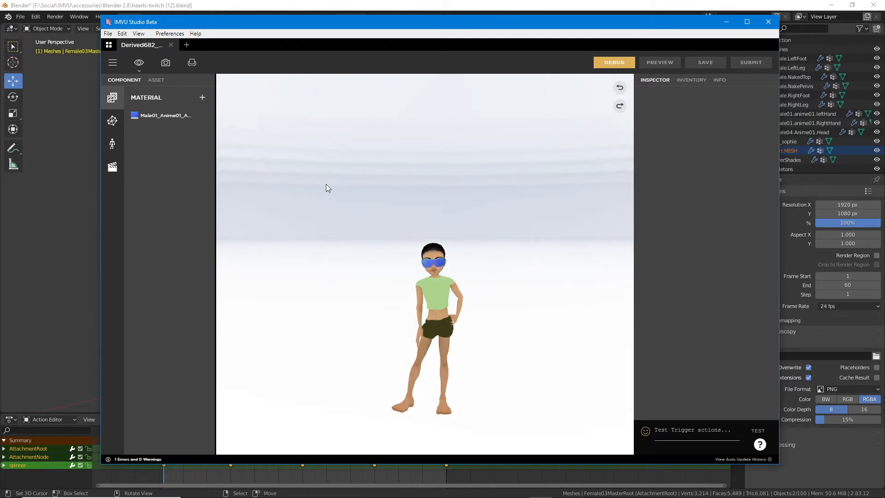
Start importing an asset into the derived product, bringing up the file selection
scroll(433, 305, "up", 5)
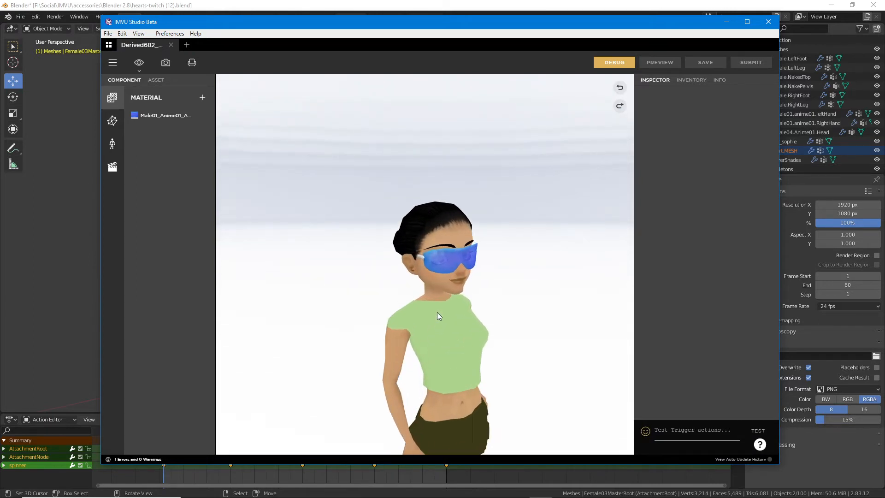
left_click(113, 63)
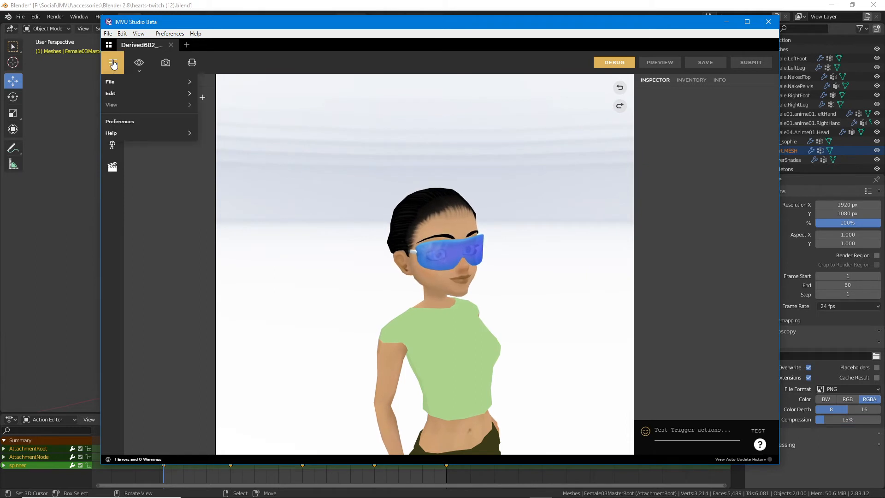
mouse_move(123, 92)
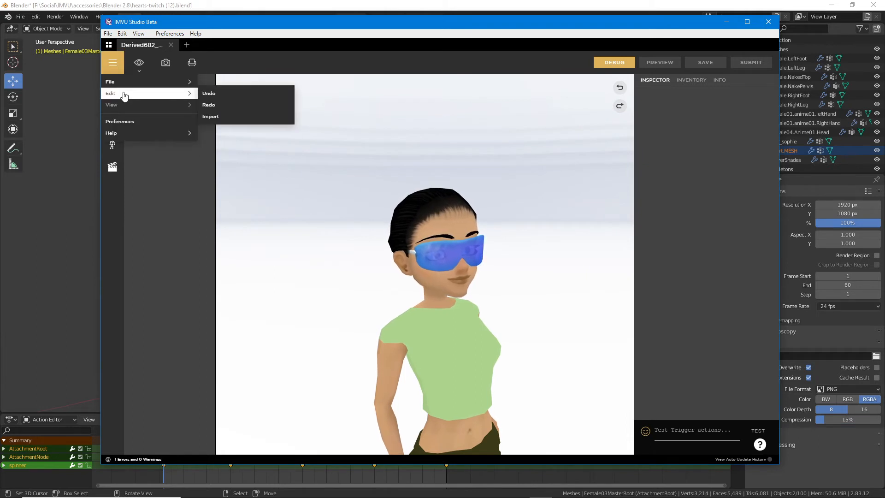
left_click(227, 117)
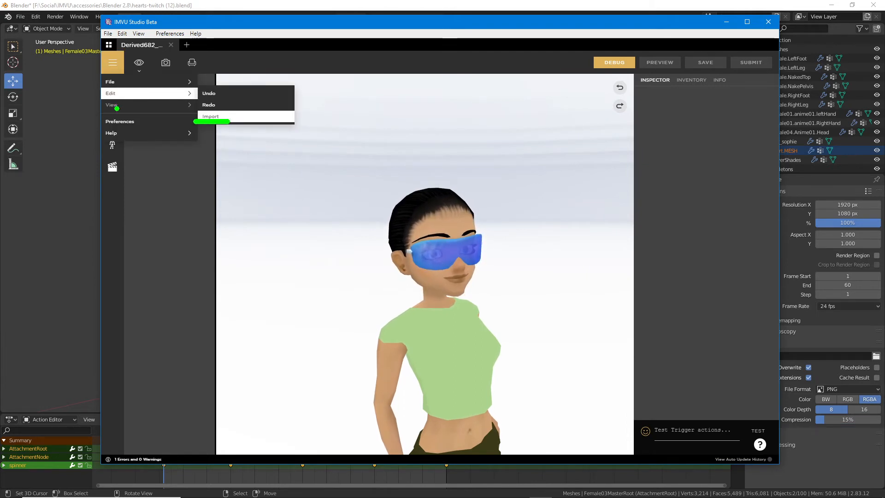
left_click_drag(101, 102, 132, 101)
left_click_drag(98, 74, 124, 73)
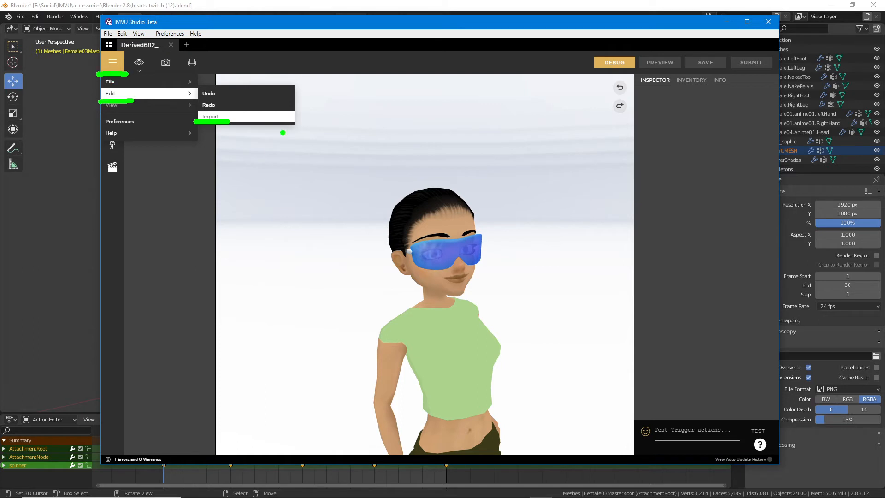
key("Escape")
mouse_move(142, 90)
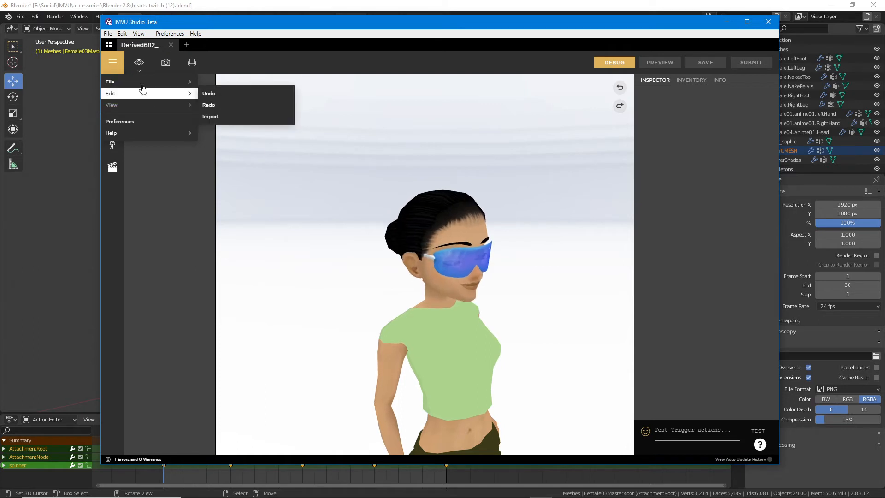
left_click(216, 117)
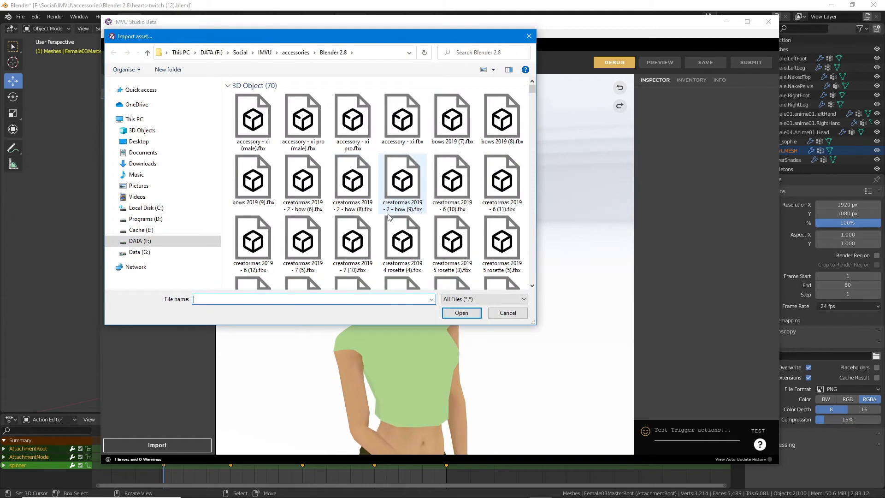
Find hearts-twitch (12).fbx in the Blender 2.8 folder and open it for import
scroll(405, 221, "down", 10)
scroll(409, 225, "up", 5)
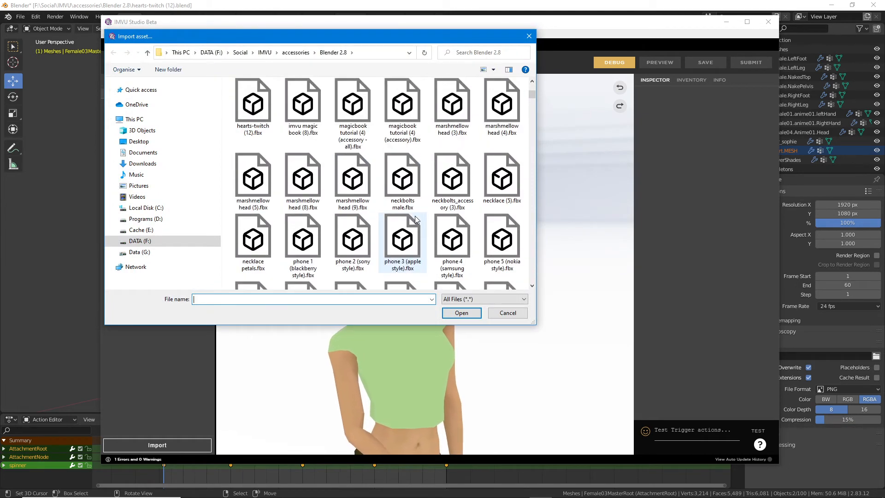
scroll(413, 207, "up", 5)
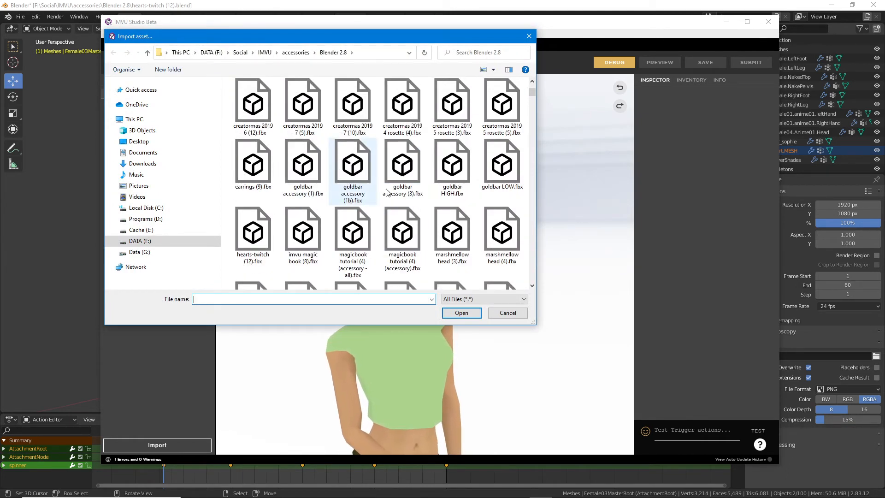
left_click(249, 233)
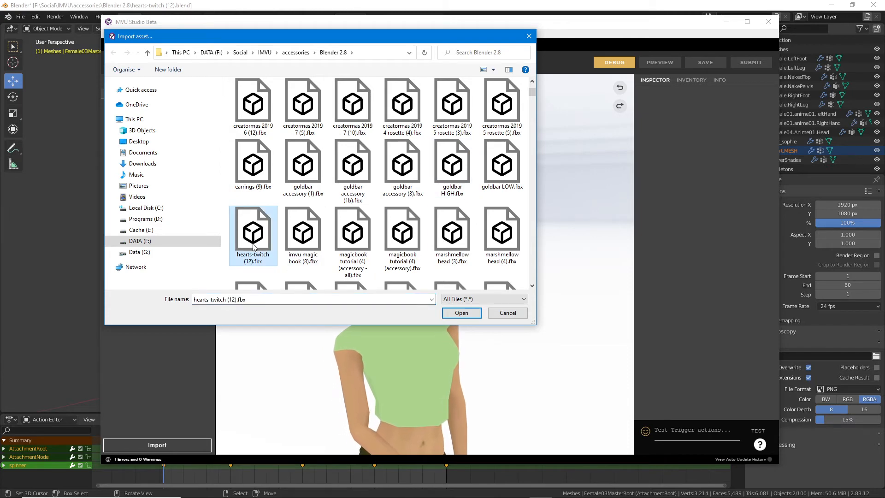
left_click(461, 313)
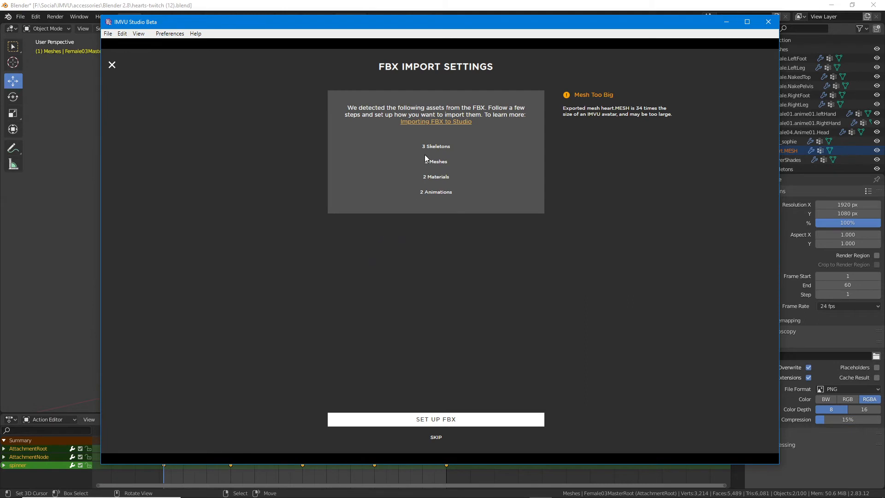
Review the assets detected in the FBX and proceed to its skeleton and mesh setup
mouse_move(415, 135)
left_mouse_down()
mouse_move(492, 189)
mouse_move(418, 138)
left_mouse_up()
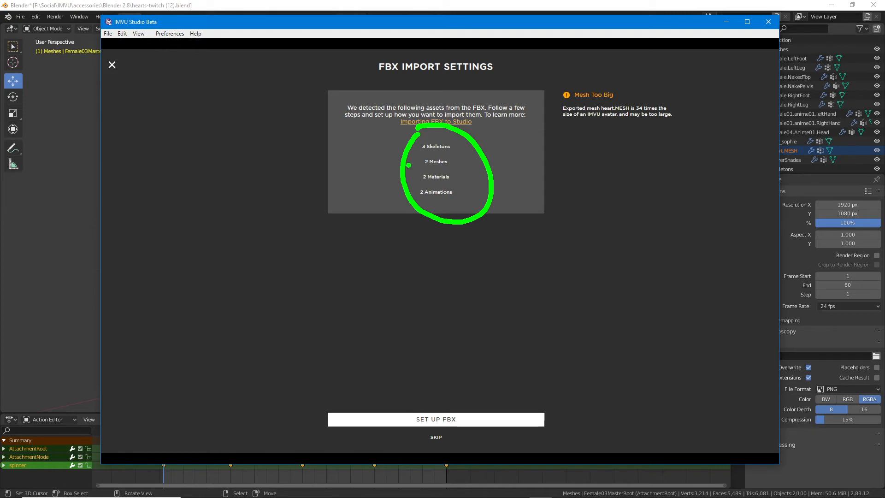
key("Escape")
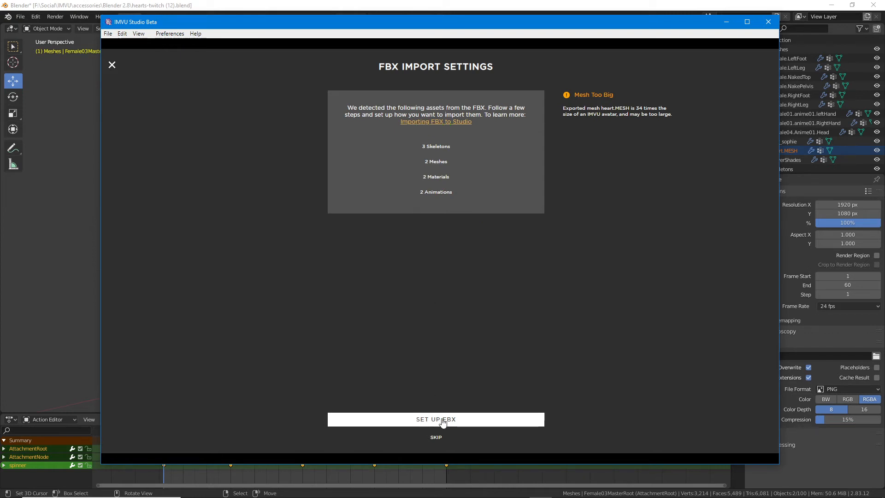
left_click_drag(417, 395, 414, 397)
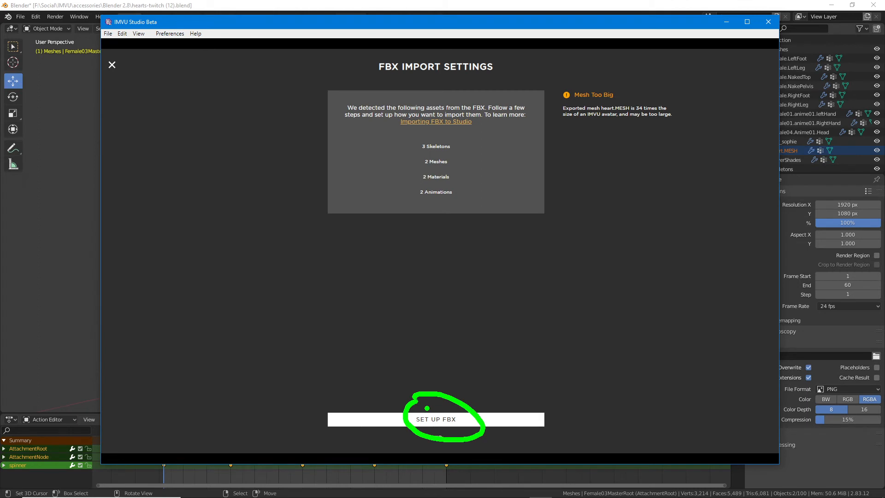
key("Escape")
left_click(443, 420)
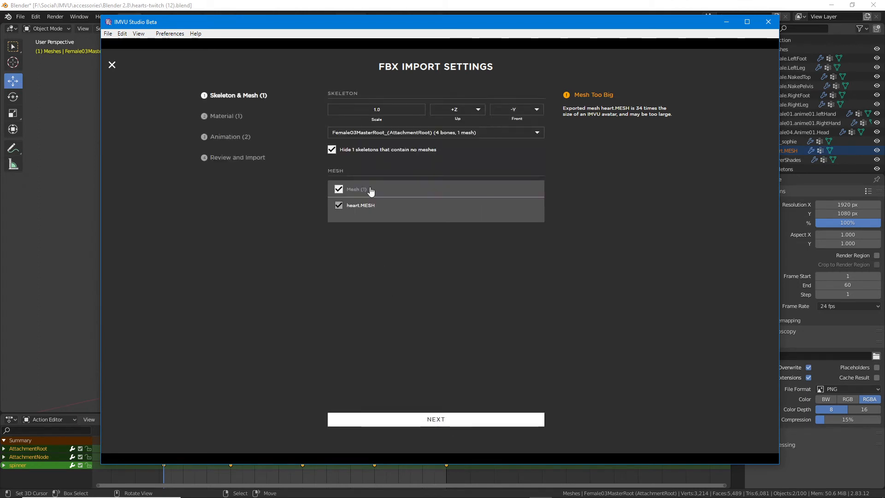
Set the skeleton import scale to 0.01
mouse_move(372, 97)
left_mouse_down()
mouse_move(362, 104)
mouse_move(374, 98)
left_mouse_up()
key("Escape")
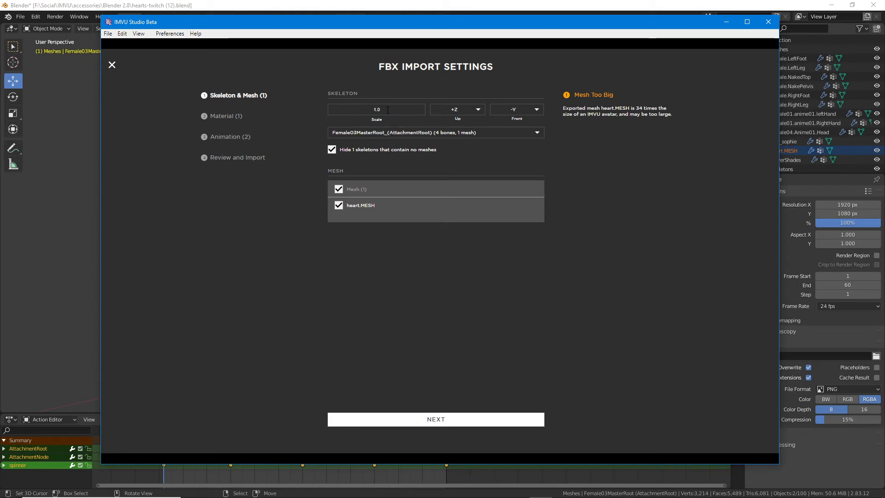
left_click(351, 106)
type("0.0")
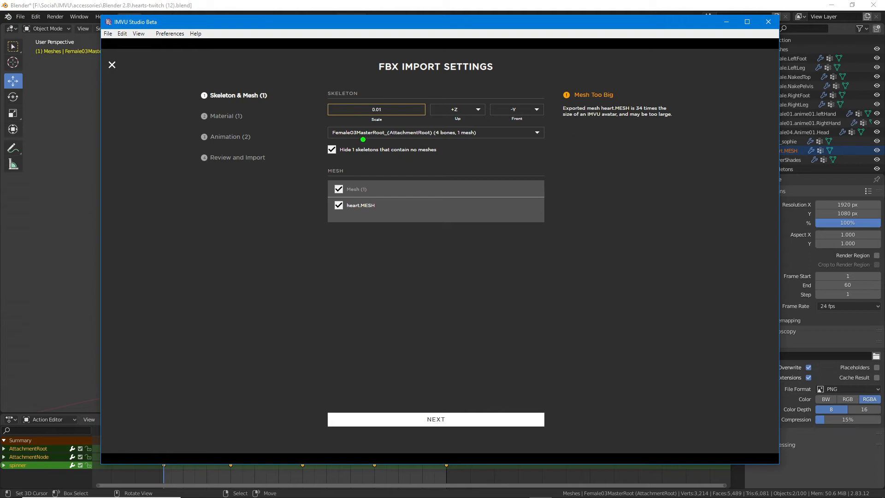
Switch the skeleton to import to AttachmentRoot (3 bones, 1 mesh)
left_click_drag(338, 138, 479, 144)
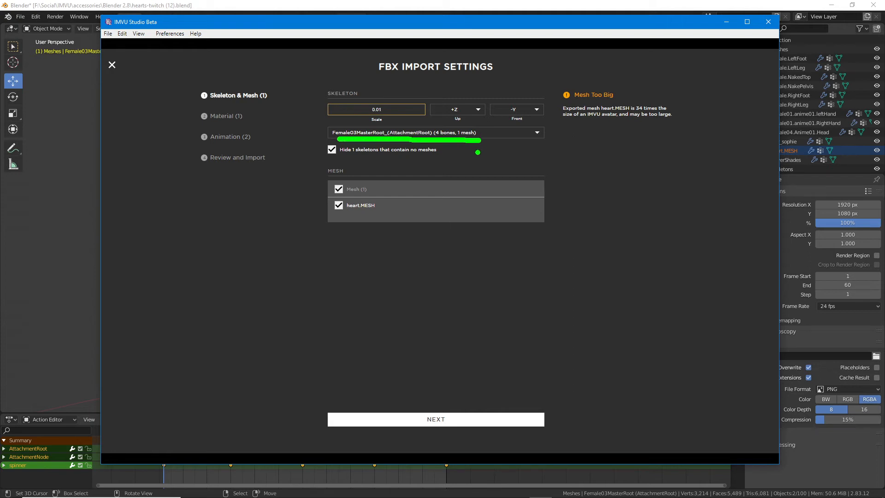
left_click(370, 133)
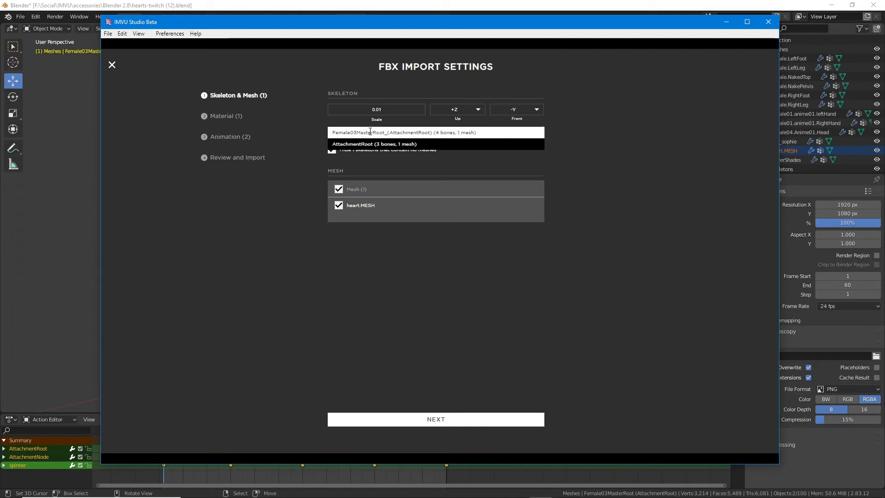
left_click(402, 144)
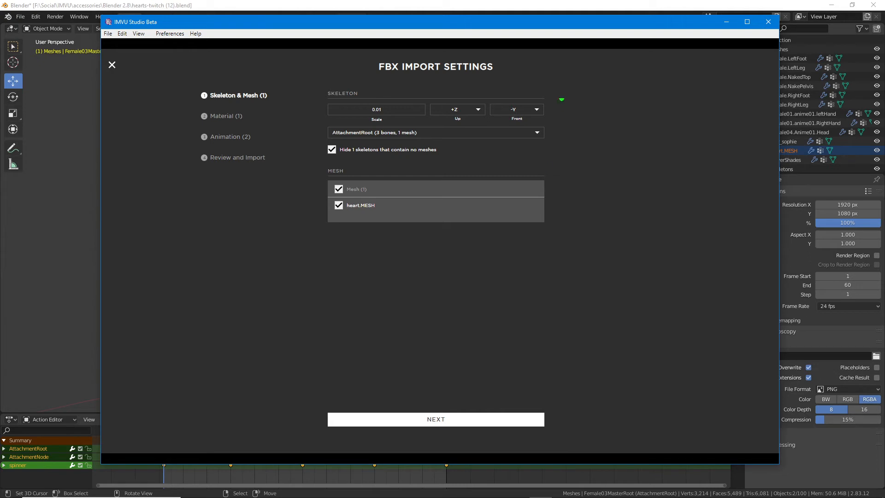
left_click_drag(565, 96, 591, 97)
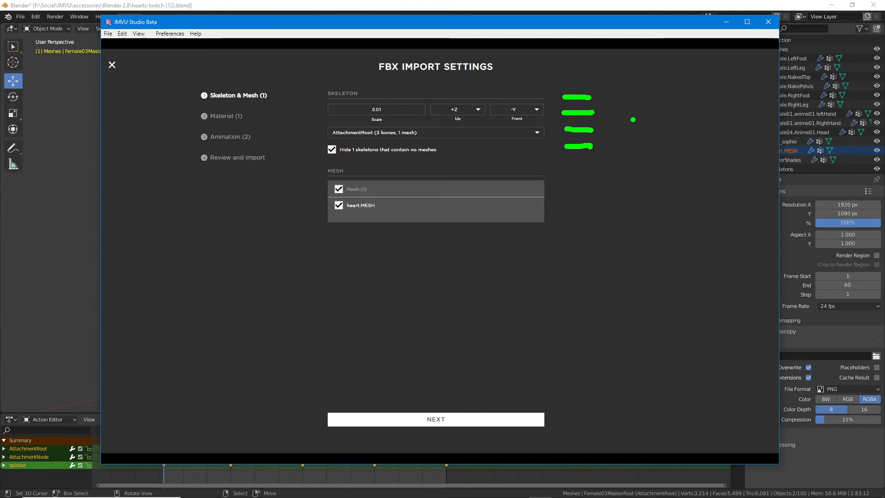
left_click_drag(655, 113, 658, 113)
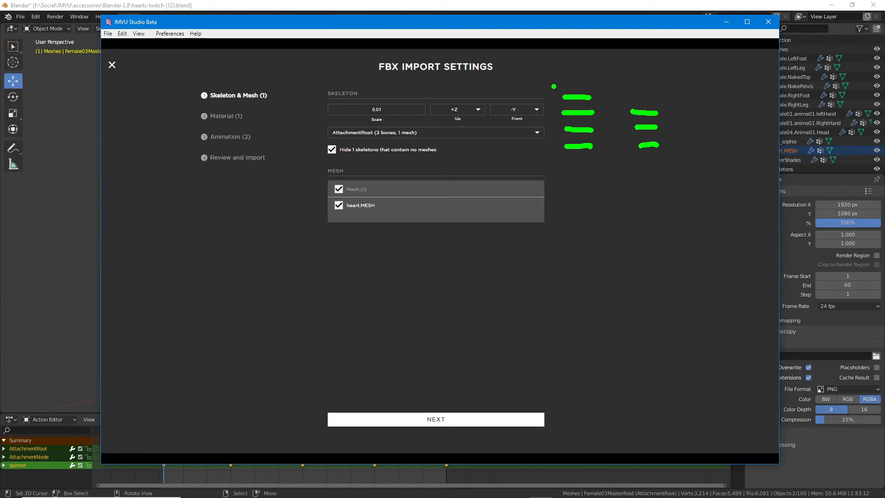
left_click_drag(574, 166, 574, 212)
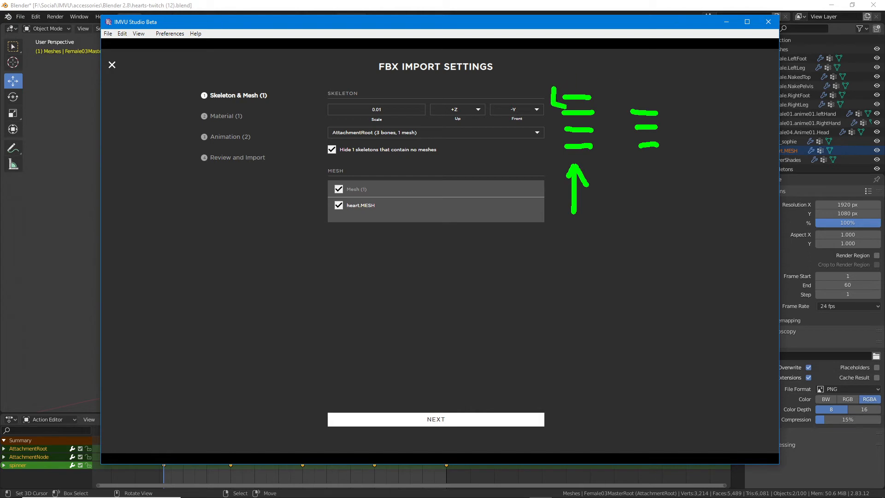
mouse_move(566, 107)
left_mouse_down()
mouse_move(606, 83)
mouse_move(548, 84)
left_mouse_up()
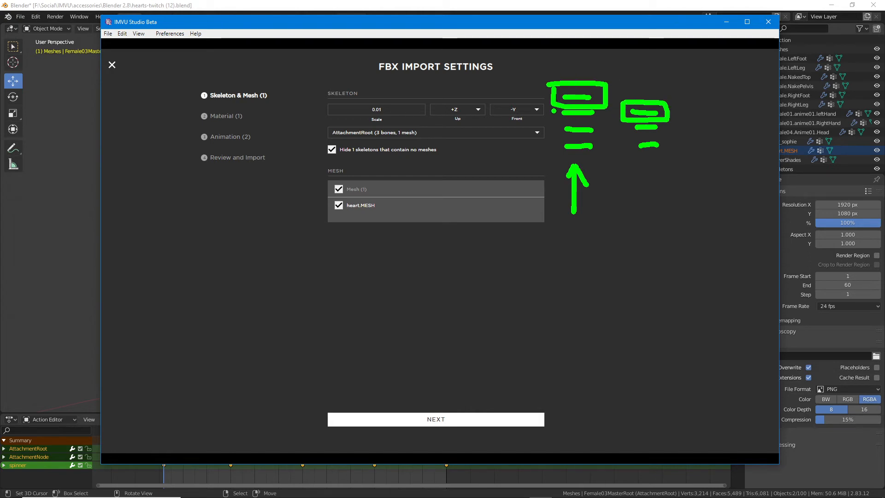
left_click_drag(552, 115, 593, 119)
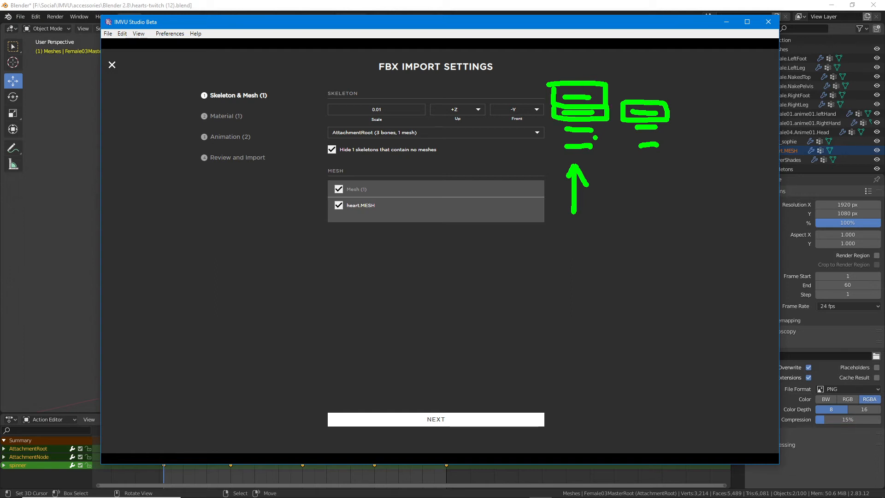
key("Escape")
Import the FBX with the AttachmentRoot skeleton, heart.MESH, the heart_[0] material and both spinner.ACTION animations
left_click(378, 134)
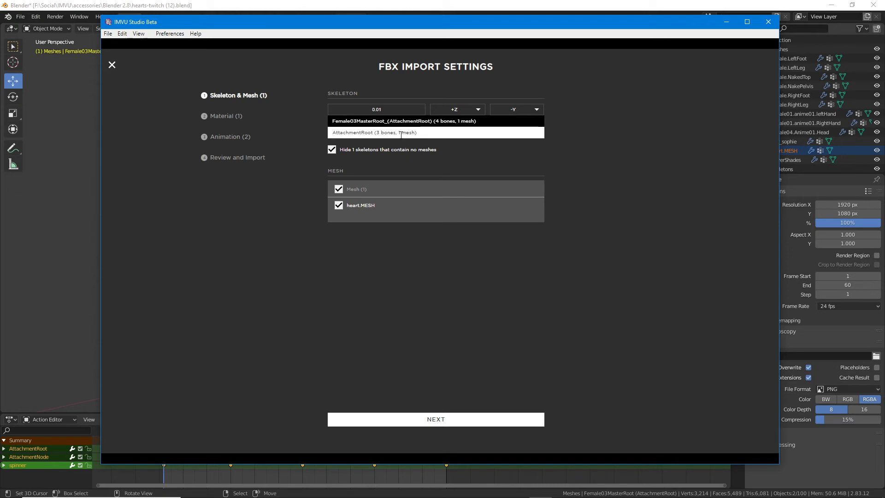
left_click(401, 133)
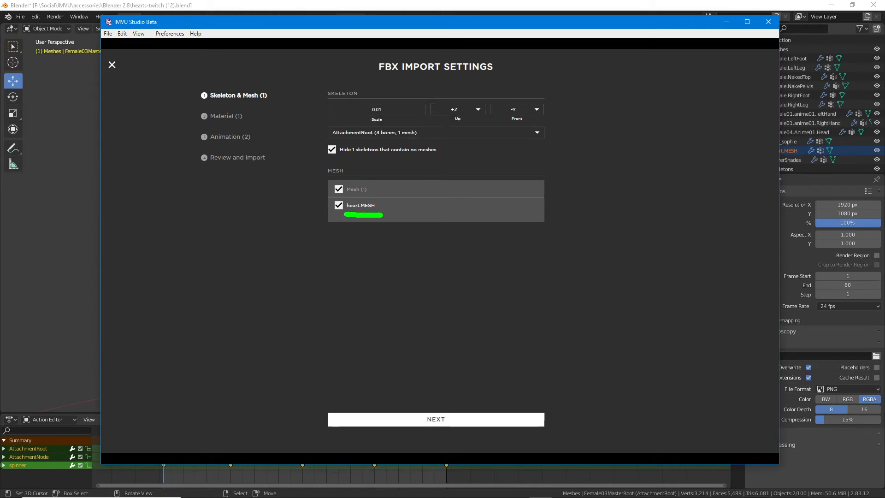
left_click(423, 420)
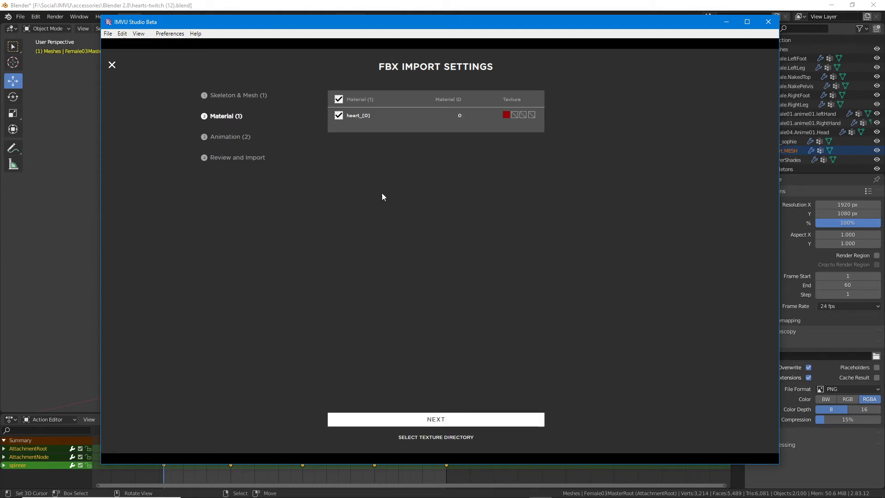
left_click(436, 420)
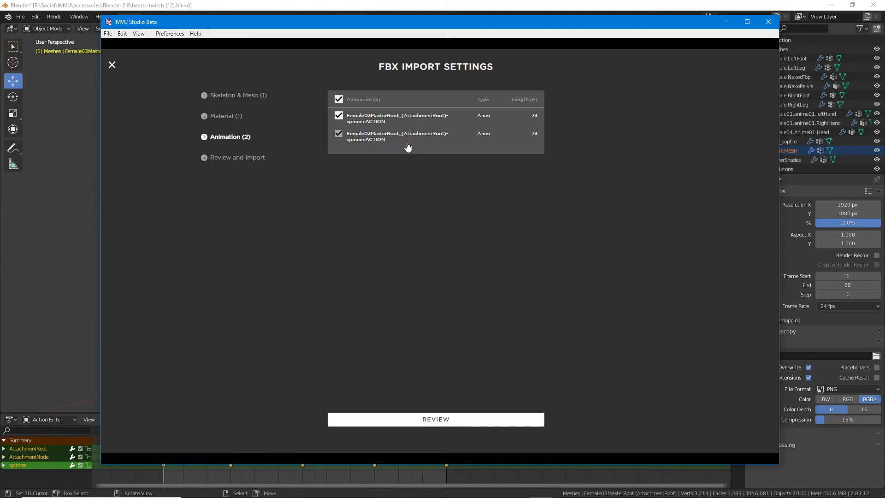
left_click(437, 420)
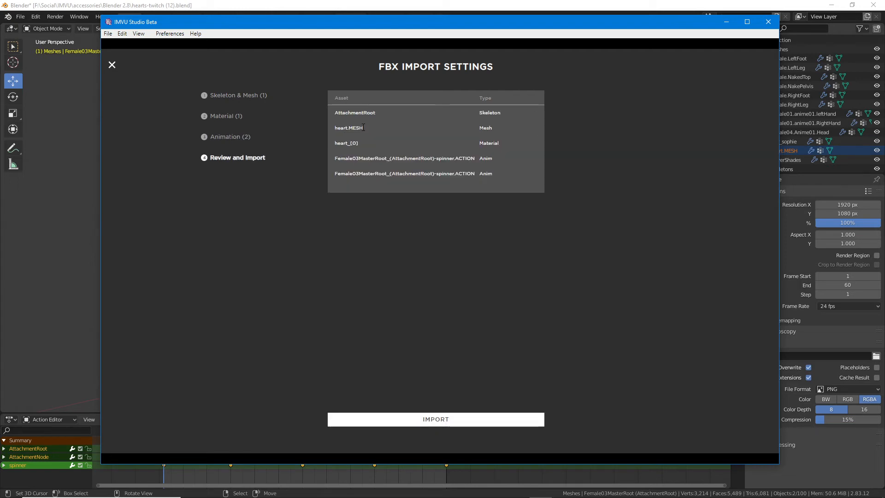
left_click(437, 420)
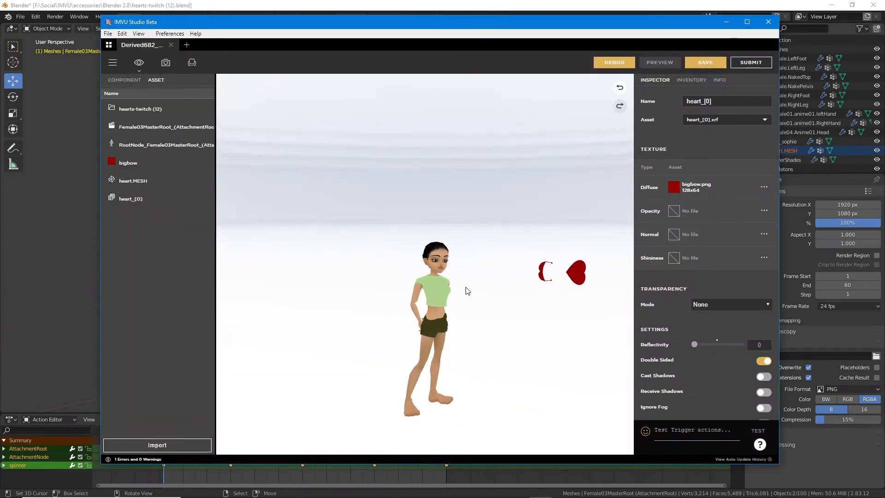
Examine the heart and the glasses-shaped accessory moving around the avatar from several angles
right_click_drag(465, 288, 412, 263)
mouse_move(412, 262)
left_mouse_down()
mouse_move(349, 282)
mouse_move(458, 278)
mouse_move(533, 315)
mouse_move(310, 317)
mouse_move(415, 332)
mouse_move(285, 336)
mouse_move(320, 336)
left_mouse_up()
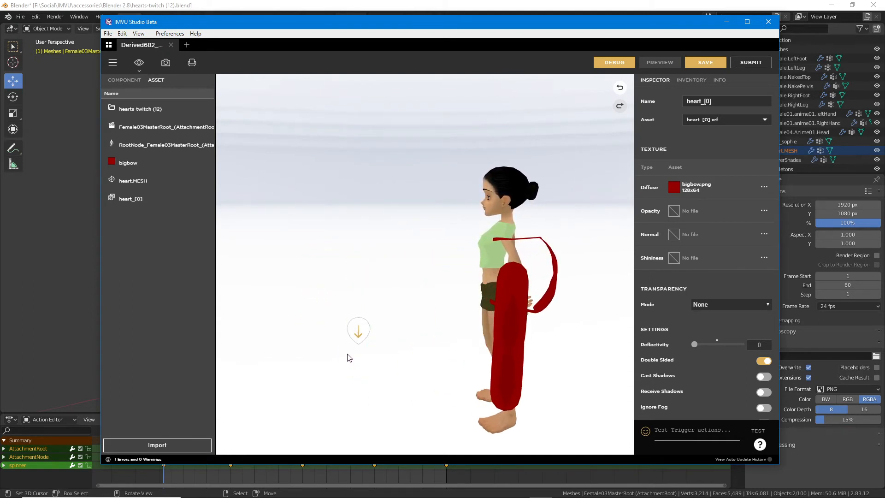
left_click_drag(349, 338, 395, 314)
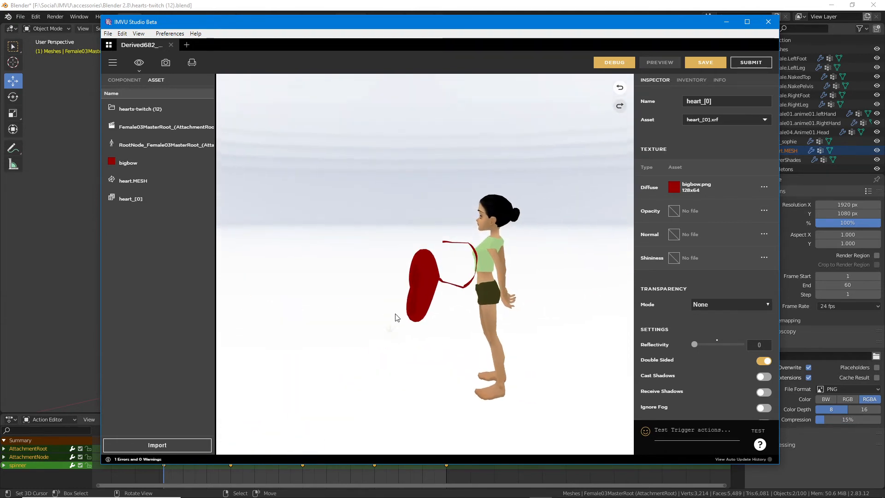
left_click(395, 314)
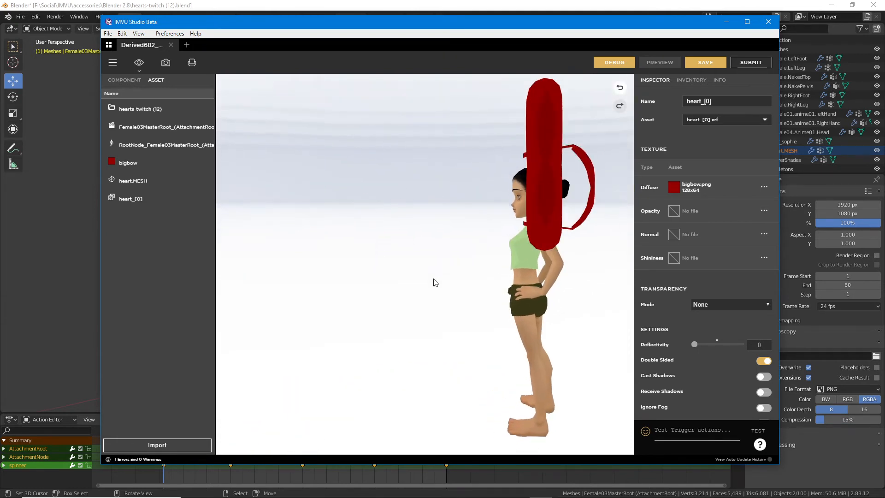
left_click_drag(379, 244, 388, 235)
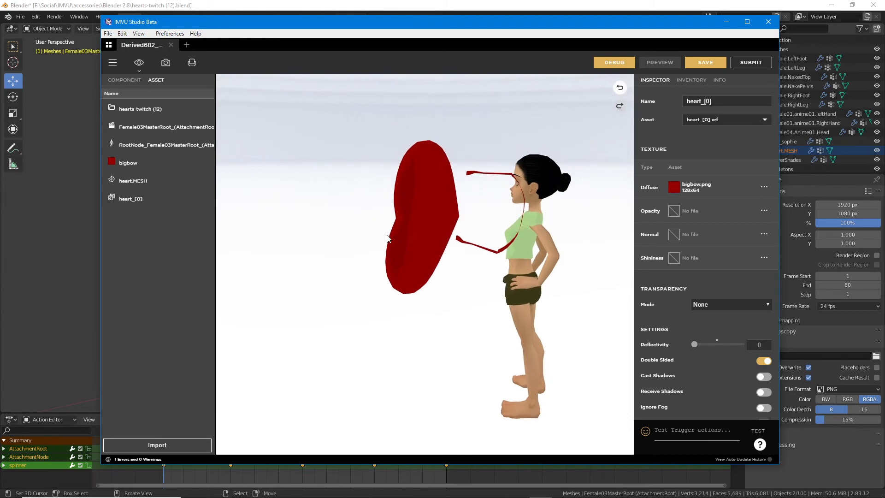
mouse_move(396, 202)
left_mouse_down()
mouse_move(392, 280)
mouse_move(422, 175)
left_mouse_up()
key("Escape")
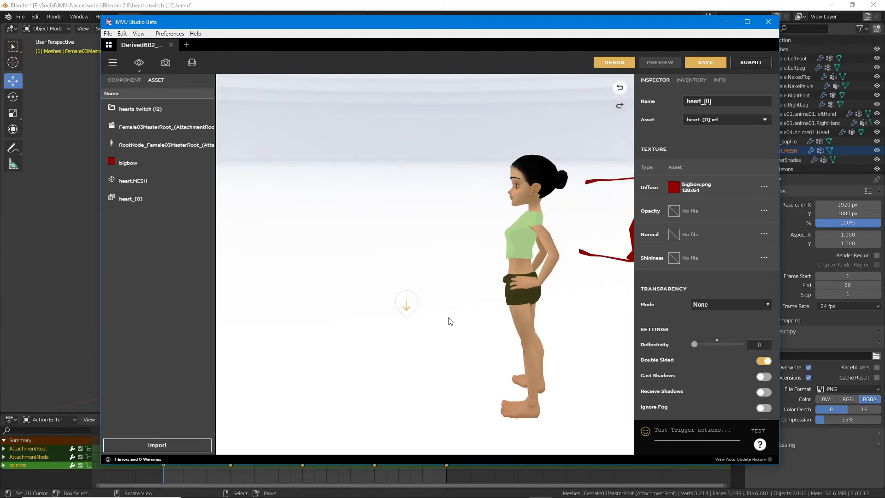
scroll(451, 319, "down", 3)
left_click_drag(470, 336, 446, 331)
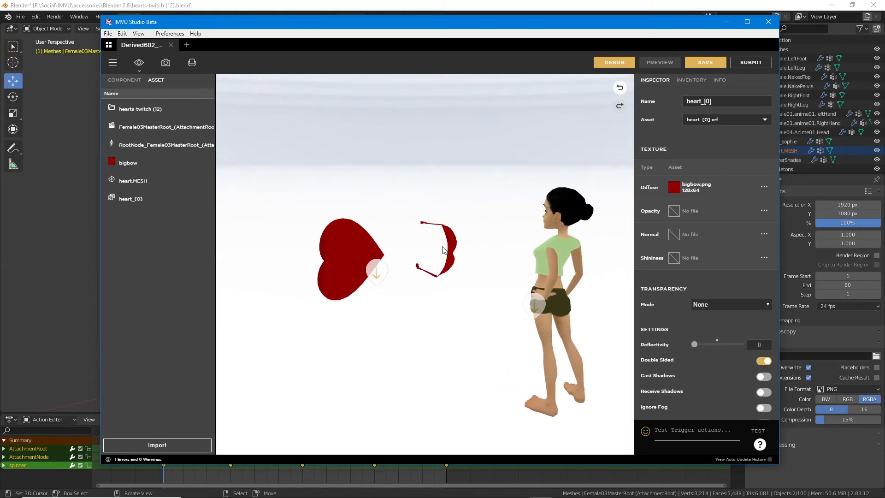
key("ctrl+2")
left_click_drag(449, 228, 440, 276)
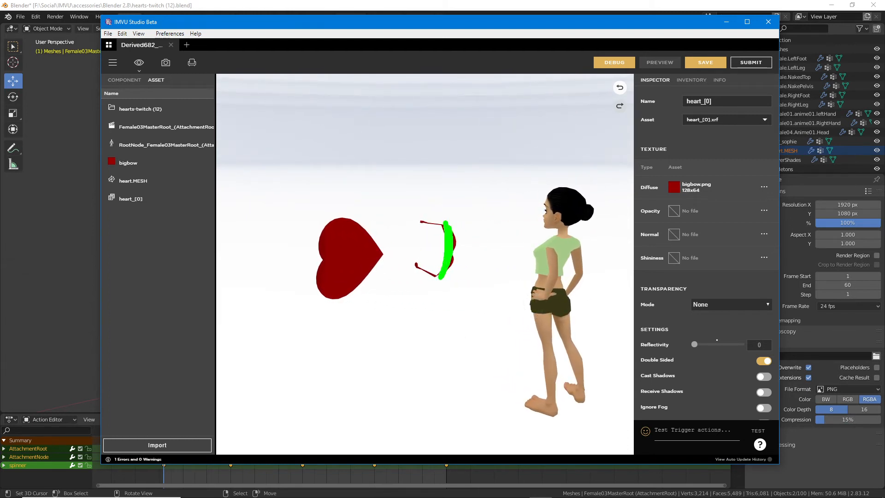
left_click_drag(349, 236, 334, 225)
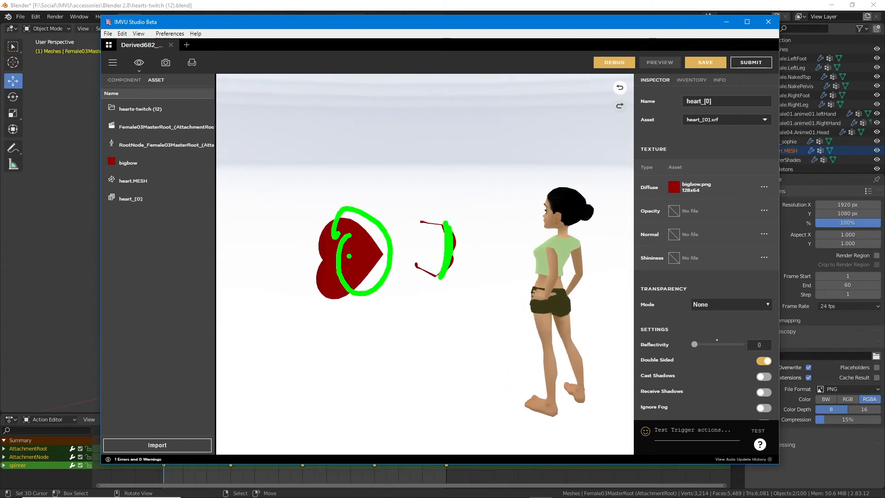
key("Escape")
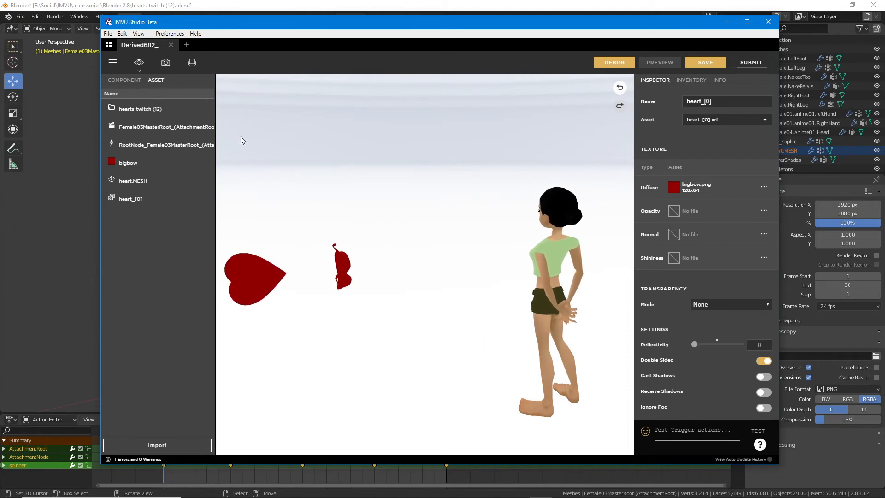
left_click_drag(179, 104, 171, 207)
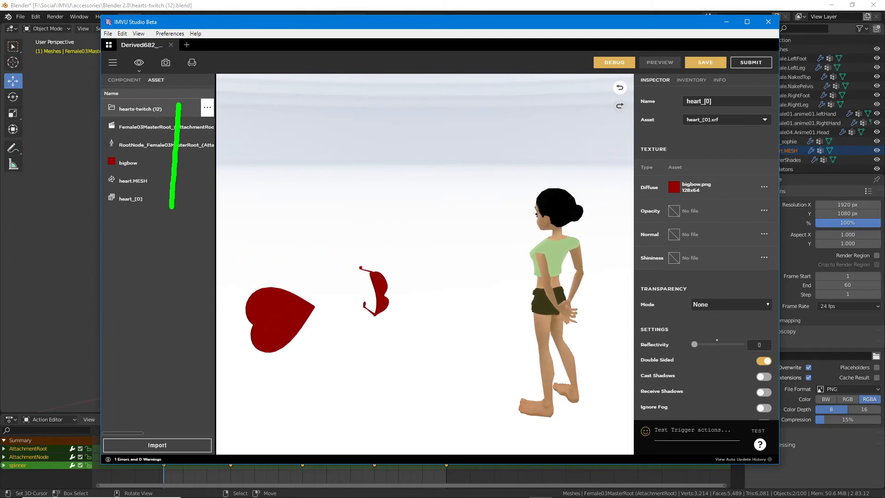
left_click_drag(189, 127, 187, 185)
key("Escape")
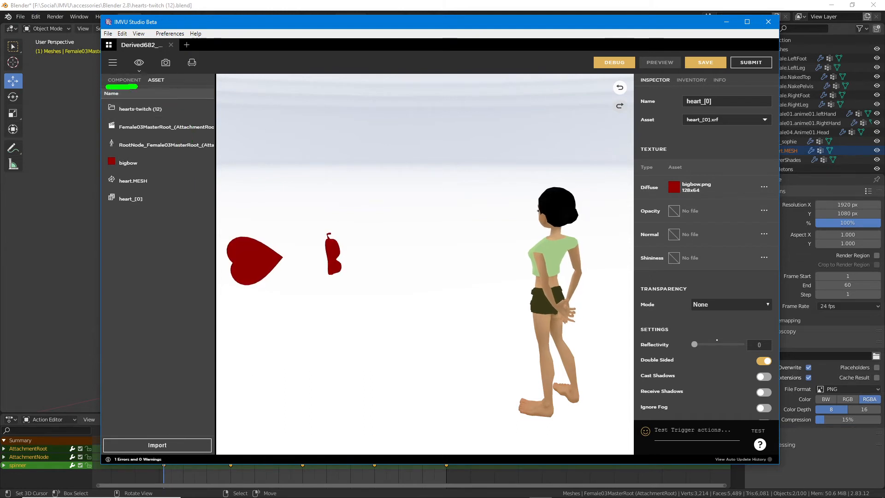
Assign the heart.MESH.xmf asset to the Female04_Anime01 accessory mesh component and preview the change
left_click(124, 81)
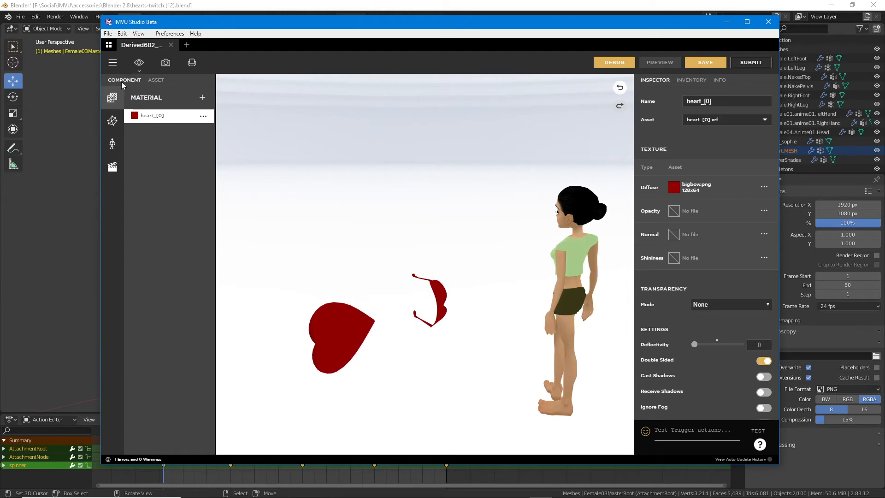
left_click(112, 121)
left_click_drag(100, 112, 134, 119)
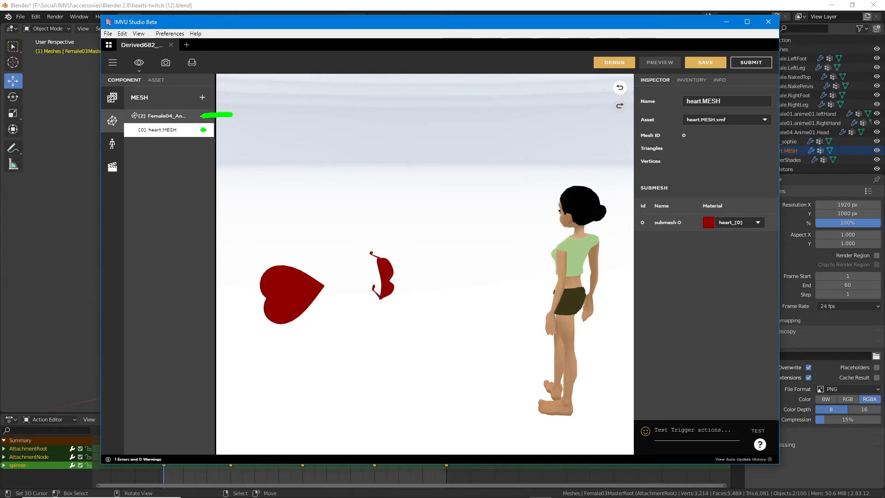
left_click_drag(202, 129, 222, 130)
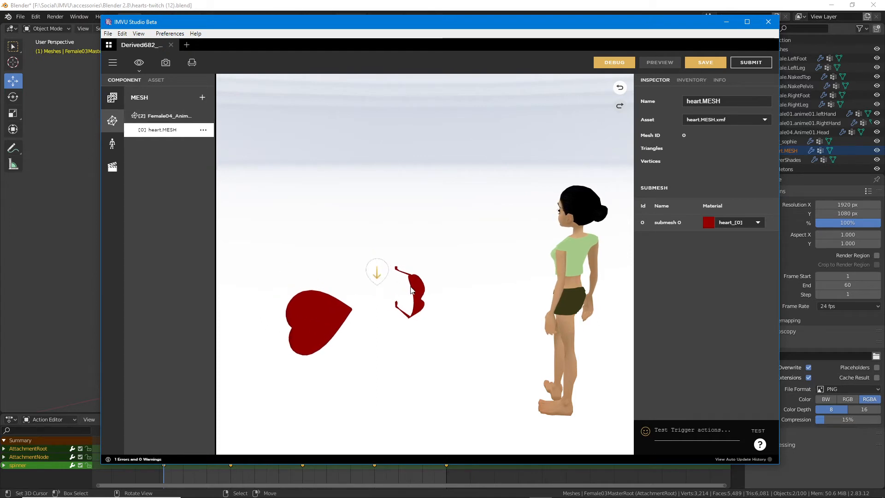
left_click(161, 116)
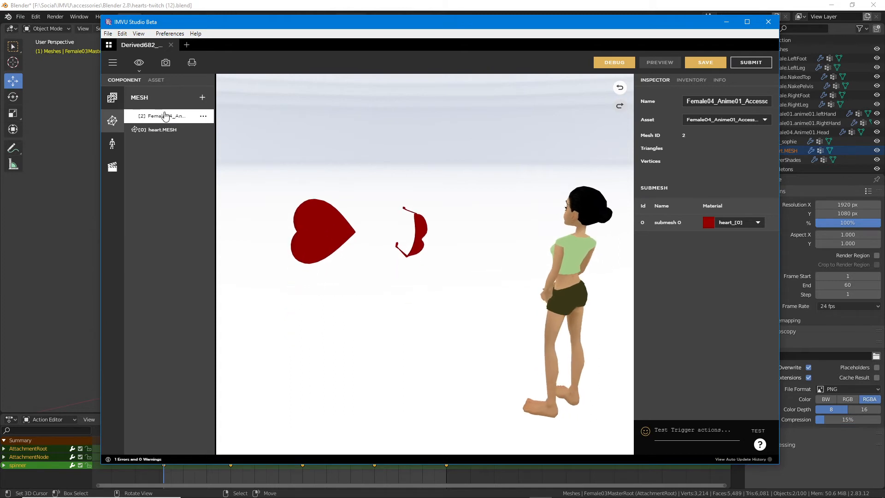
left_click_drag(634, 77, 632, 172)
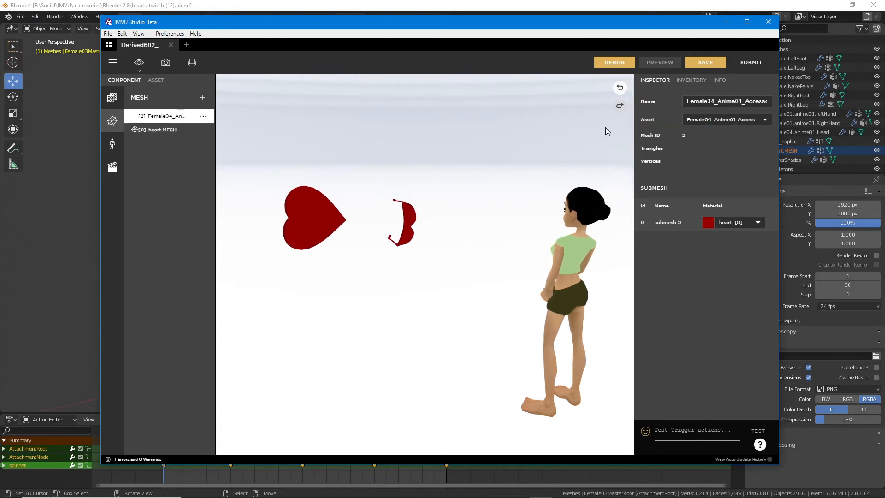
left_click(726, 120)
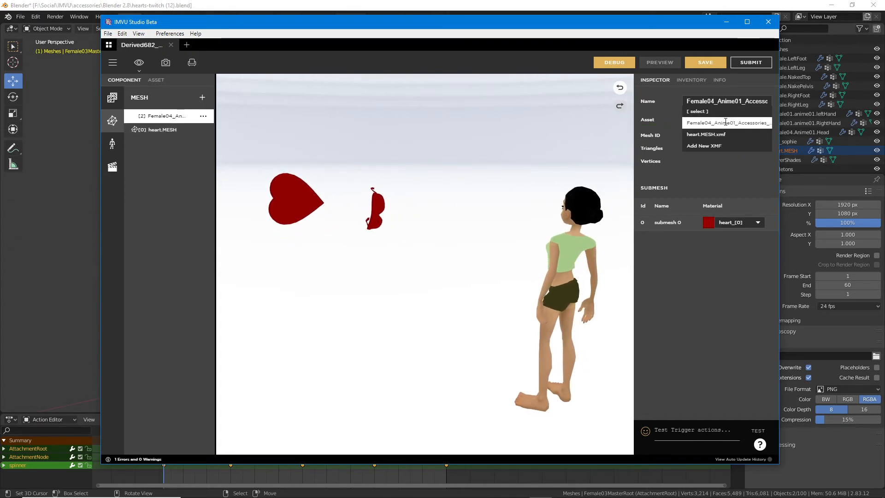
left_click(706, 134)
left_click(678, 65)
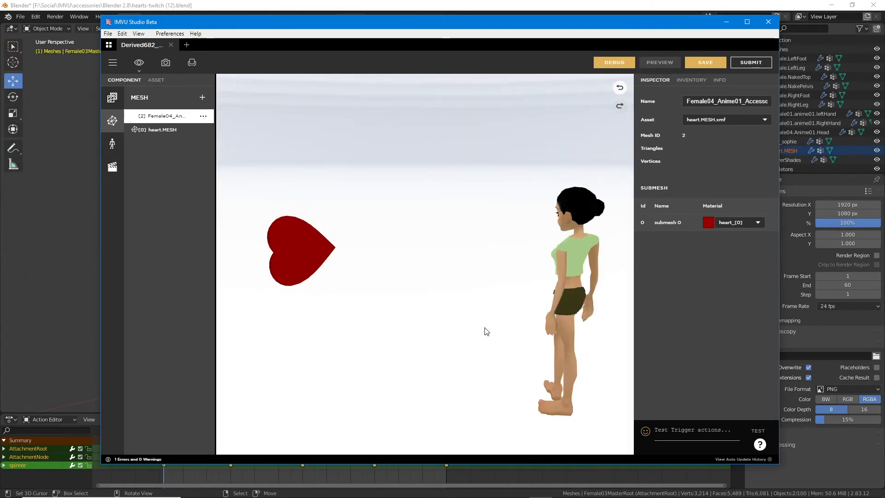
Set the skeleton's attachment node to Female03MasterRoot and preview the change on the avatar
left_click_drag(405, 331, 457, 321)
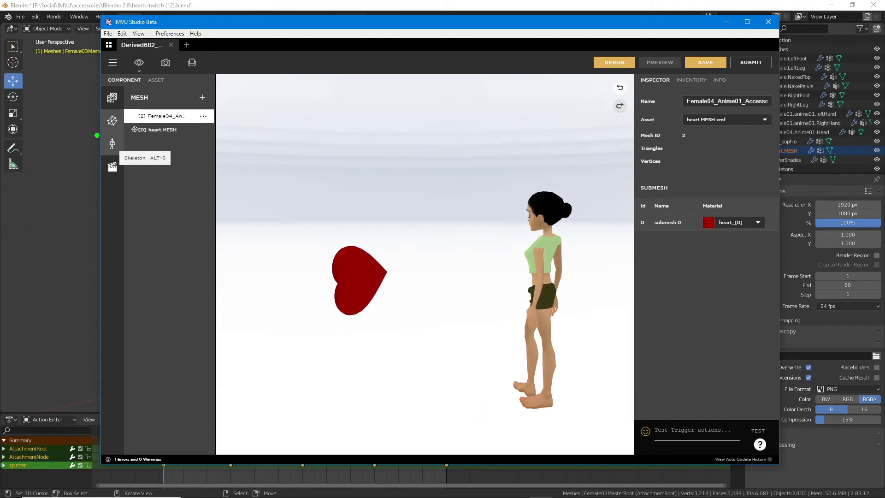
left_click(112, 144)
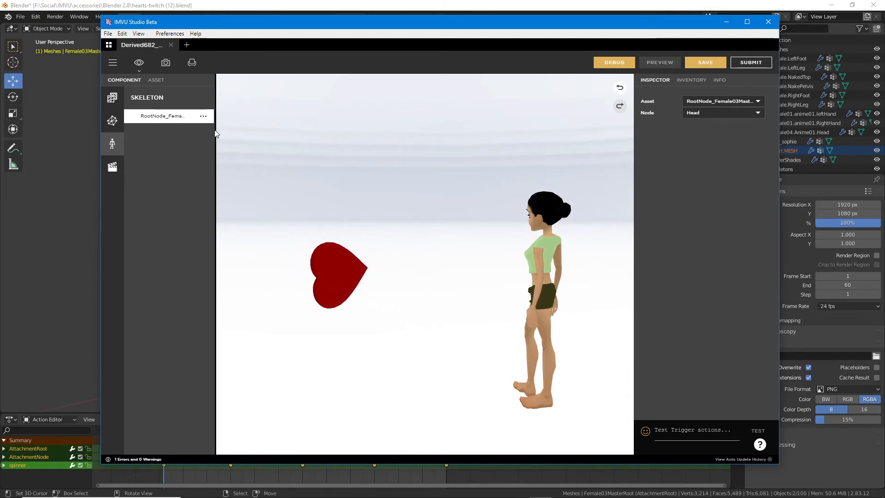
left_click_drag(144, 124, 192, 126)
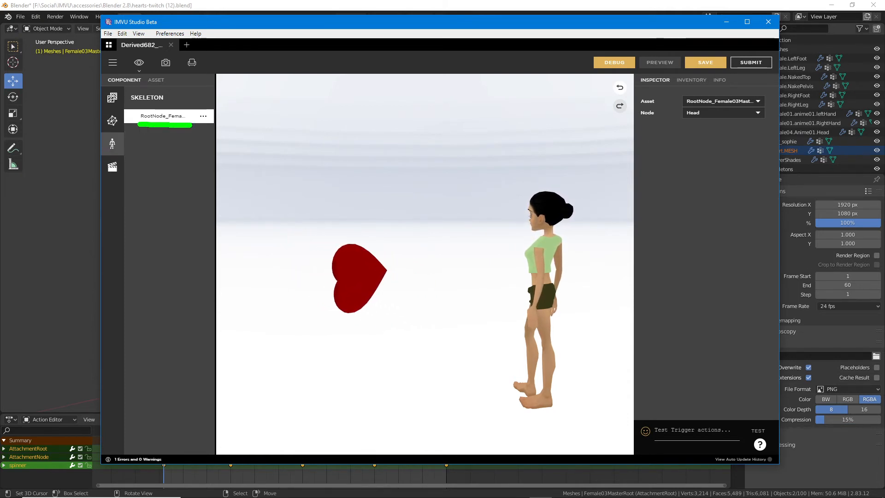
left_click_drag(639, 122, 754, 123)
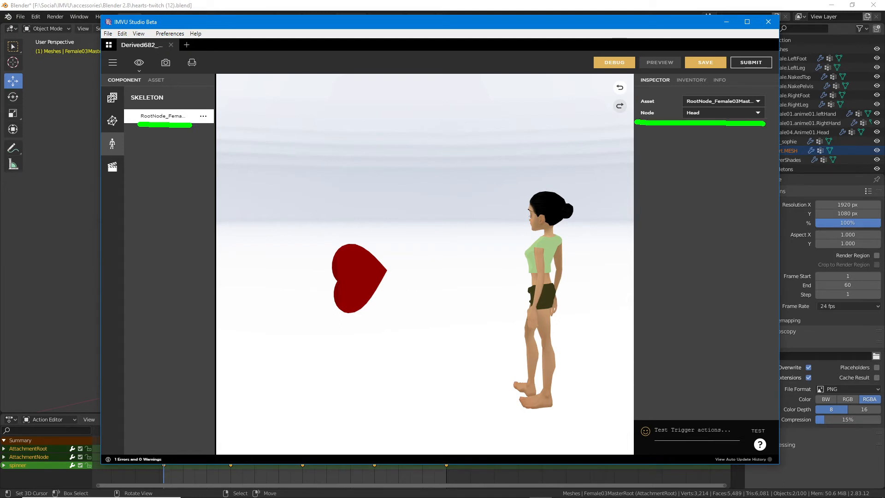
left_click_drag(630, 77, 629, 161)
key("Escape")
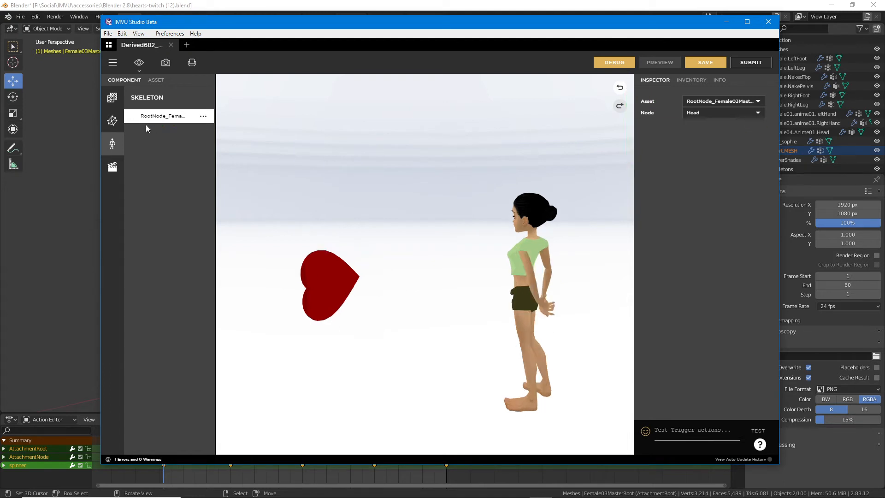
left_click(716, 115)
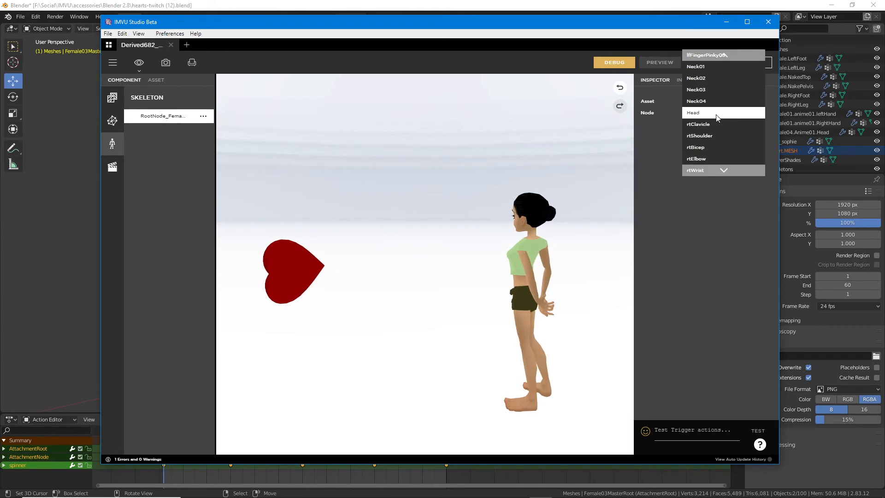
scroll(707, 120, "up", 5)
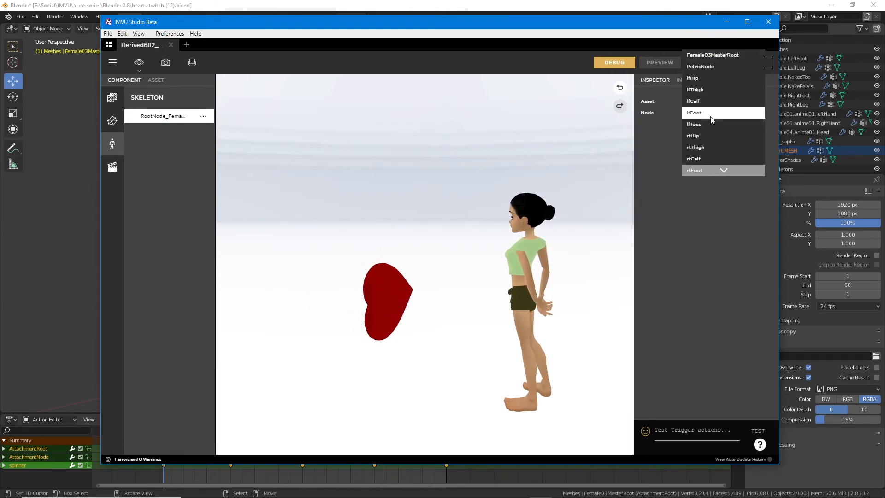
left_click(721, 55)
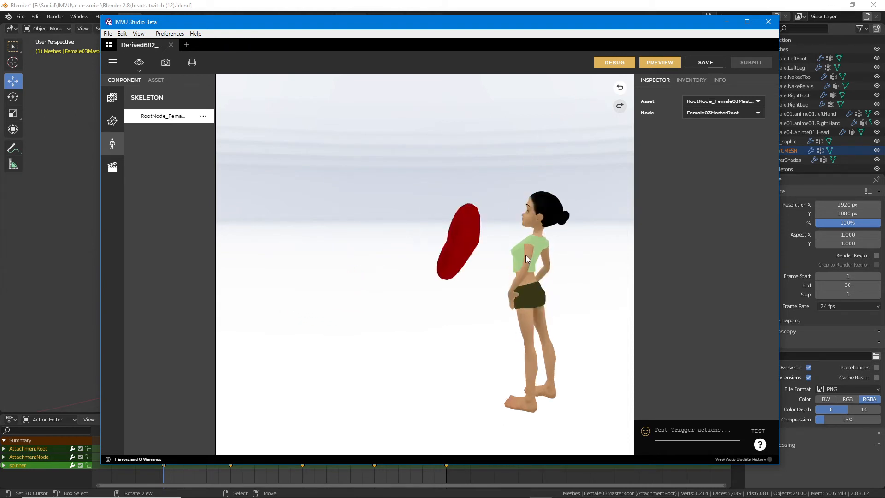
left_click(660, 63)
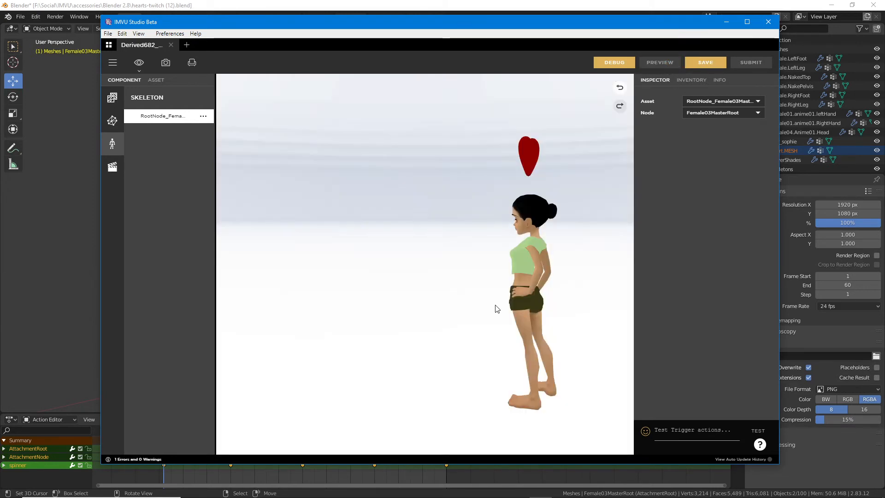
right_click_drag(346, 290, 516, 258)
mouse_move(417, 283)
left_mouse_down()
mouse_move(517, 299)
mouse_move(393, 292)
mouse_move(419, 292)
left_mouse_up()
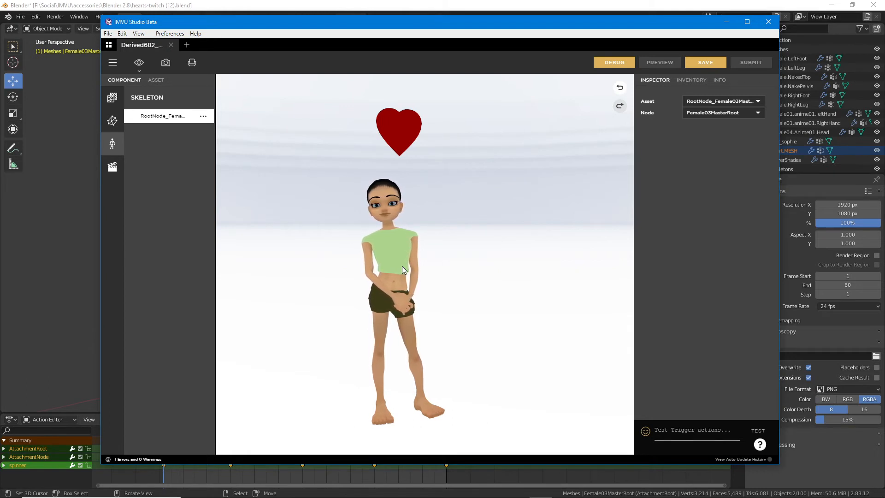
left_click_drag(396, 100, 395, 109)
key("Escape")
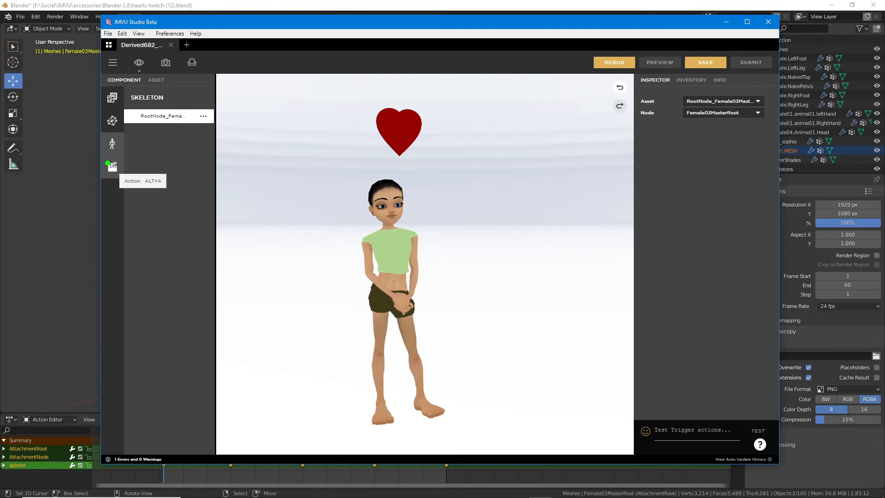
mouse_move(99, 155)
left_mouse_down()
mouse_move(118, 181)
mouse_move(99, 150)
left_mouse_up()
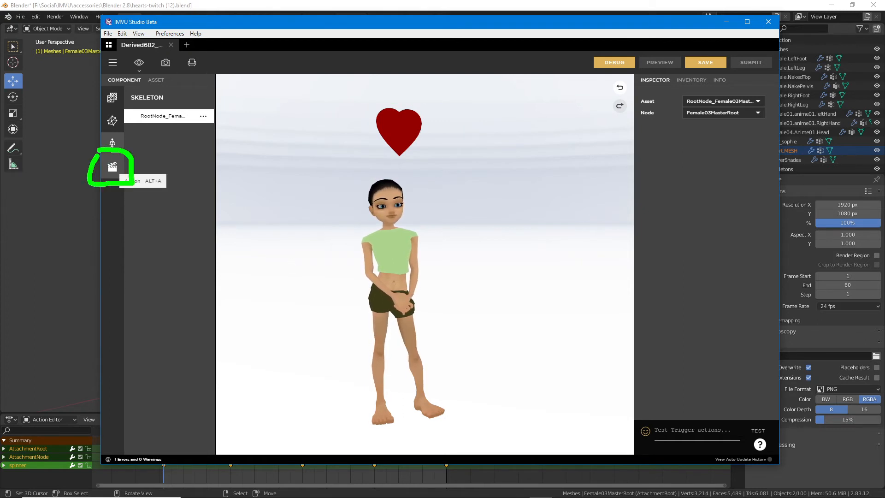
key("Escape")
Add a new action to the accessory's action components, proceeding past the Outlook security certificate alert
left_click(112, 174)
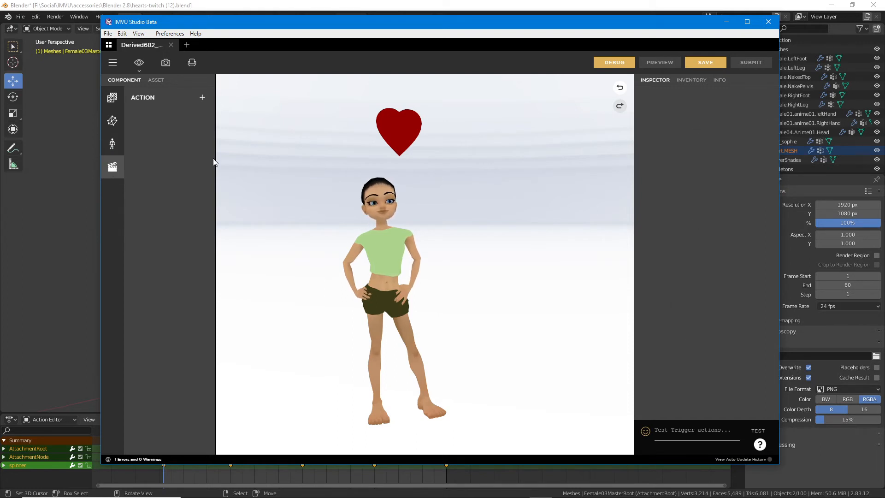
mouse_move(189, 88)
left_mouse_down()
mouse_move(221, 108)
mouse_move(186, 79)
left_mouse_up()
key("Escape")
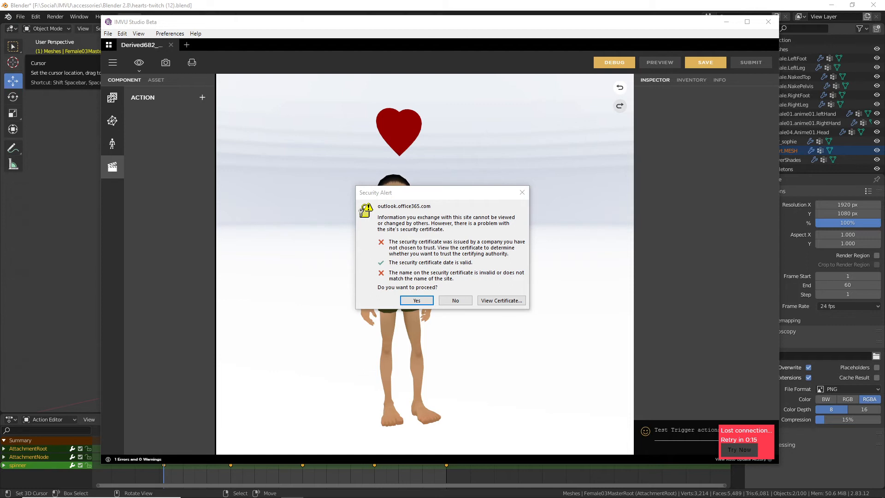
left_click(419, 303)
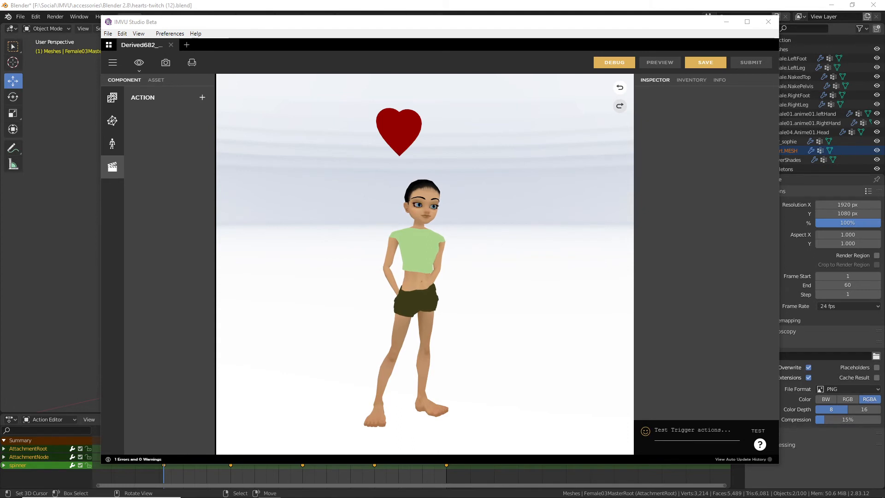
left_click(490, 26)
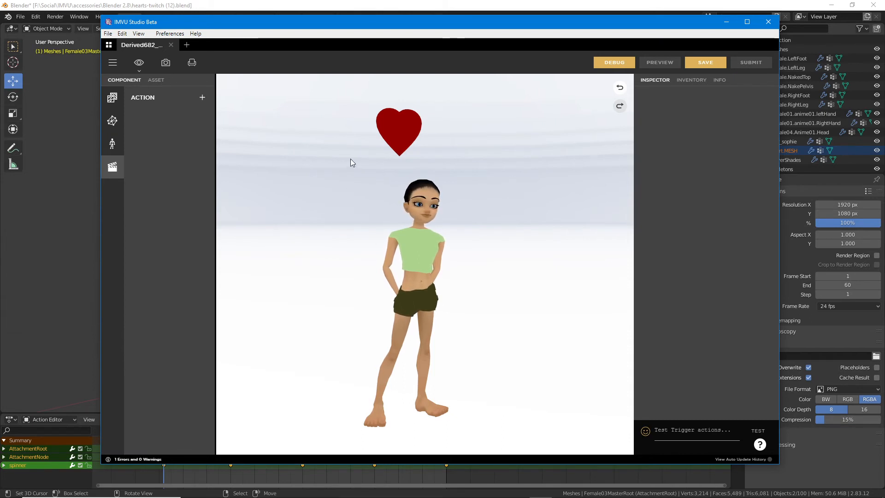
mouse_move(189, 93)
left_mouse_down()
mouse_move(190, 115)
mouse_move(213, 89)
mouse_move(180, 84)
left_mouse_up()
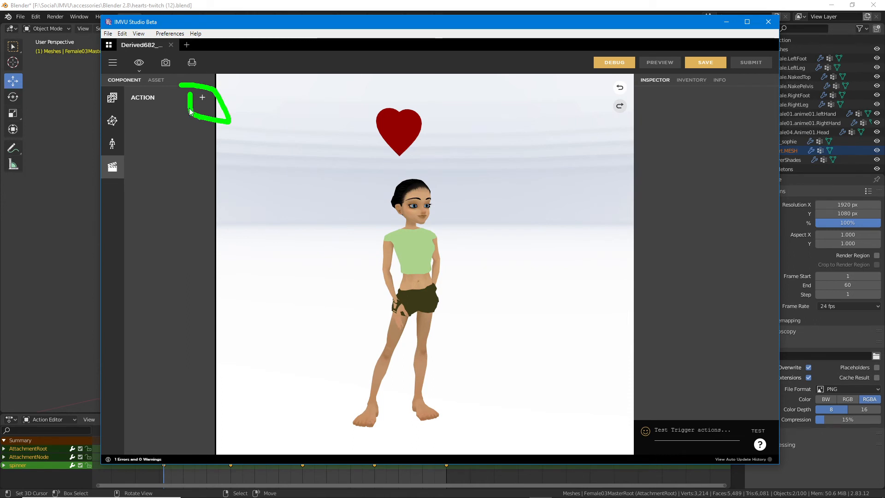
left_click(202, 100)
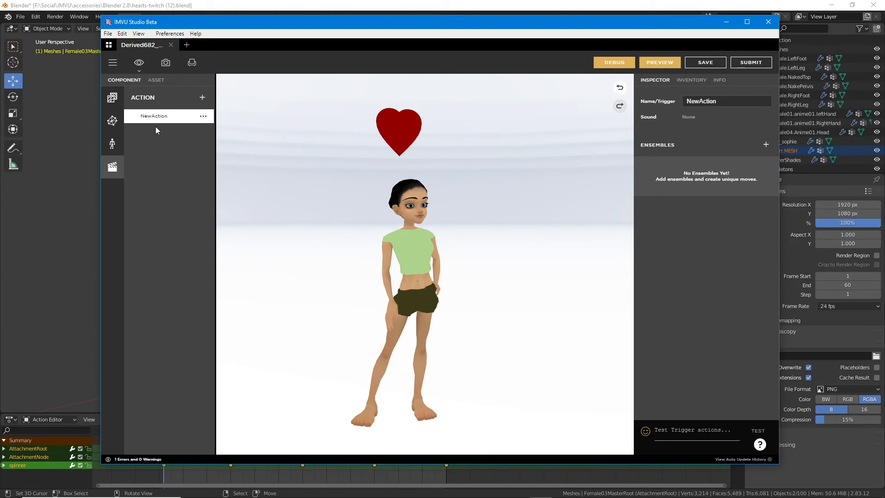
left_click_drag(137, 122, 166, 122)
left_click_drag(645, 109, 728, 110)
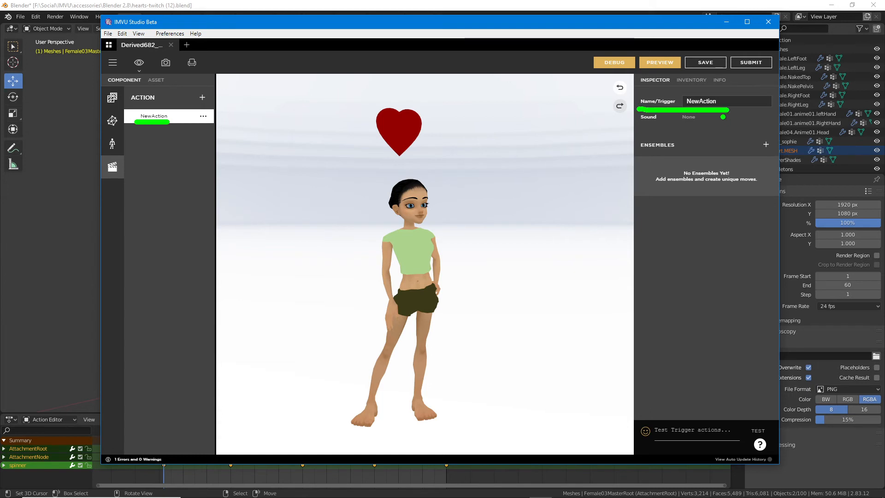
key("Escape")
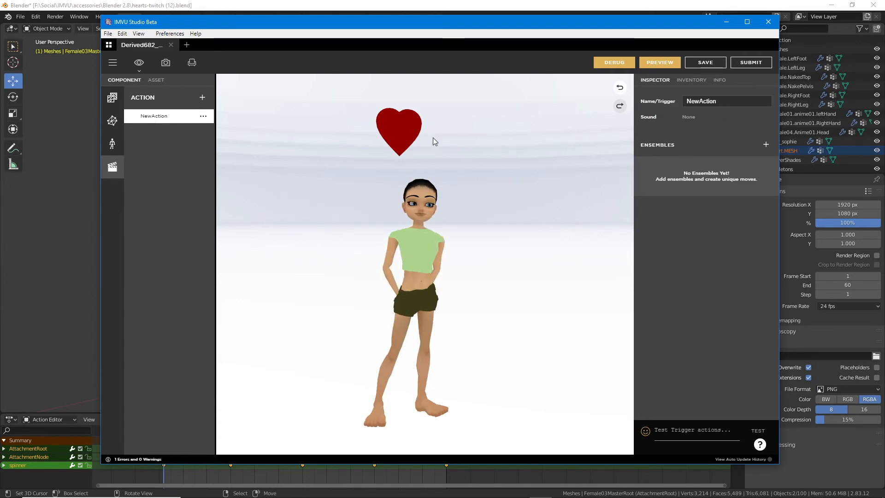
Set the new action's name and trigger to stance.Idle
scroll(371, 237, "up", 3)
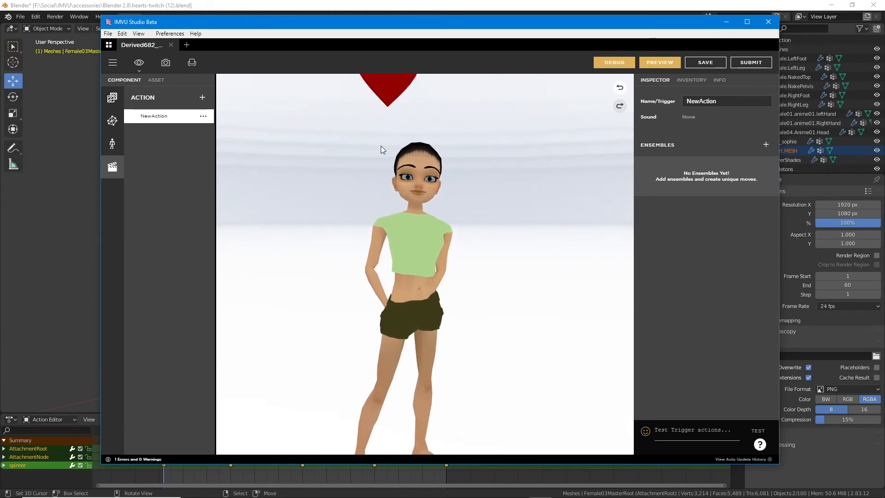
right_click_drag(381, 146, 391, 262)
left_click_drag(368, 261, 406, 252)
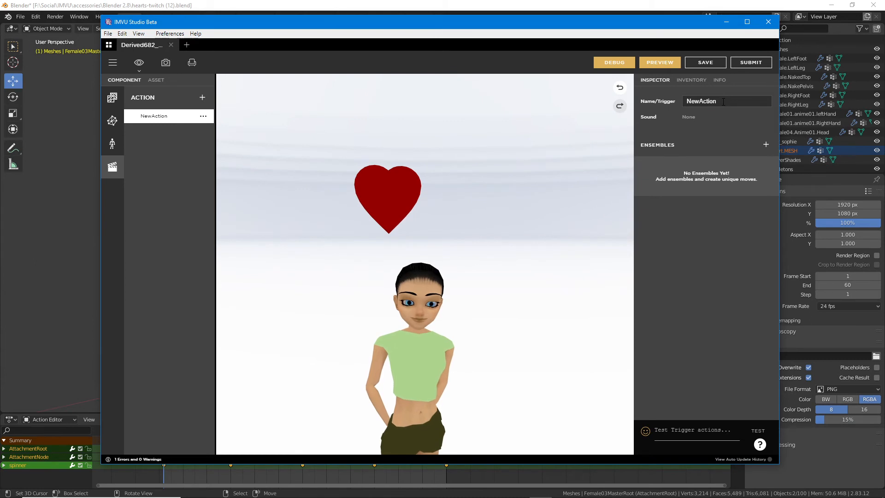
left_click(739, 101)
left_click_drag(740, 100, 673, 101)
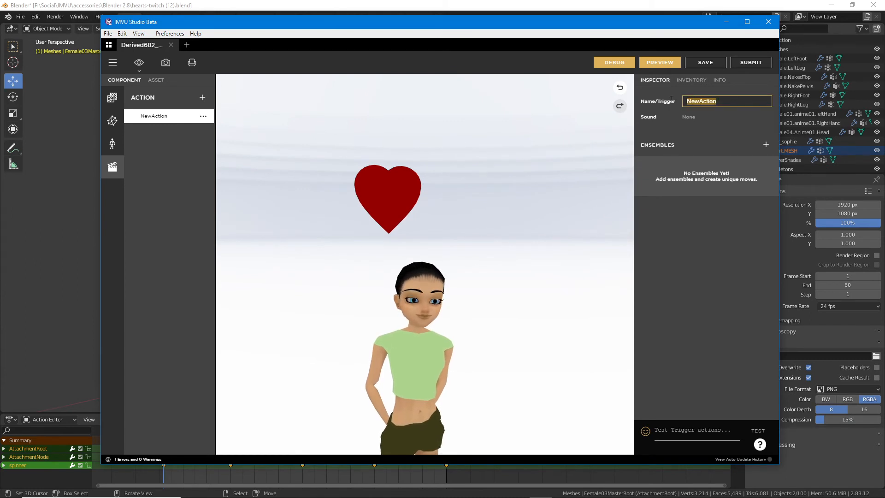
type("stance.Idle")
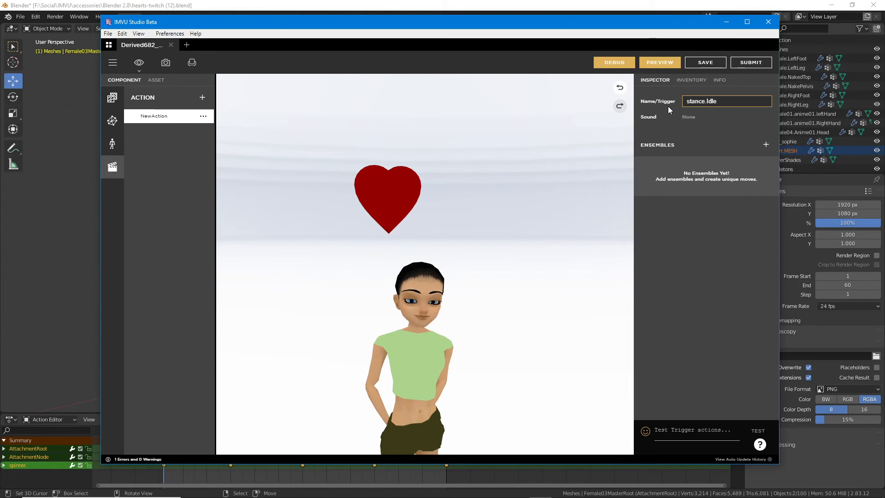
key("Return")
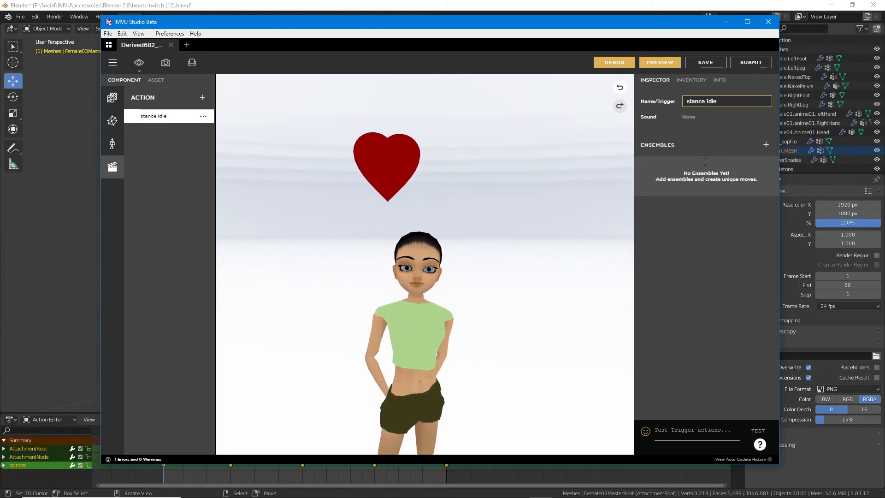
Try spinner as the action's custom trigger name
left_click_drag(722, 101, 665, 100)
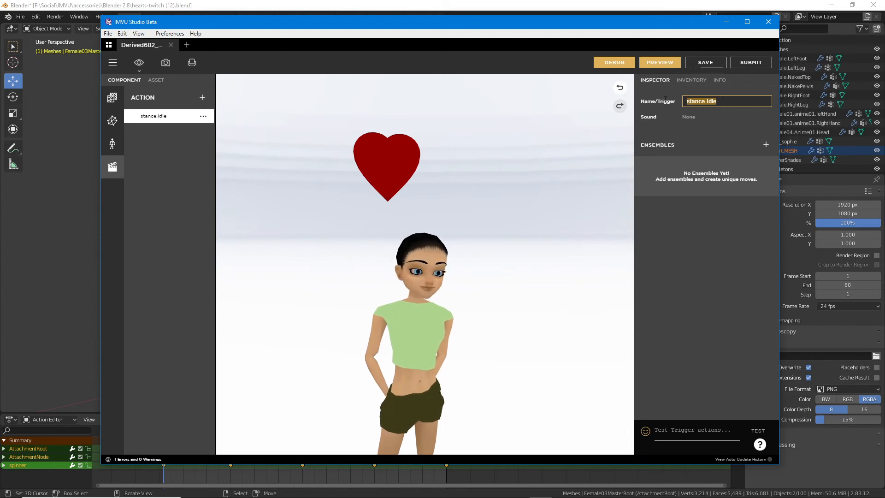
type("spinner")
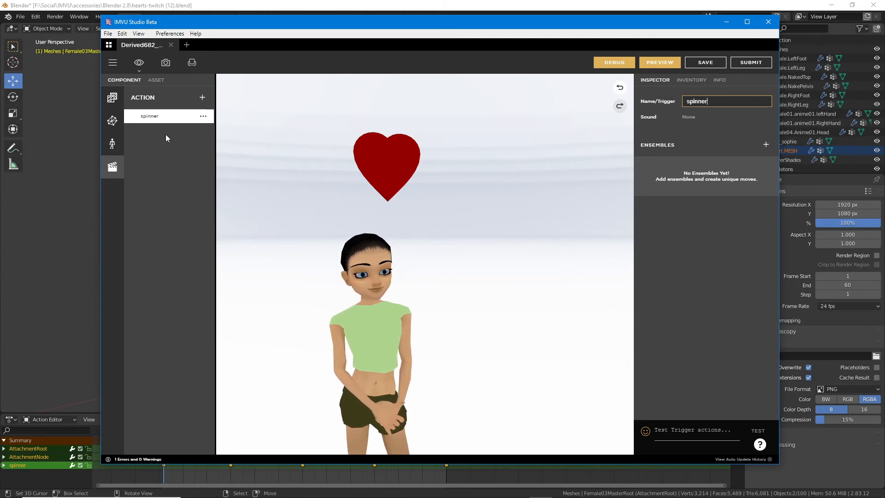
mouse_move(138, 126)
left_mouse_down()
mouse_move(164, 124)
mouse_move(149, 171)
left_mouse_up()
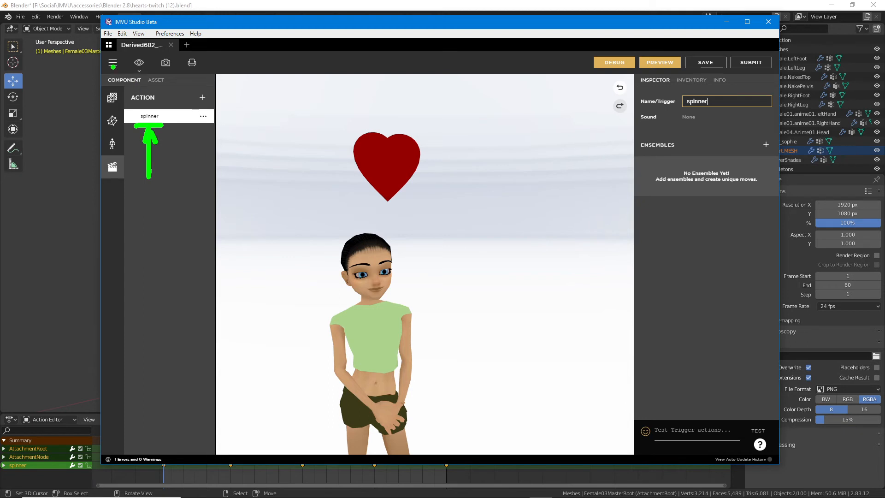
left_click_drag(110, 85, 147, 88)
key("Escape")
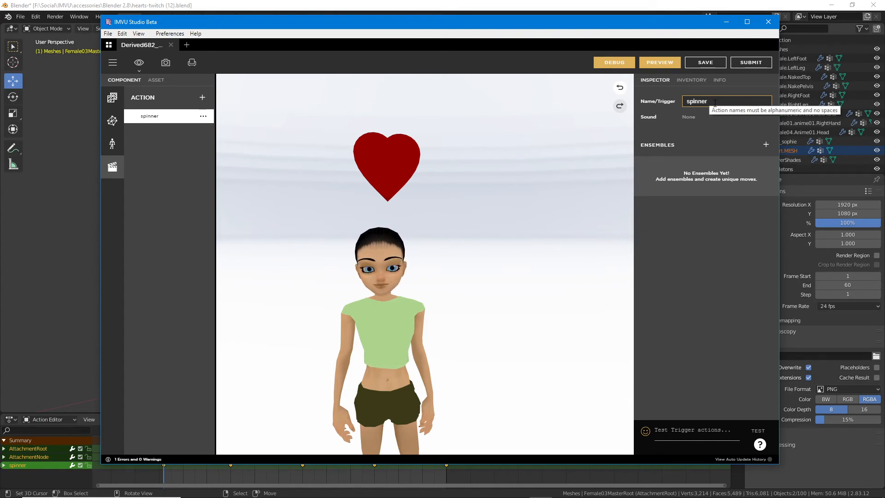
Change the action's trigger name back to stance.Idle
left_click_drag(717, 100, 687, 100)
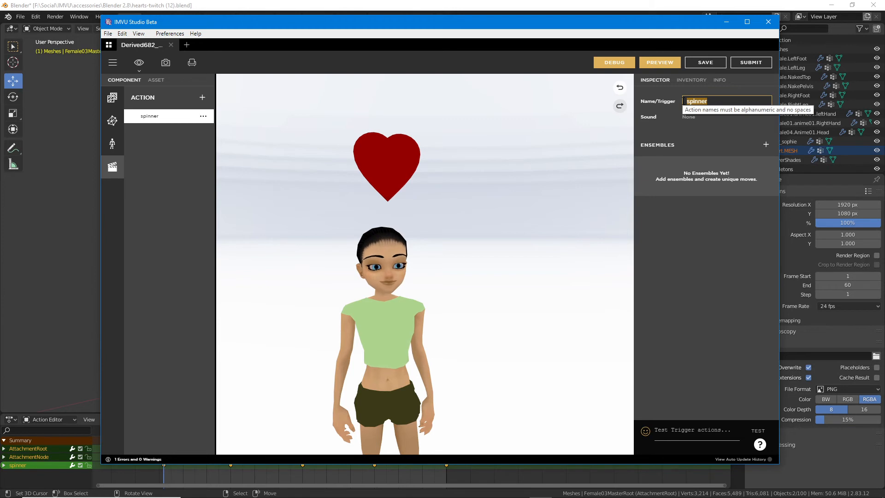
type("stance.Idle")
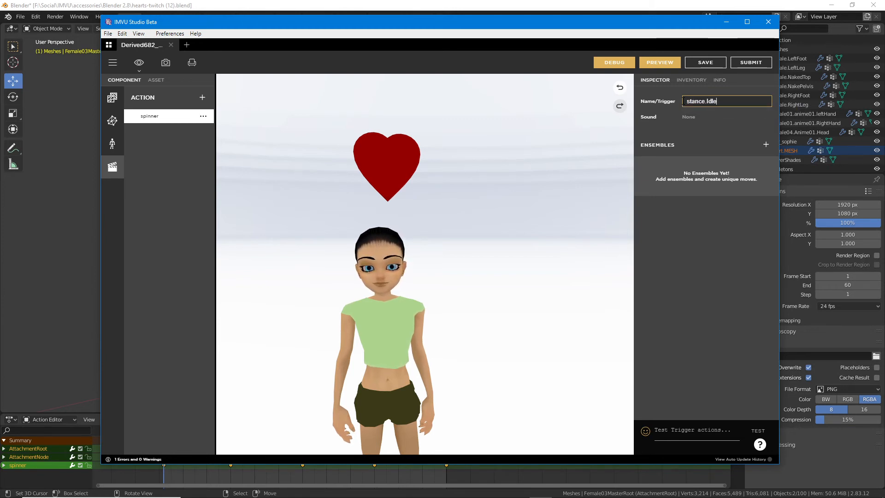
key("Return")
Add an ensemble to the stance.Idle action and assign the Female03MasterRoot skeletal animation asset to it
mouse_move(640, 152)
left_mouse_down()
mouse_move(778, 157)
mouse_move(763, 132)
left_mouse_up()
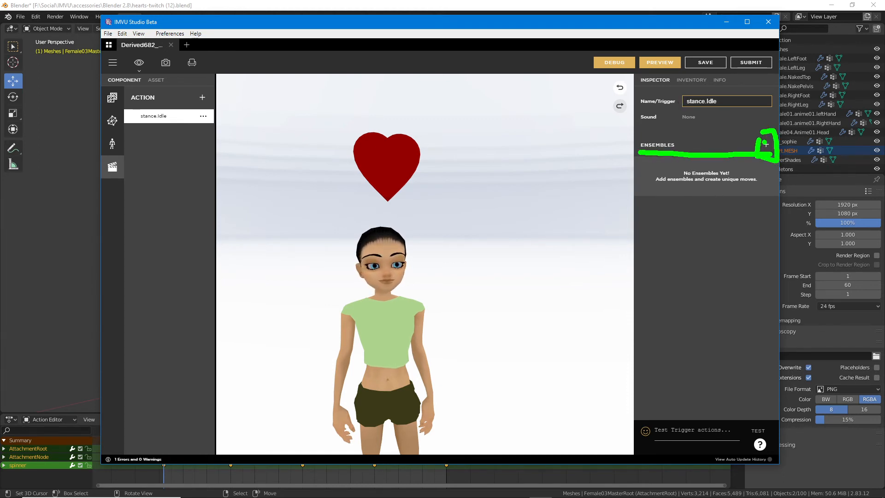
left_click(765, 144)
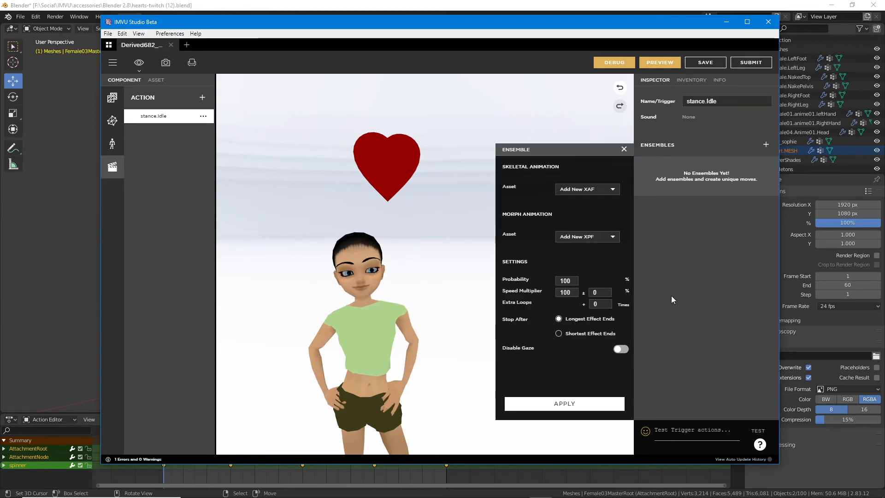
left_click(509, 178)
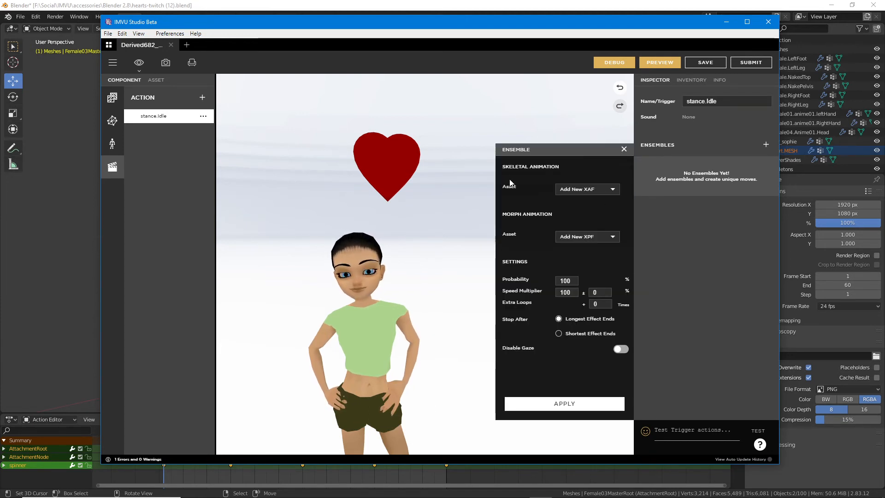
left_click_drag(503, 178, 549, 177)
left_click(546, 205)
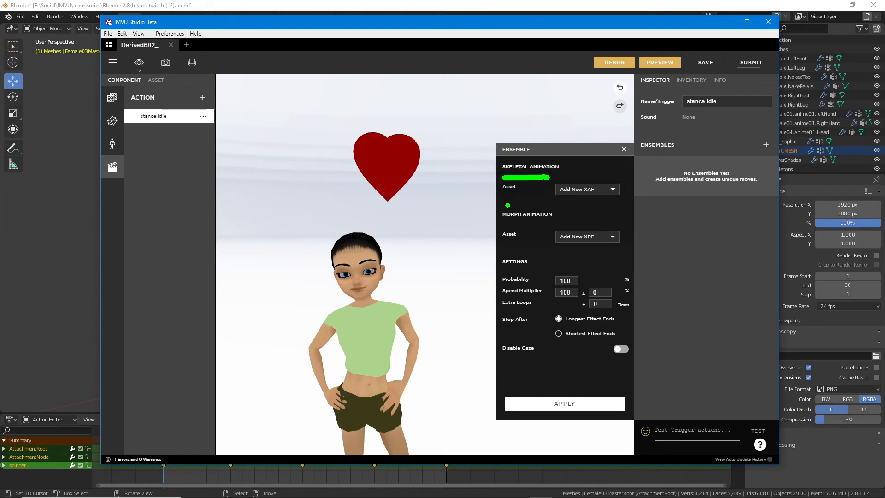
mouse_move(507, 205)
left_mouse_down()
mouse_move(626, 204)
mouse_move(577, 212)
left_mouse_up()
key("Escape")
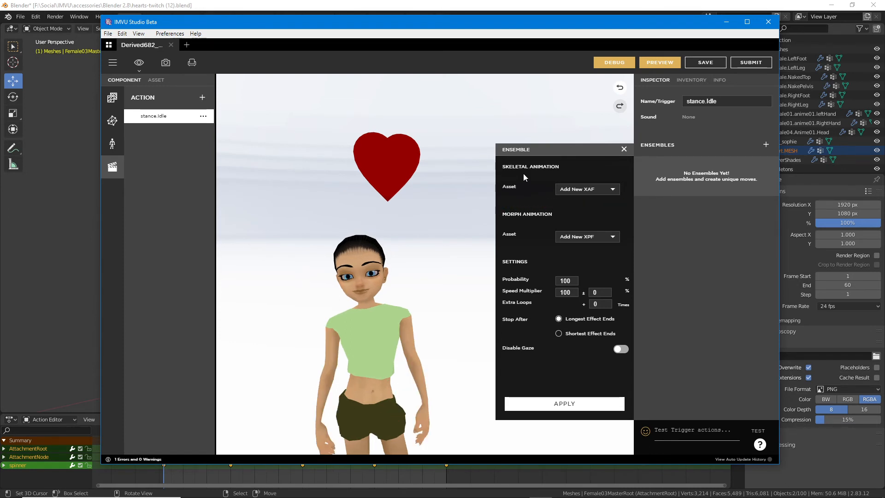
left_click(589, 190)
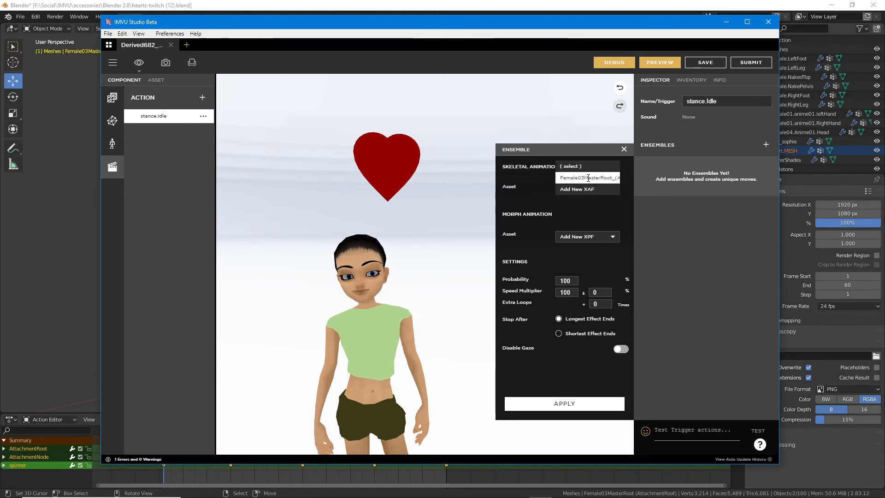
left_click(588, 178)
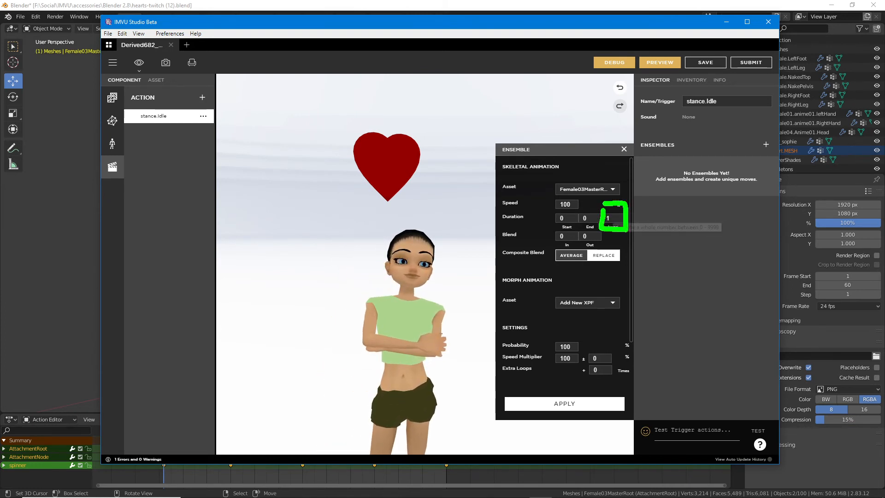
Set the skeletal animation's loop to 0 with composite blend Replace and apply the ensemble settings
left_click(608, 218)
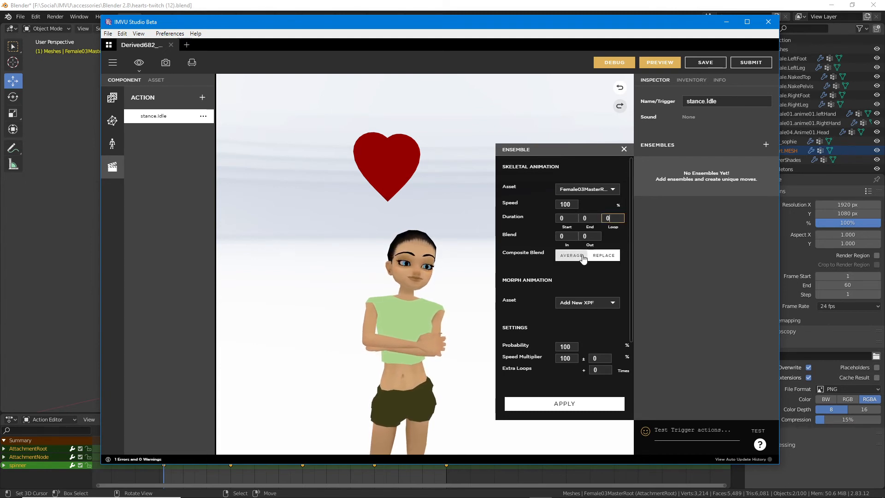
left_click(603, 256)
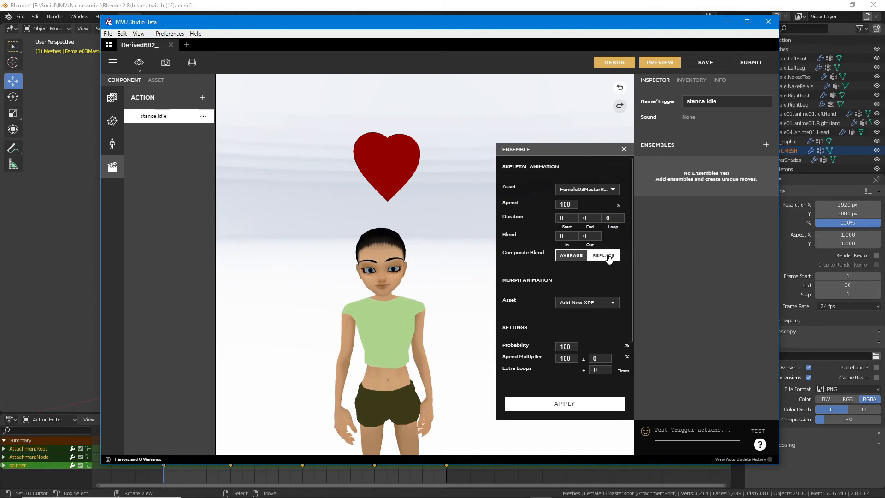
scroll(575, 249, "down", 2)
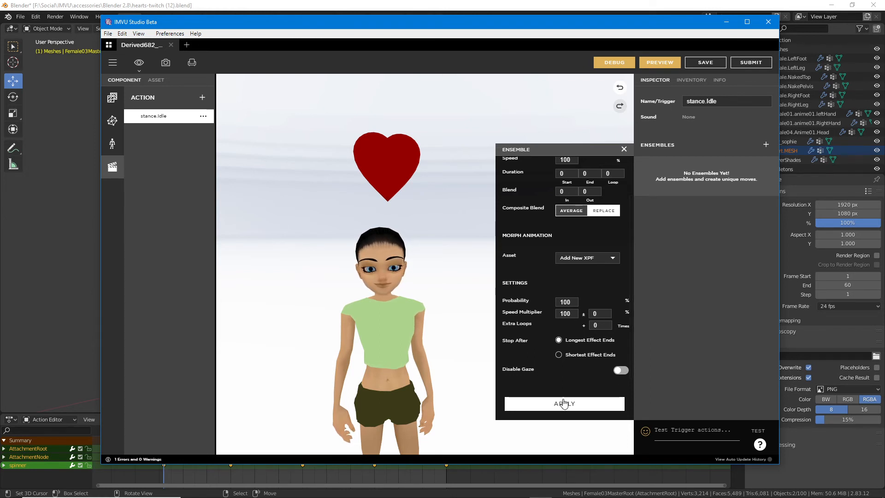
left_click(538, 404)
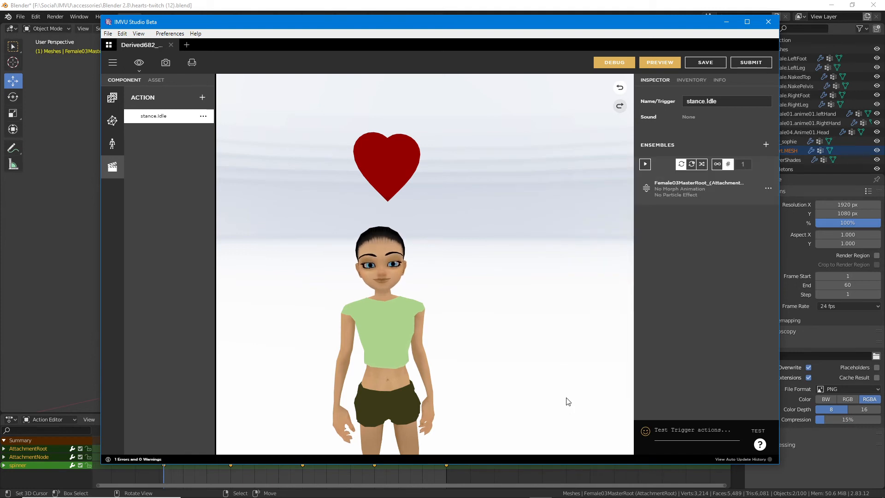
Preview the stance.Idle action on the avatar and examine the heart's spinning motion
left_click(659, 63)
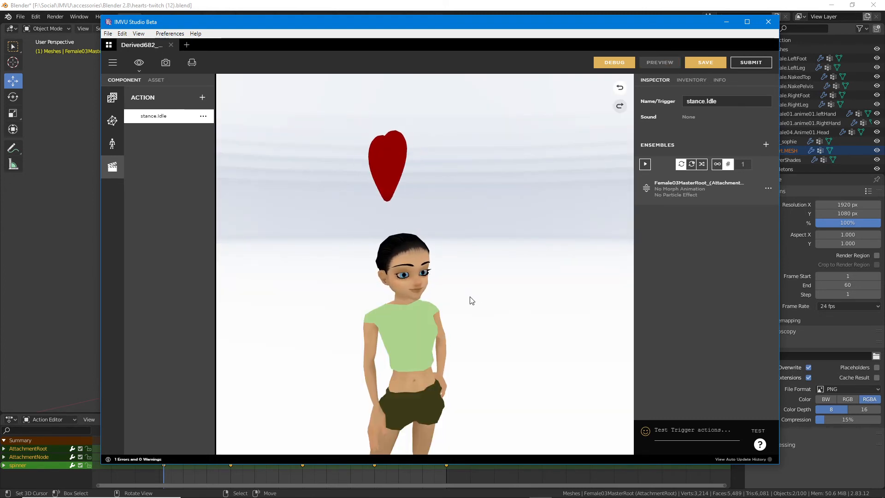
left_click_drag(470, 297, 497, 323)
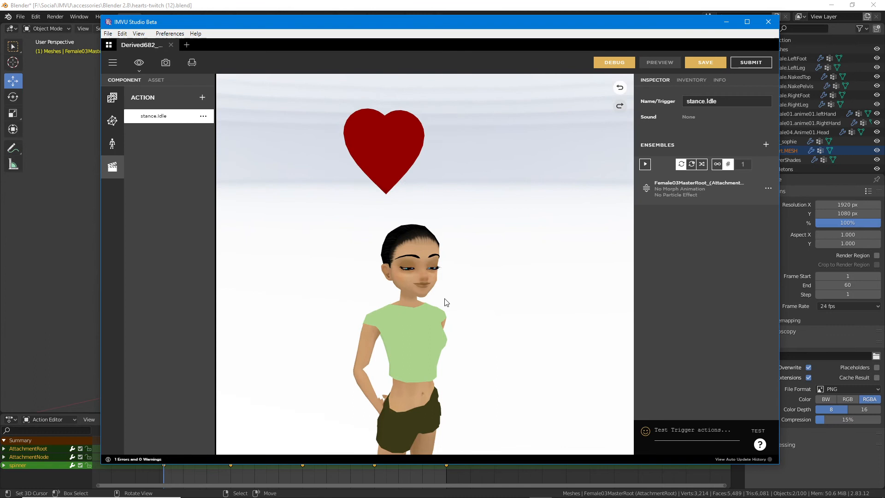
Switch to Blender, put the attachment armature into Pose Mode and select the spinner bone inside the heart
scroll(425, 339, "down", 3)
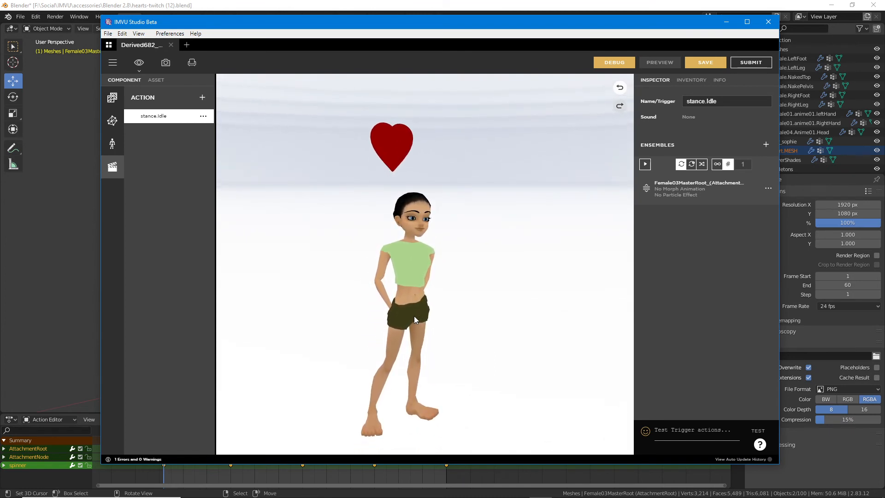
left_click(296, 9)
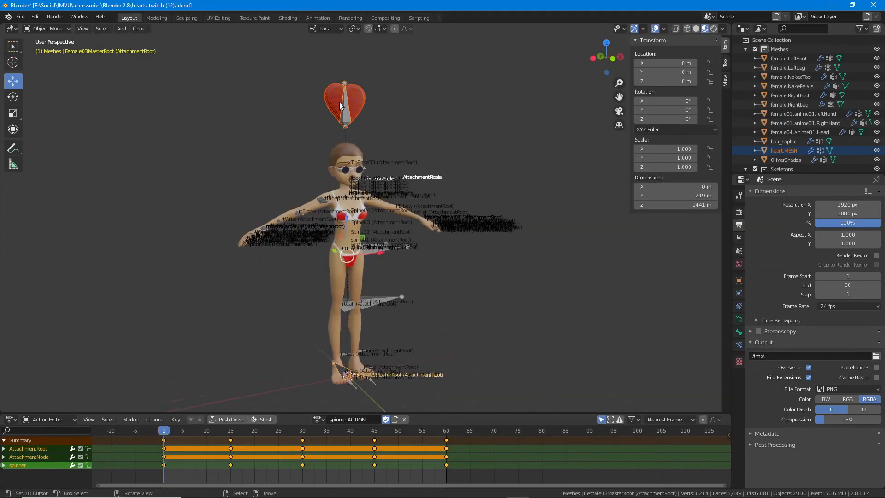
left_click(347, 81)
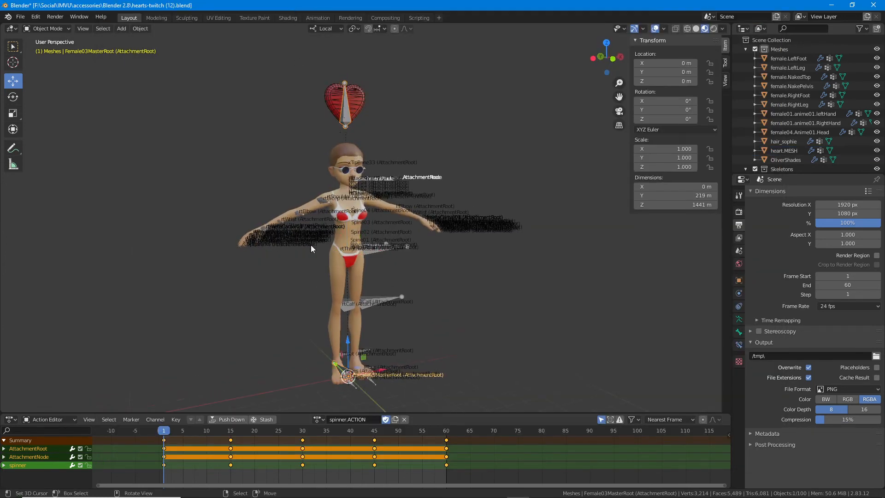
left_click(49, 29)
left_click(48, 57)
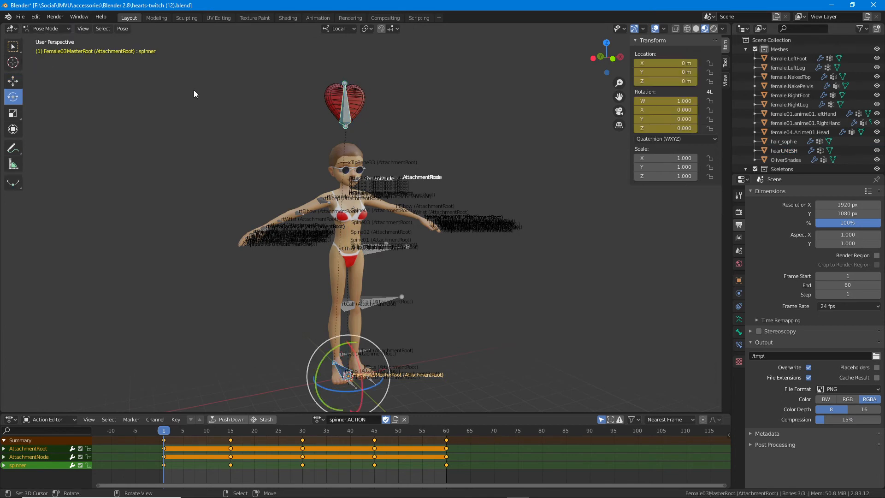
left_click(346, 112)
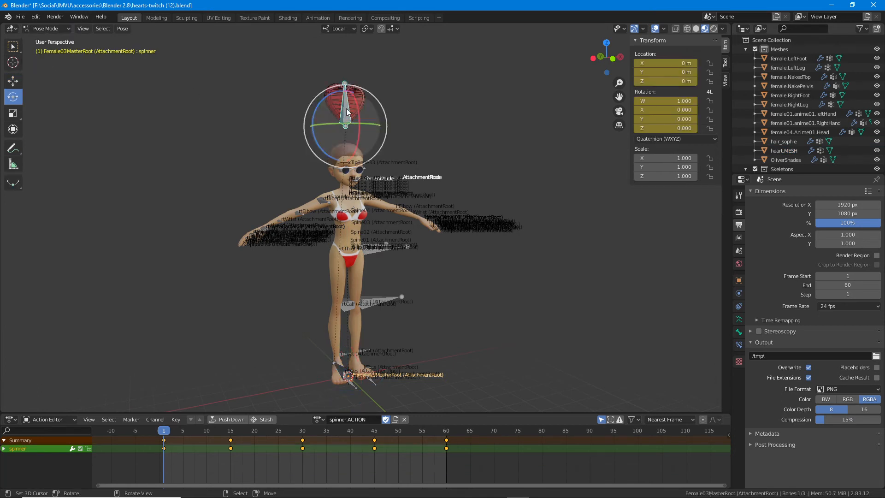
At frame 15, raise the spinner bone 100 m along its local Y axis and insert a LocRot keyframe
middle_click_drag(383, 179, 410, 177)
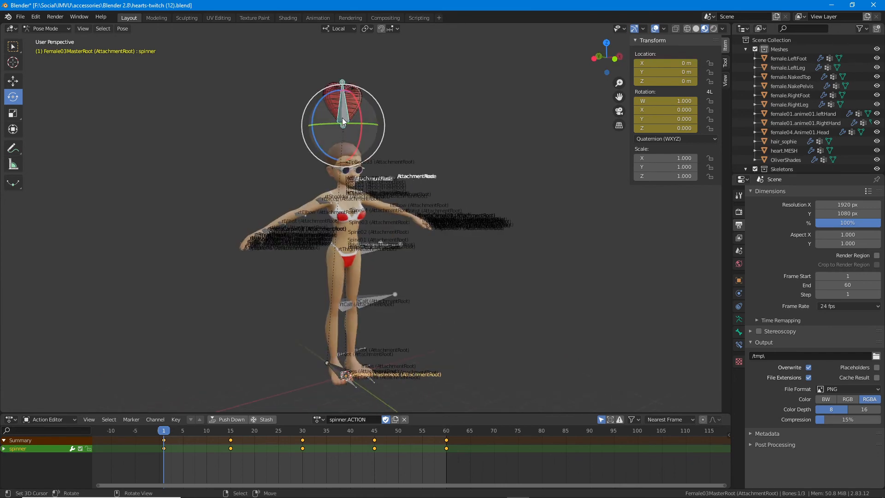
left_click_drag(185, 429, 164, 436)
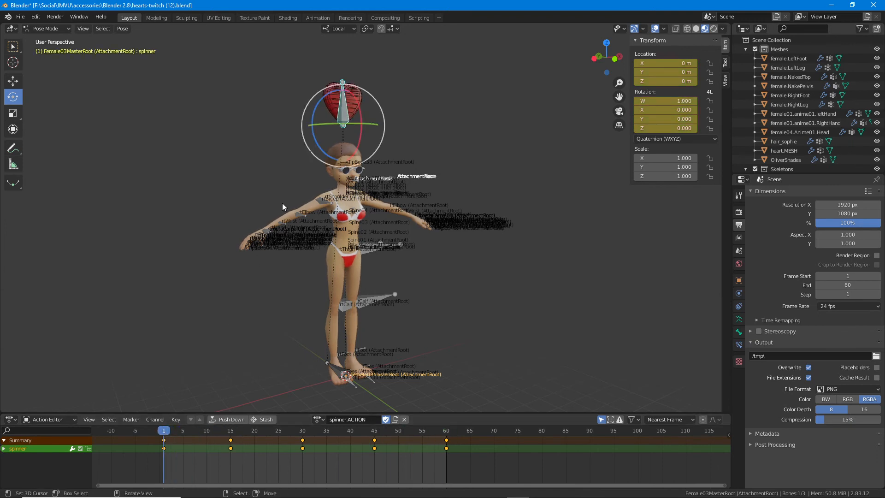
middle_click_drag(282, 202, 320, 145)
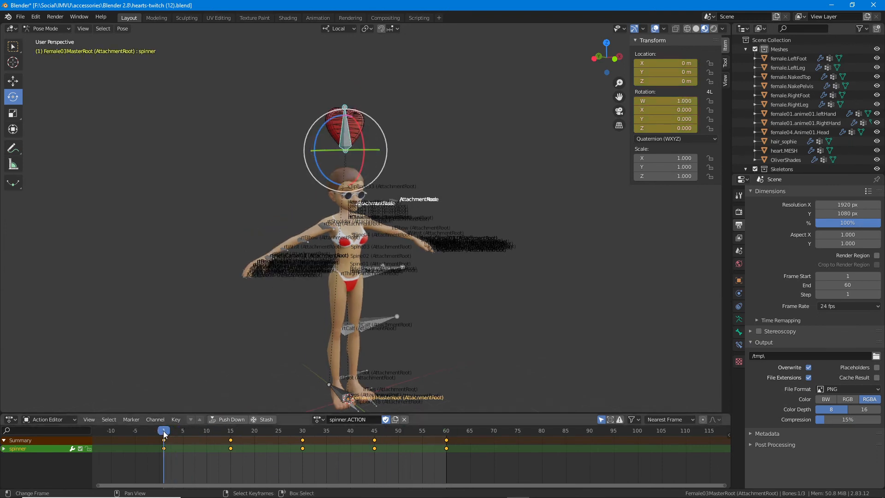
left_click_drag(164, 434, 230, 433)
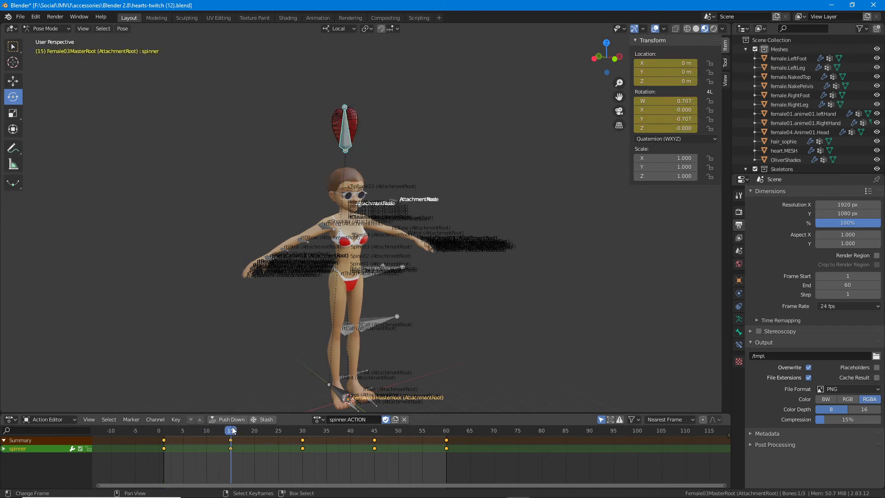
left_click(15, 82)
left_click_drag(347, 118, 344, 86)
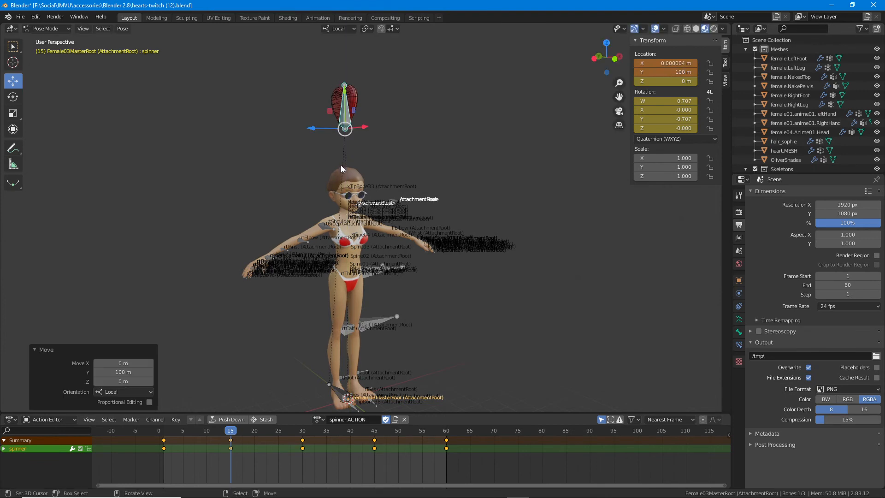
key("i")
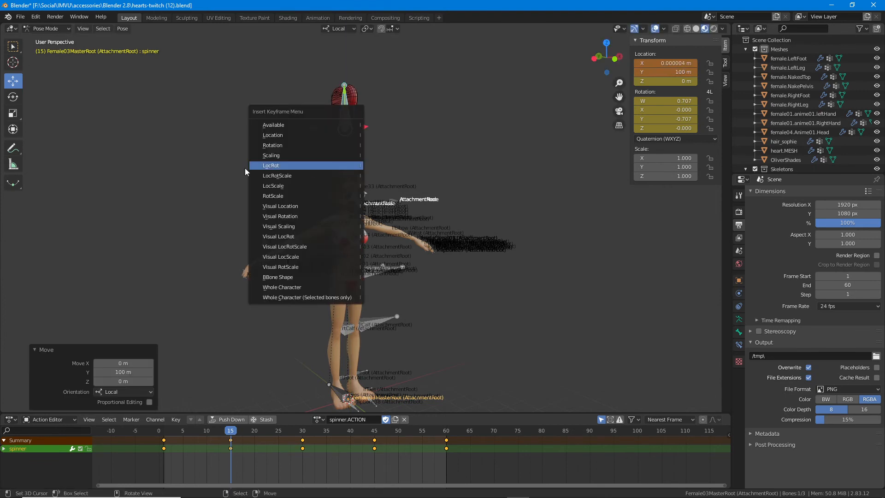
left_click(277, 165)
At frame 45, raise the spinner bone 200 m along its local Y axis and insert a LocRot keyframe
left_click_drag(229, 432, 374, 439)
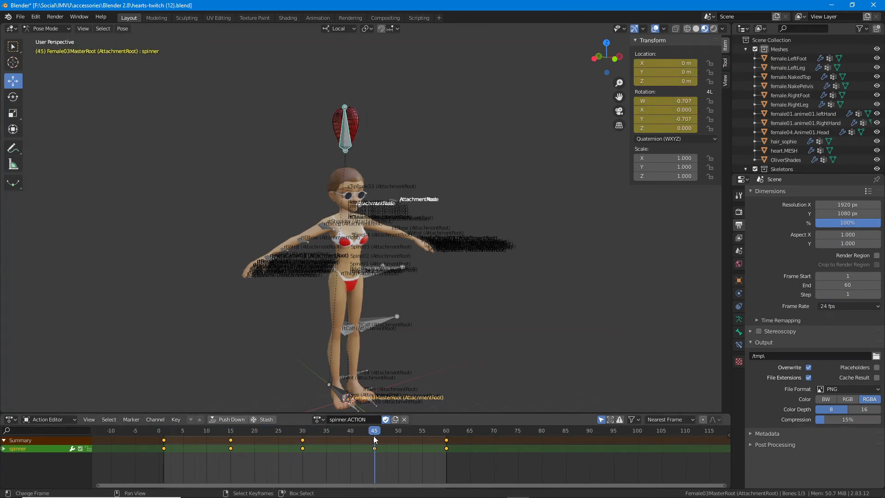
left_click_drag(344, 111, 344, 72)
key("i")
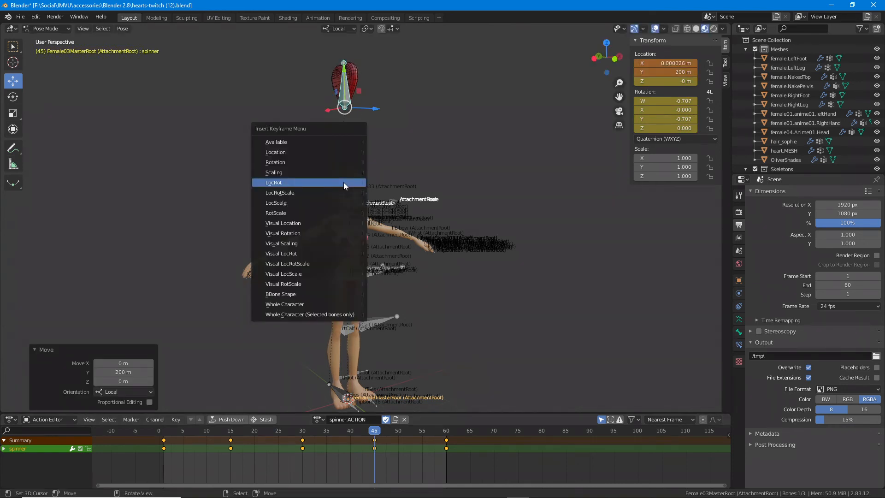
left_click(294, 182)
Lower the spinner bone at frame 45 to about 121.5 m on local Y and insert a LocRot keyframe again
left_click_drag(375, 430, 375, 455)
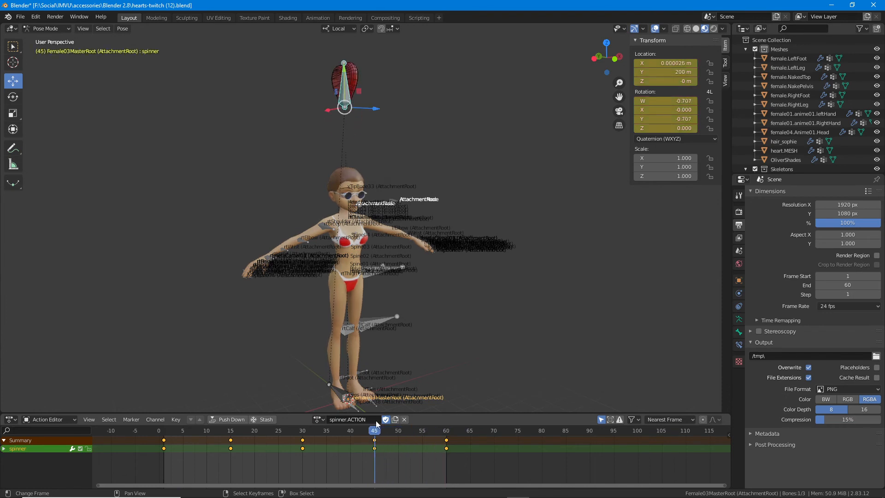
left_click_drag(343, 75, 345, 93)
key("i")
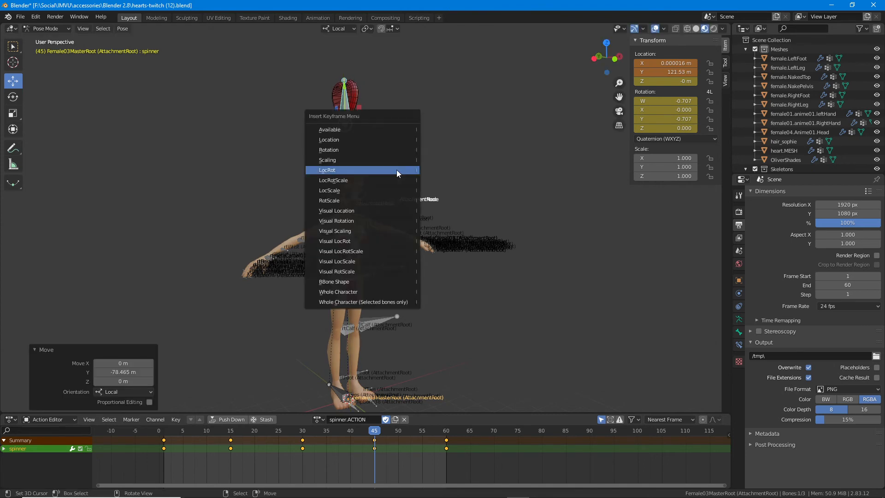
left_click(397, 170)
Scrub through to frame 60 and play back the spinner action to review the heart's up-and-down spinning motion
left_click(345, 432)
left_click_drag(320, 432, 444, 434)
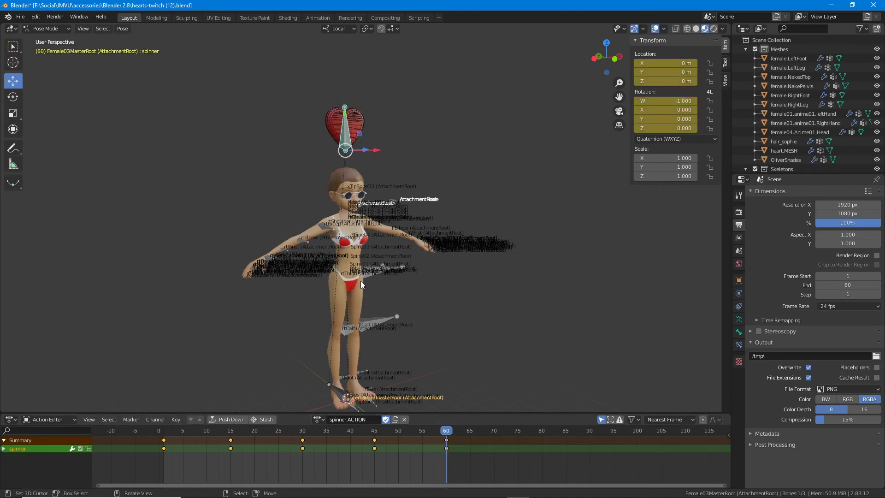
key("space")
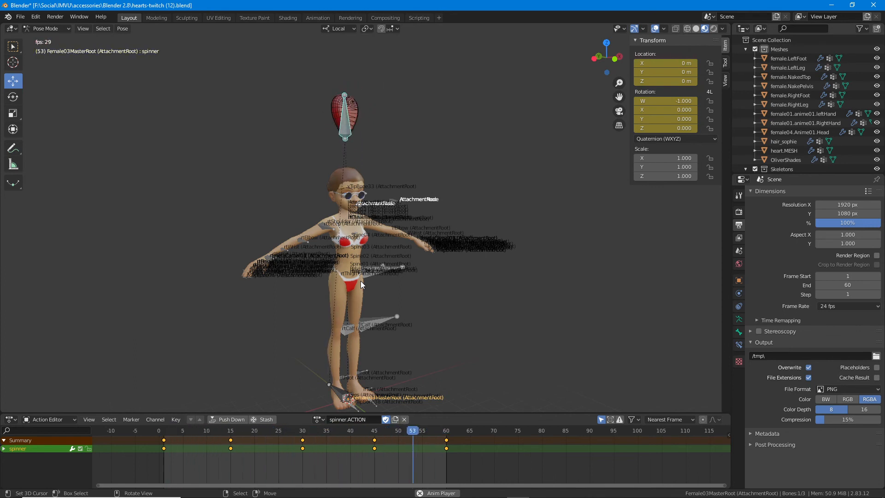
key("Escape")
Save the file as a new version named hearts-twitch (13).blend
left_click(20, 16)
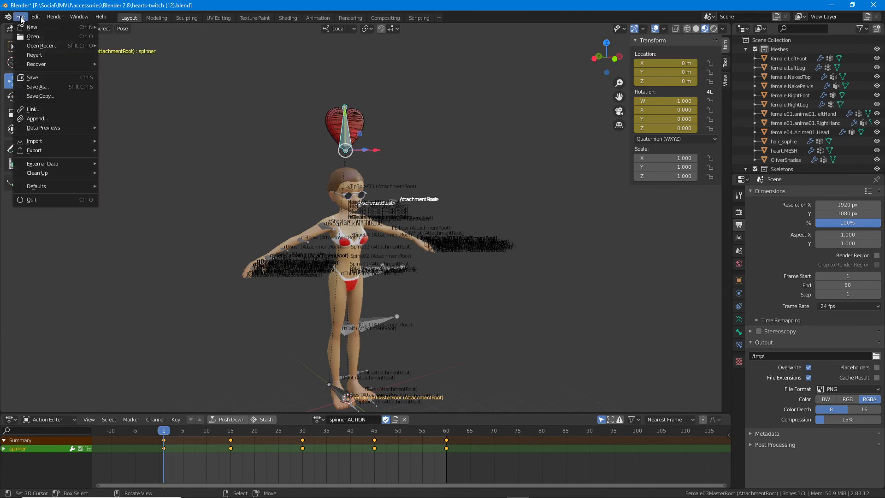
left_click(36, 87)
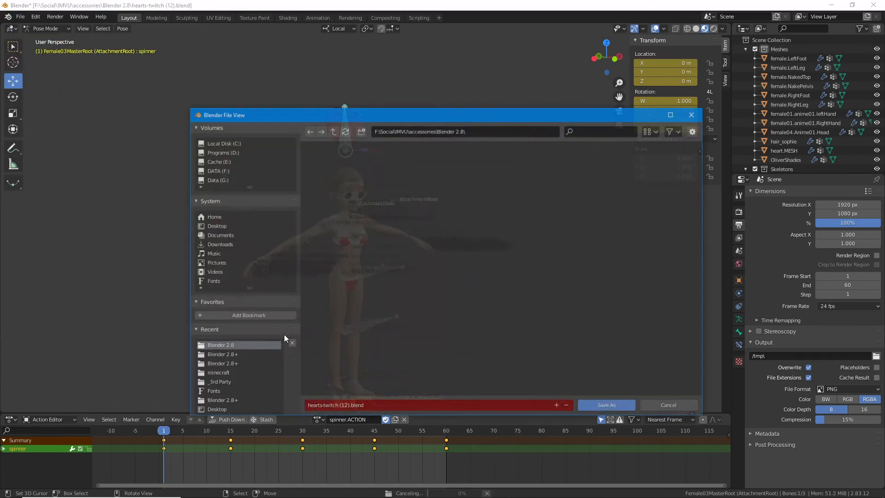
key("KP_Add")
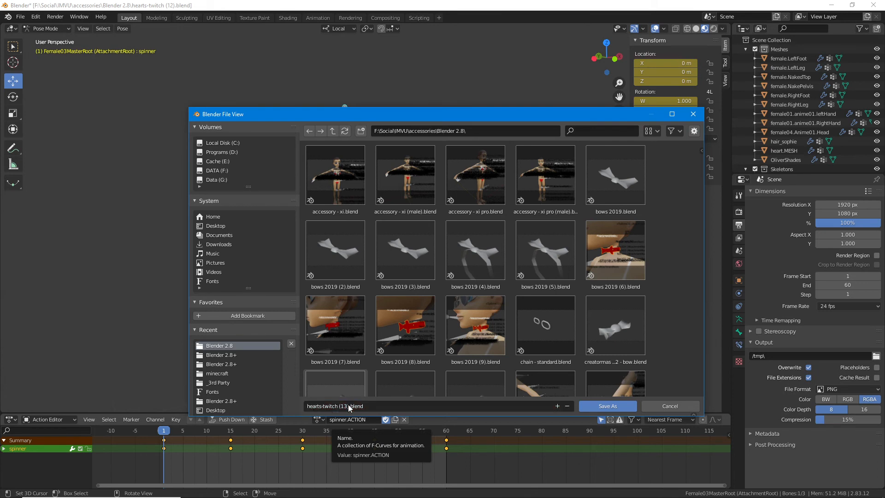
left_click(589, 409)
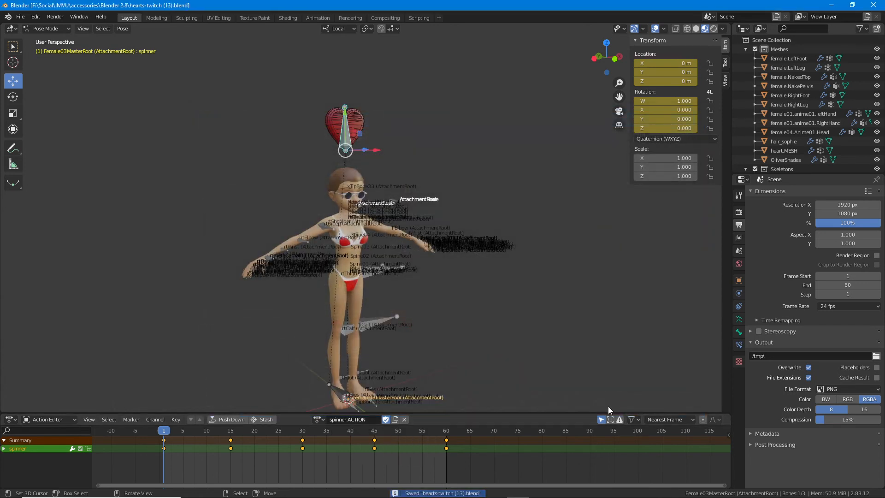
Return to Object Mode and add the heart mesh to the selection alongside the armature
left_click(40, 29)
left_click(48, 37)
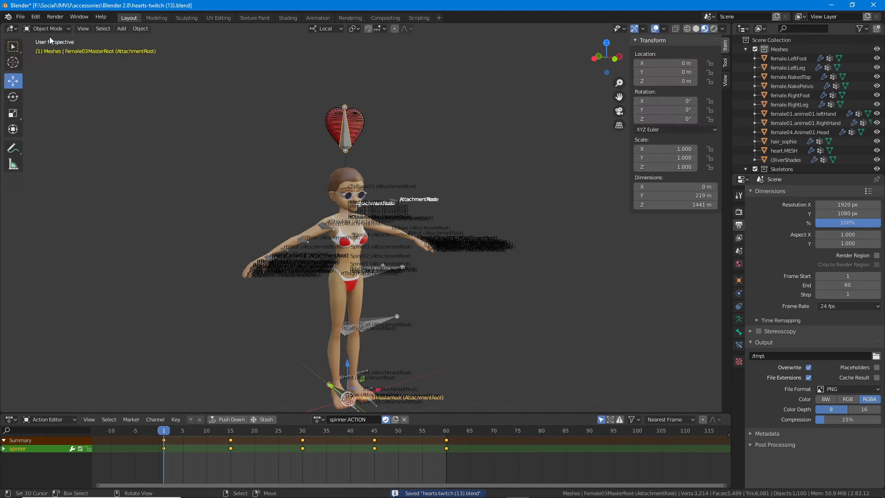
left_click(361, 121, "shift")
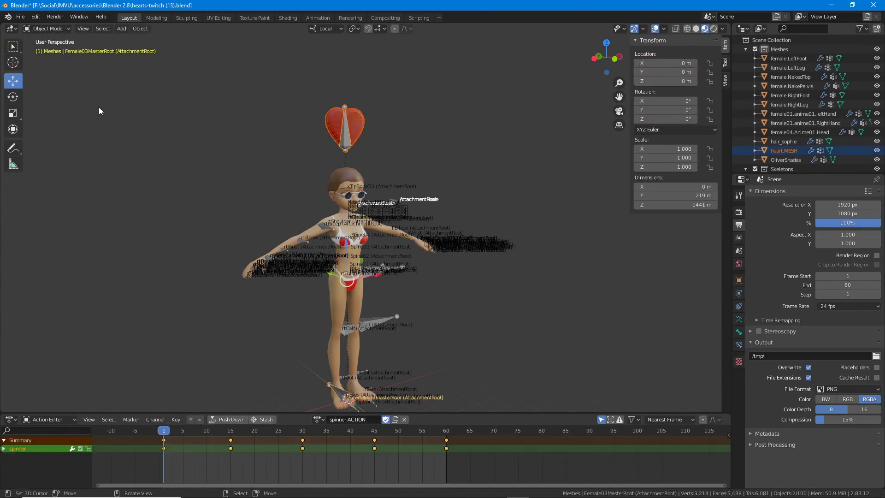
Start an FBX export of the selection and name the file hearts-twitch (13).fbx
left_click(20, 18)
mouse_move(42, 150)
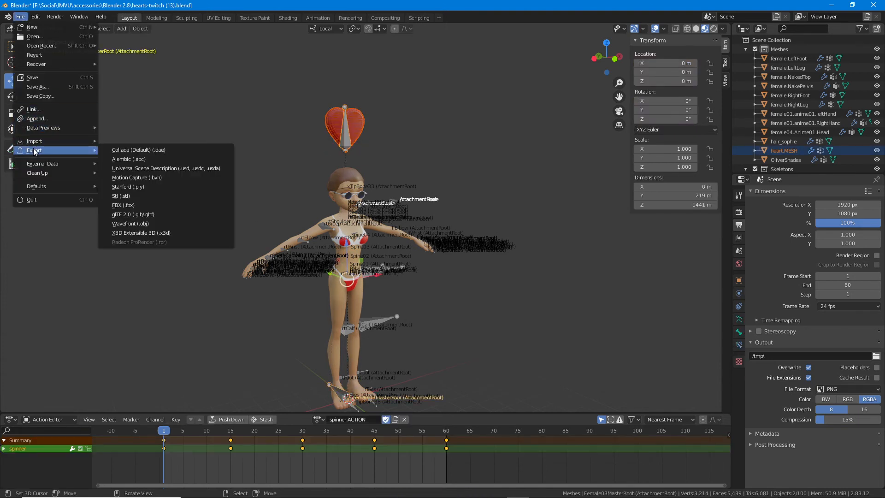
left_click(128, 205)
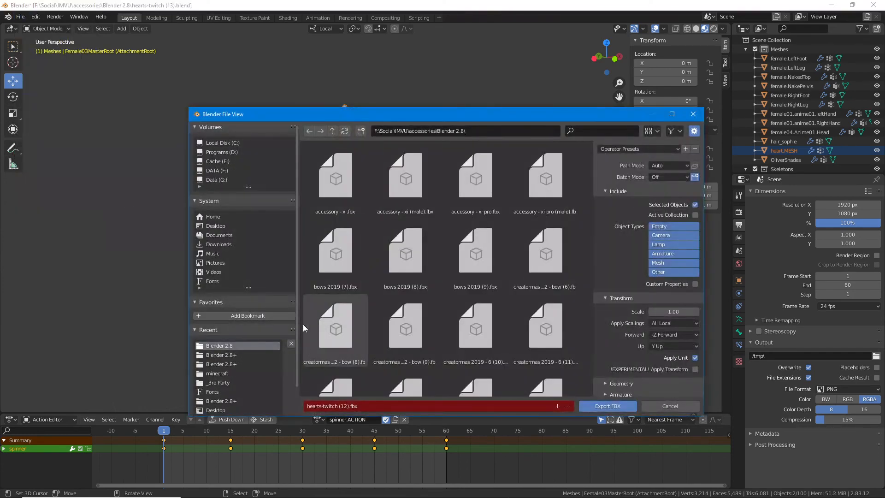
left_click(344, 407)
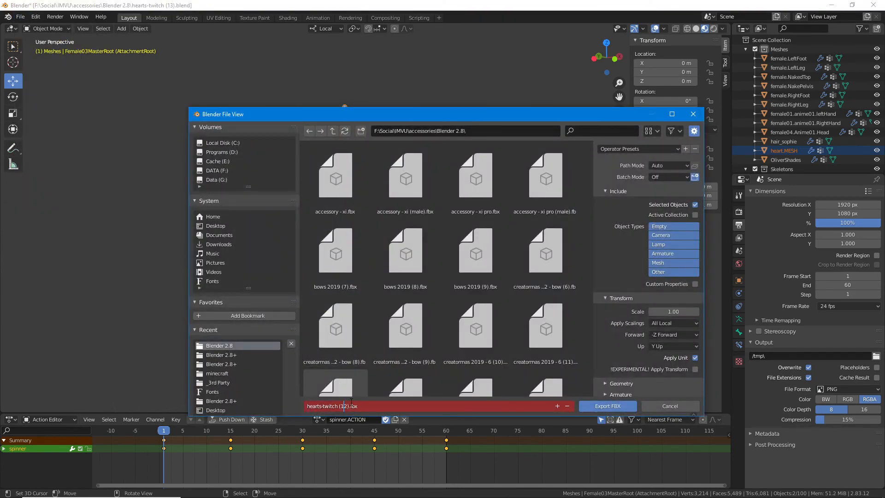
type("3")
key("Return")
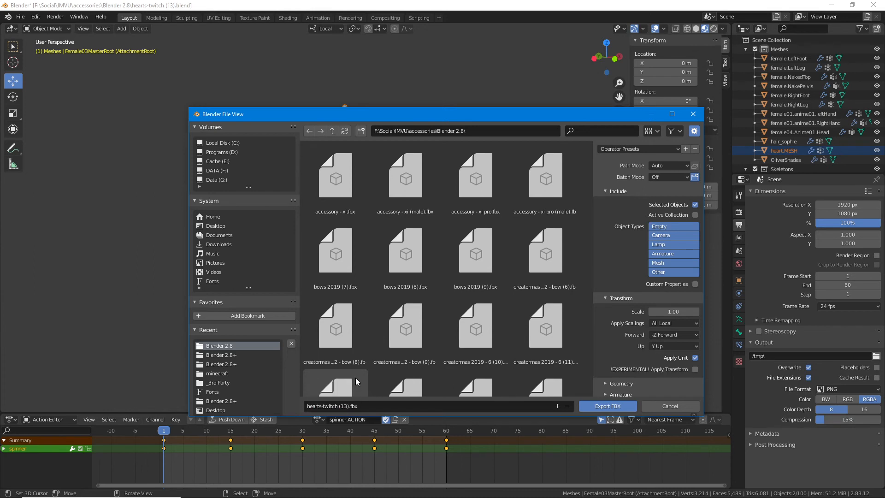
Check the Include, Transform, Geometry, Armature and Bake Animation export settings, then export the FBX file
scroll(662, 250, "down", 1)
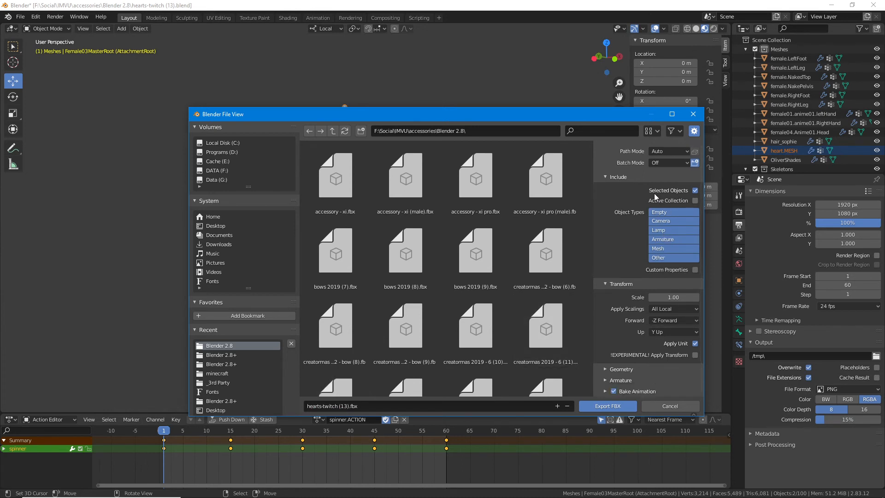
left_click_drag(649, 200, 699, 202)
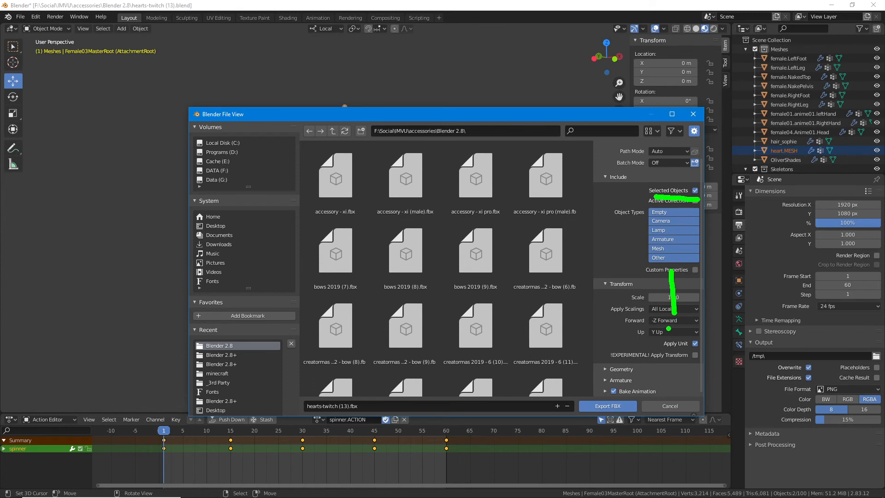
key("Escape")
left_click(612, 369)
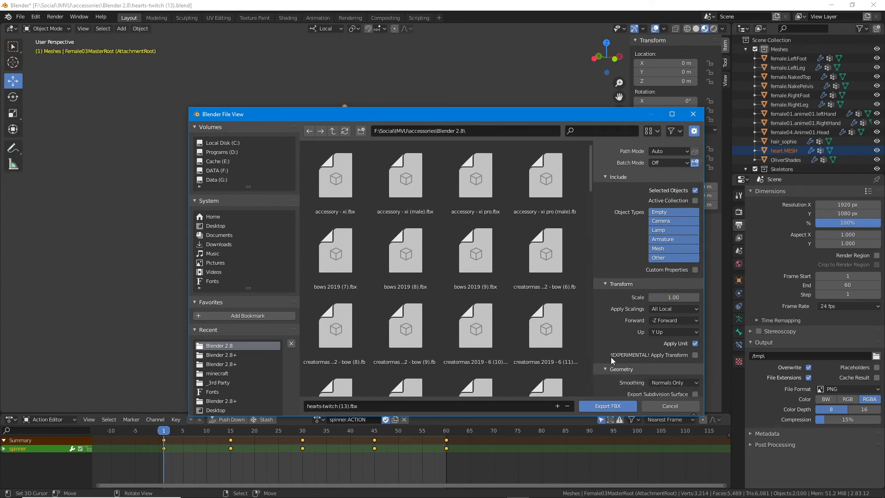
scroll(610, 357, "down", 4)
left_click(603, 380)
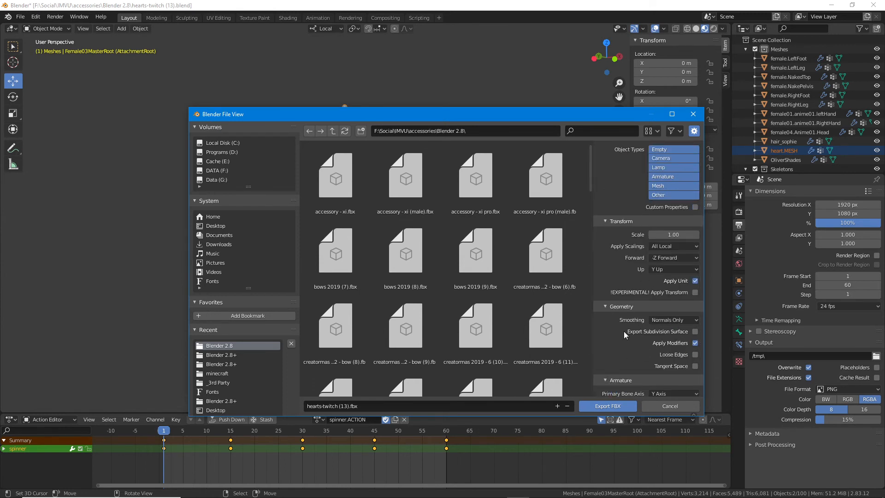
scroll(624, 331, "down", 4)
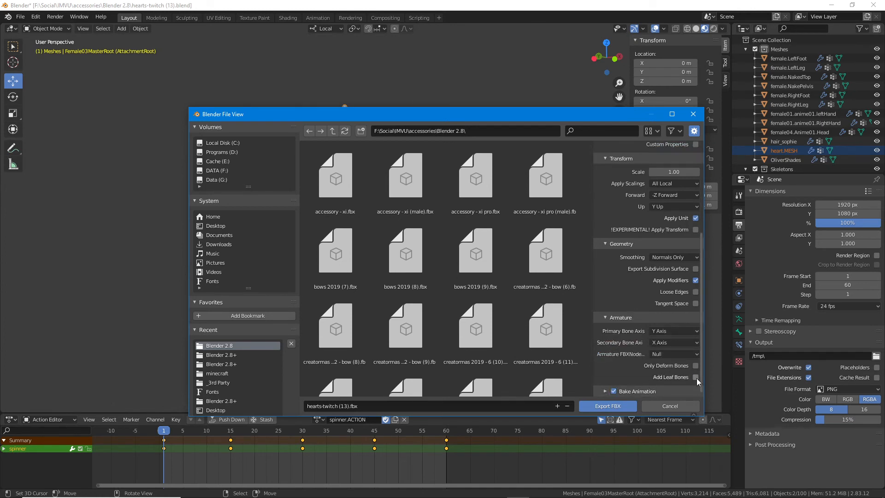
left_click(605, 392)
scroll(606, 364, "down", 5)
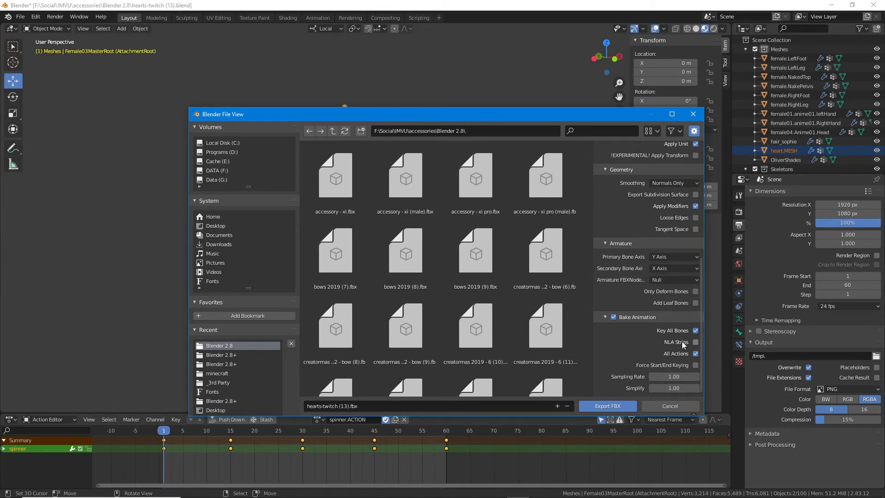
left_click(609, 405)
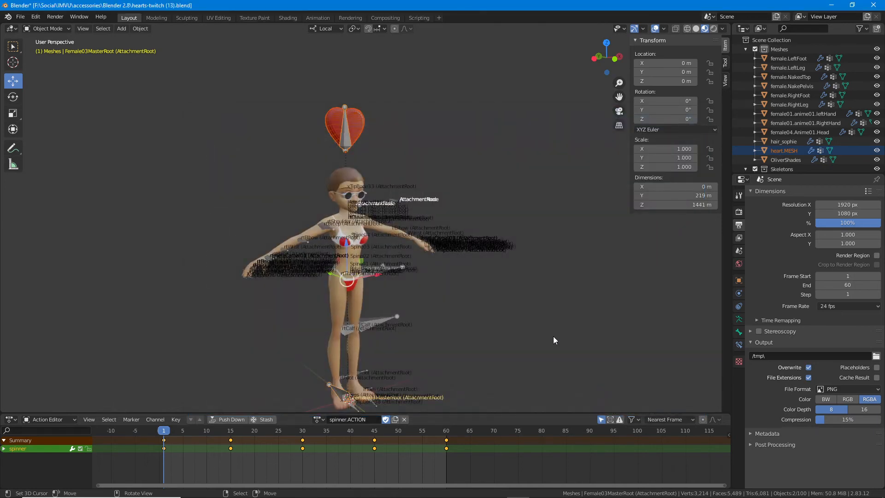
Switch to IMVU Studio and derive a new accessory from product 682, Glasses Spice Lagoon
left_click(539, 490)
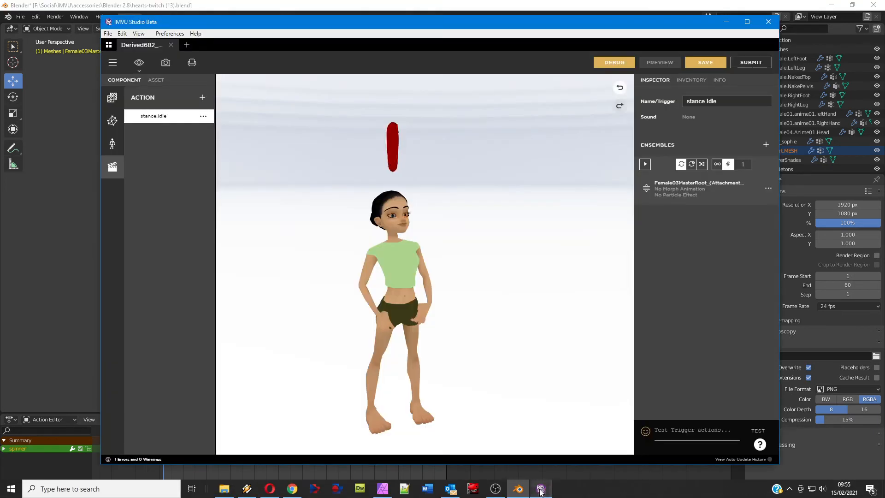
left_click(119, 64)
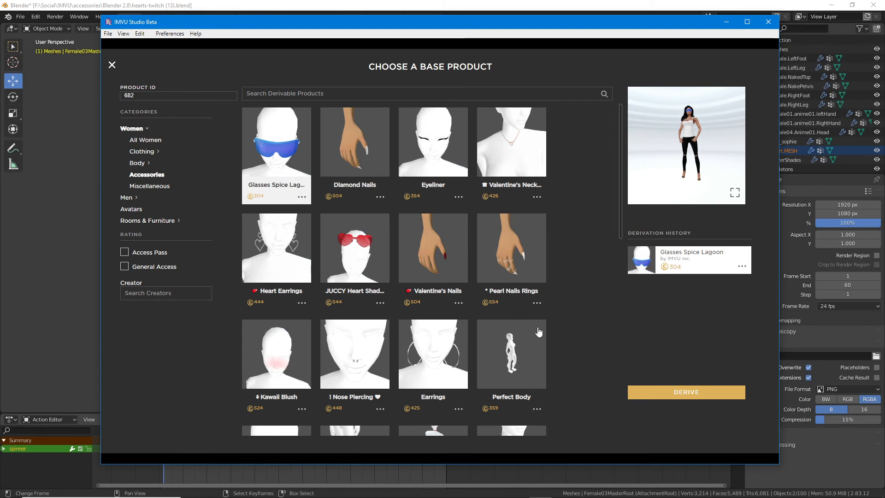
left_click(684, 397)
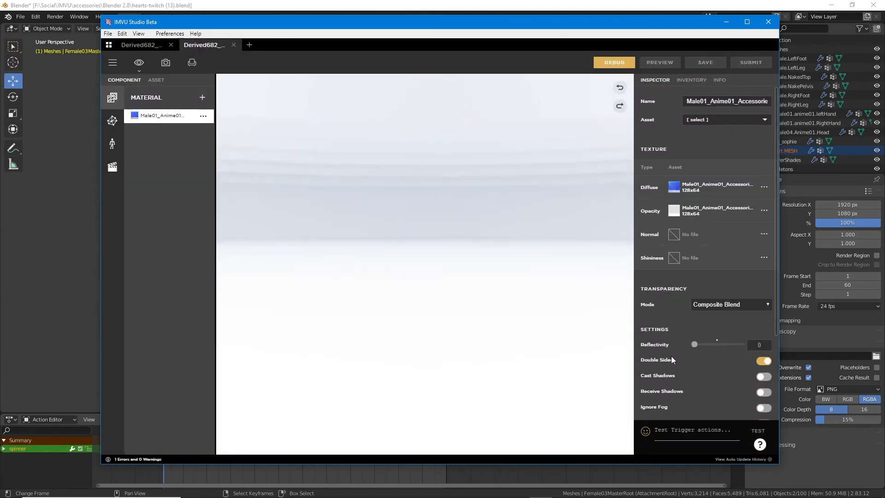
scroll(476, 341, "up", 5)
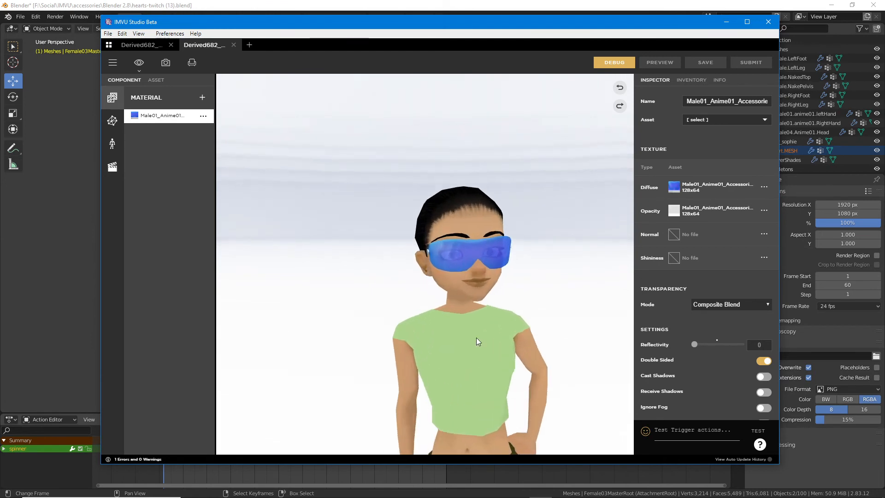
scroll(477, 341, "up", 3)
Import hearts-twitch (13).fbx from the Blender 2.8 accessories folder into the new derived product
left_click(113, 62)
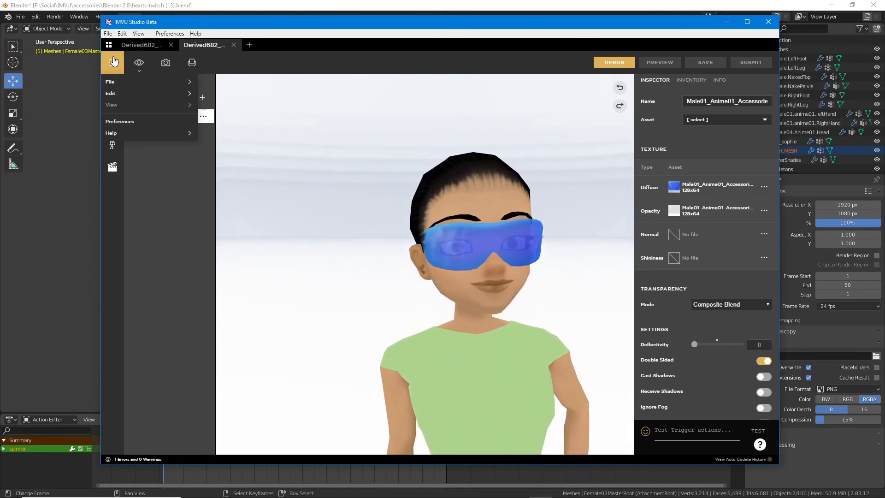
left_click(113, 62)
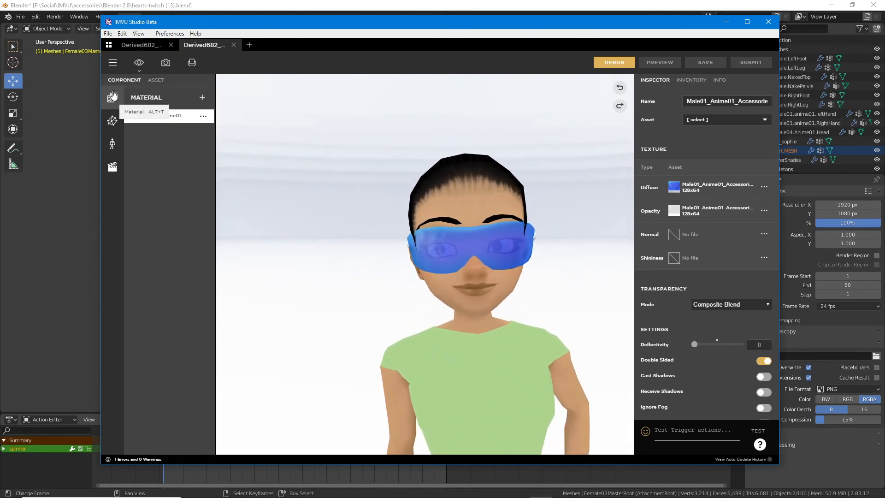
left_click(113, 62)
mouse_move(113, 93)
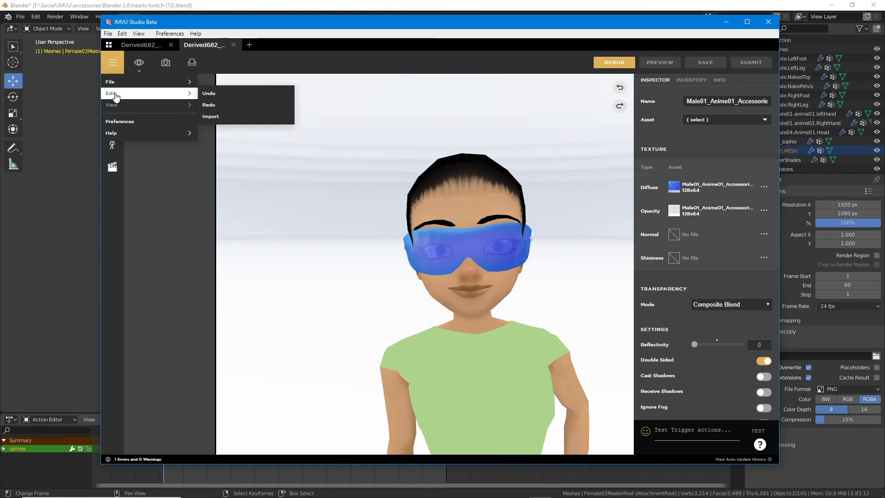
left_click(227, 121)
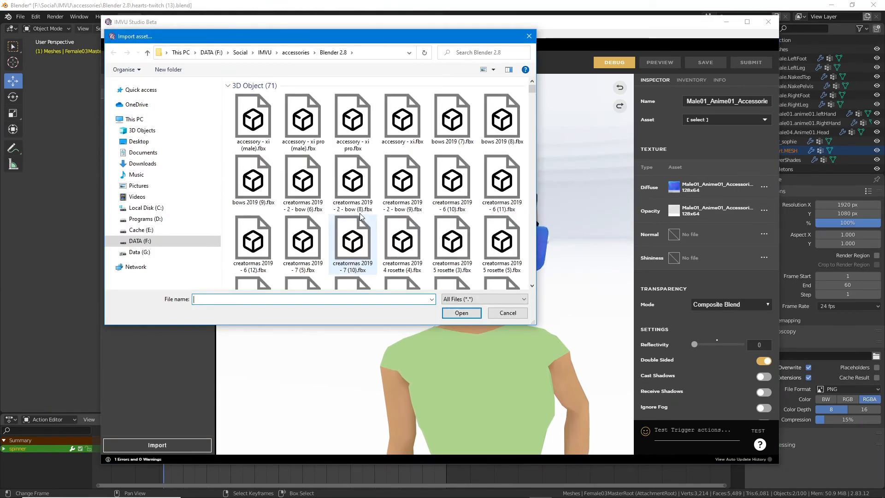
scroll(361, 217, "down", 3)
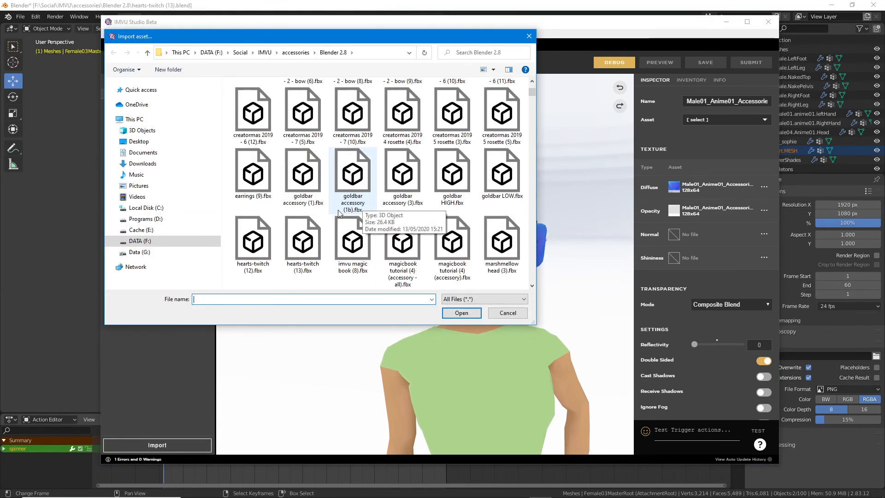
left_click(303, 244)
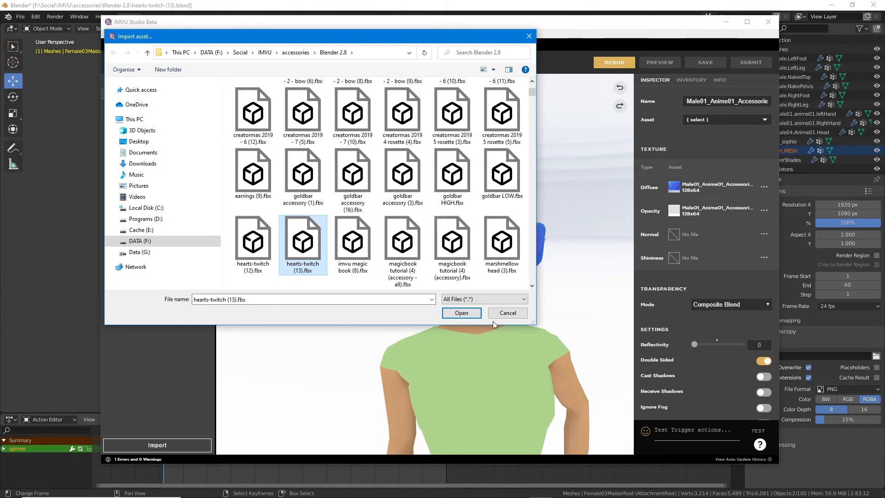
left_click(461, 313)
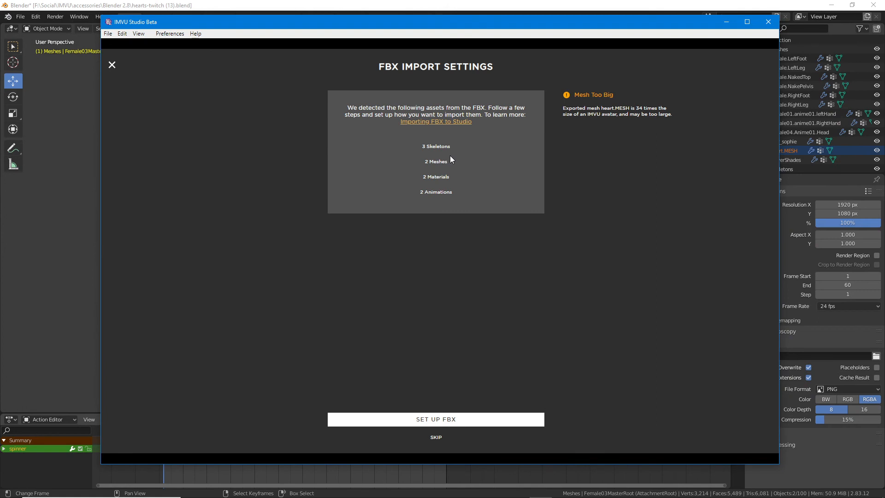
Set up the FBX import with a skeleton scale of 0.01 and AttachmentRoot (3 bones, 1 mesh) as the skeleton
left_click_drag(428, 135, 411, 148)
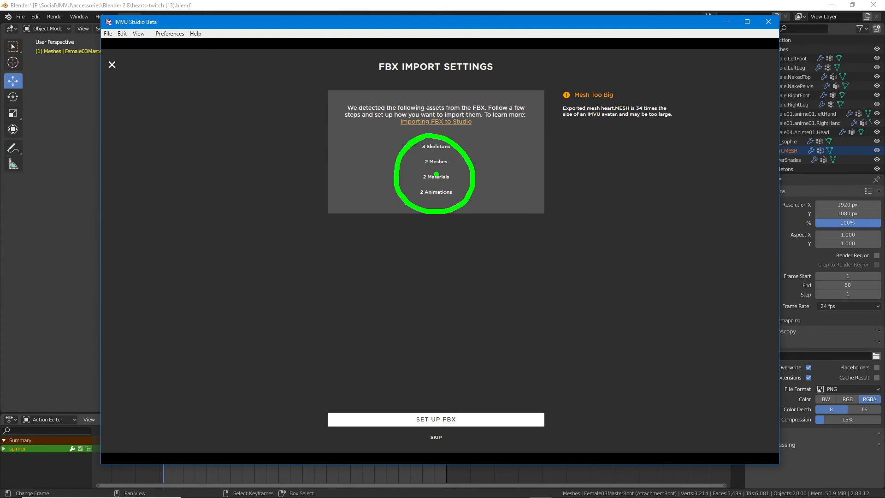
key("Escape")
left_click(435, 420)
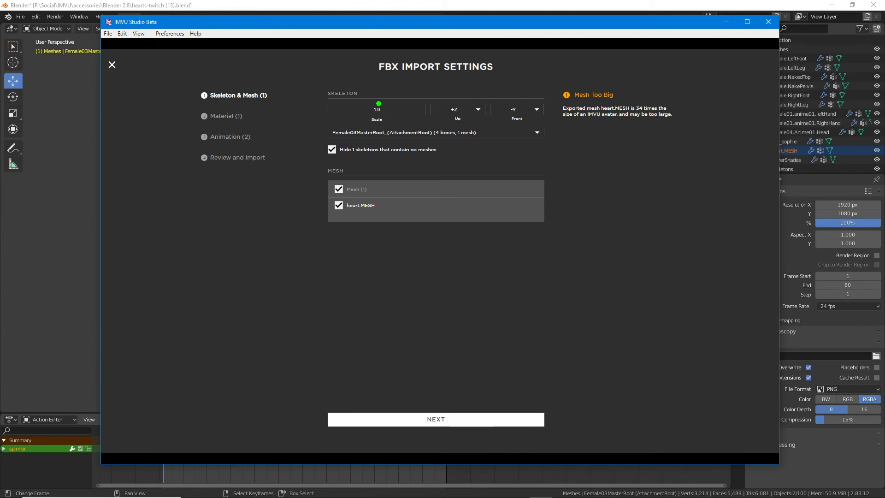
left_click_drag(365, 95, 383, 111)
key("Escape")
left_click(367, 106)
left_click(376, 133)
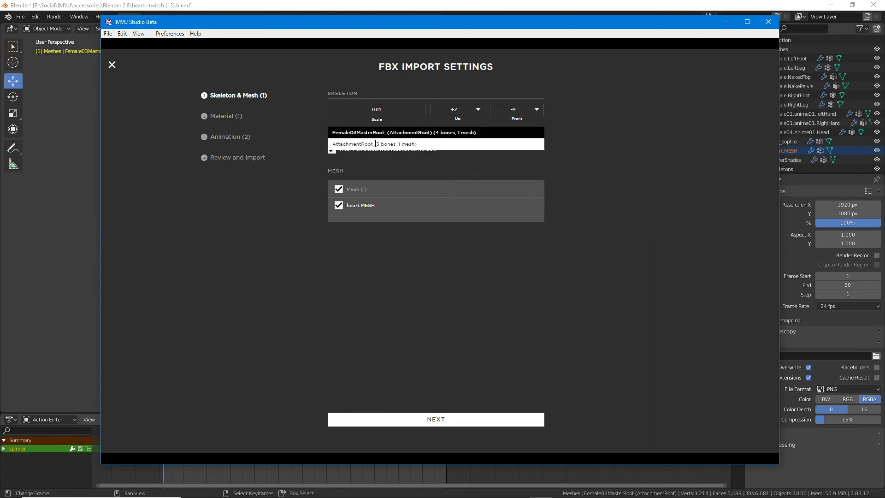
left_click(376, 147)
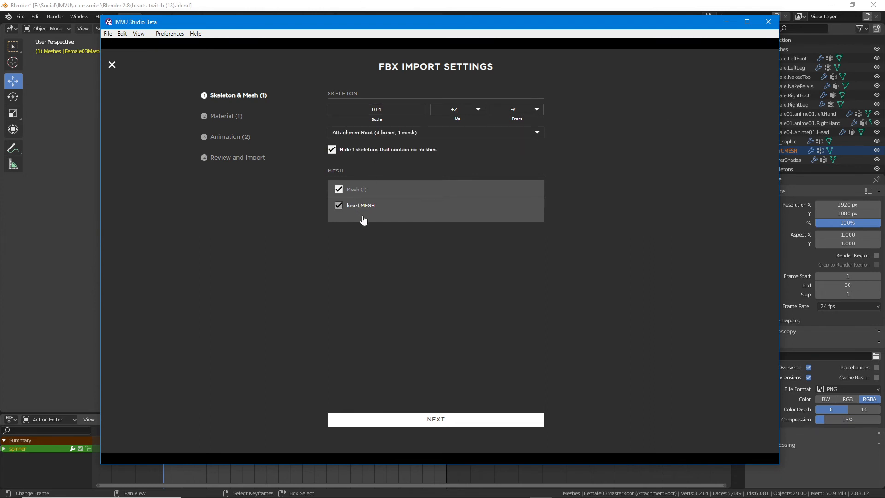
Keep heart.MESH, the heart_[0] material and both spinner.ACTION animations included, review the assets and run the import
left_click(433, 419)
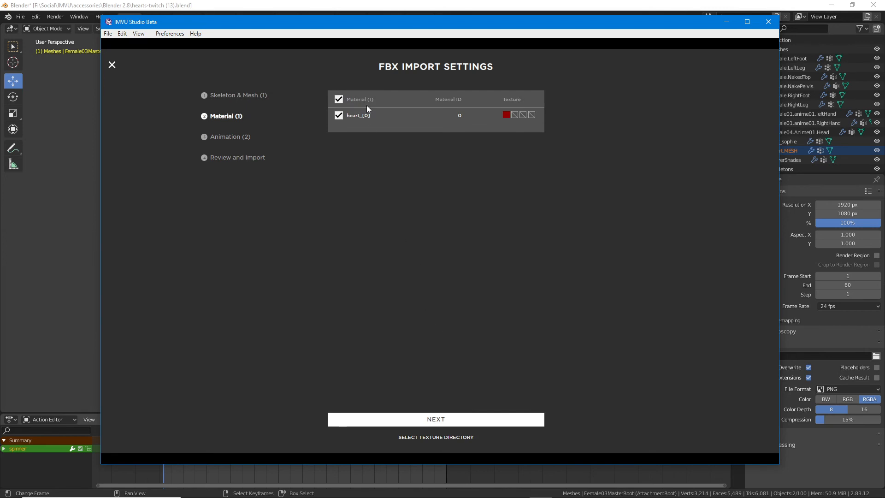
left_click(433, 419)
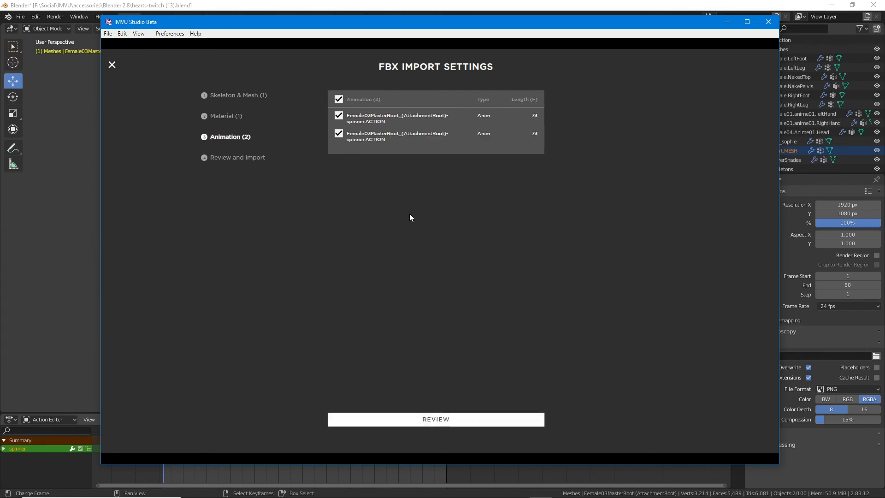
left_click(442, 420)
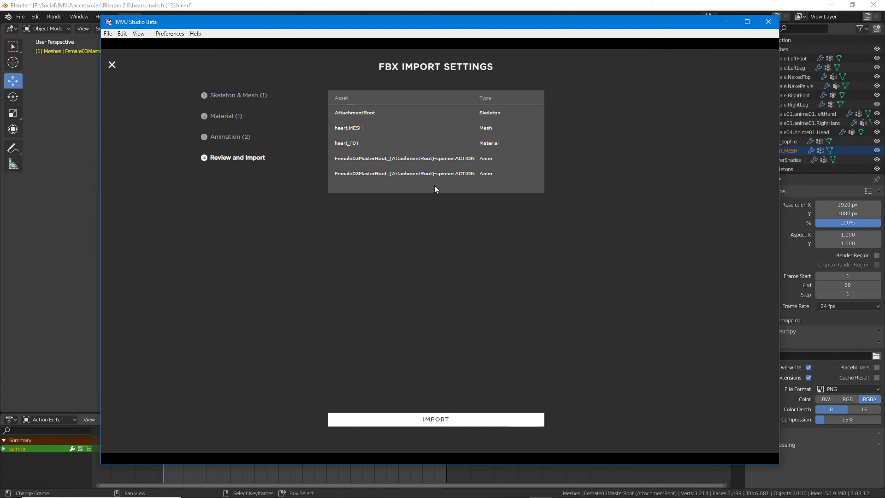
left_click(433, 420)
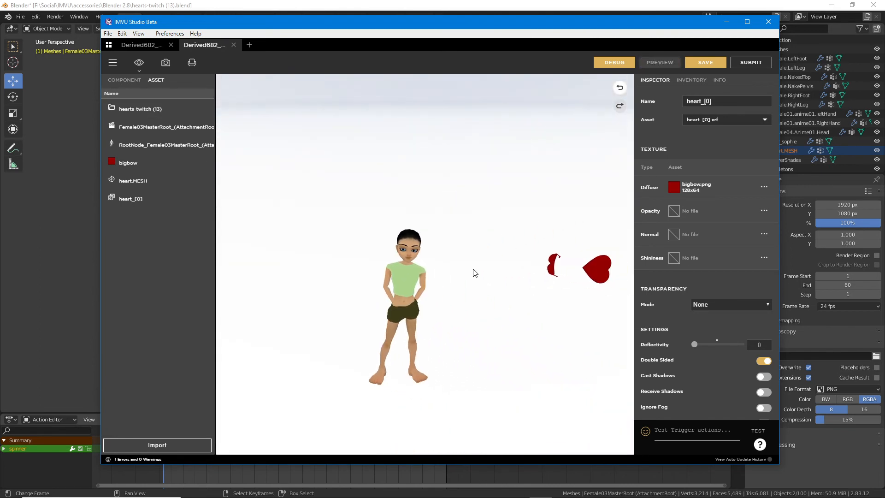
Assign heart.MESH.xmf as the asset of the original Female04_Anime01 glasses mesh with ID 2
left_click_drag(469, 278, 372, 303)
left_click_drag(373, 289, 364, 236)
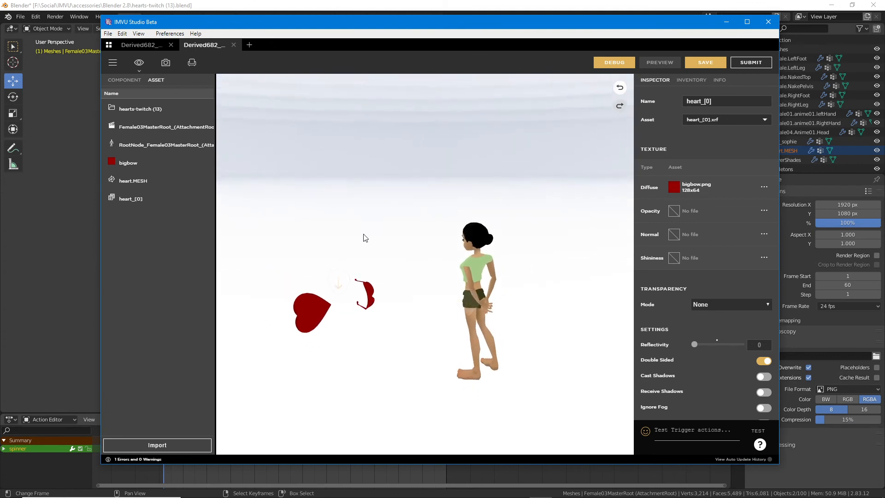
left_click(124, 80)
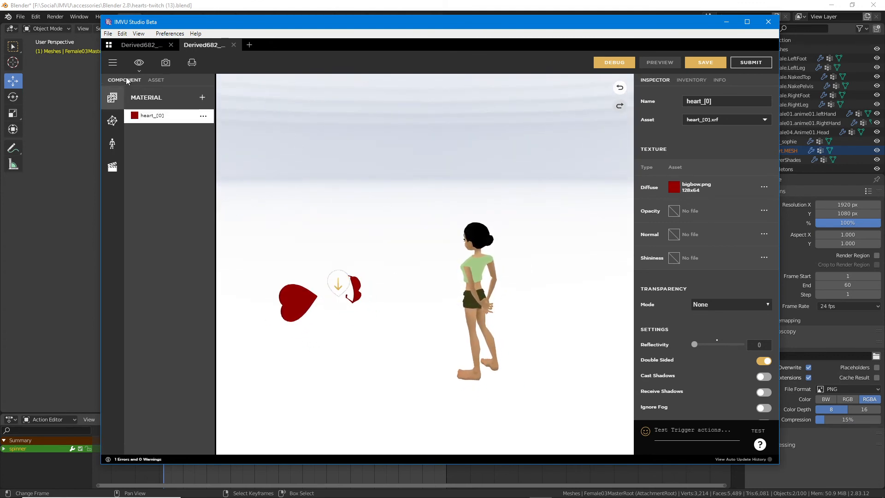
left_click(112, 120)
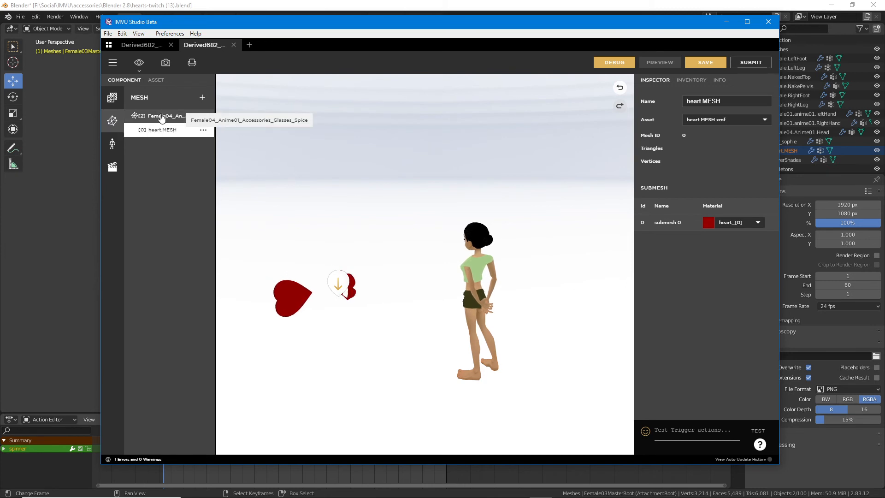
left_click(161, 115)
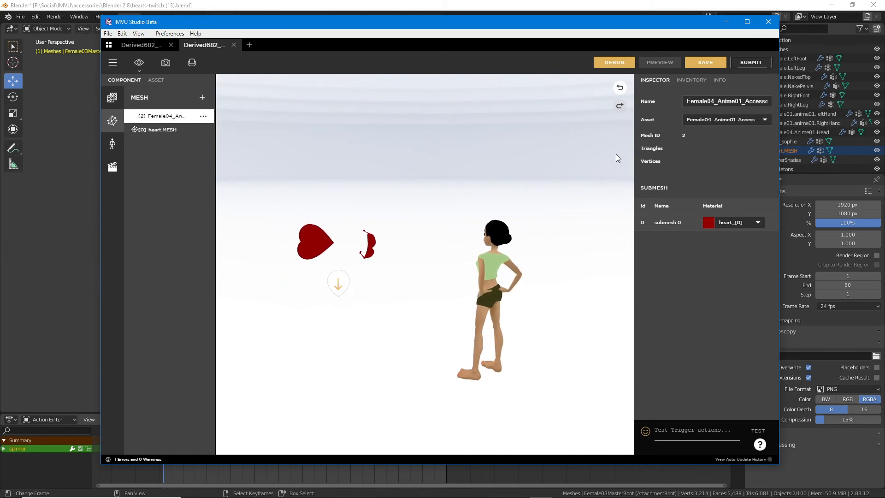
left_click_drag(643, 126, 727, 131)
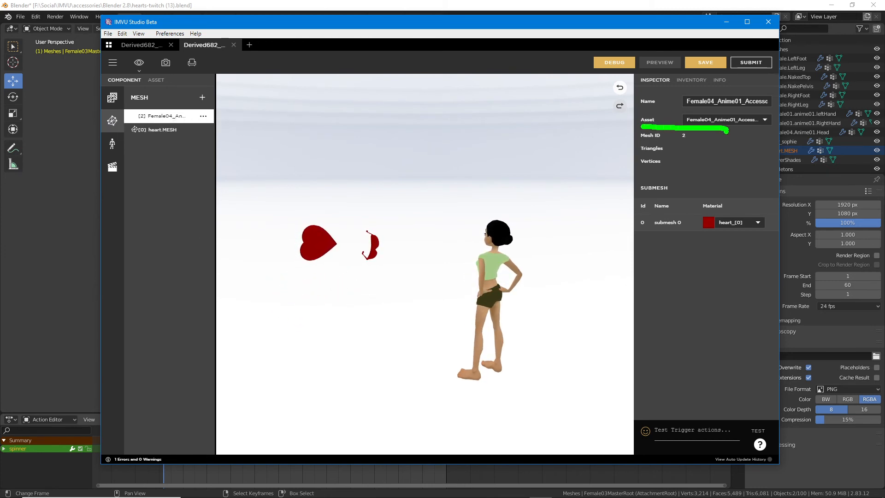
left_click(714, 119)
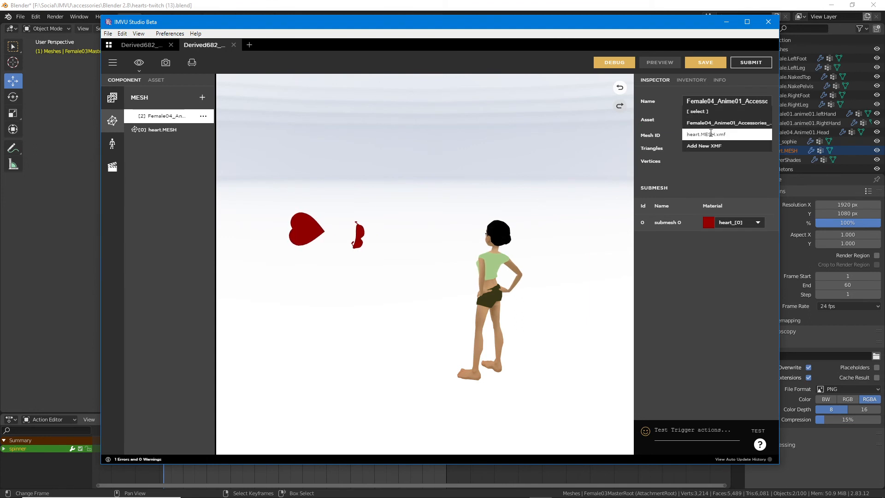
left_click(709, 132)
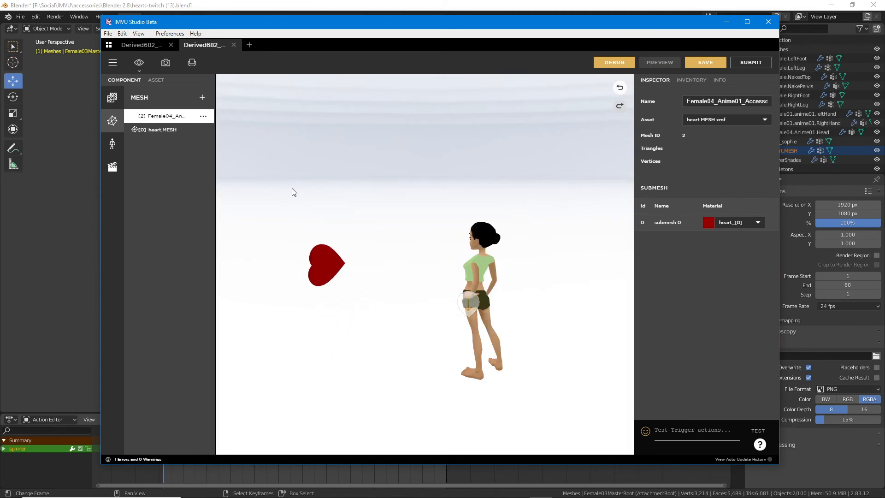
Change the skeleton's attachment node to Female03MasterRoot and inspect the heart above the avatar's head
left_click(115, 146)
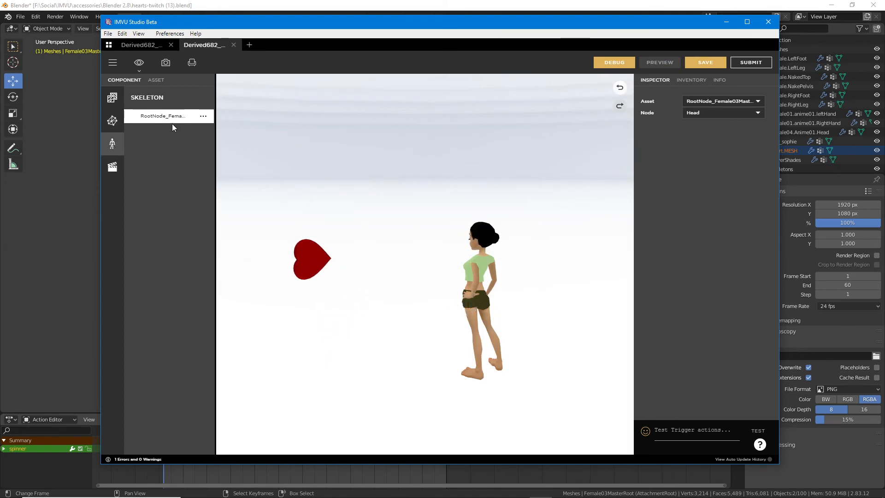
left_click_drag(137, 124, 201, 126)
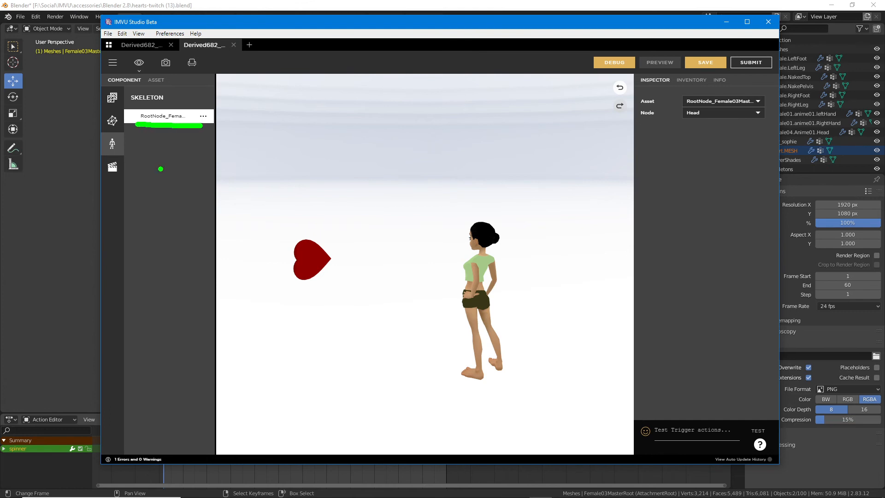
left_click_drag(642, 122, 726, 127)
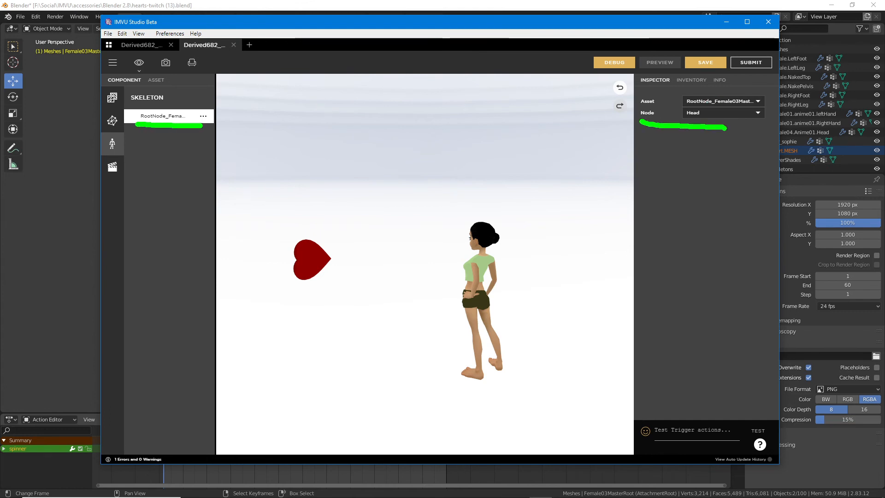
left_click(724, 114)
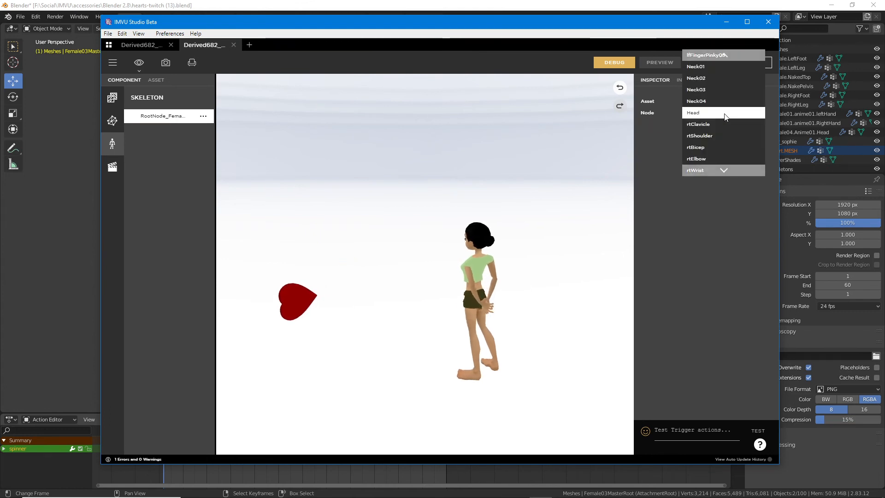
scroll(717, 116, "up", 10)
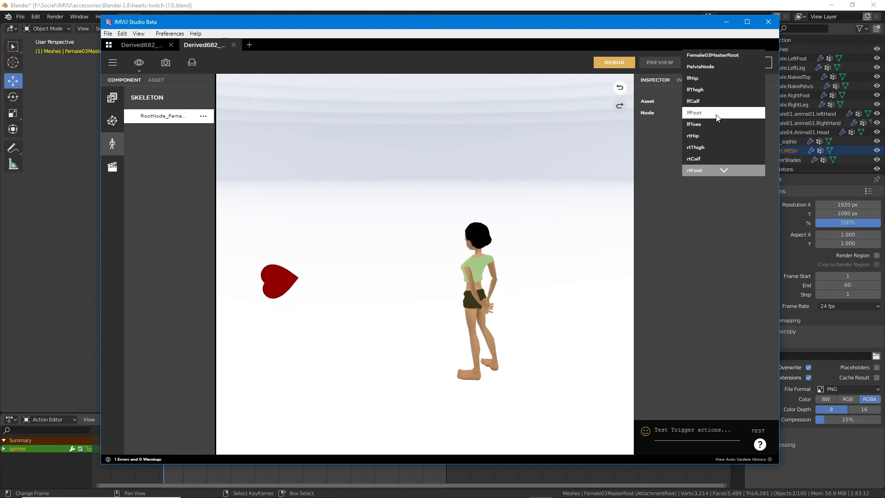
left_click(709, 56)
left_click(655, 62)
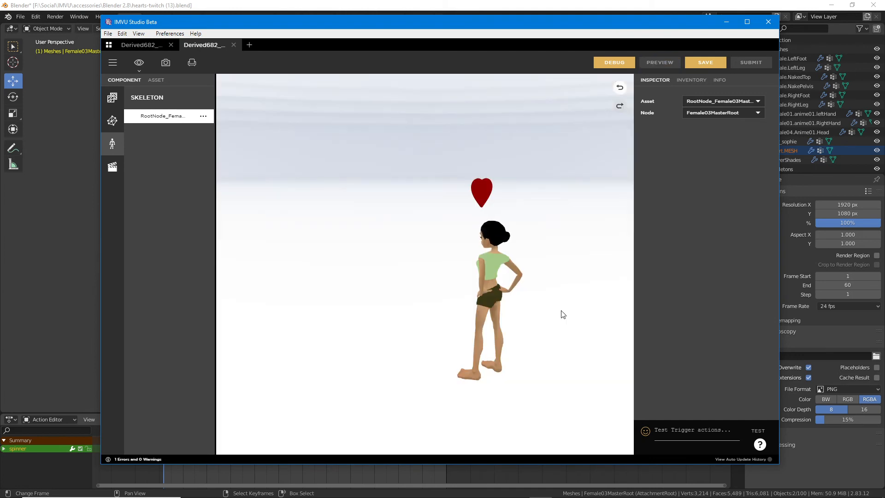
left_click_drag(401, 346, 525, 331)
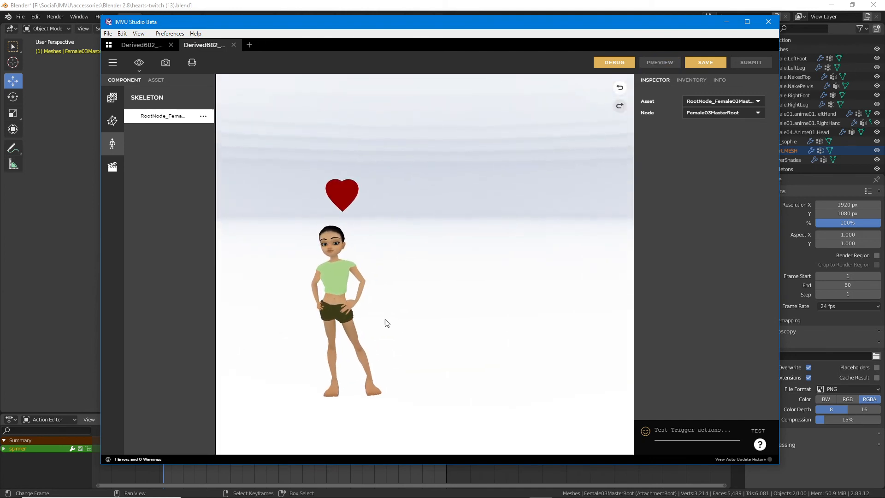
scroll(368, 322, "up", 4)
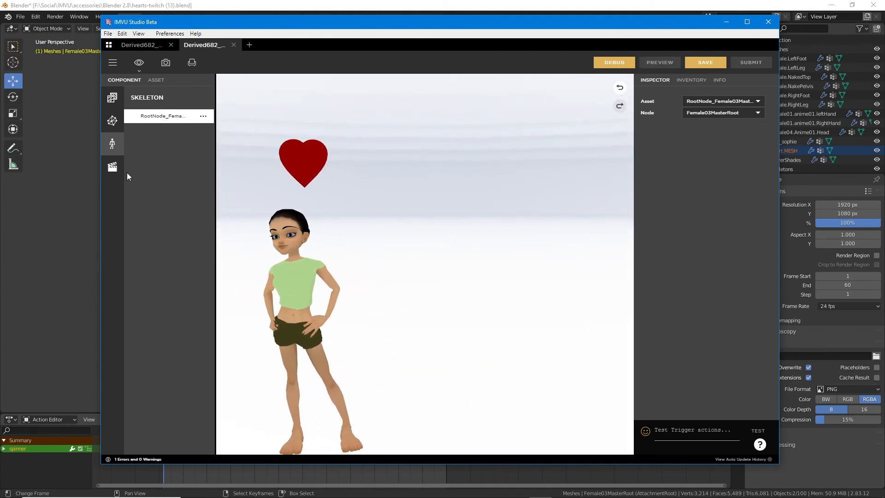
Add a new action to the accessory and name it stance.Idle
left_click(112, 168)
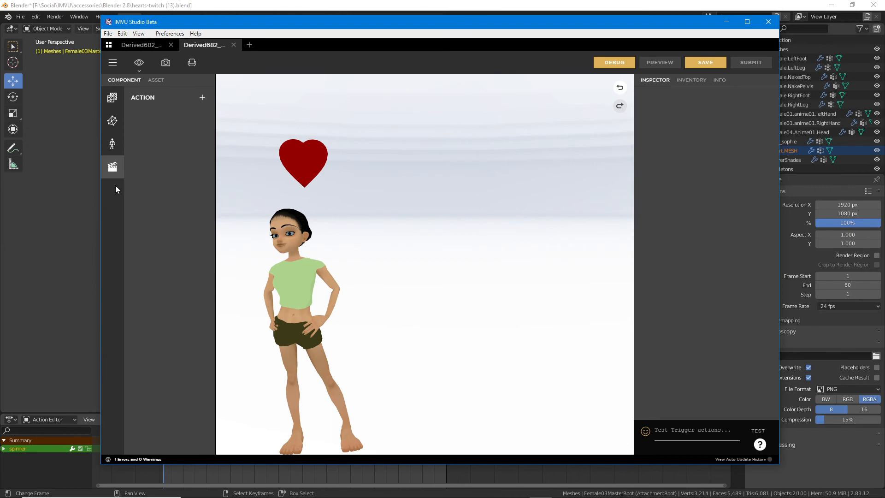
left_click(202, 98)
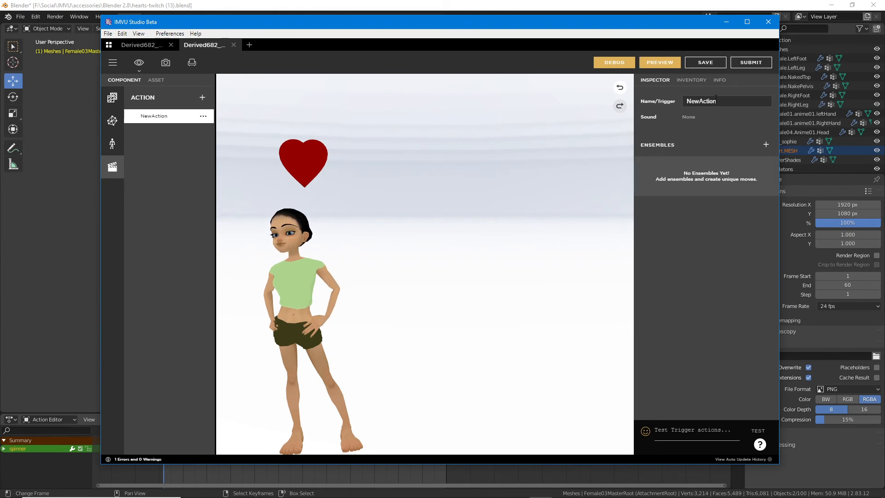
double_click(715, 101)
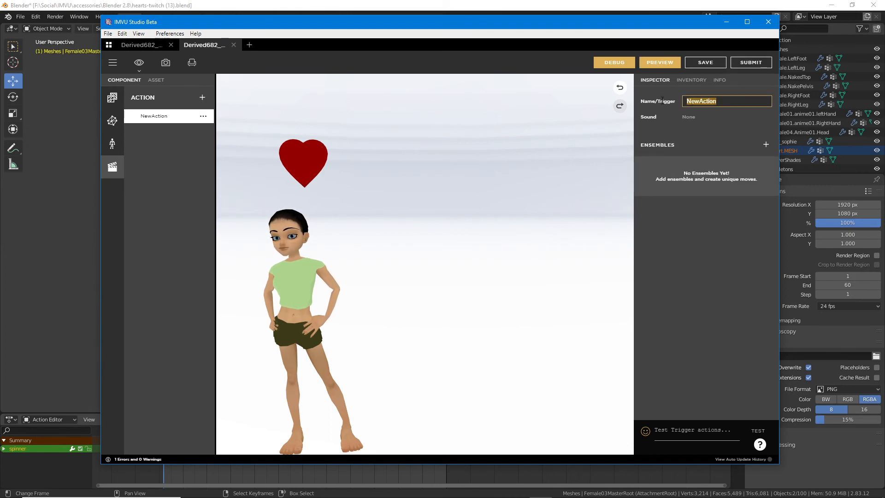
type("stance.Idle")
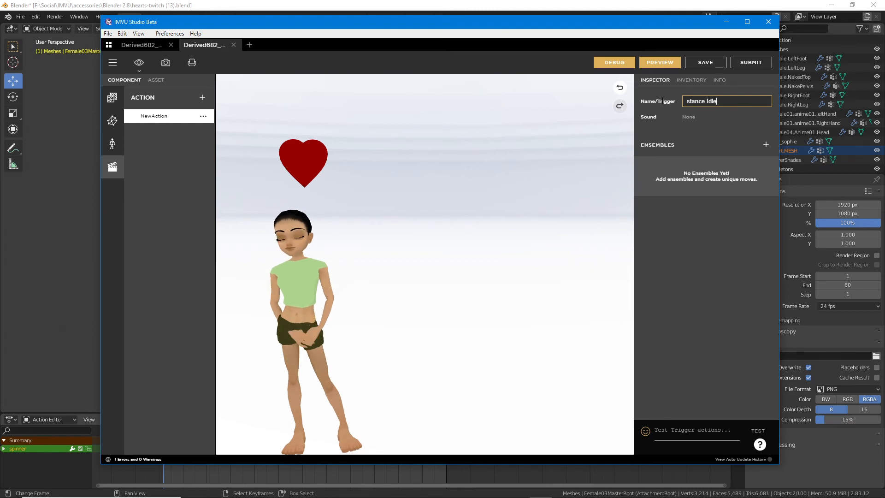
Add an ensemble using the Female03MasterRoot skeletal animation with its duration loop set to 0, apply it and preview the result
left_click(765, 144)
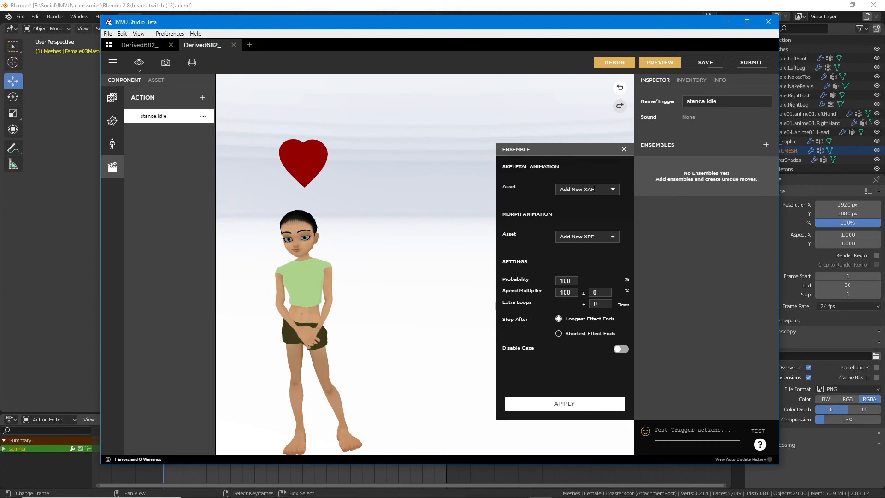
left_click(594, 189)
left_click(585, 178)
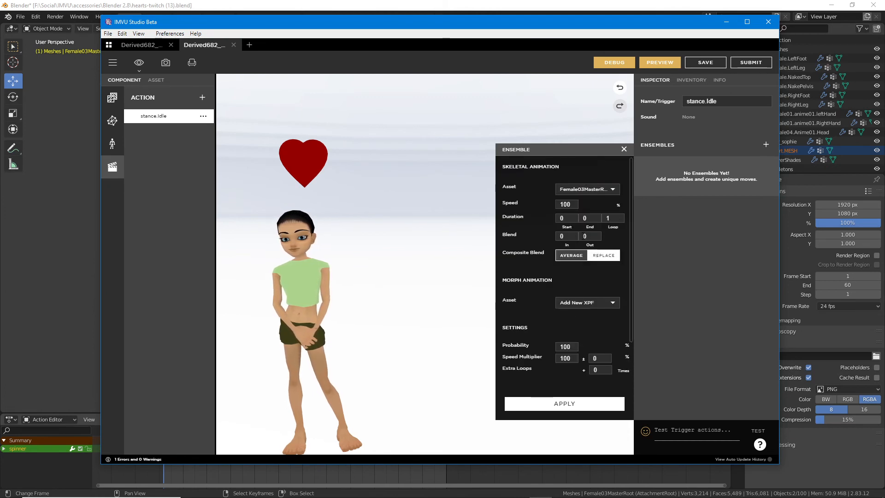
left_click_drag(613, 218, 602, 221)
type("0")
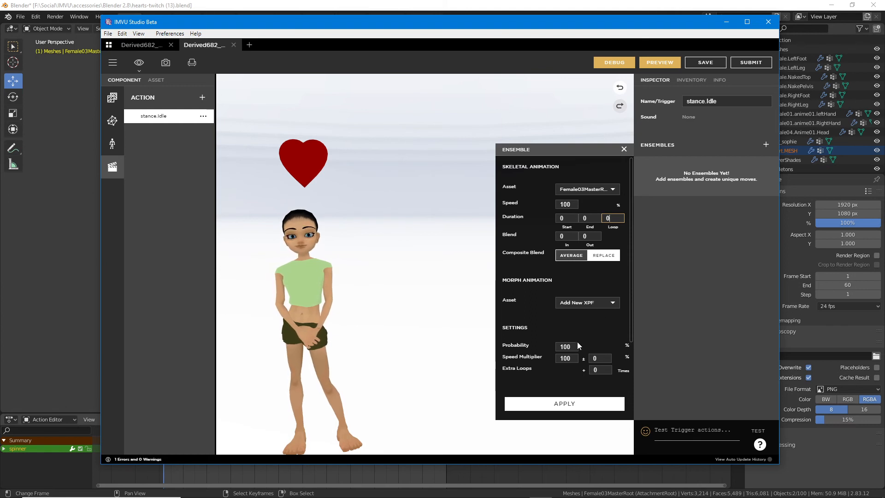
scroll(570, 380, "down", 1)
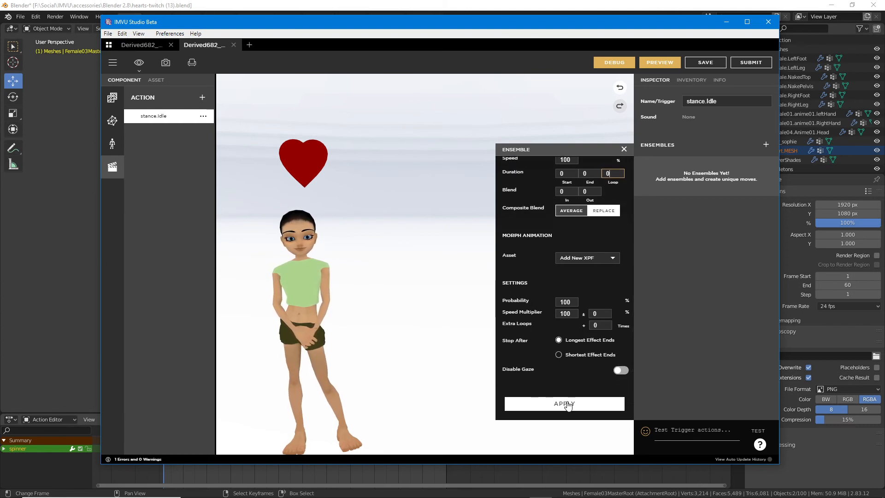
left_click(564, 404)
left_click(658, 64)
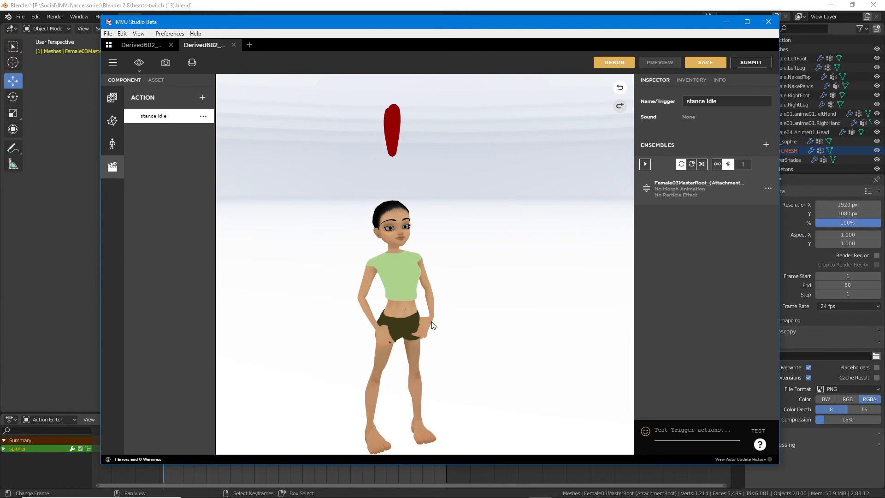
Switch to Blender and select all bones of the heart's Female03MasterRoot armature in Pose Mode
left_click(341, 9)
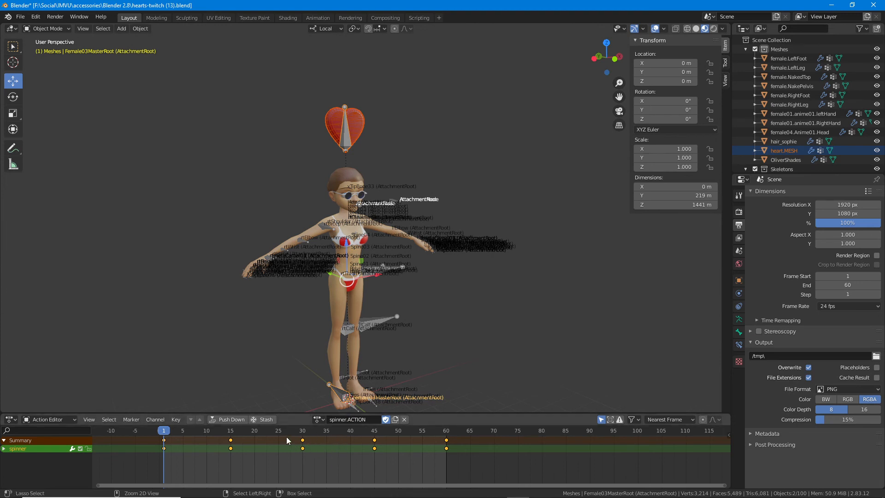
key("ctrl+2")
left_click_drag(161, 421, 288, 381)
left_click_drag(297, 417, 454, 414)
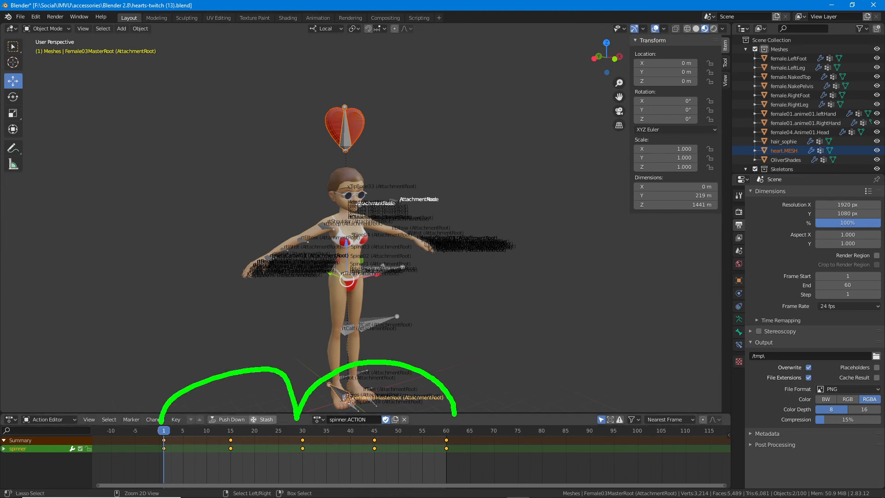
left_click_drag(276, 402, 292, 430)
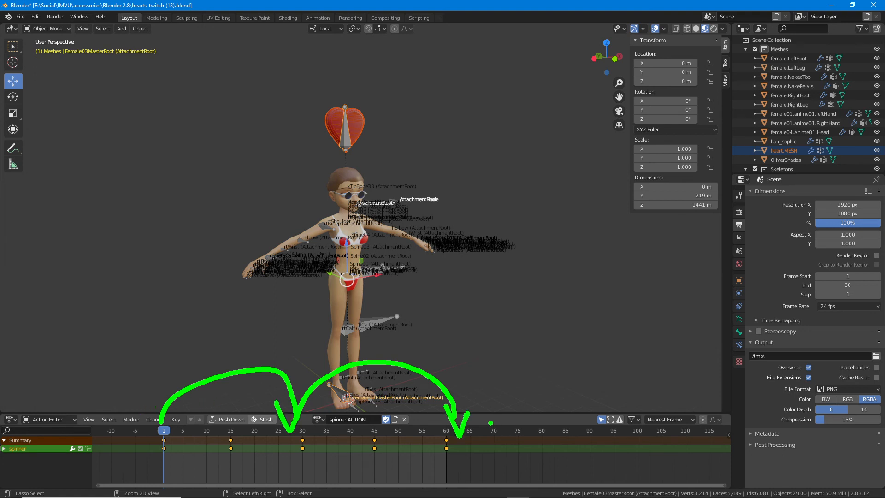
key("Escape")
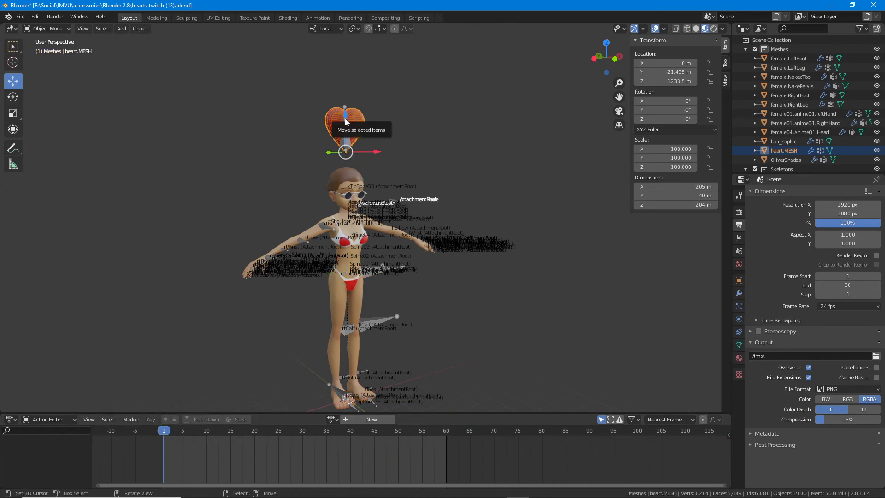
left_click(345, 109)
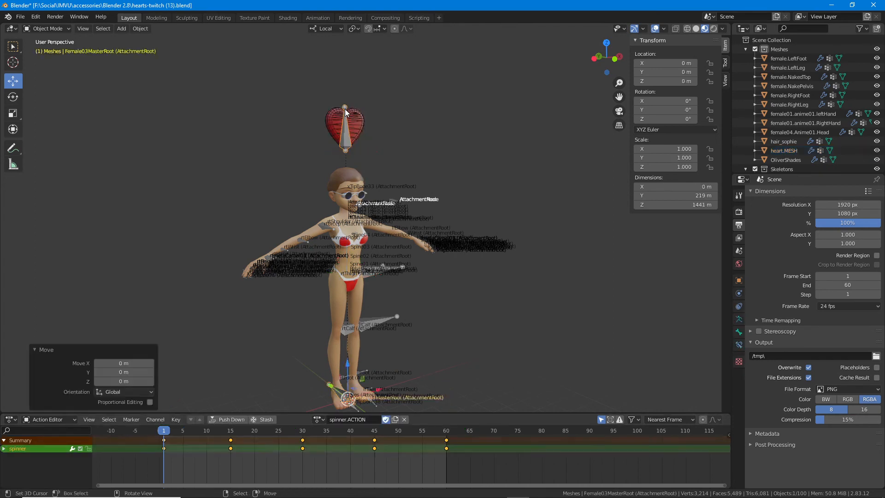
left_click(40, 29)
left_click(55, 60)
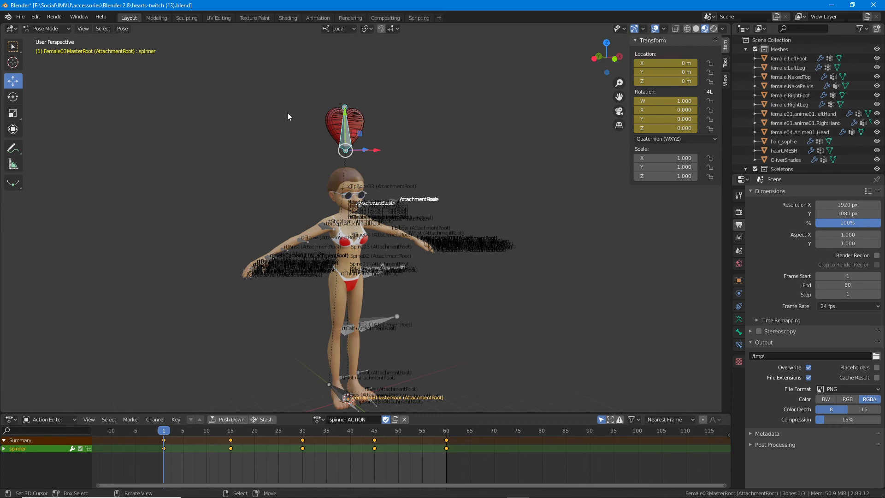
left_click(83, 28)
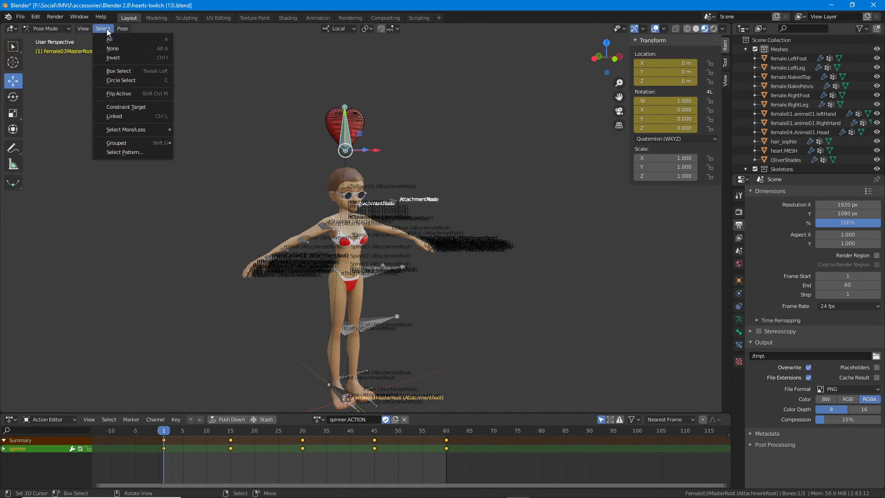
left_click(110, 39)
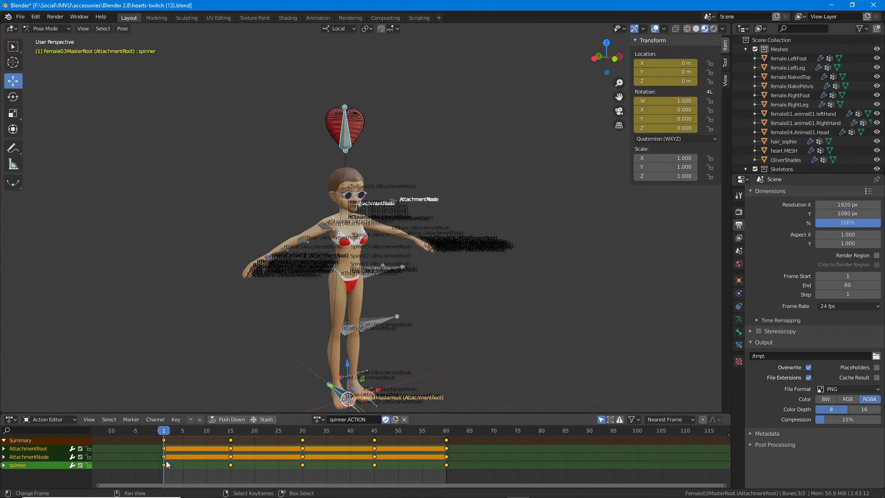
Move the spinner.ACTION keyframes at frame 60 to frame 120 for all three bones
left_click(447, 465)
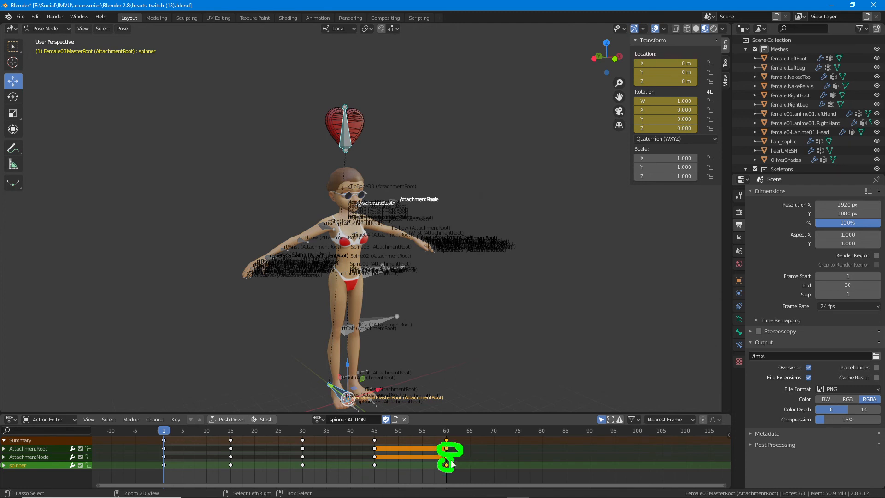
key("Escape")
key("ctrl+2")
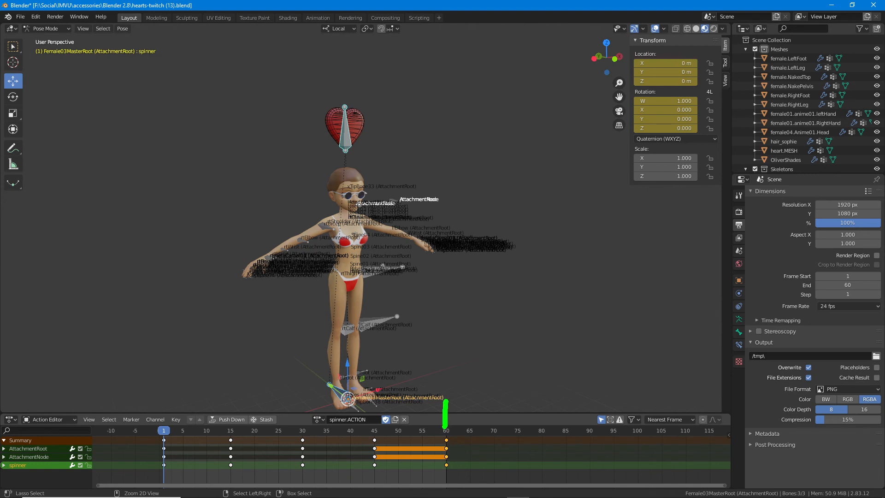
key("Escape")
key("g")
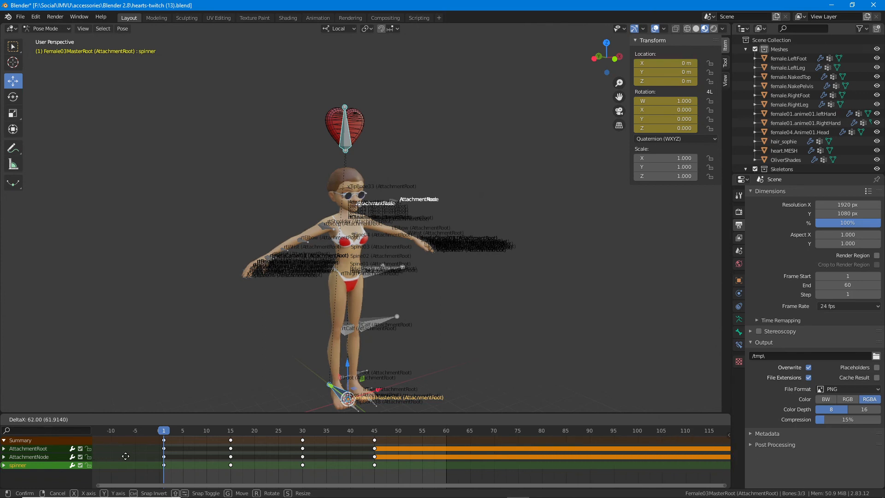
right_click(627, 441)
middle_click_drag(593, 450, 604, 453)
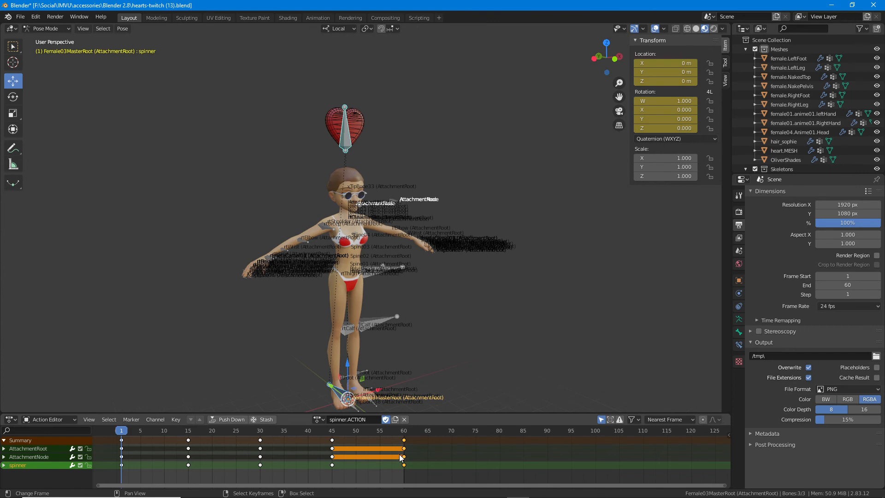
left_click_drag(402, 457, 686, 452)
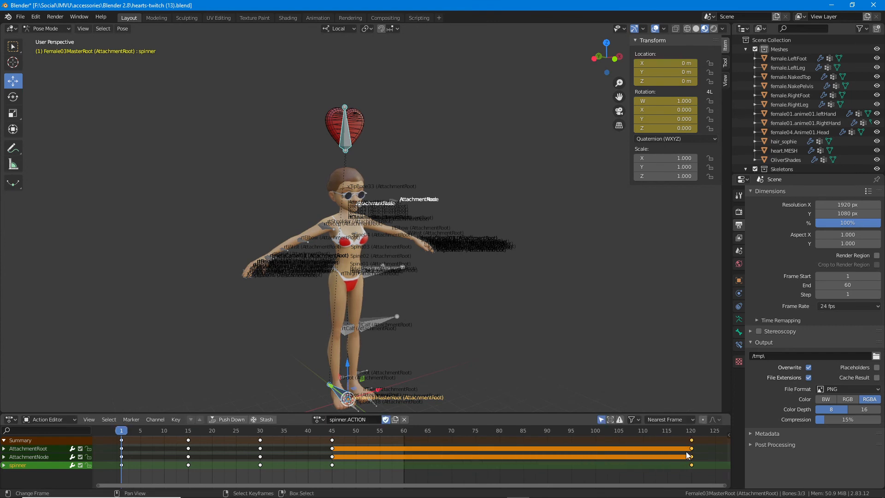
Shift the keyframes at frames 45, 30 and 15 to frames 90, 60 and 30 respectively
right_click(331, 449, "alt")
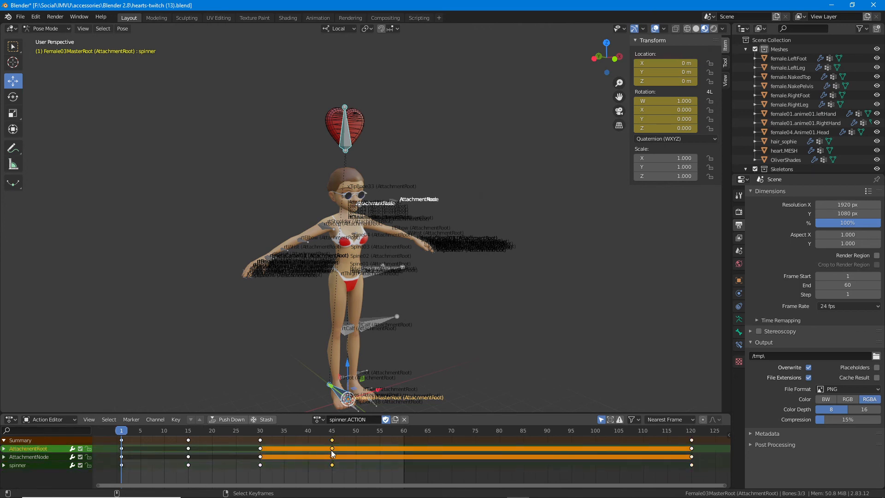
left_click_drag(333, 454, 527, 456)
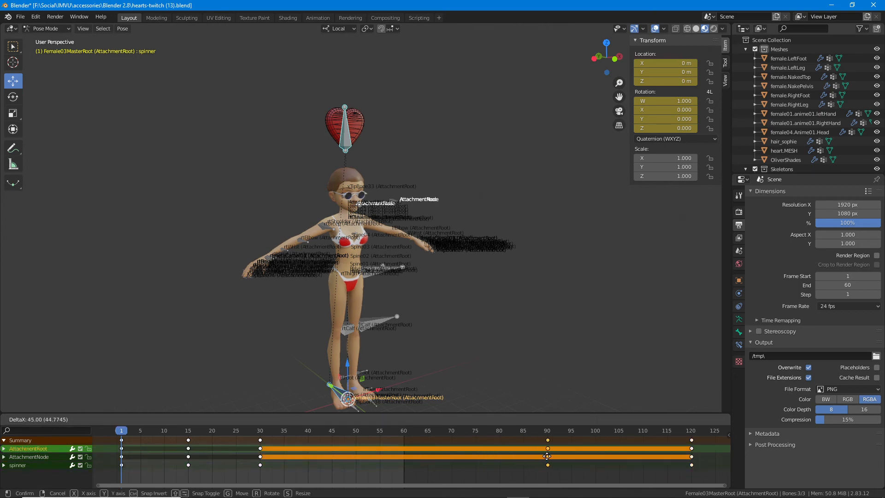
left_click(548, 459)
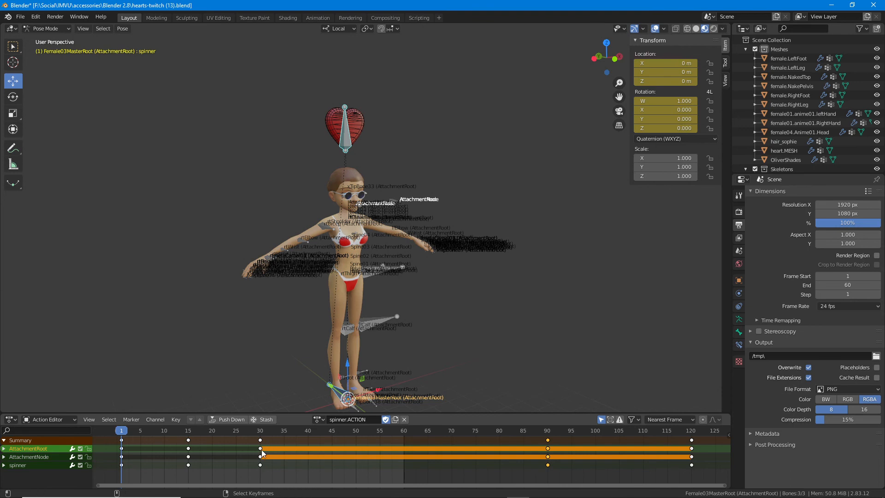
right_click(262, 450, "alt")
key("g")
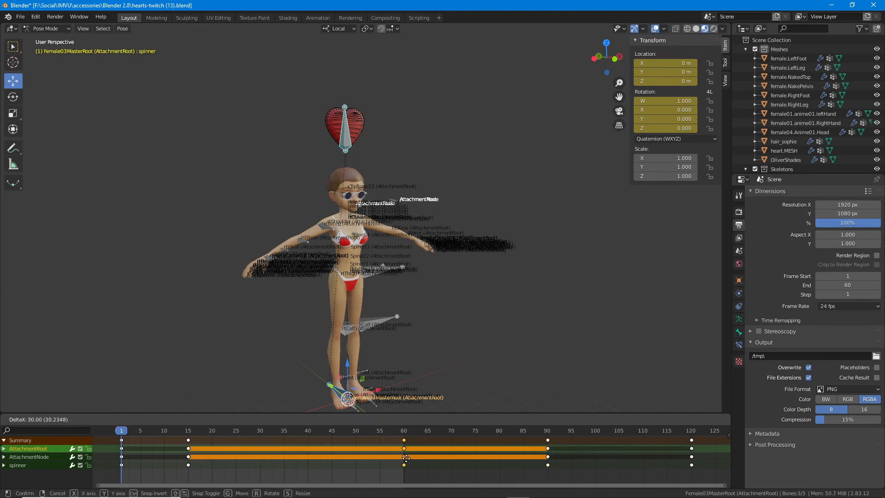
left_click(405, 457)
right_click(187, 456, "alt")
key("g")
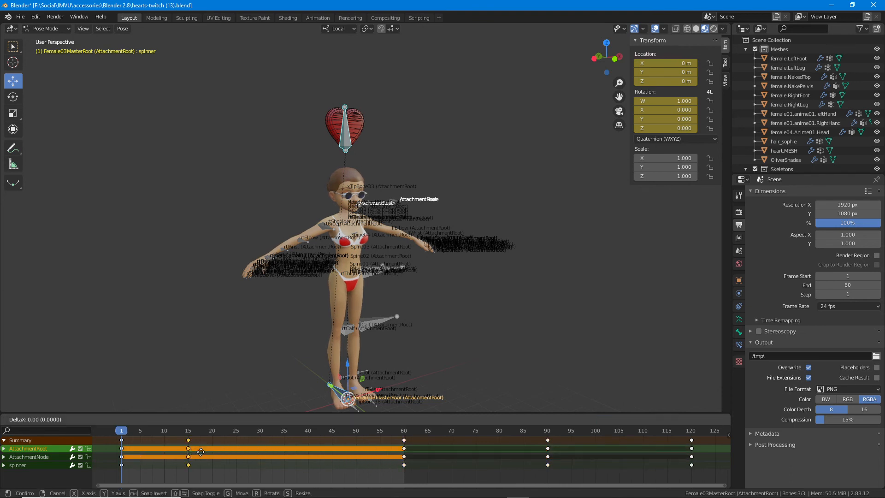
left_click(260, 456)
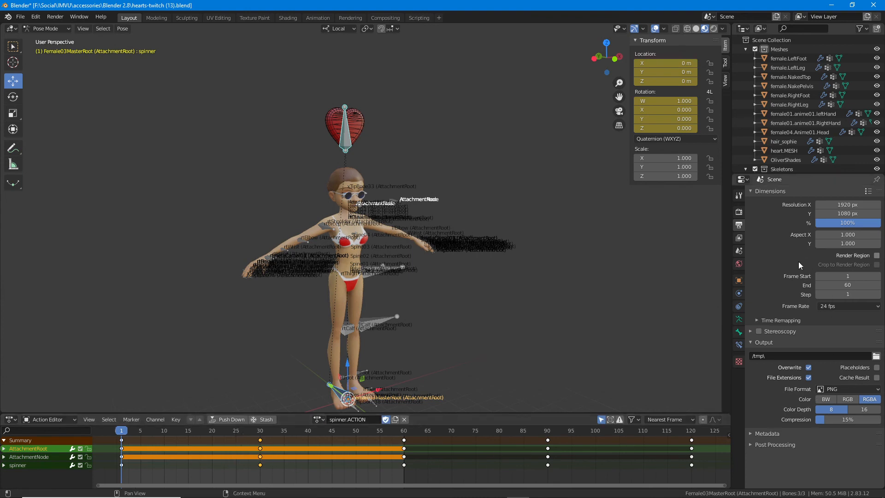
Set the scene's end frame to 120
key("ctrl+2")
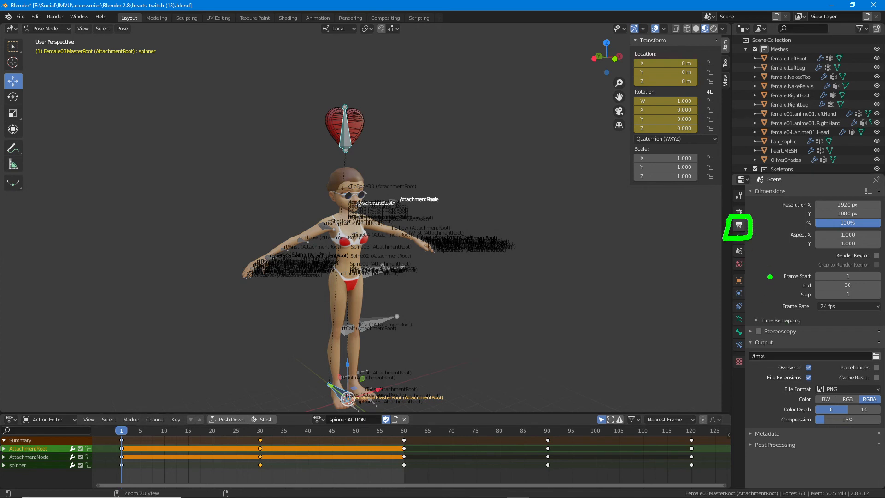
mouse_move(773, 283)
left_mouse_down()
mouse_move(883, 305)
mouse_move(800, 267)
left_mouse_up()
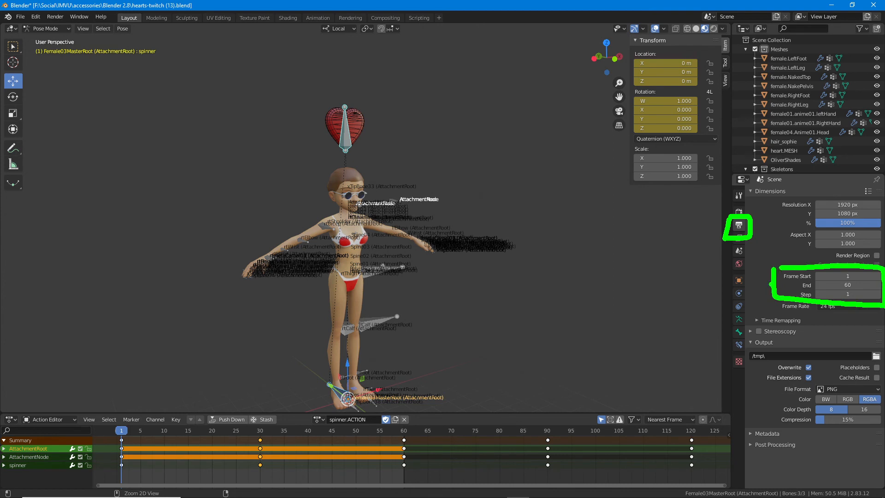
key("Escape")
left_click(856, 288)
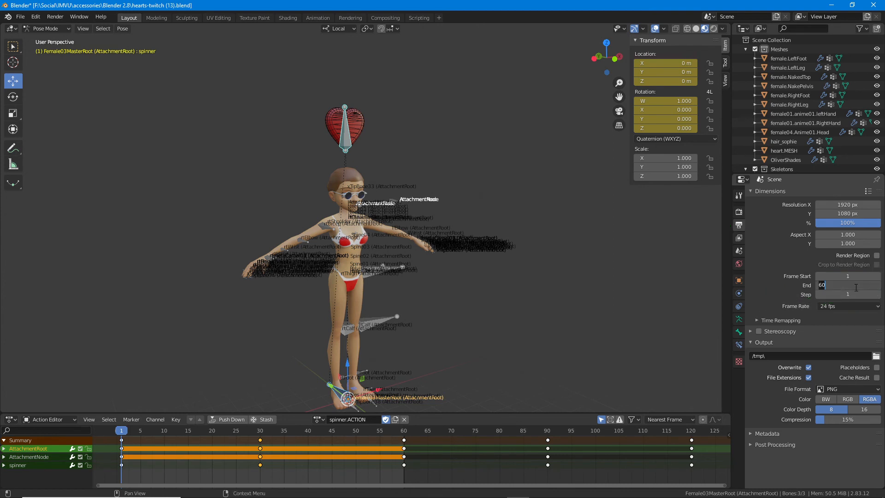
key("Return")
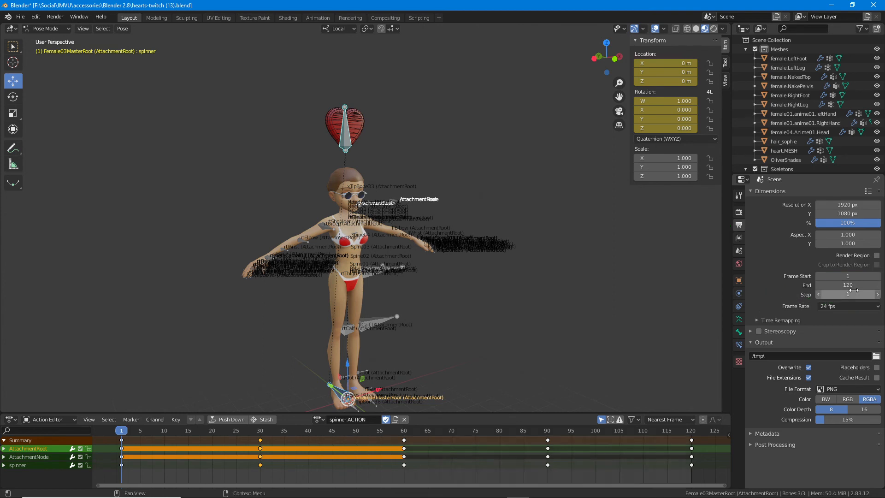
Play back the lengthened heart animation and undo the end-frame change
key("space")
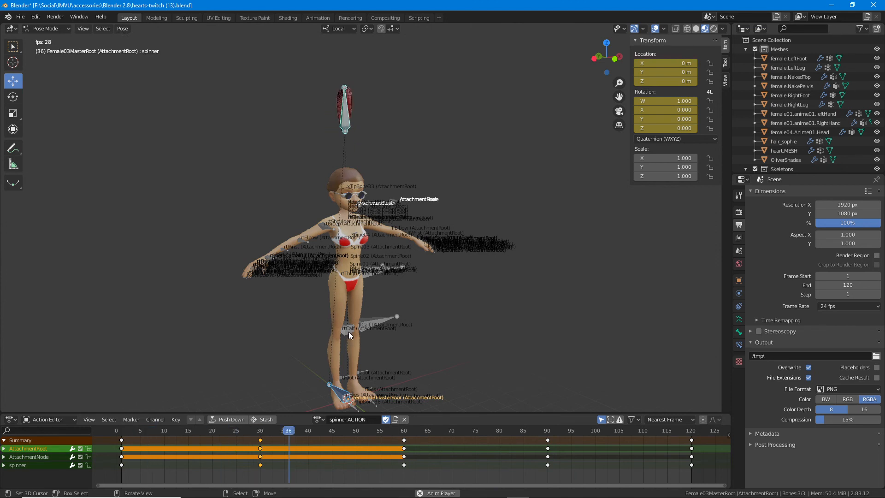
key("Escape")
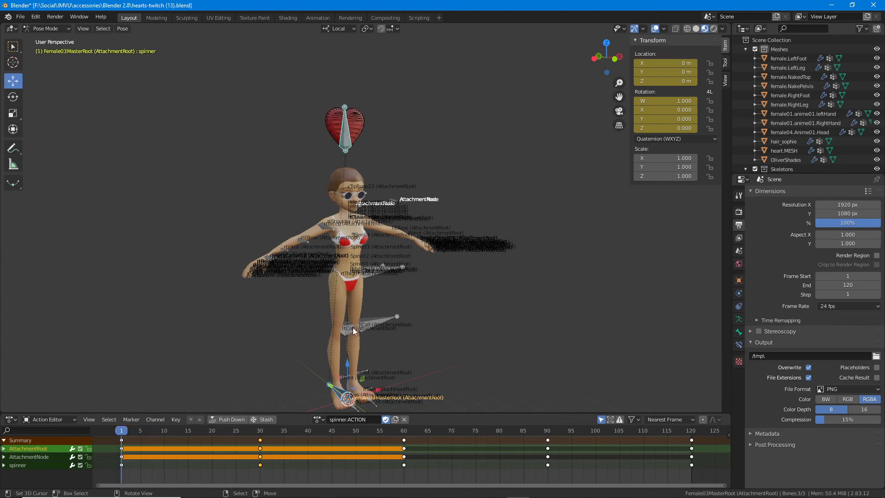
key("ctrl+z")
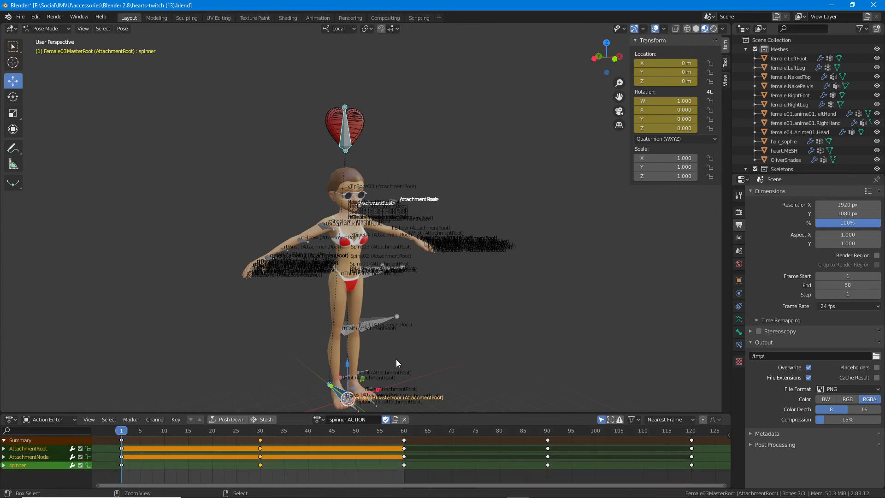
Undo the keyframe shifts in spinner.ACTION for all three bones and scrub the timeline between frames 1 and 60
key("ctrl+z")
key("ctrl+z")
key("ctrl+z")
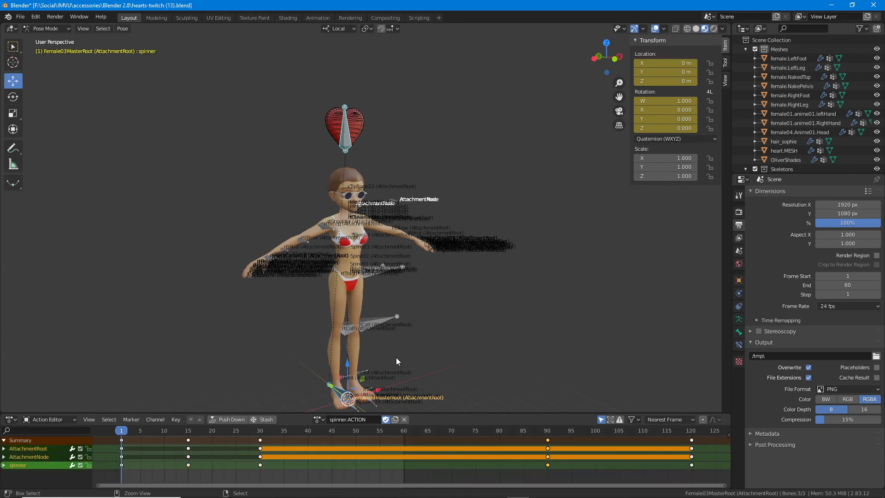
key("ctrl+z")
key("ctrl+z")
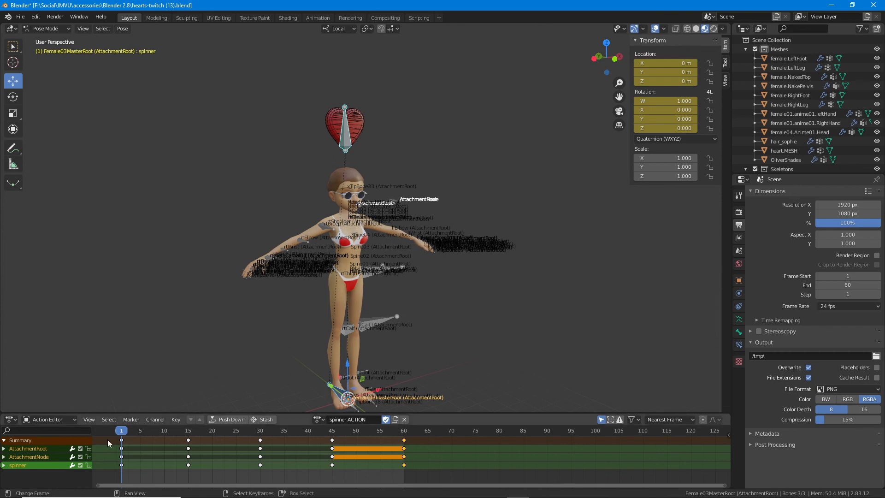
key("space")
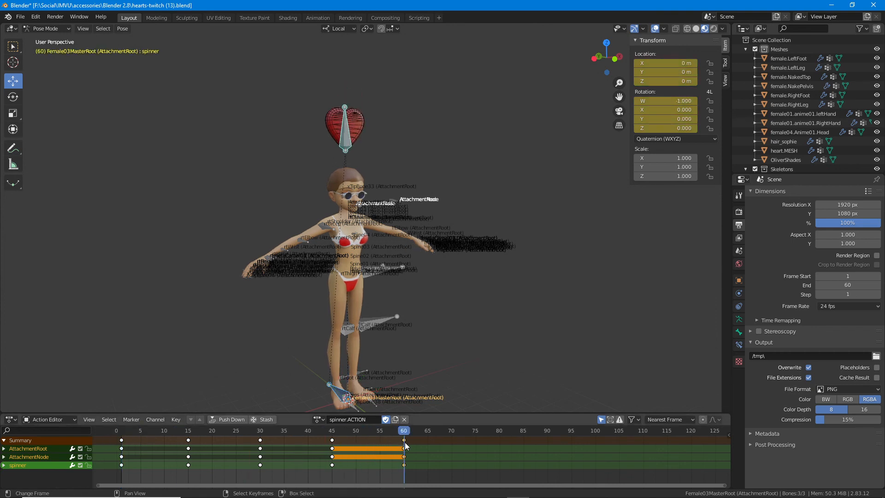
left_click_drag(302, 441, 123, 441)
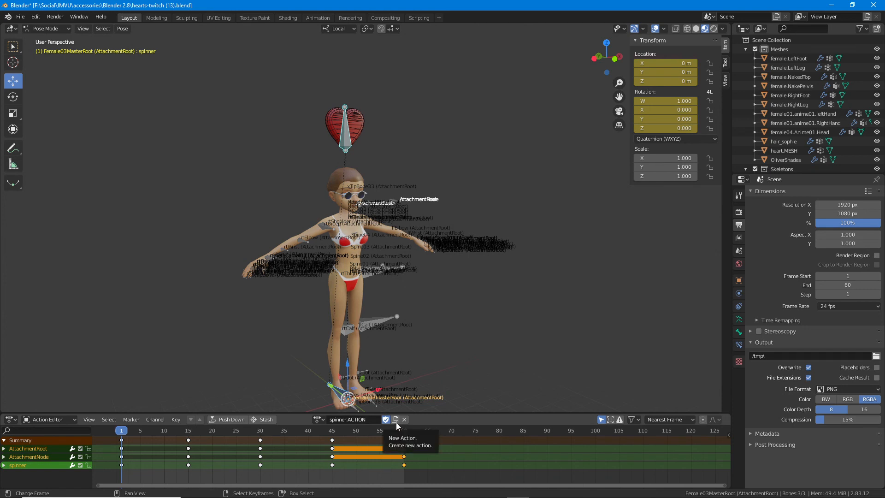
key("ctrl+2")
mouse_move(385, 407)
left_mouse_down()
mouse_move(402, 431)
mouse_move(402, 404)
mouse_move(394, 455)
left_mouse_up()
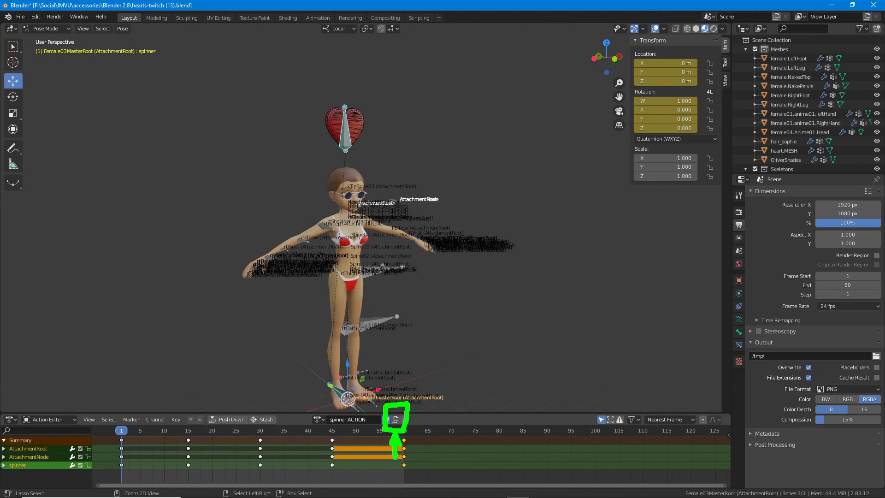
key("Escape")
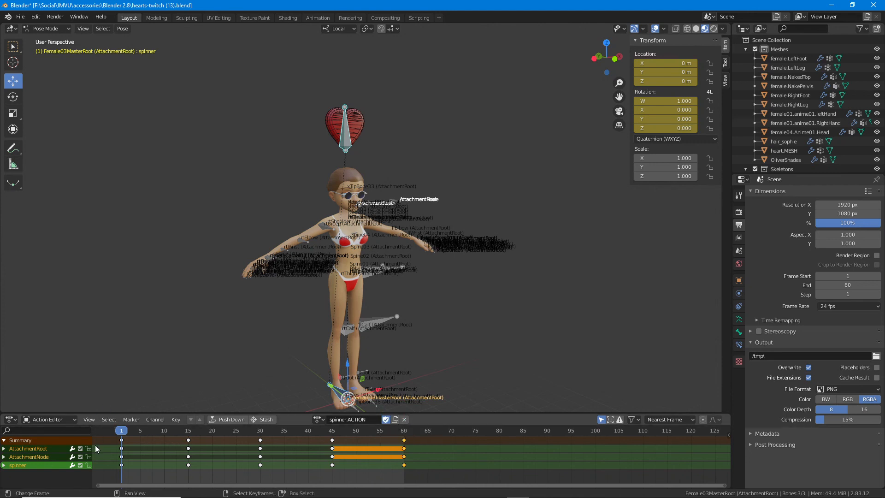
left_click_drag(84, 453, 318, 449)
left_click_drag(302, 435, 314, 462)
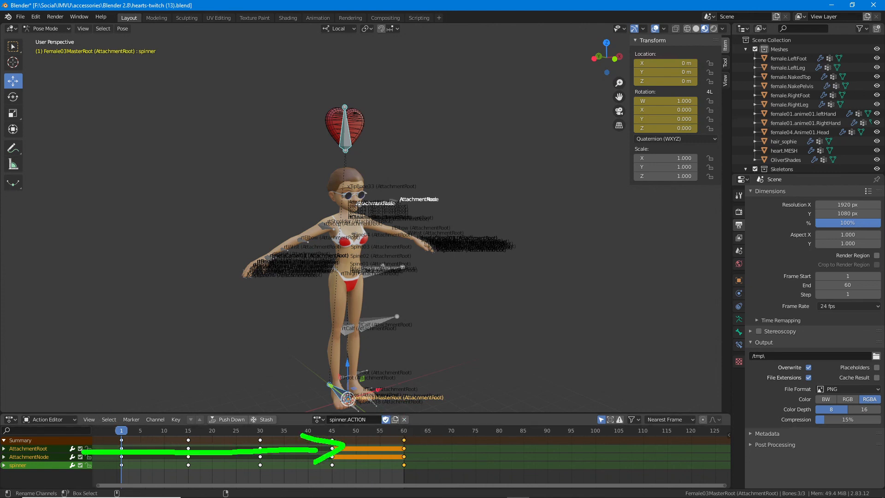
mouse_move(93, 443)
left_mouse_down()
mouse_move(77, 453)
mouse_move(100, 461)
left_mouse_up()
key("Escape")
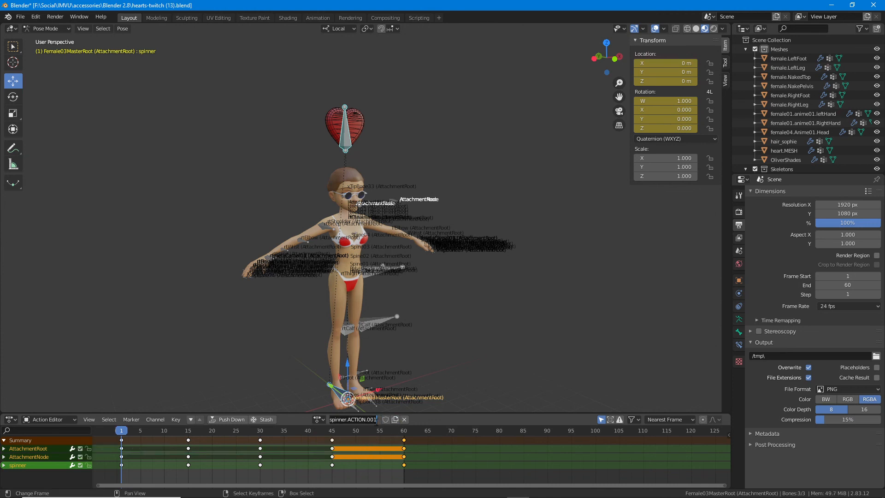
Duplicate spinner.ACTION as a new action and name it spinnerlong.ACTION
left_click(379, 419)
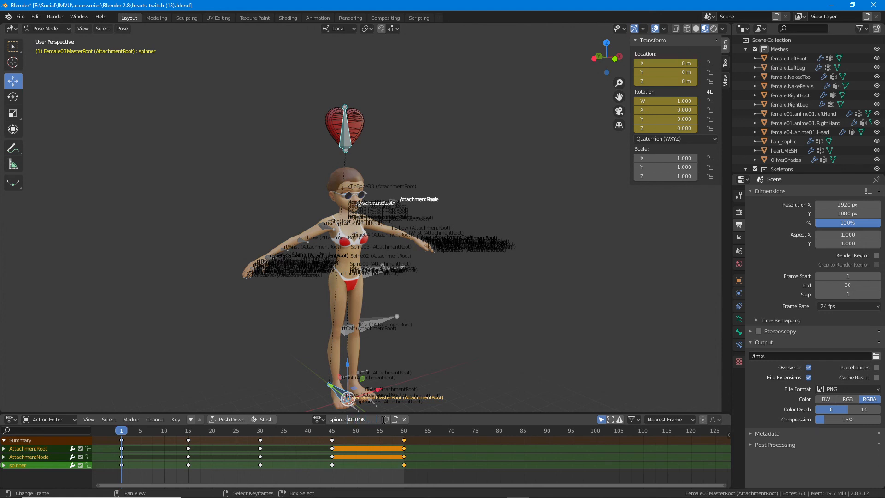
type("long")
key("Return")
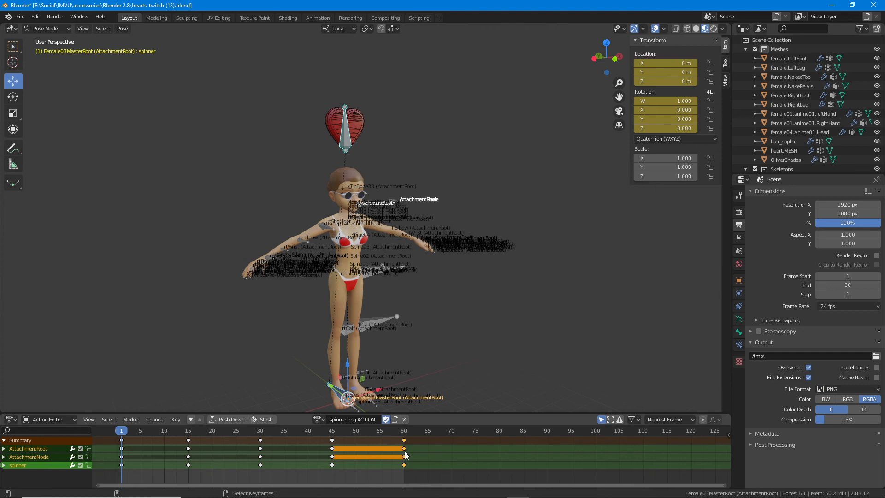
Move the spinnerlong.ACTION keyframes at frames 60, 45, 30 and 15 to frames 120, 90, 60 and 30 for all three bones
left_click_drag(403, 451, 692, 449)
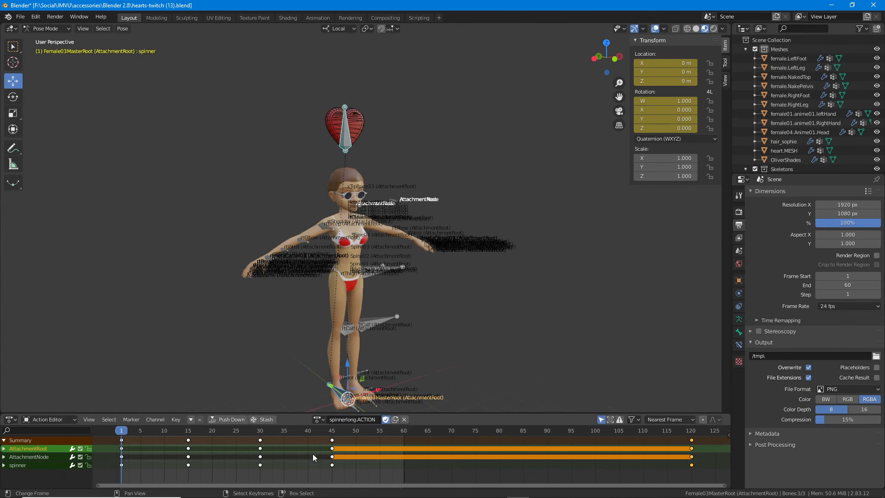
left_click(333, 455, "alt+shift")
left_click_drag(334, 453, 552, 461)
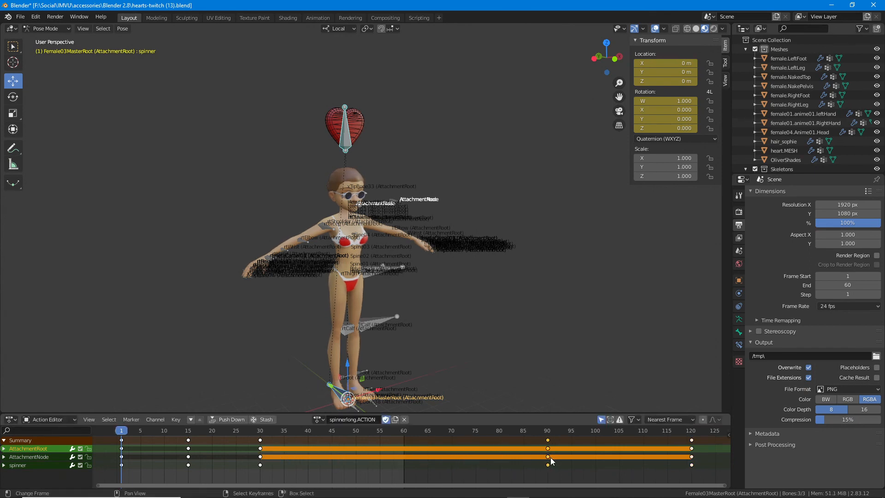
left_click(260, 456, "alt")
left_click_drag(260, 456, 404, 456)
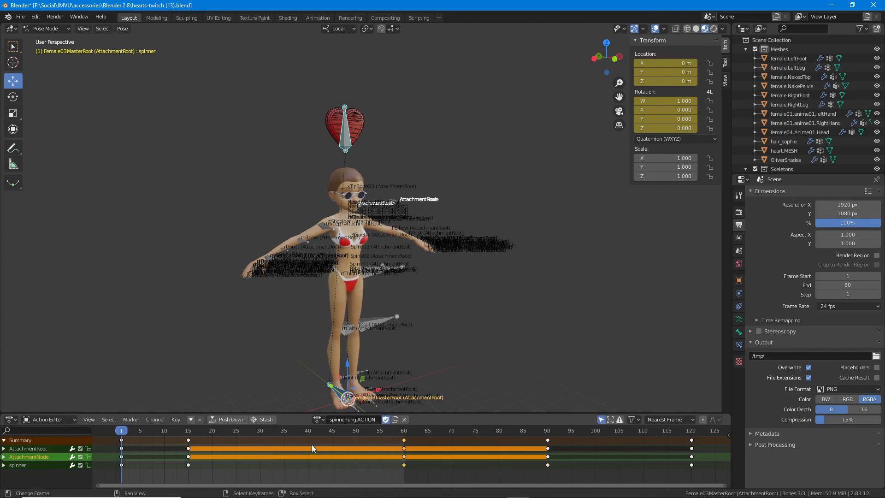
left_click(189, 449, "alt")
left_click_drag(195, 454, 261, 456)
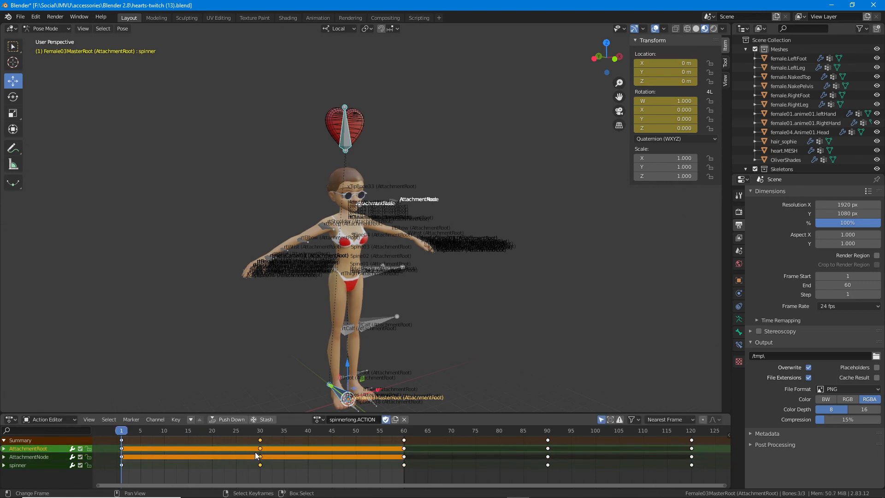
Set the scene's end frame to 120 and start playing the spinnerlong.ACTION animation
left_click(855, 286)
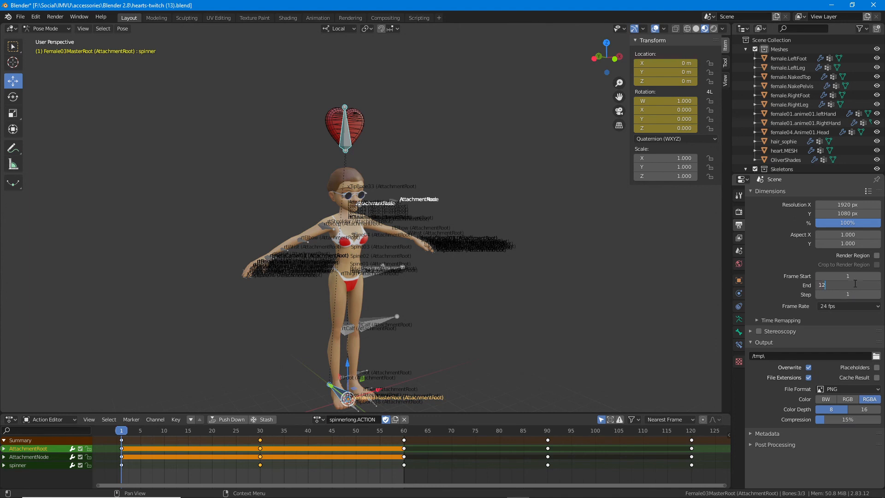
key("Return")
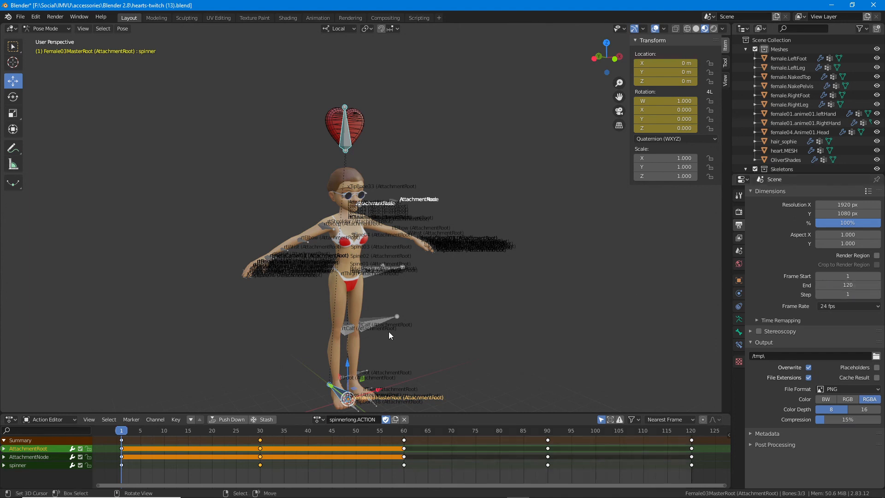
key("space")
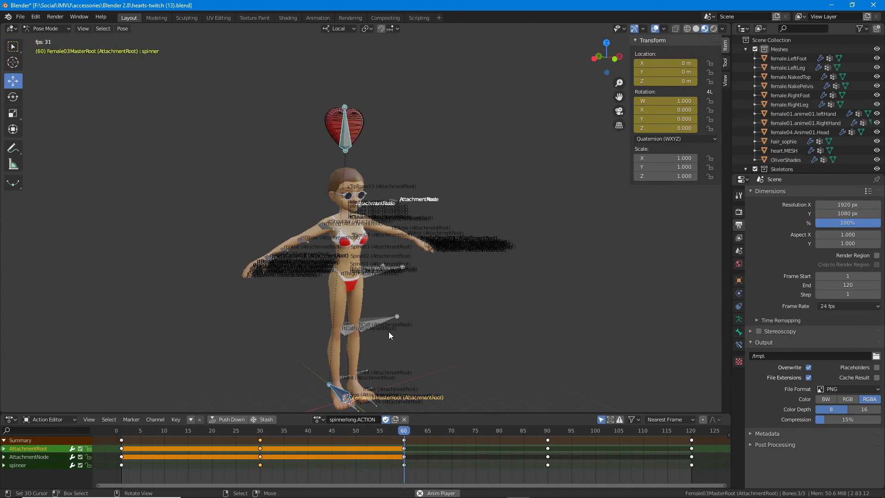
Switch the running playback to spinner.ACTION and watch the original heart motion up close
left_click(323, 420)
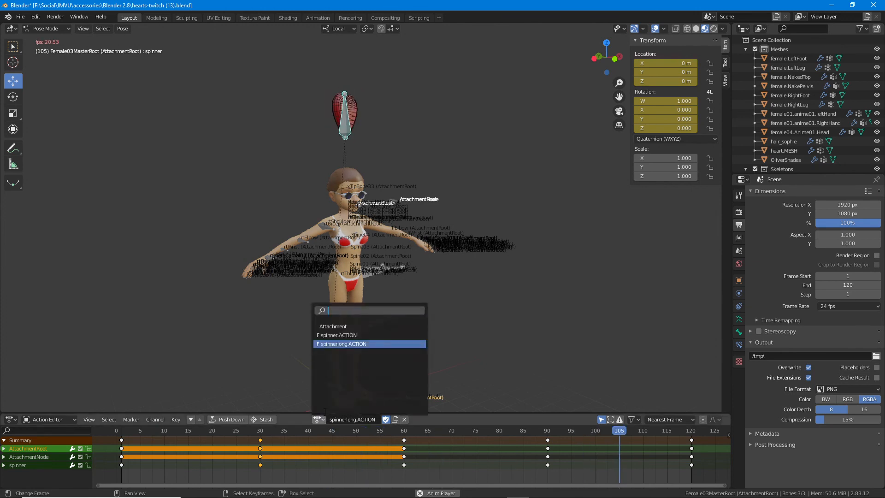
left_click(344, 335)
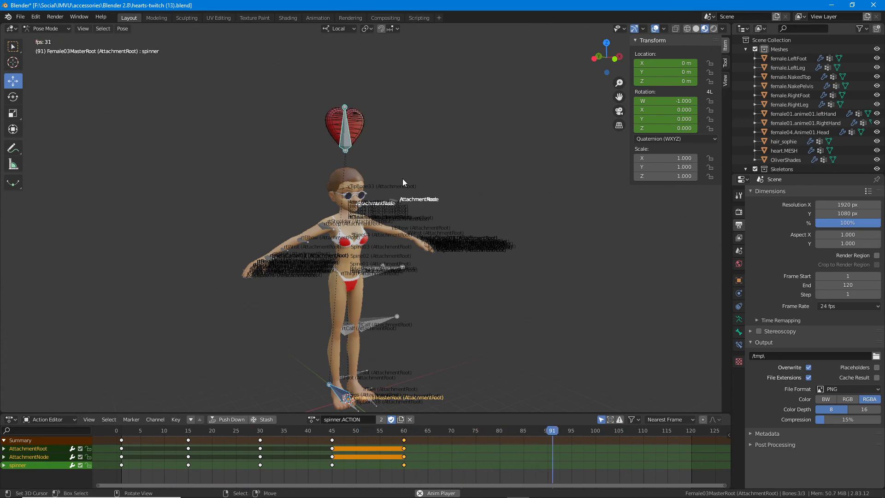
scroll(403, 178, "up", 5)
middle_click_drag(374, 177, 435, 308, "shift")
scroll(432, 267, "down", 1)
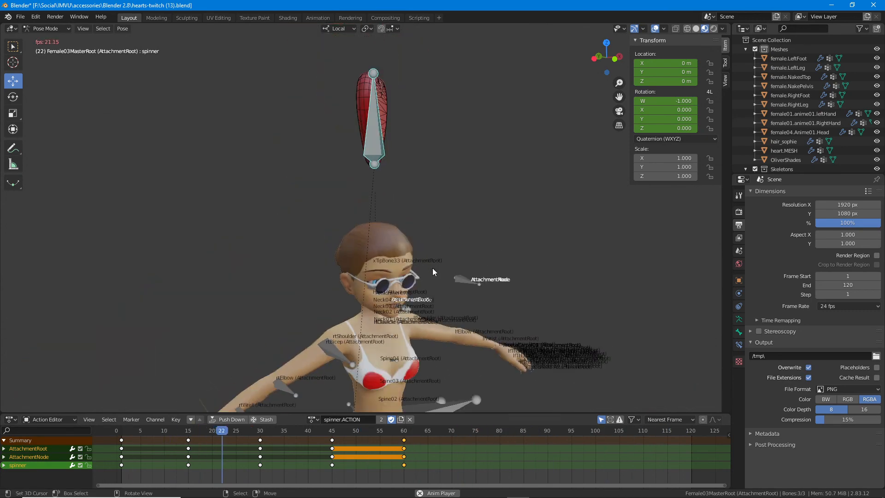
scroll(432, 267, "down", 1)
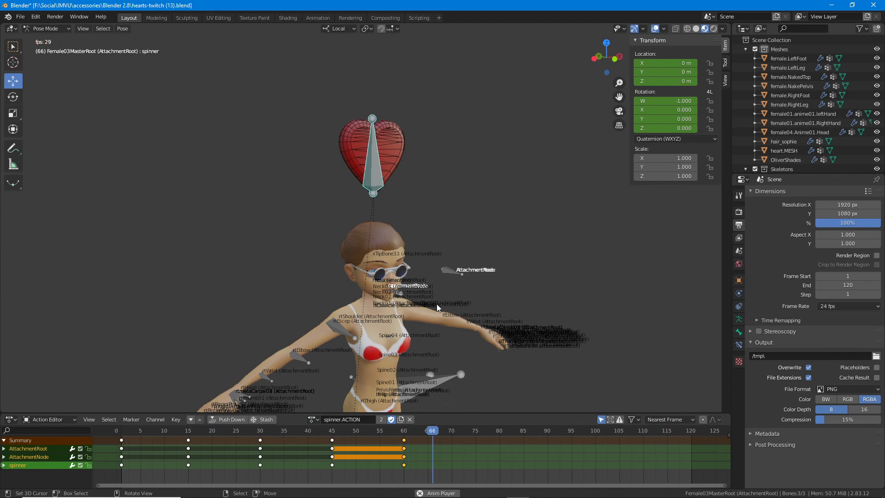
Switch back to spinnerlong.ACTION to compare the slower heart motion, and stop the playback
left_click(314, 419)
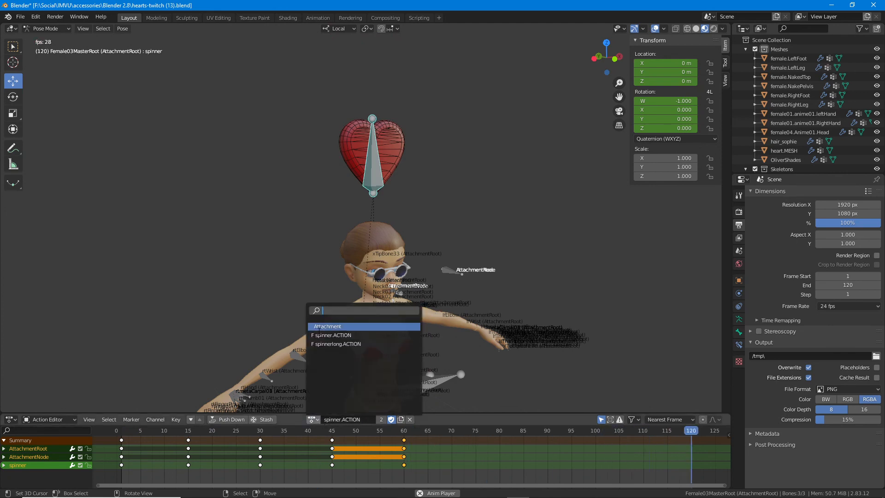
left_click(323, 343)
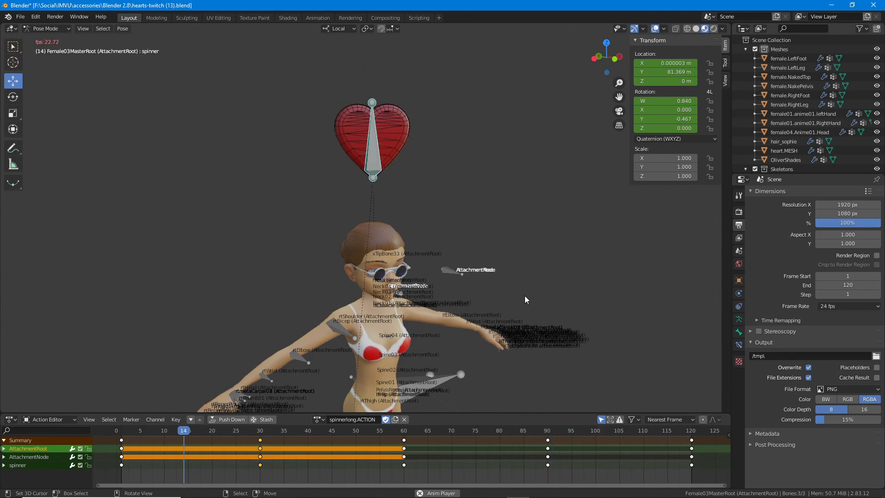
key("Escape")
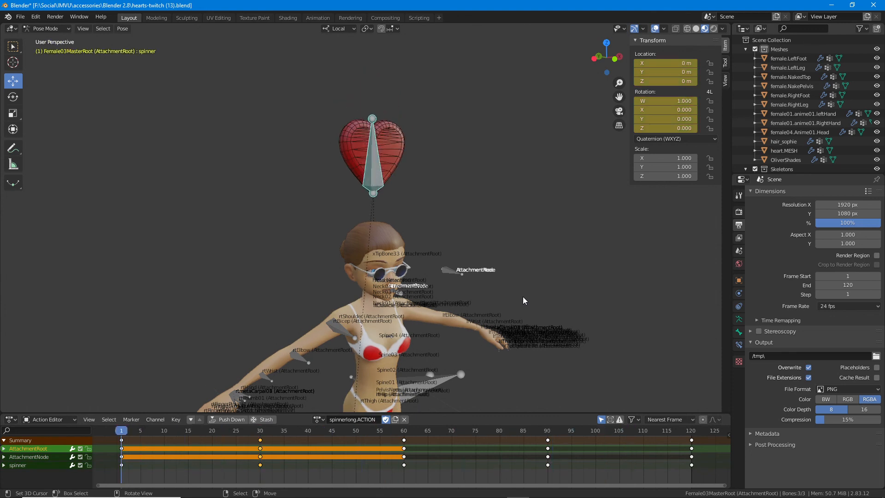
Save the scene as a new file named hearts-twitch (14).blend
left_click(20, 16)
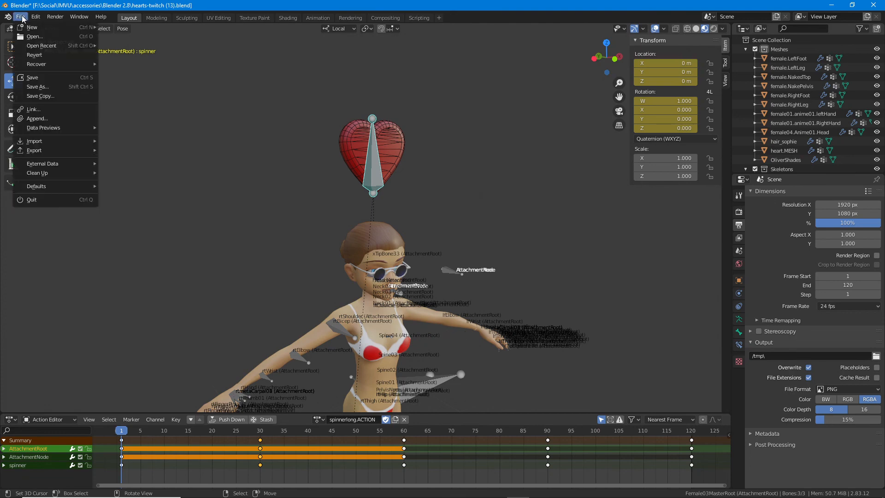
left_click(40, 86)
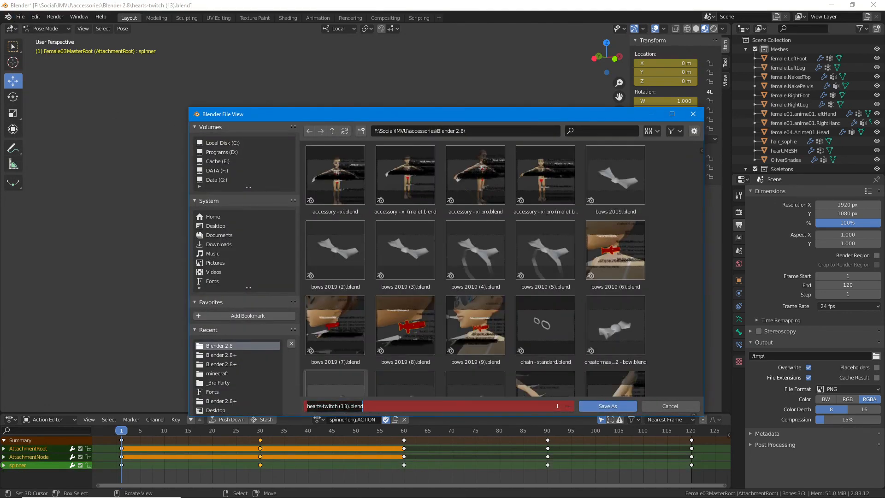
left_click(344, 406)
key("Delete")
type("4")
key("Return")
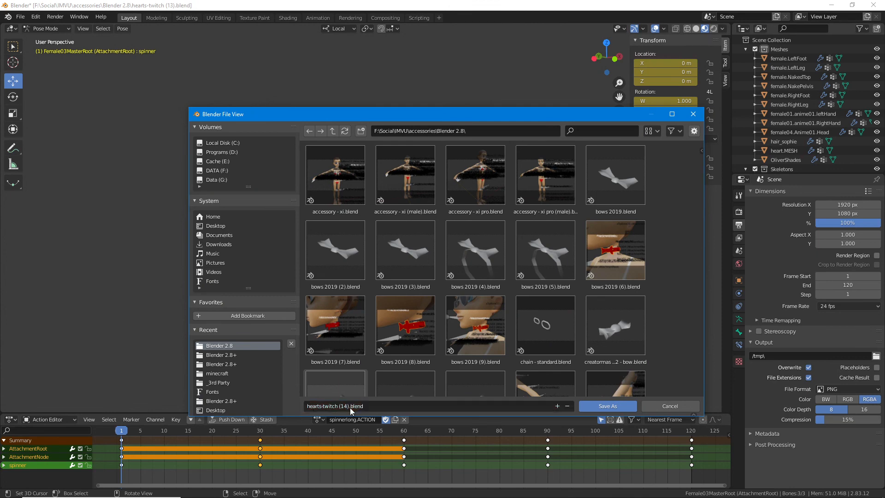
left_click(608, 406)
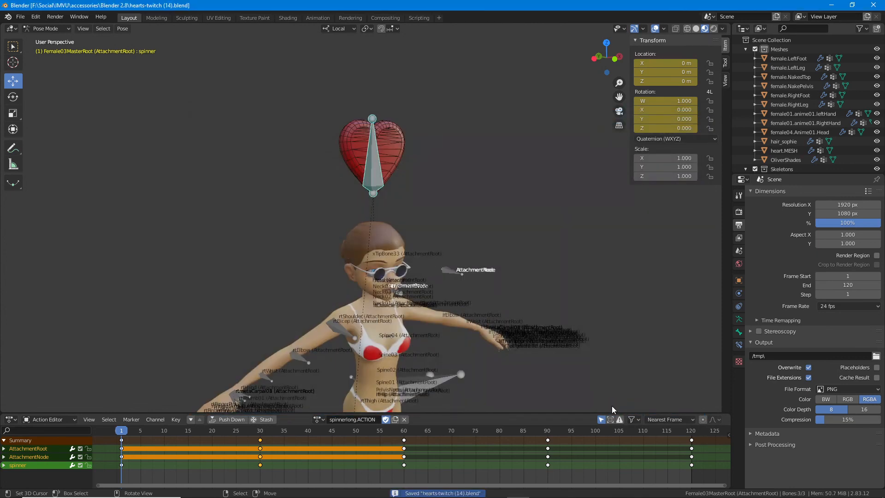
Return to Object Mode and select heart.MESH together with its armature
left_click(43, 29)
left_click(47, 37)
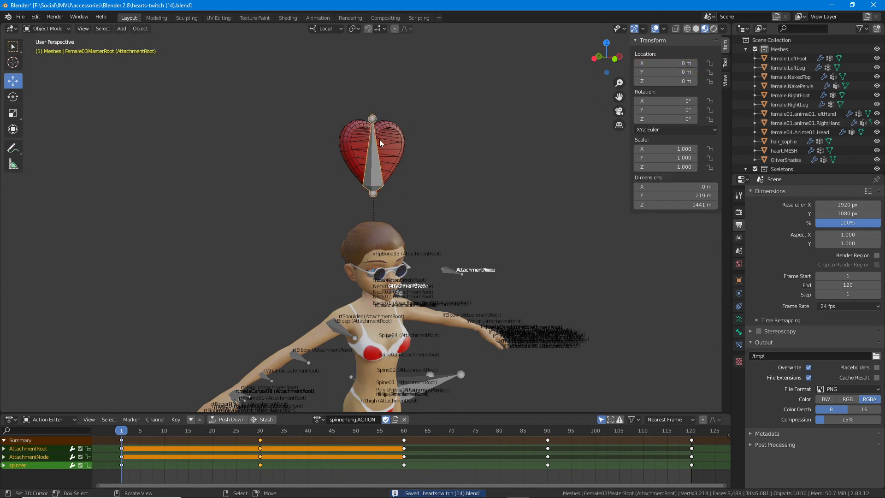
left_click(389, 128)
left_click(372, 117)
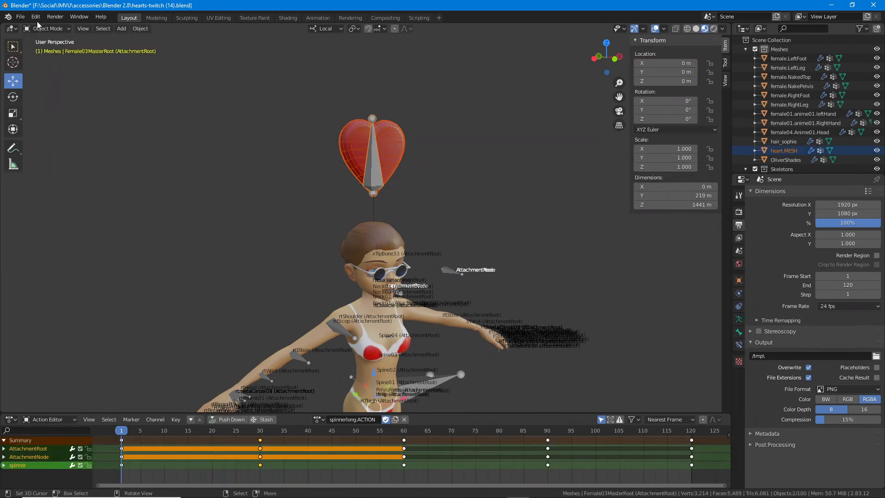
Start an FBX export of the selected heart and armature, naming the file hearts-twitch (14).fbx
left_click(20, 16)
mouse_move(42, 150)
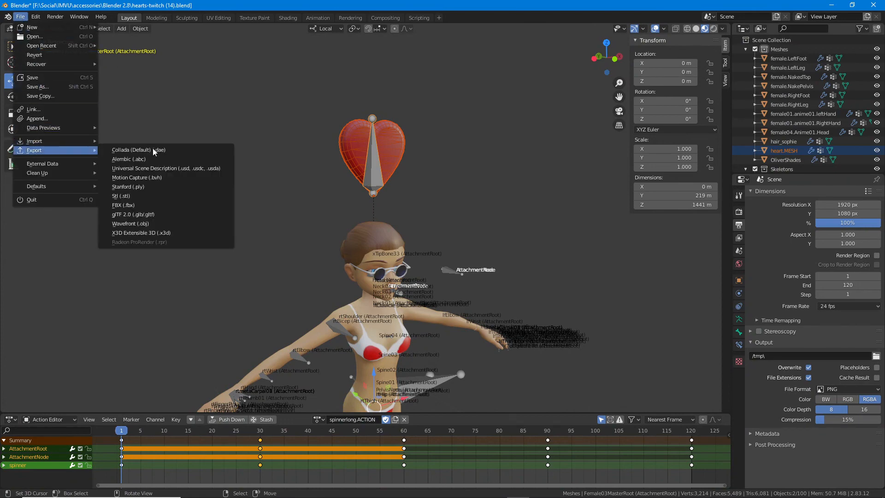
left_click(134, 204)
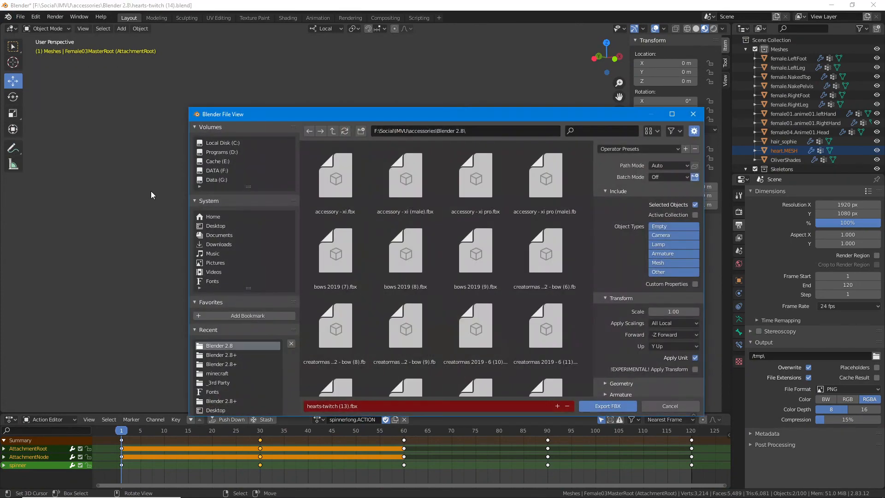
left_click(347, 406)
left_click(344, 406)
key("Delete")
type("4")
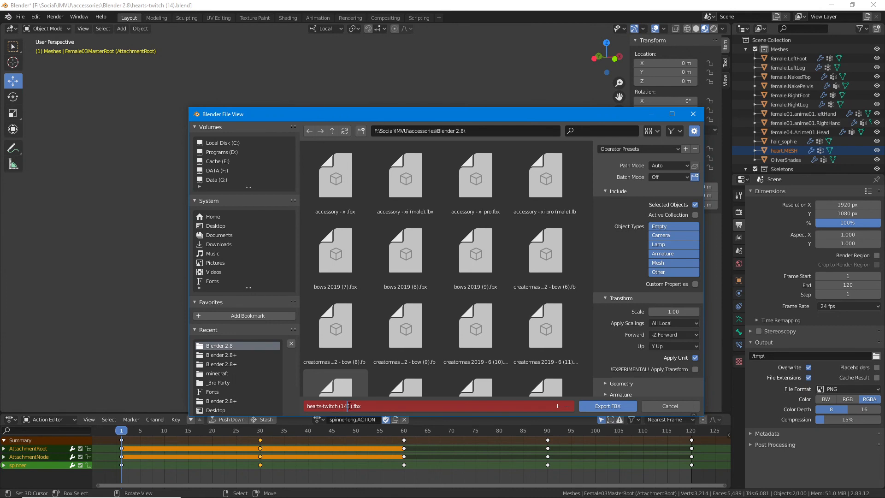
key("Return")
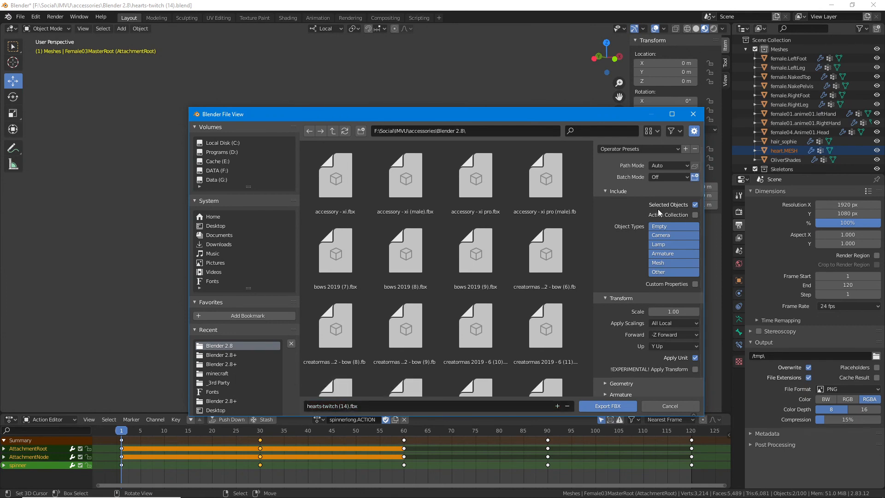
left_click_drag(651, 215, 703, 215)
left_click_drag(681, 244, 682, 328)
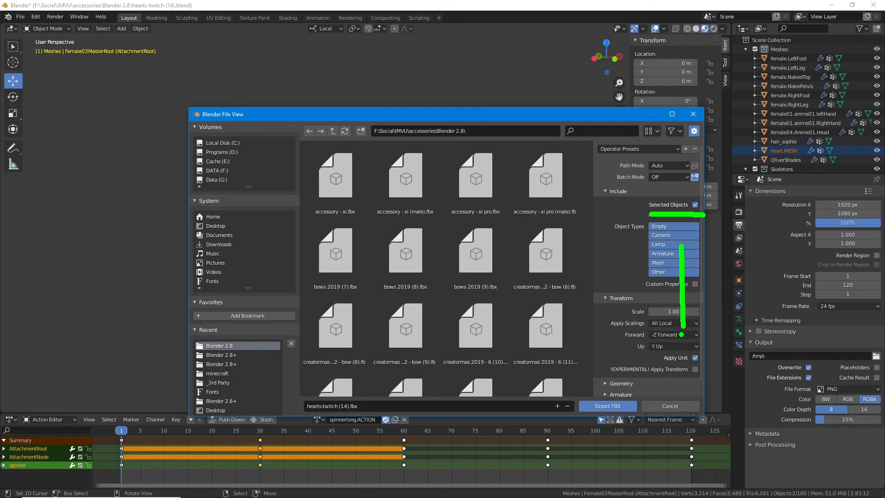
Check the transform, geometry, armature and bake animation options of the FBX export, and export the file
scroll(673, 228, "down", 1)
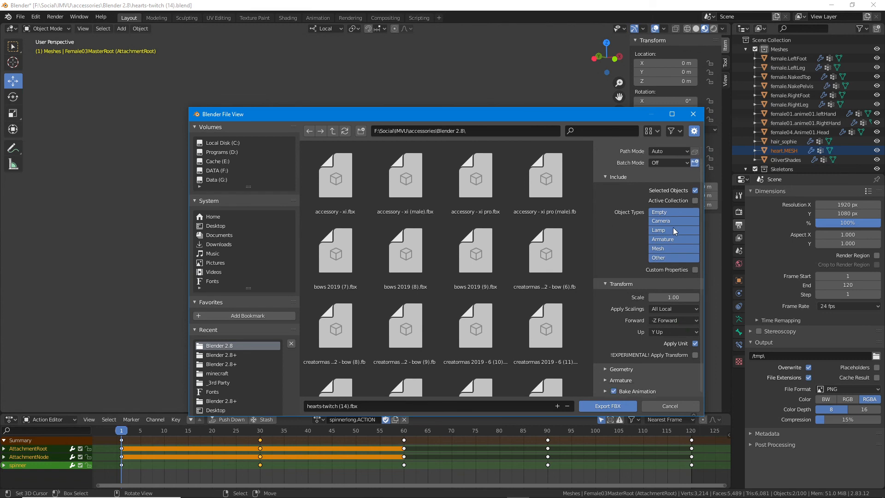
left_click(606, 369)
scroll(654, 327, "down", 3)
left_click(604, 380)
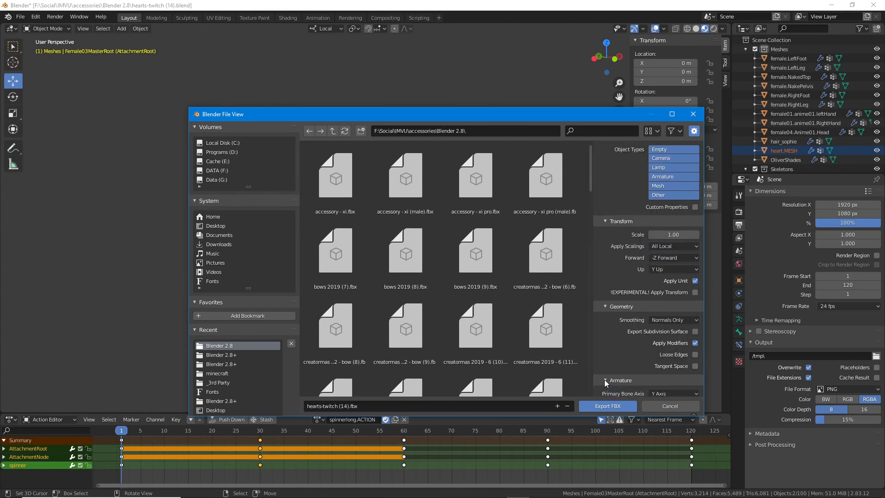
scroll(645, 325, "down", 4)
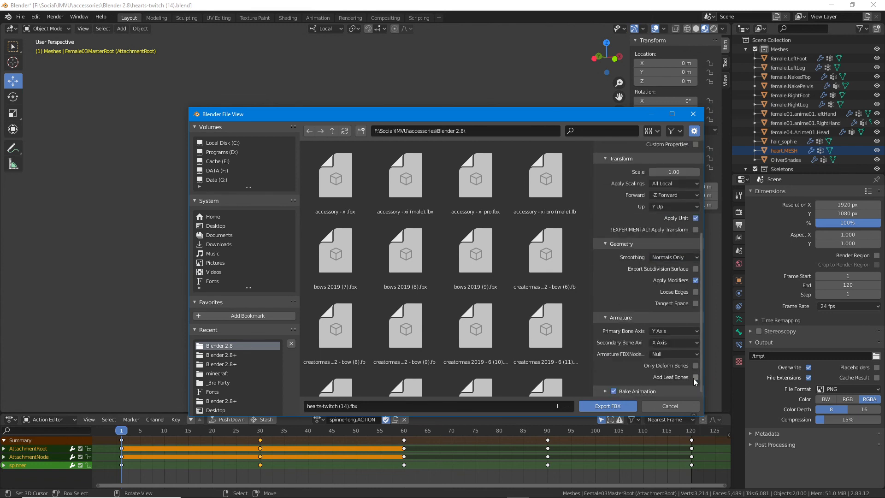
left_click(605, 391)
scroll(610, 314, "down", 4)
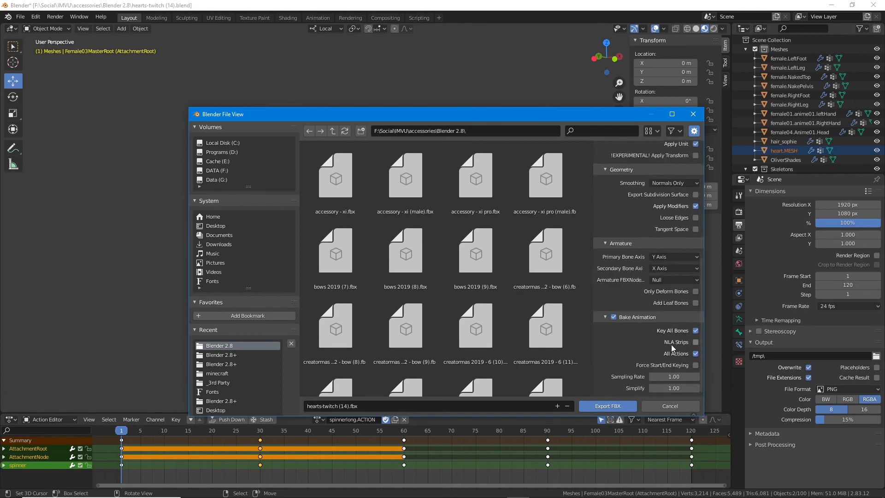
key("ctrl+2")
left_click_drag(642, 341, 656, 341)
left_click(607, 406)
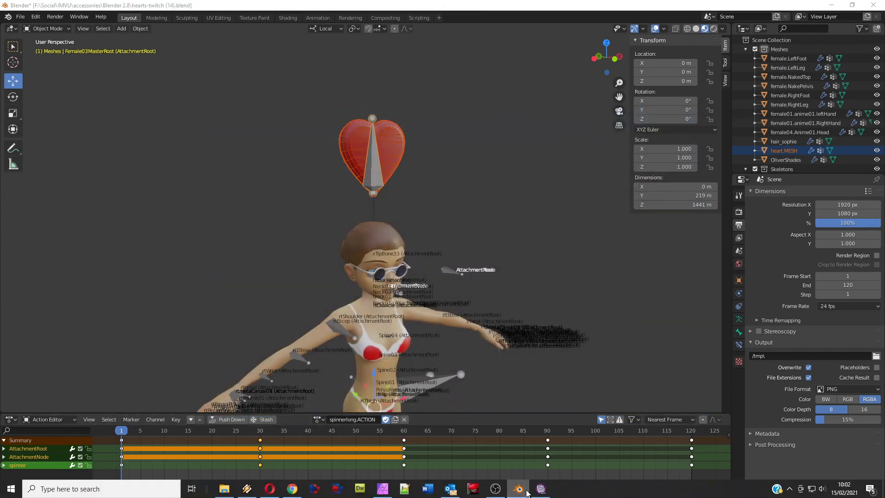
Switch to IMVU Studio and derive a new product from Glasses Spice Lagoon, product ID 682
left_click(541, 490)
left_click(518, 489)
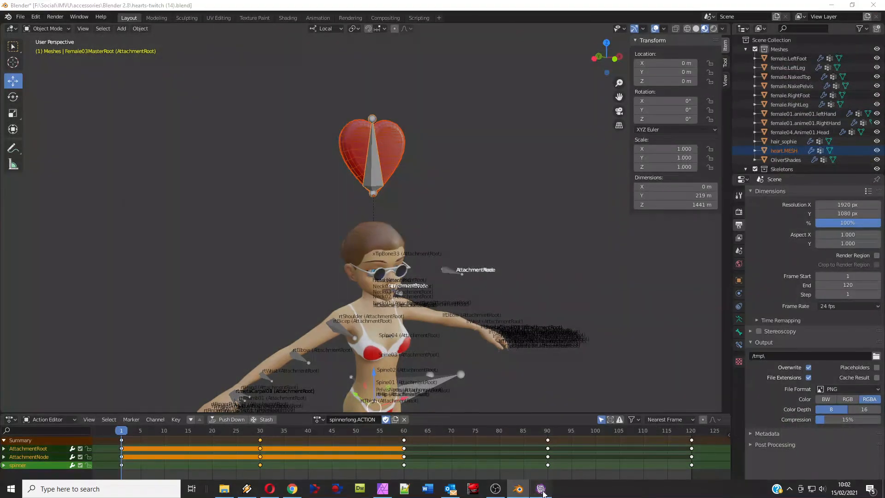
left_click(540, 489)
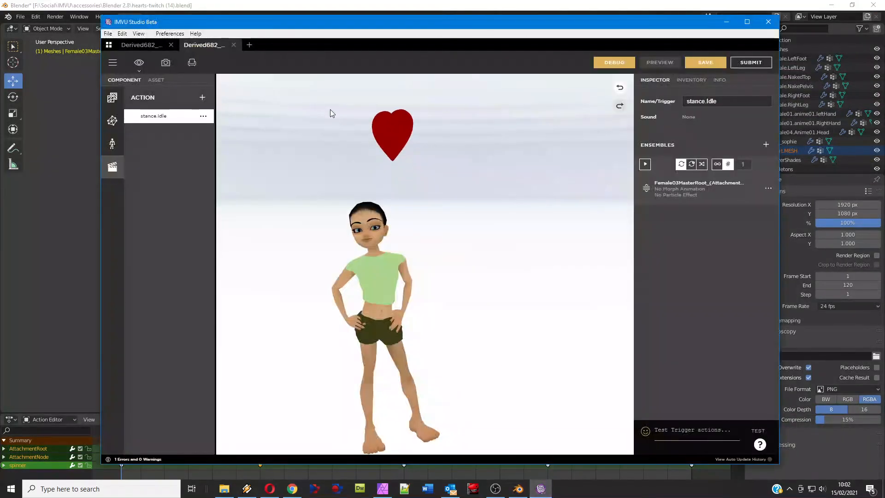
left_click(110, 46)
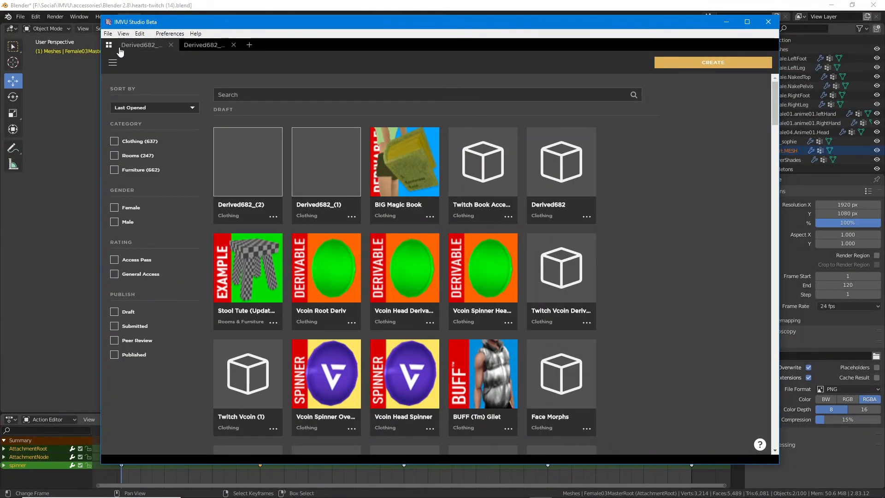
left_click(713, 71)
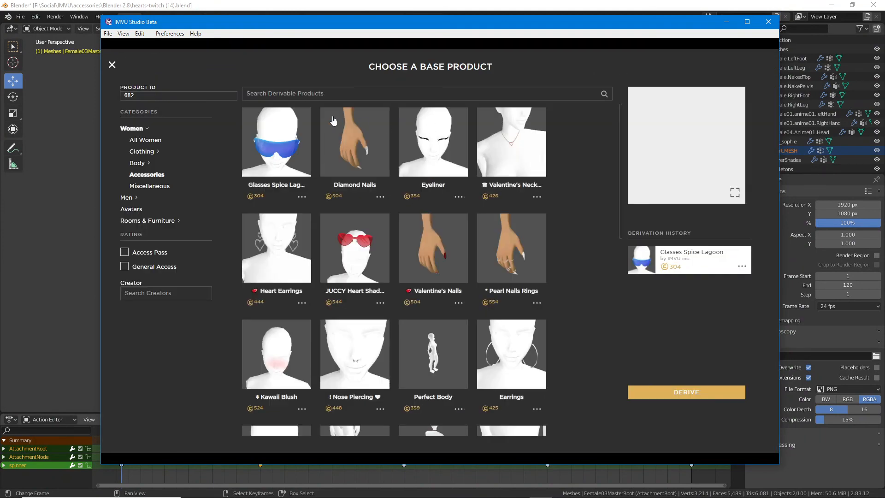
left_click(284, 141)
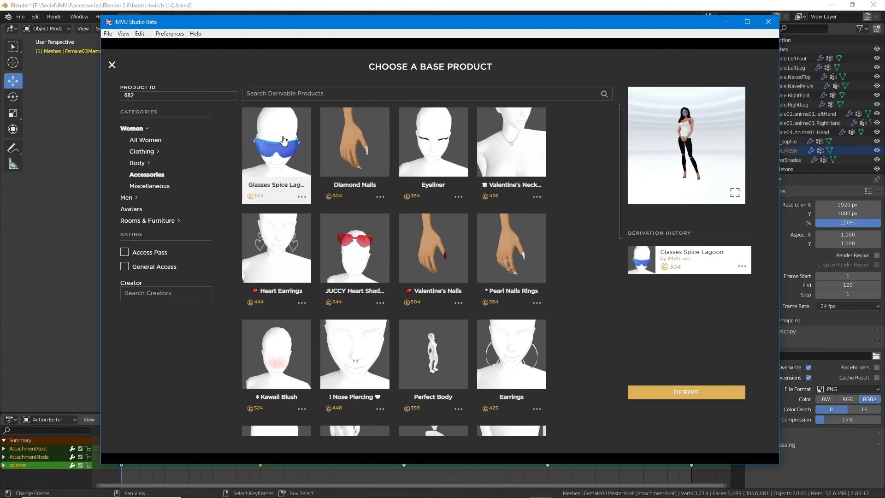
left_click(687, 392)
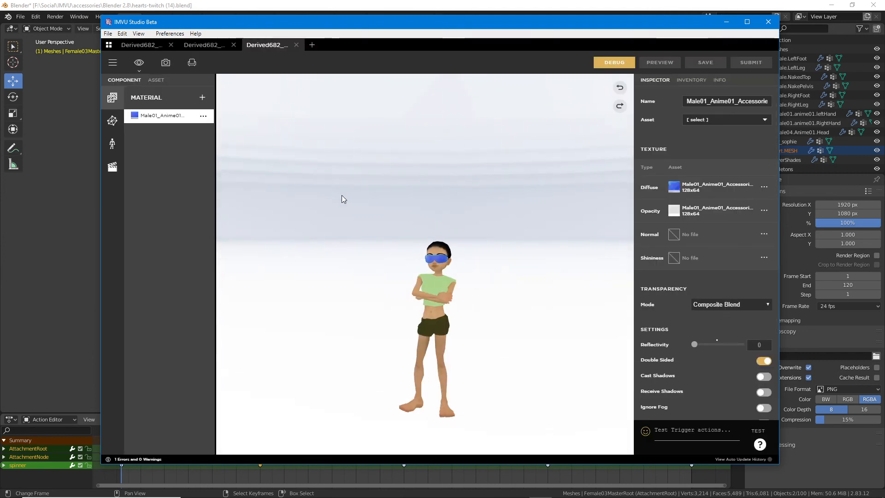
Import hearts-twitch (14).fbx into the derived product and begin its FBX setup
left_click(113, 63)
mouse_move(113, 87)
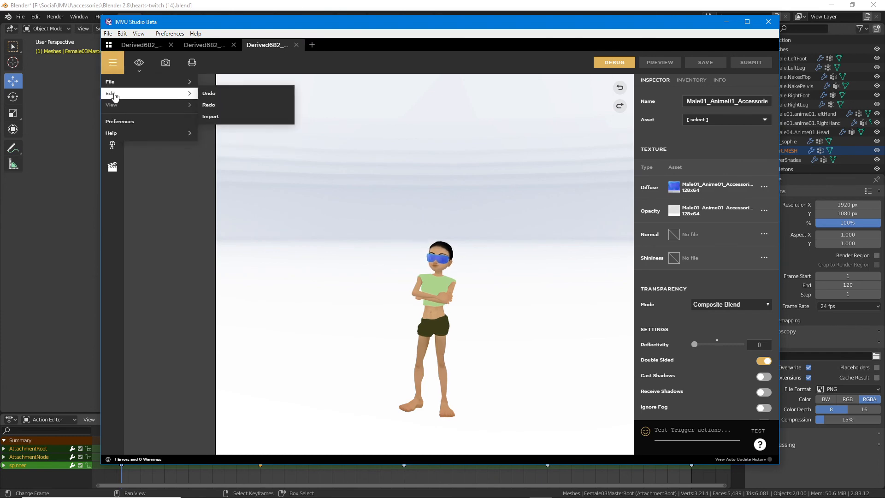
left_click(222, 118)
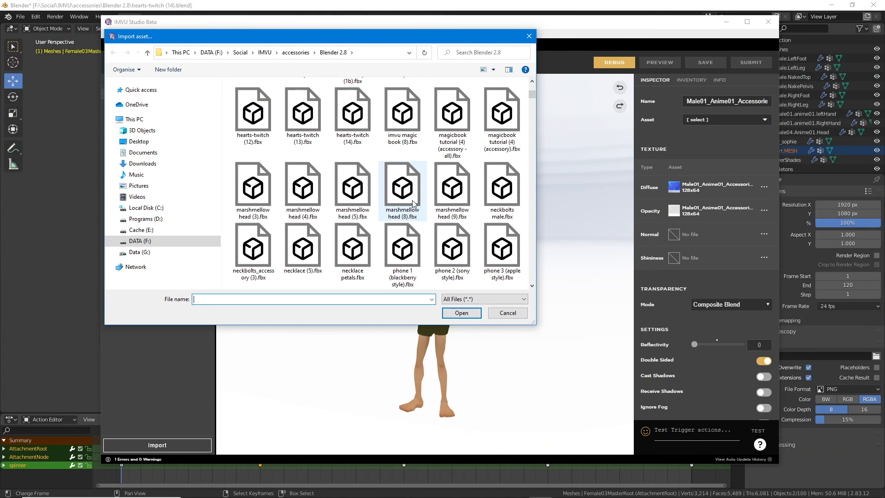
left_click(364, 138)
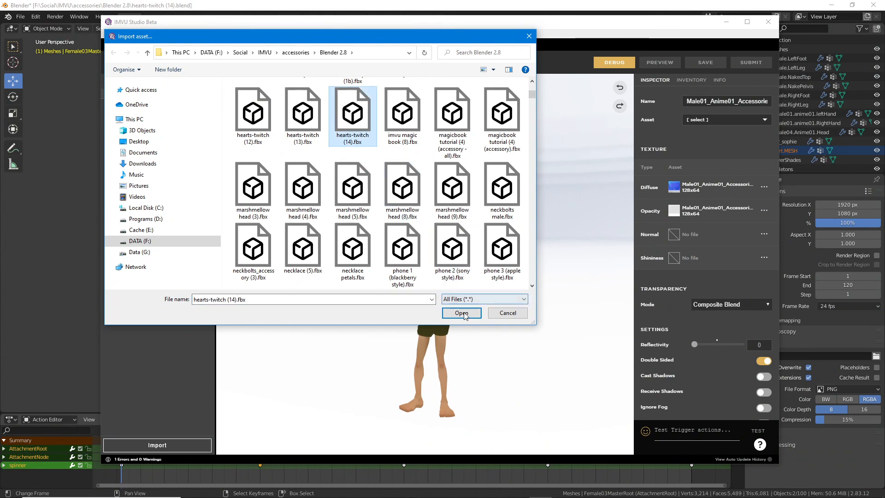
left_click(462, 313)
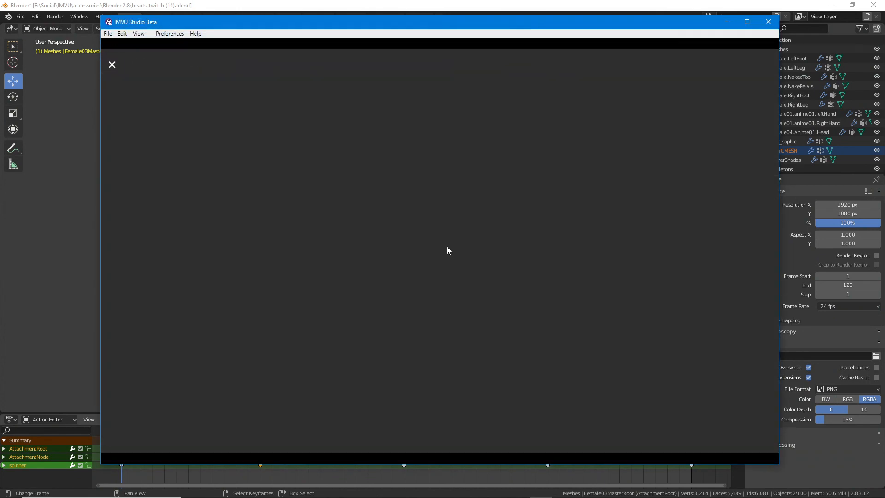
left_click(443, 419)
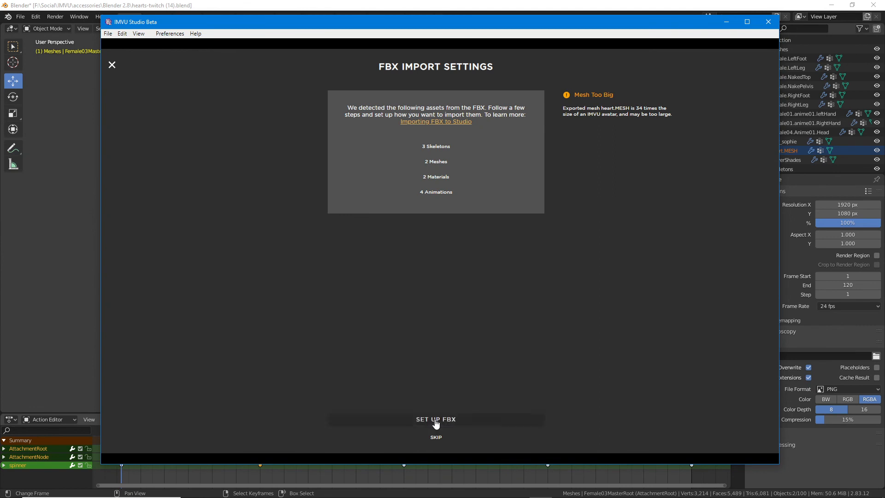
Set the FBX import scale to 0.01 and choose the AttachmentRoot skeleton with 3 bones and 1 mesh
left_click(386, 109)
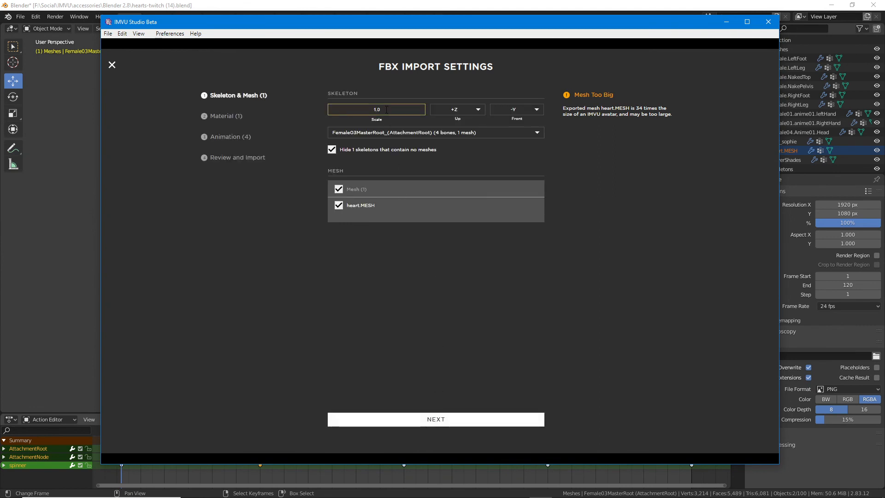
left_click(224, 98)
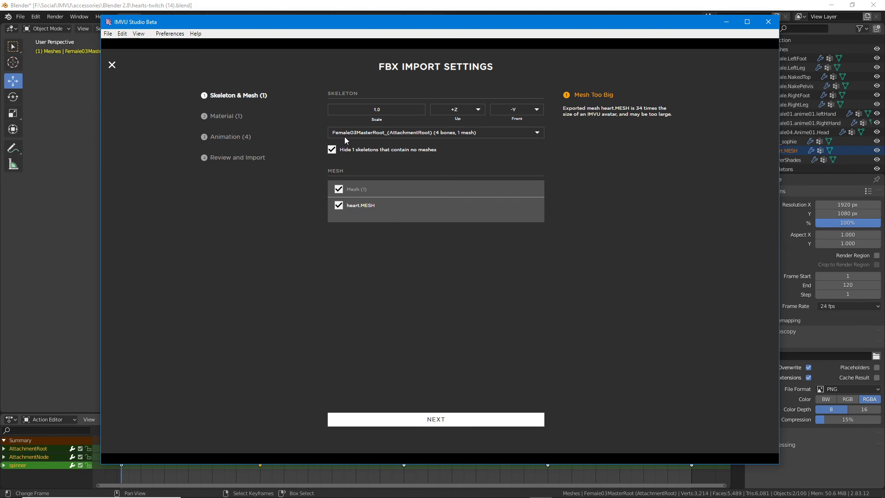
left_click(381, 110)
left_click(386, 133)
left_click(387, 144)
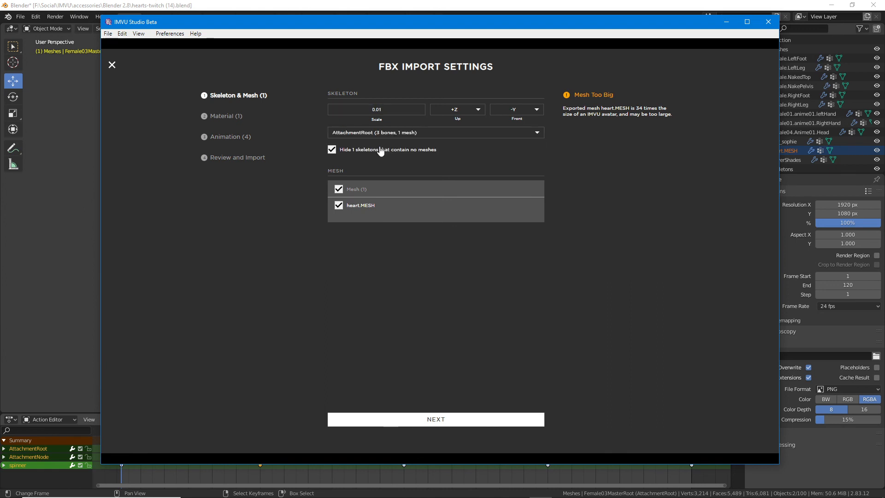
Accept the heart_[0] material and all four listed animations, and complete the FBX import
left_click(437, 418)
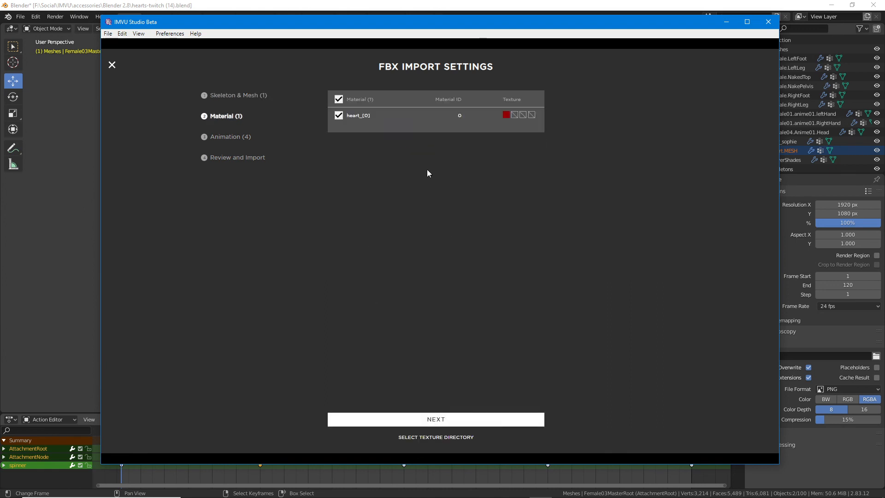
left_click(437, 419)
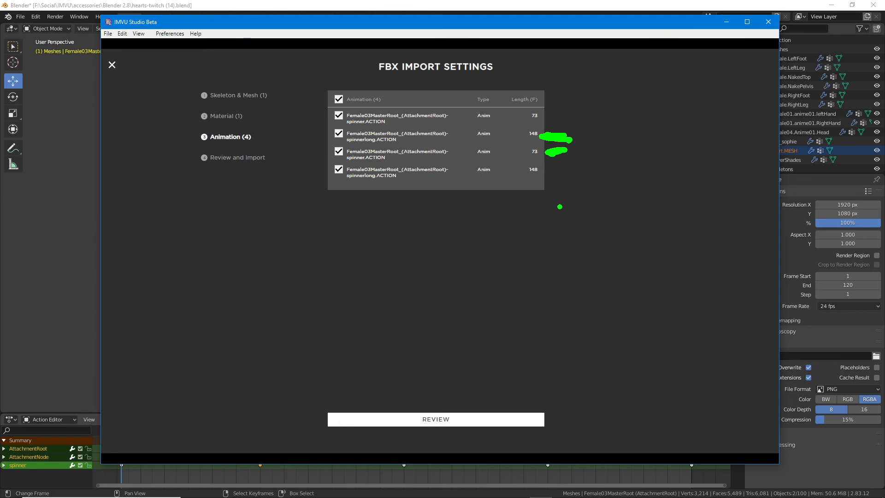
key("Escape")
left_click(437, 420)
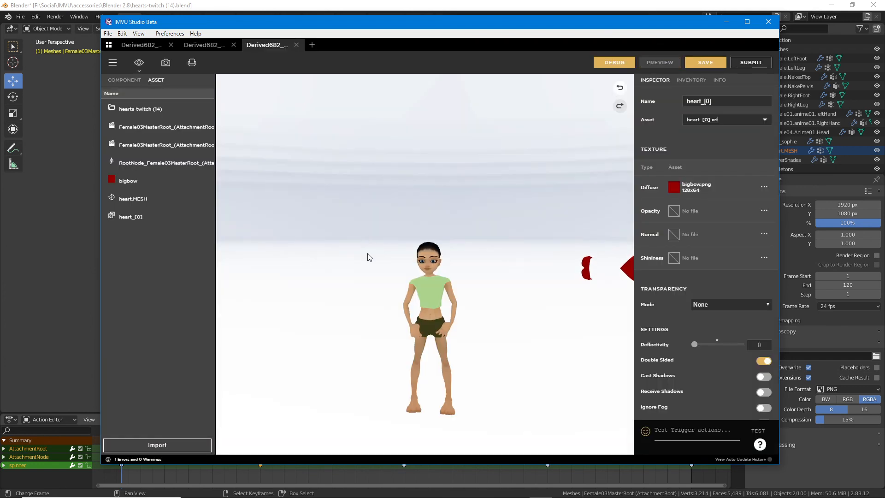
Assign heart.MESH.xmf as the asset of the Female04_Anime01_Accessories_Glasses_Spice mesh and preview the product
middle_click_drag(510, 315, 469, 312)
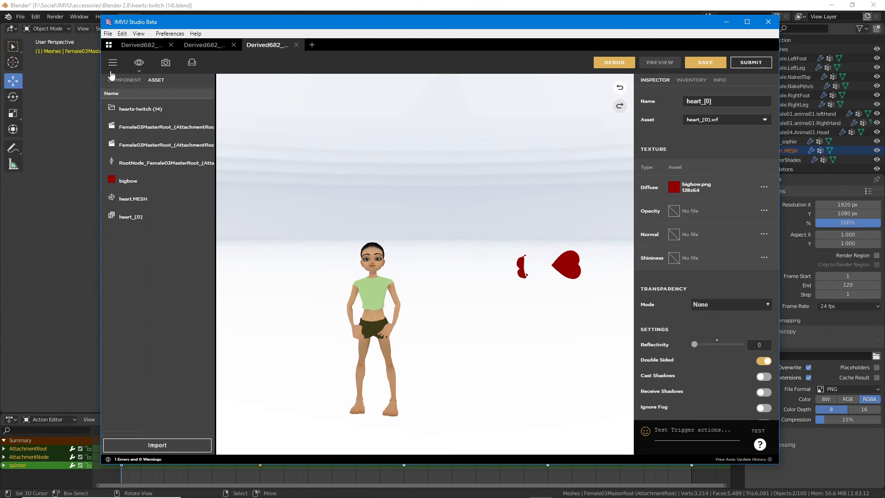
left_click(124, 79)
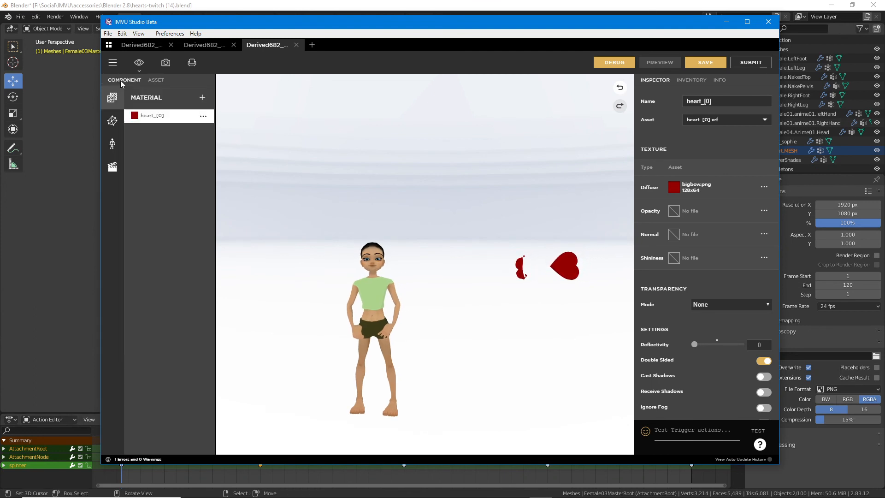
left_click(112, 122)
left_click(152, 116)
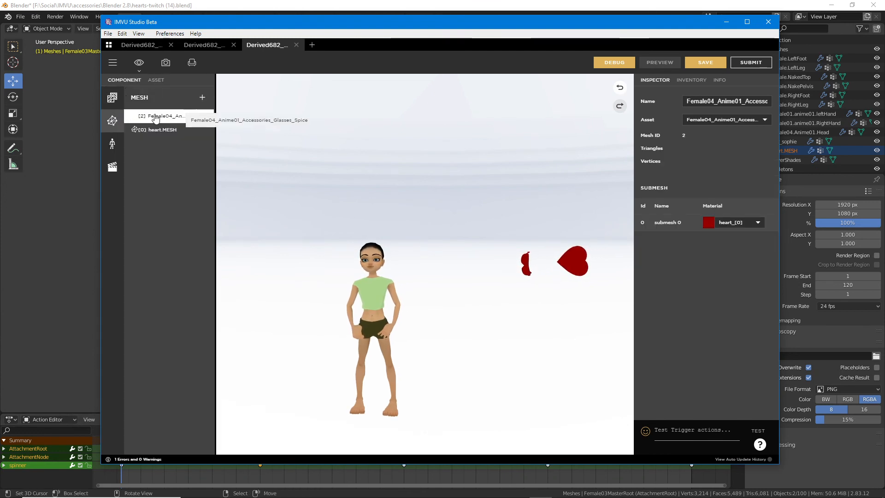
left_click(728, 120)
left_click(704, 135)
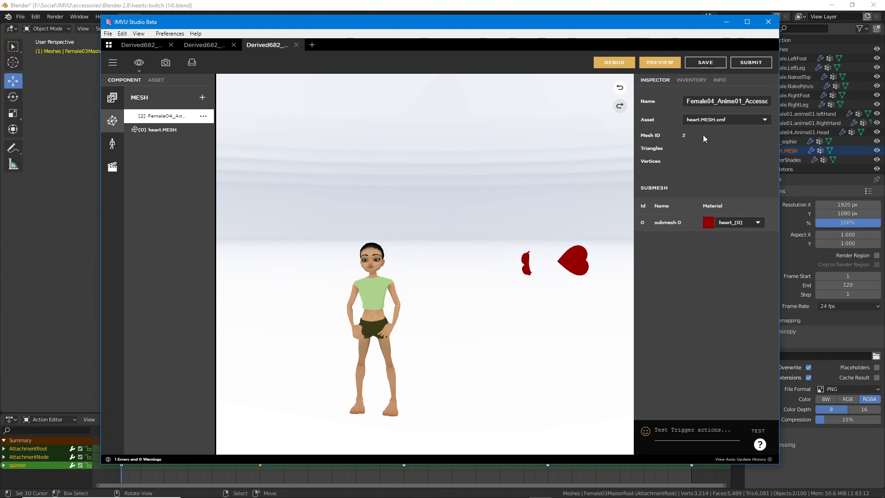
left_click(660, 62)
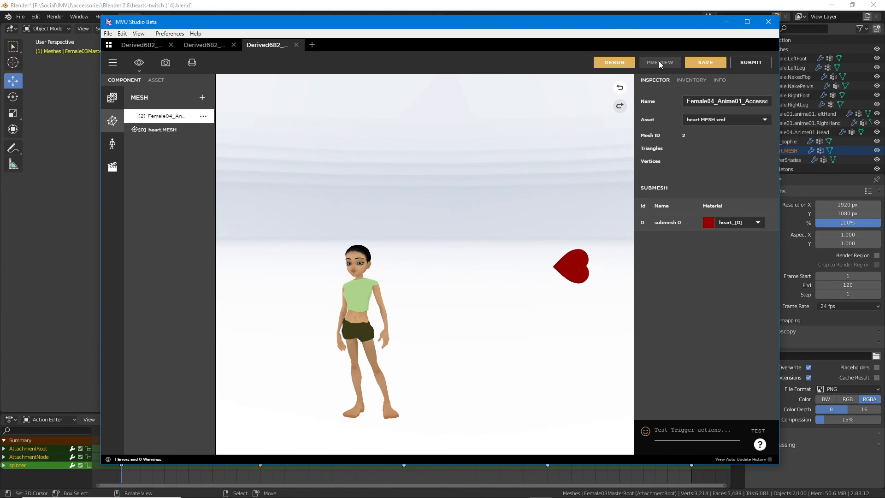
Set the skeleton's attachment node to Female03MasterRoot
left_click(112, 144)
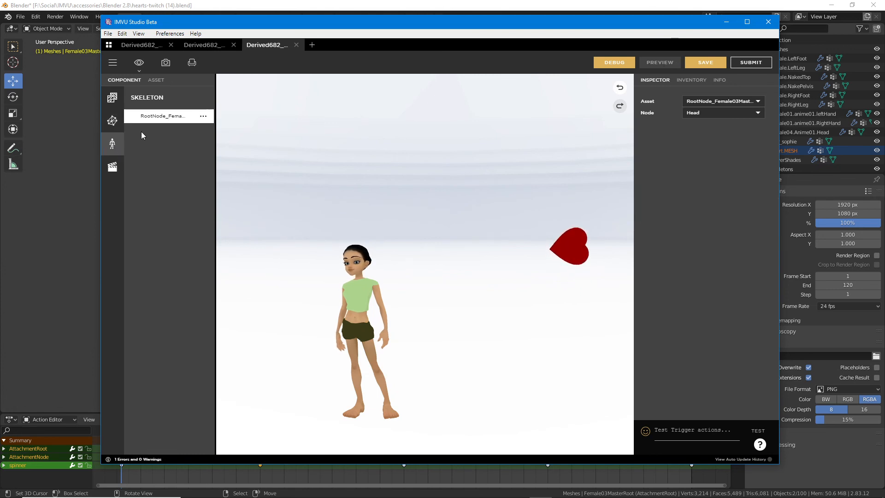
left_click(705, 104)
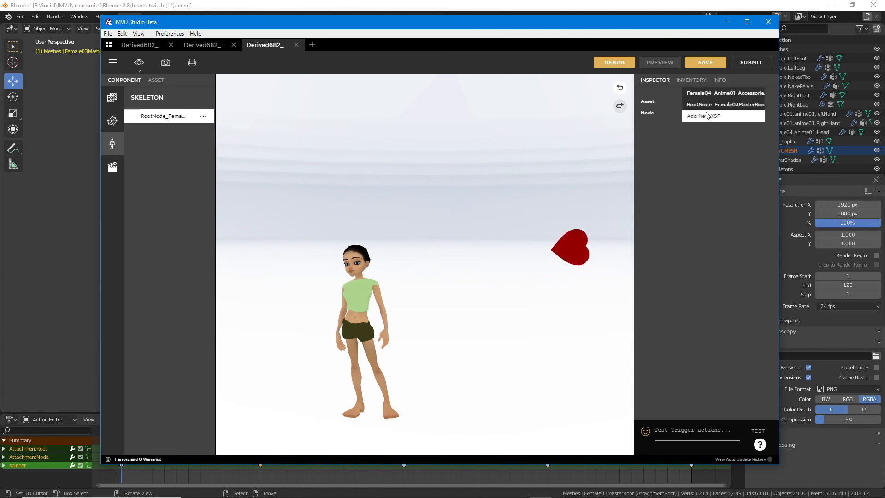
left_click(699, 154)
left_click(707, 114)
scroll(706, 115, "up", 5)
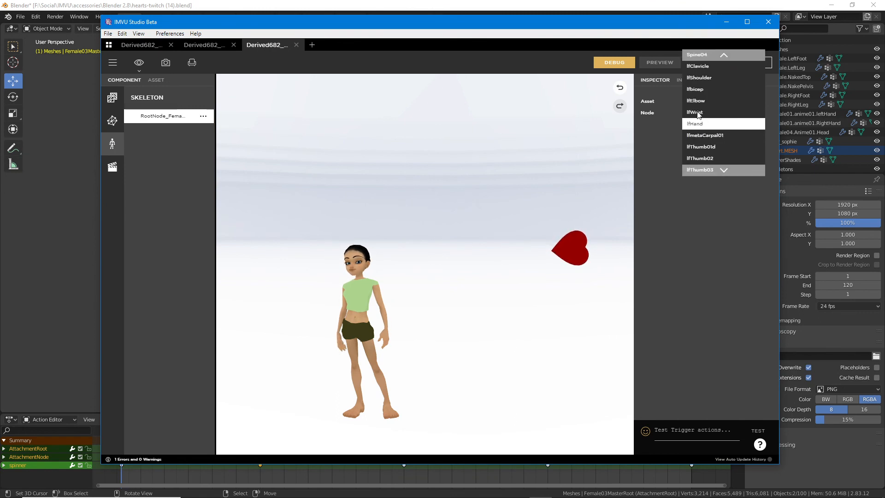
left_click(700, 55)
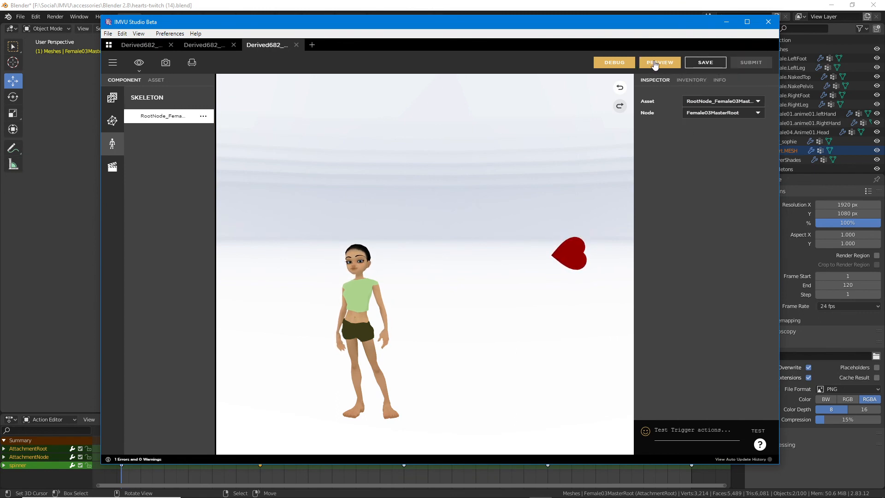
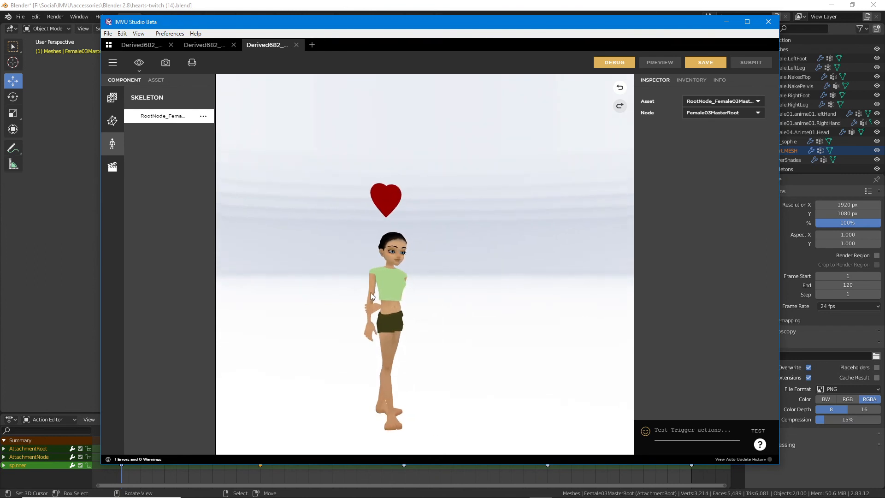
Add a new action to the product and name its trigger stance.Idle
left_click(113, 167)
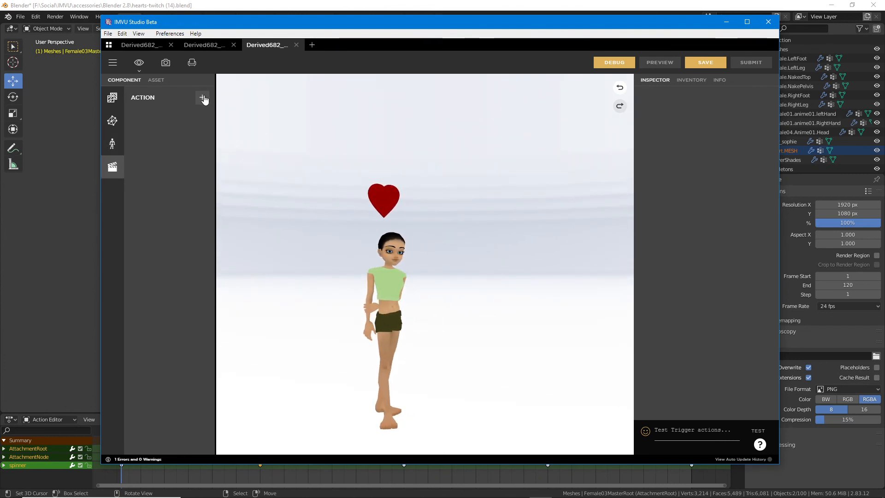
left_click(202, 98)
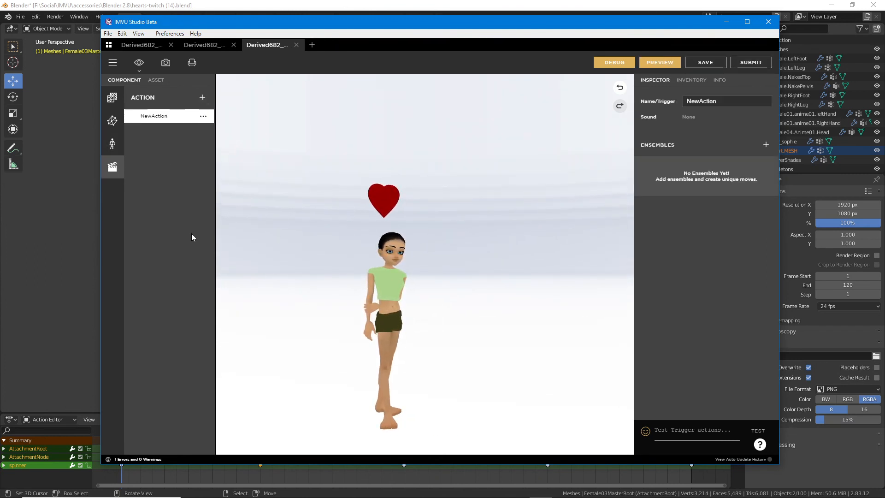
double_click(739, 106)
type("stance.")
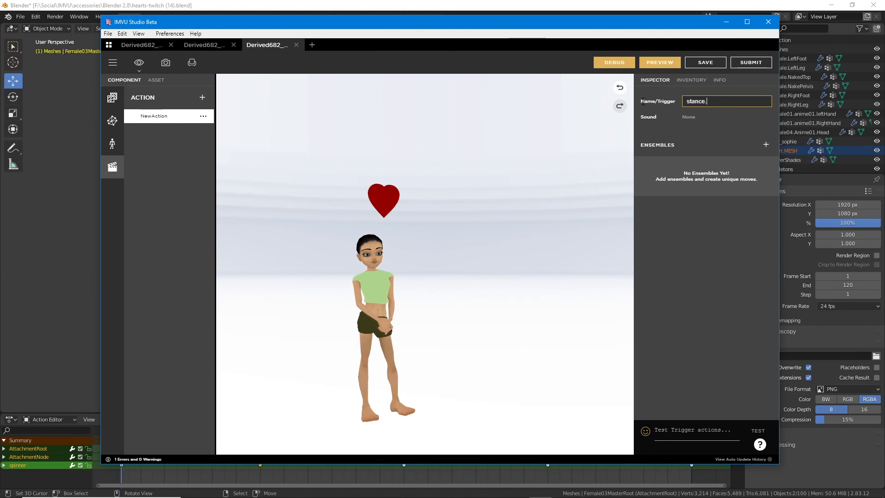
type("Idle")
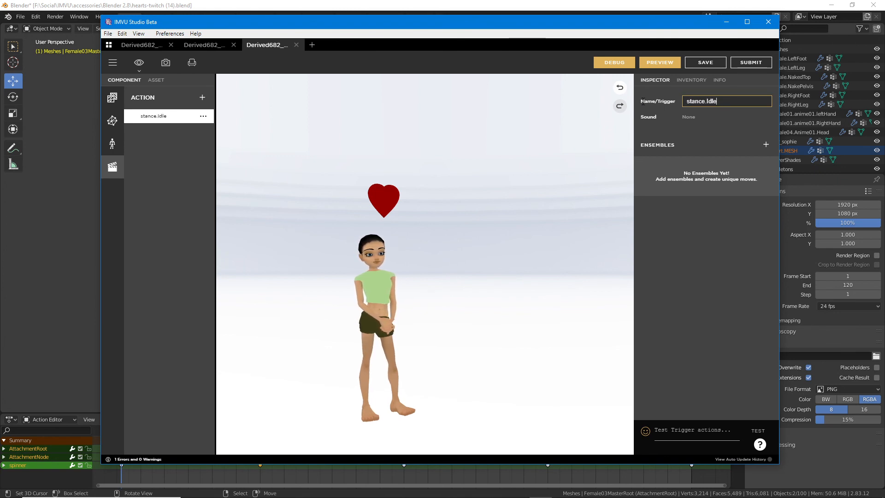
Add an ensemble to stance.Idle with the second listed Female03MasterRoot skeletal animation, apply it and preview the heart
left_click(766, 145)
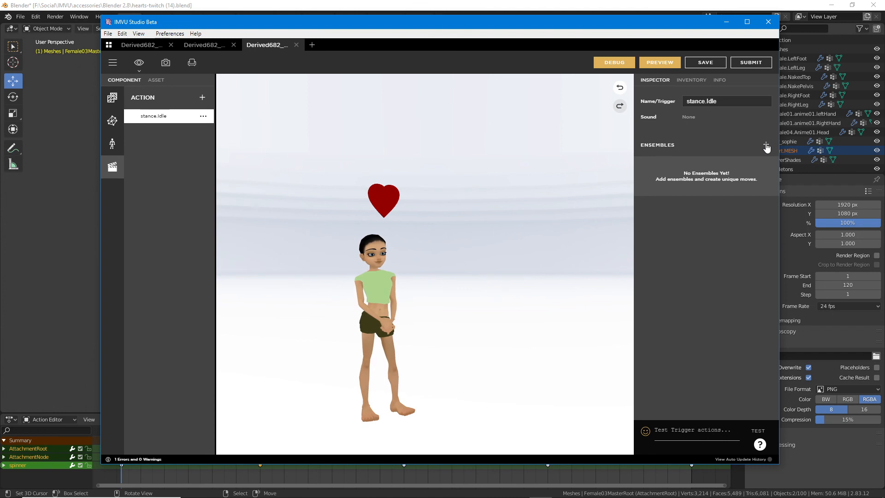
left_click(607, 189)
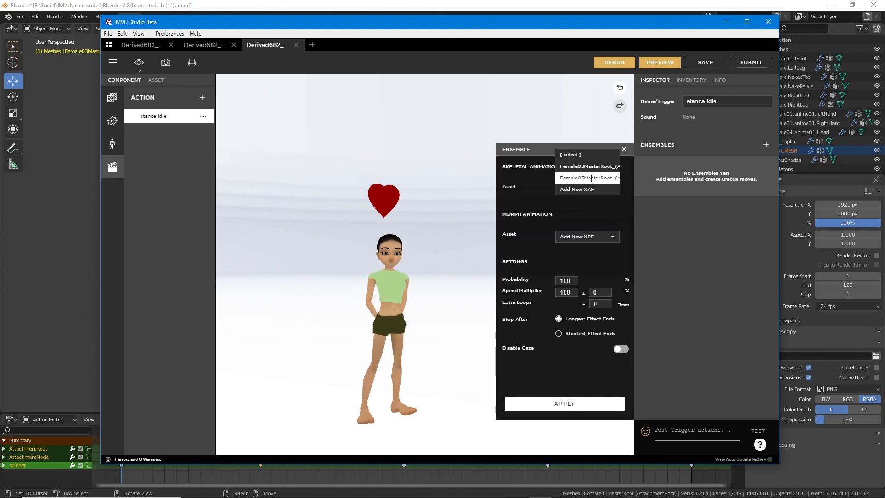
left_click(591, 178)
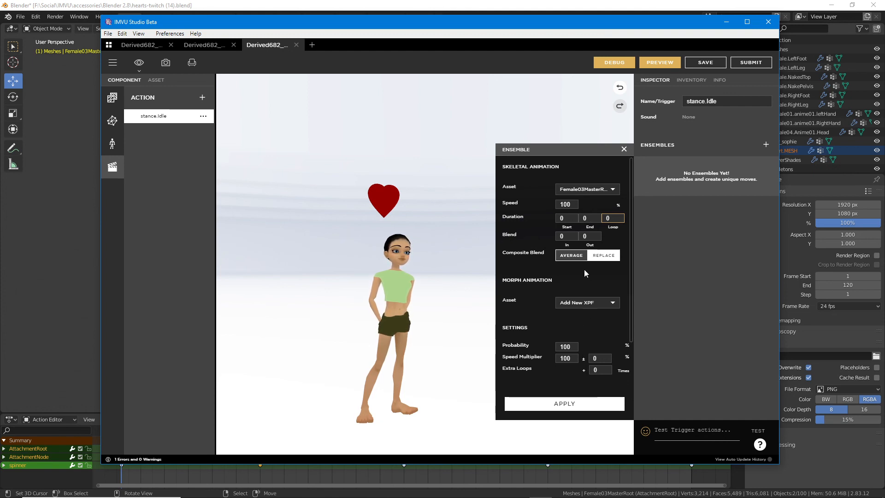
scroll(586, 323, "down", 2)
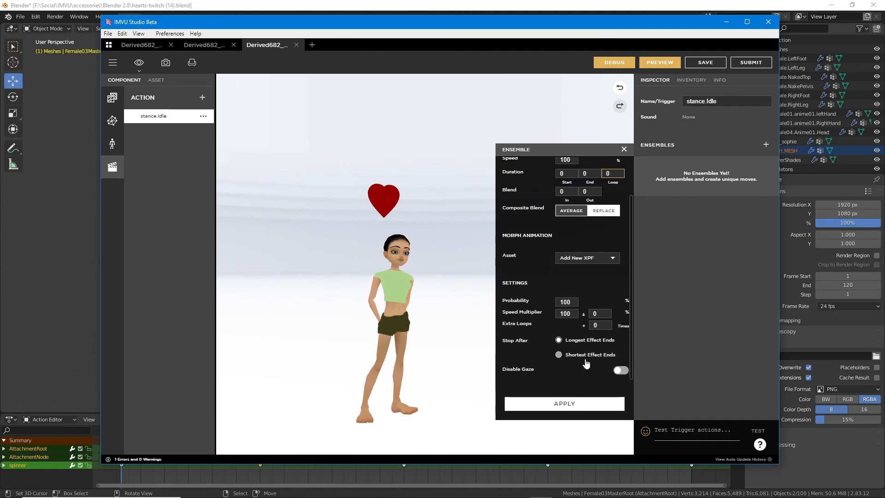
left_click(569, 406)
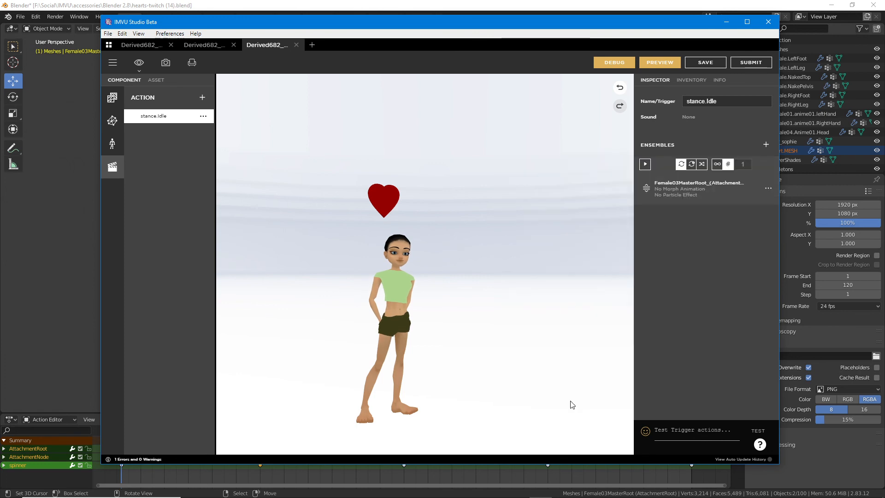
left_click(666, 61)
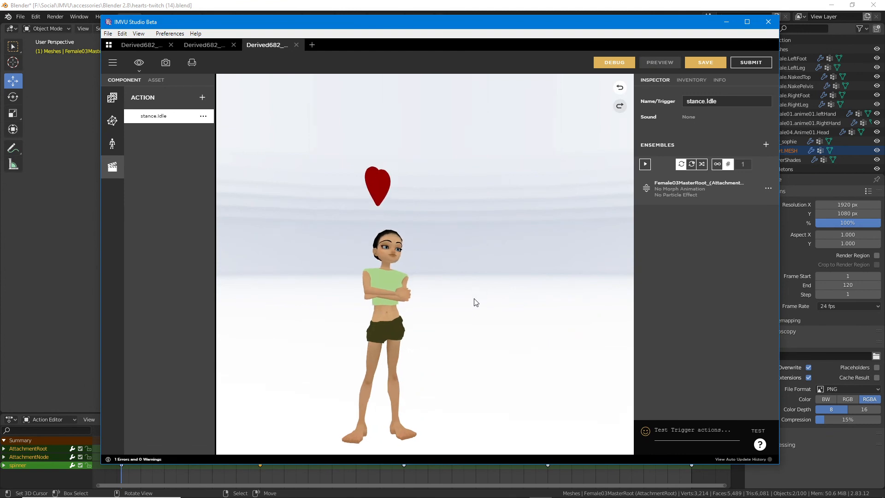
scroll(475, 302, "up", 2)
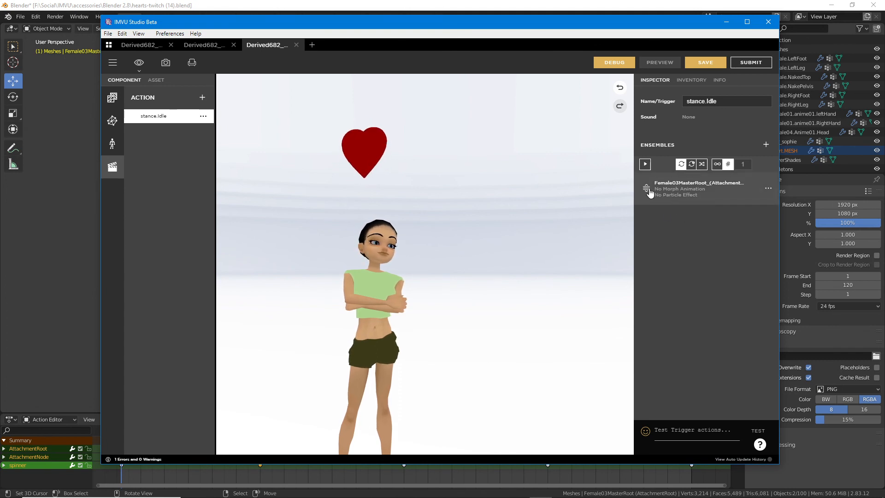
Reconfigure the stance.Idle ensemble to use the first listed Female03MasterRoot skeletal animation and preview it
left_click(768, 188)
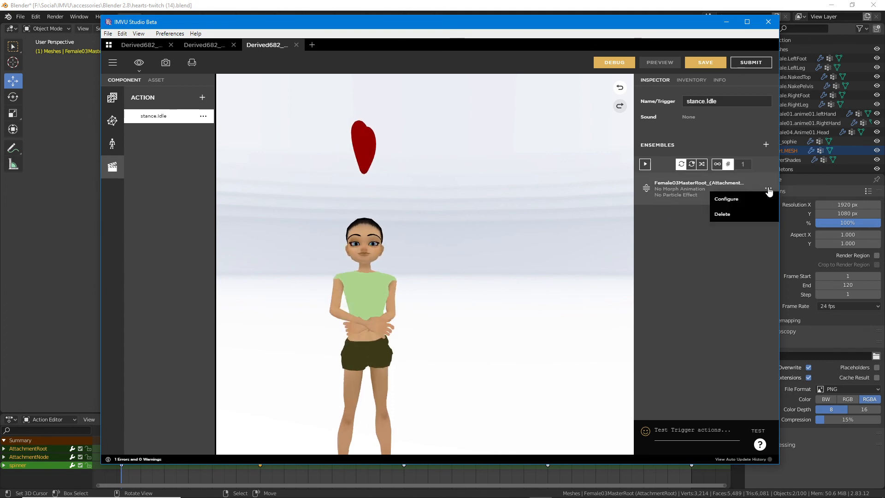
left_click(733, 199)
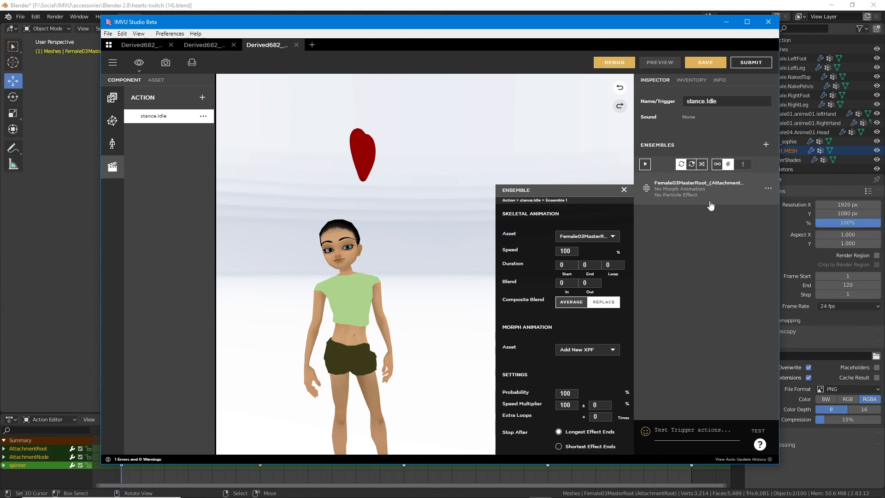
left_click(581, 236)
left_click(580, 222)
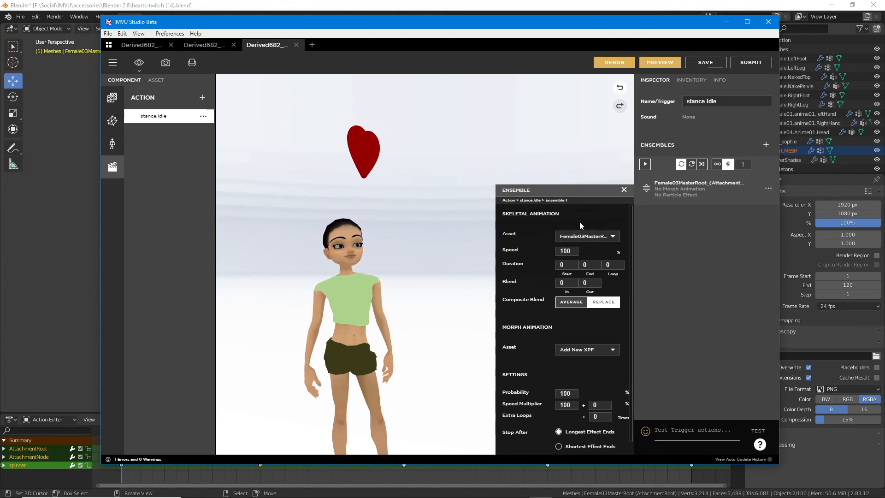
left_click(660, 62)
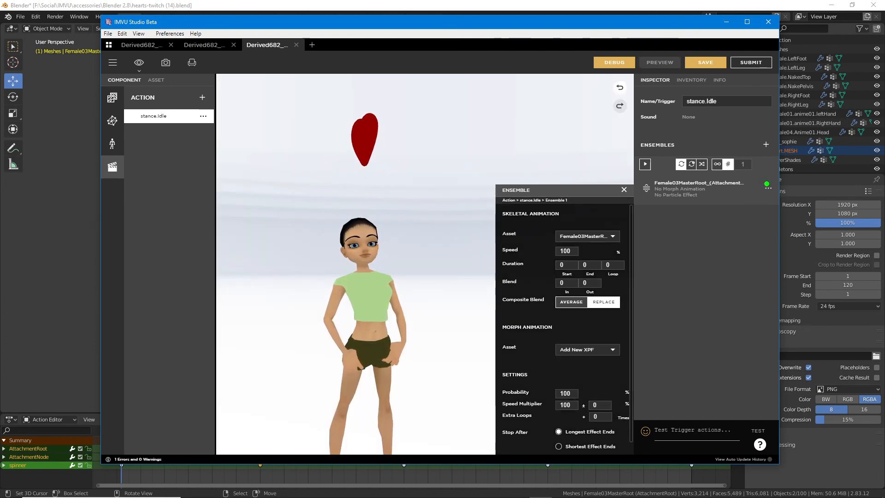
left_click_drag(766, 184, 760, 176)
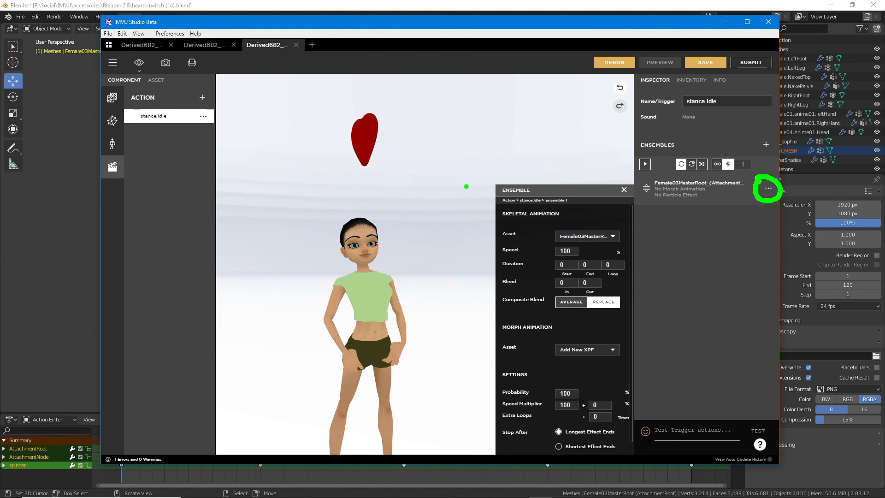
mouse_move(499, 187)
left_mouse_down()
mouse_move(496, 312)
mouse_move(629, 178)
mouse_move(625, 376)
left_mouse_up()
key("Escape")
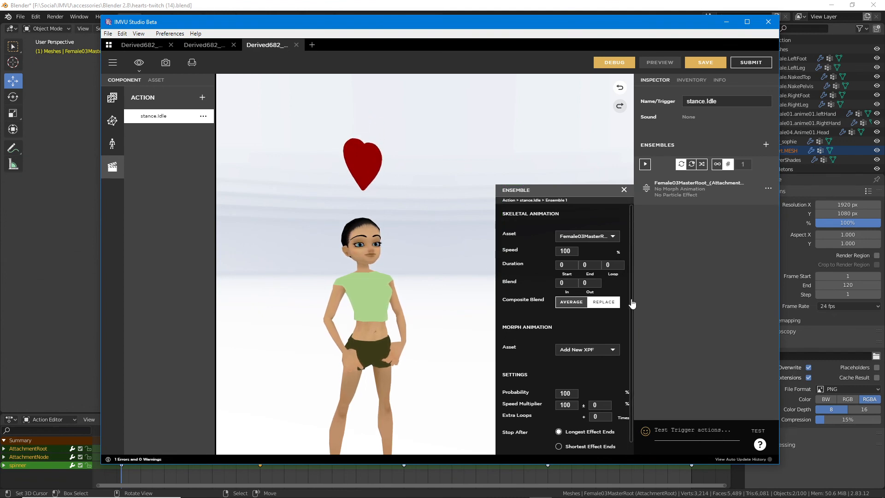
Set the ensemble's skeletal animation to the second listed Female03MasterRoot asset and preview the product
left_click(593, 236)
left_click(597, 247)
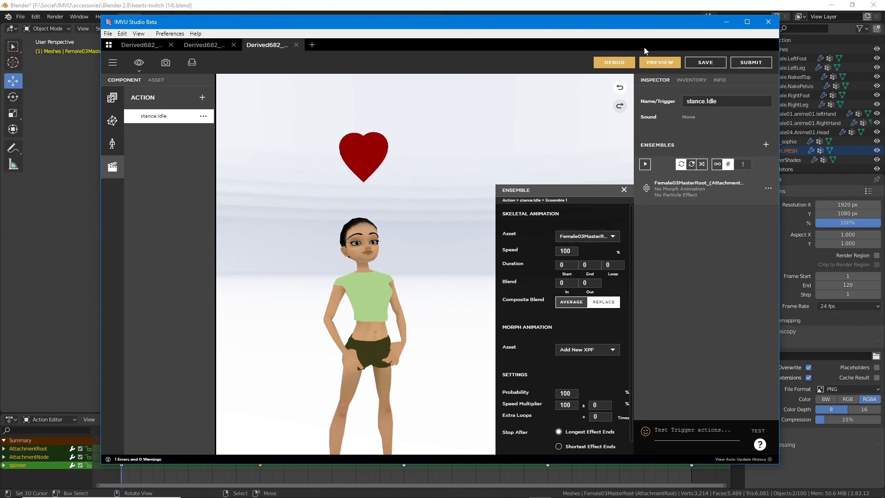
left_click(663, 63)
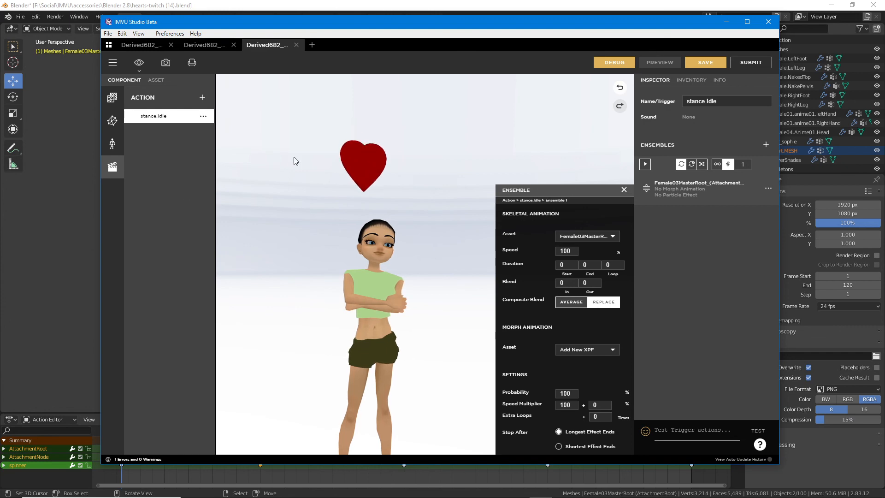
Switch to Blender, select heart.MESH and examine the heart and its bone up close and above the full avatar
left_click(385, 9)
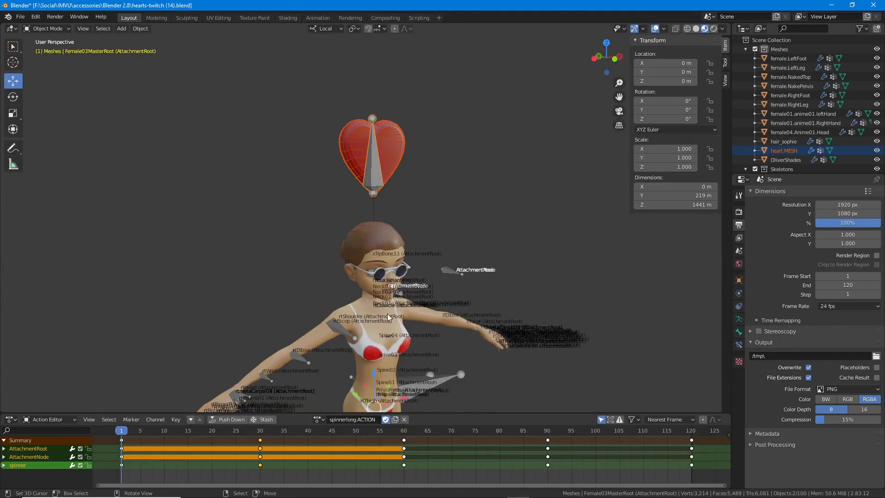
scroll(384, 312, "down", 1)
middle_click_drag(306, 298, 289, 295)
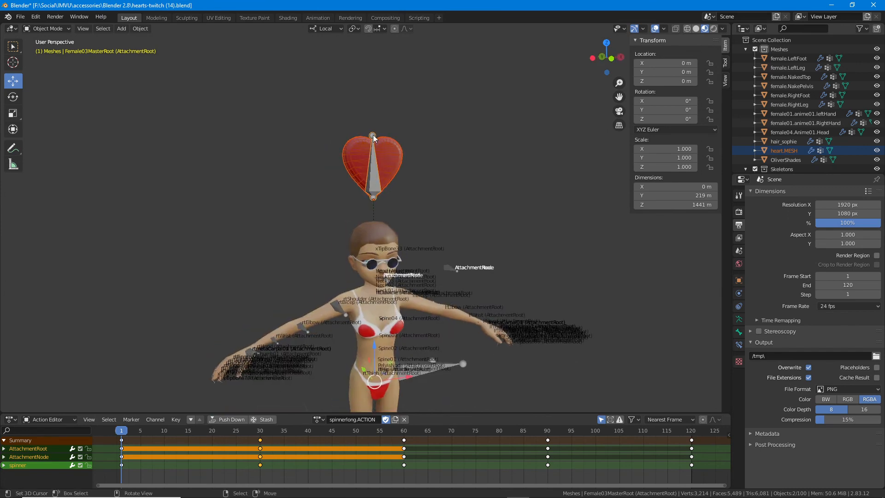
left_click(373, 329)
mouse_move(121, 431)
left_mouse_down()
mouse_move(692, 431)
mouse_move(121, 438)
left_mouse_up()
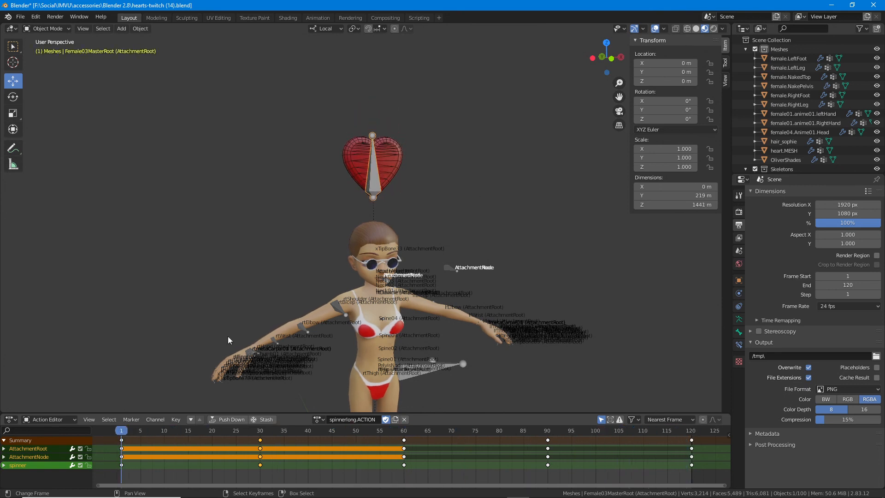
left_click(350, 162)
key("KP_Decimal")
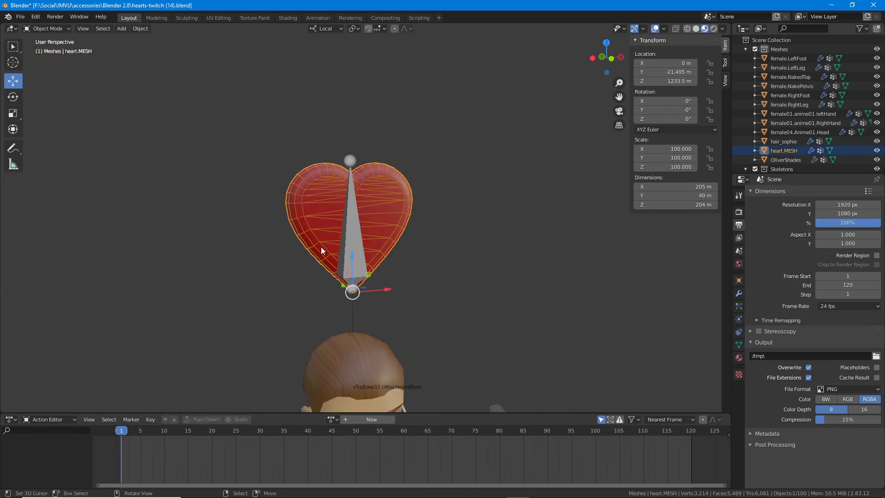
middle_click_drag(397, 250, 323, 250)
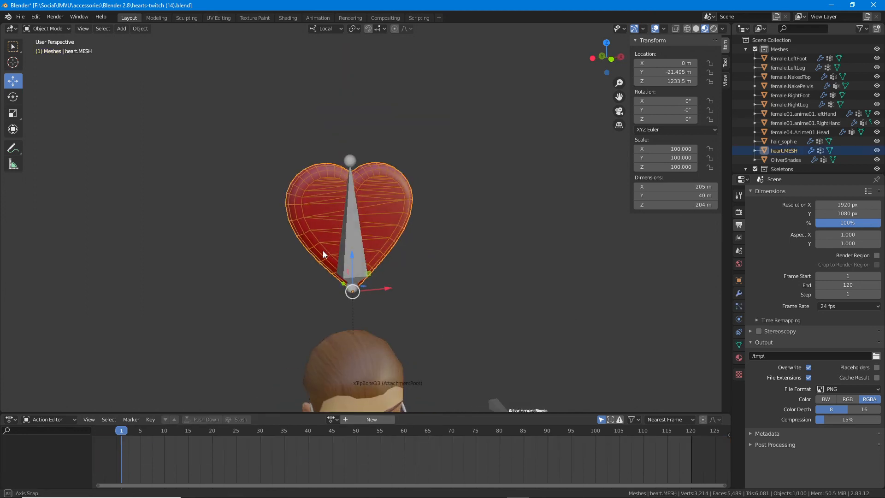
mouse_move(130, 431)
left_mouse_down()
mouse_move(678, 435)
mouse_move(358, 447)
mouse_move(120, 438)
left_mouse_up()
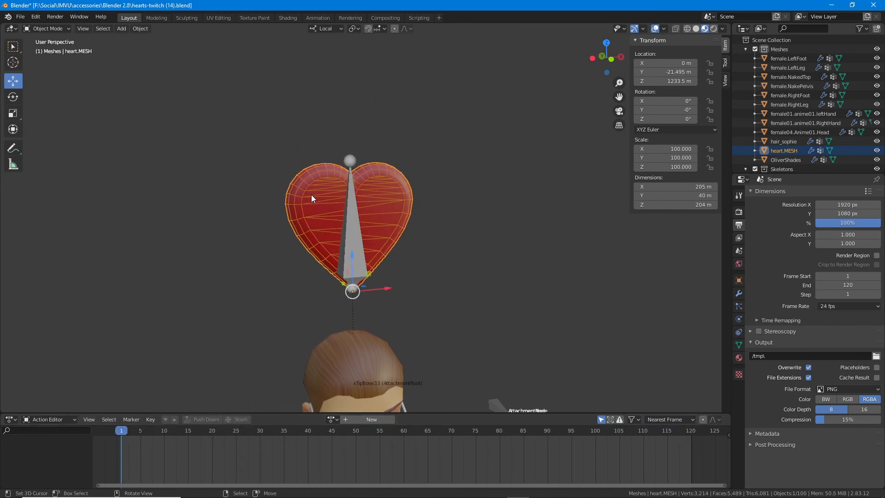
scroll(312, 207, "down", 4)
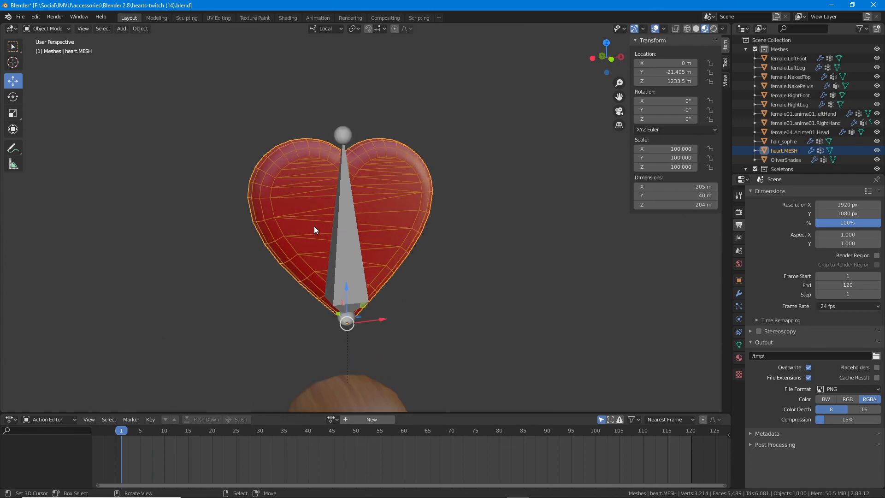
middle_click_drag(371, 360, 378, 219, "shift")
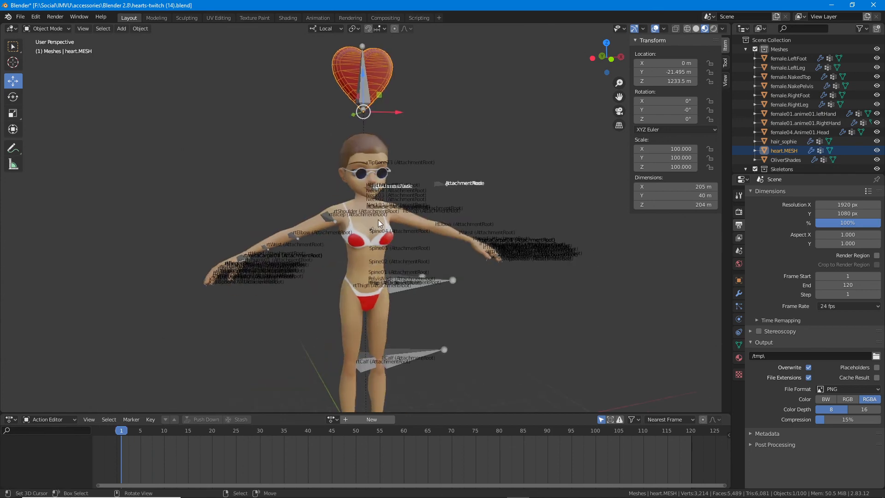
scroll(378, 220, "down", 2)
mouse_move(378, 296)
middle_mouse_down("shift")
mouse_move(379, 245)
mouse_move(377, 286)
mouse_move(386, 287)
middle_mouse_up("shift")
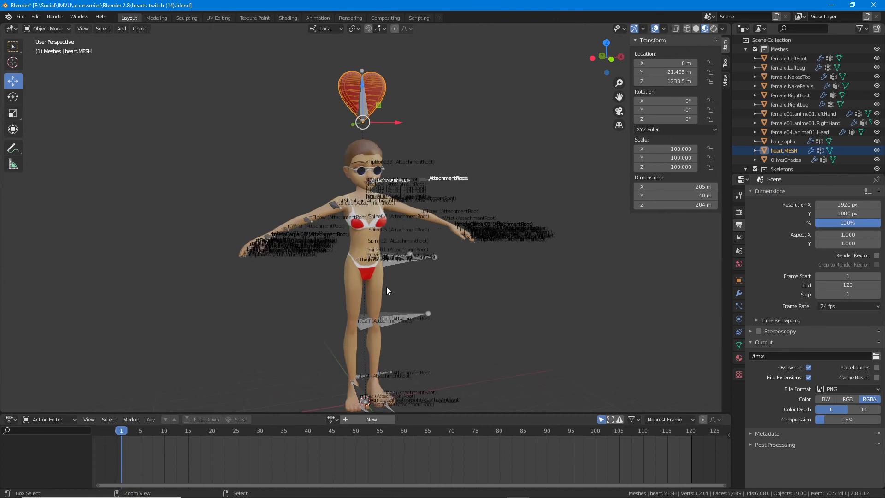
Select the Female03MasterRoot armature and play back its spinnerlong.ACTION animation
left_click(364, 114)
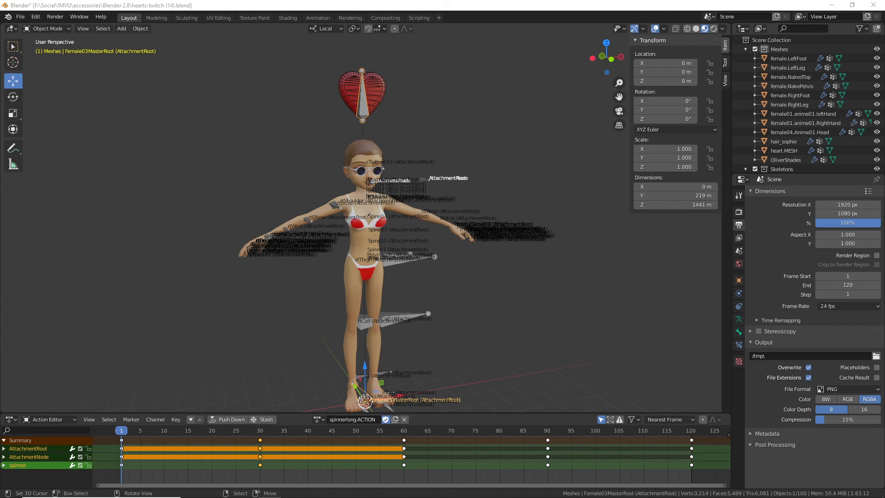
left_click(317, 9)
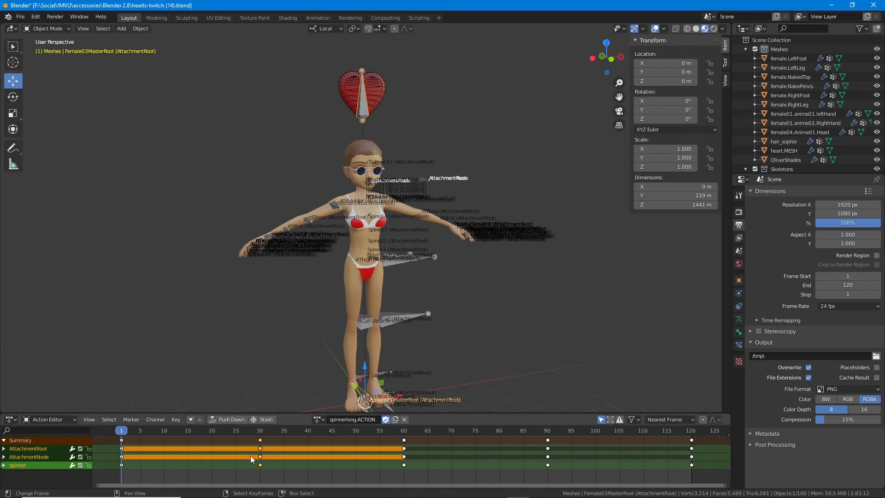
key("space")
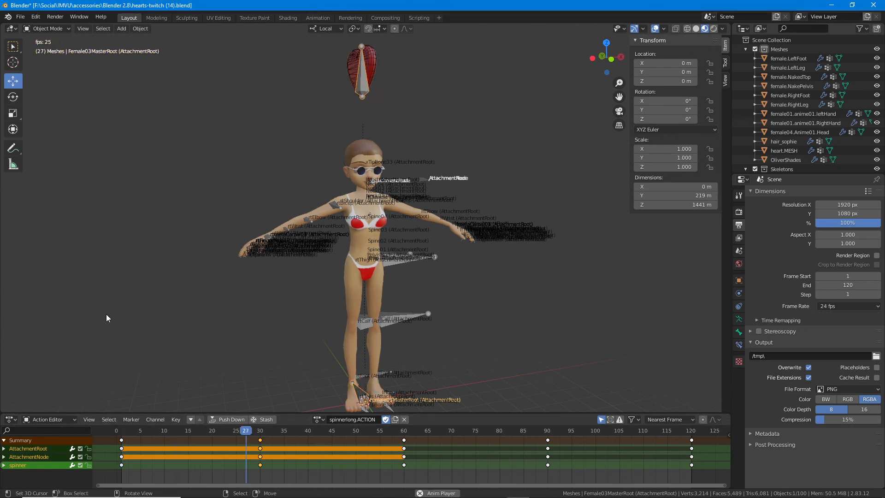